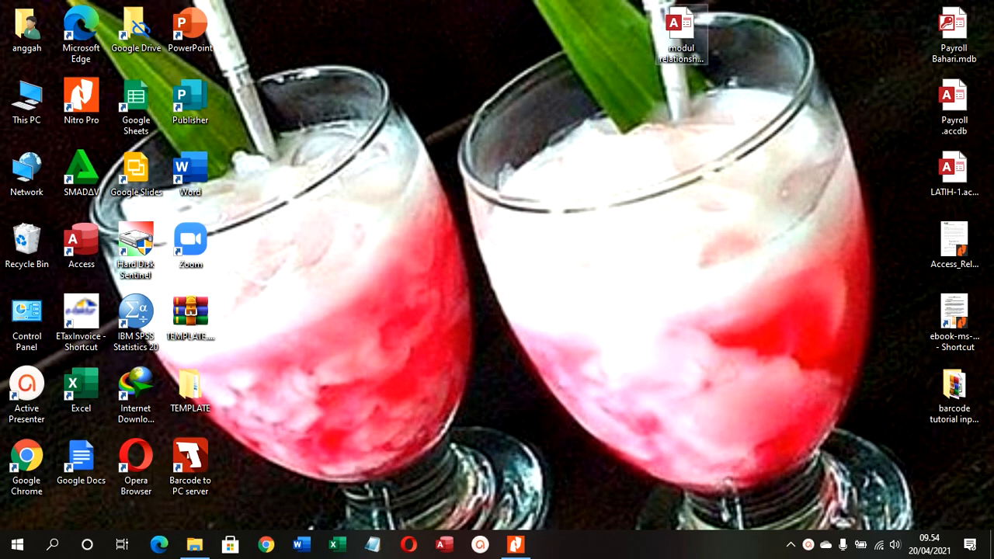
Open the "modul relationship dan membuat form" database and enable its disabled content.
{"action": "double_click", "coordinate": [684, 30]}
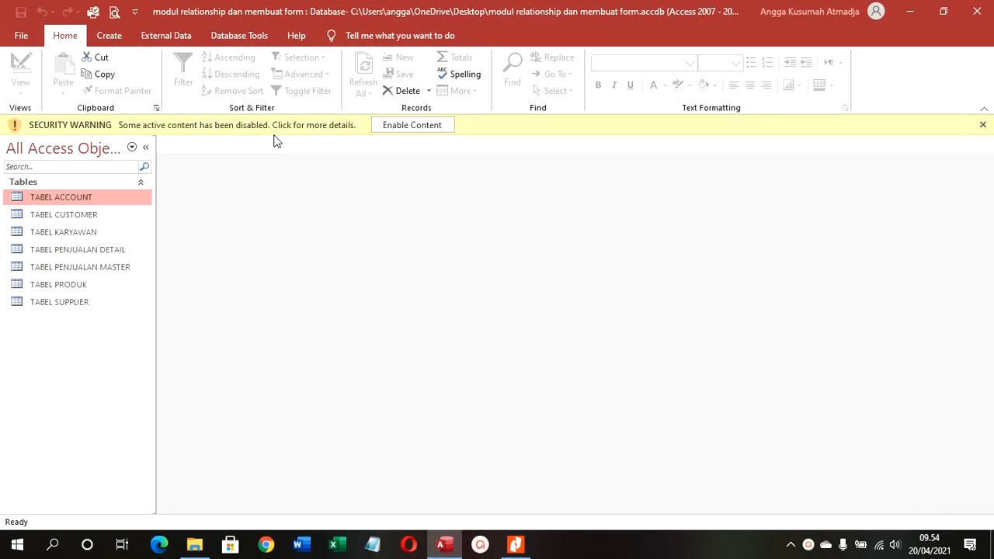
{"action": "left_click", "coordinate": [393, 125]}
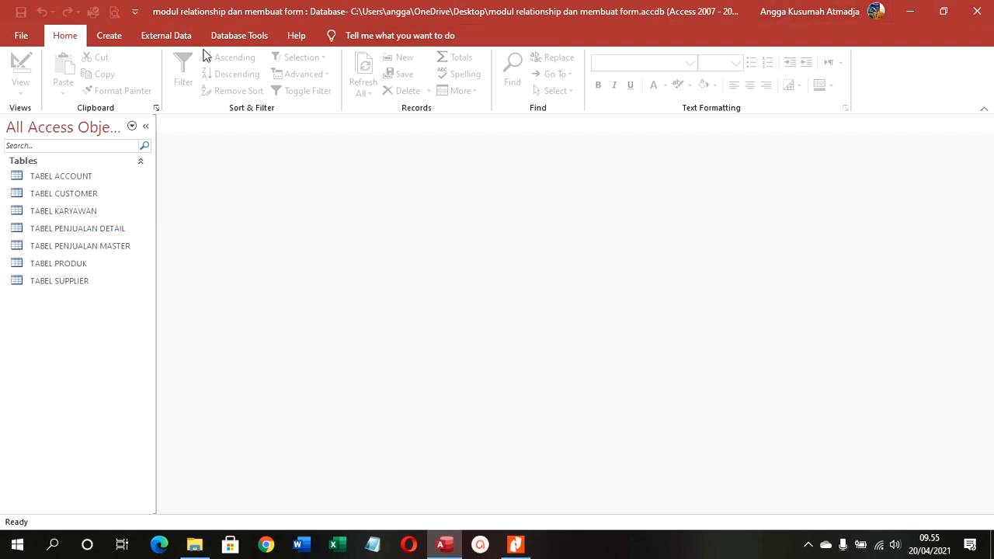
Review the records and linking fields in TABEL PENJUALAN MASTER, TABEL PENJUALAN DETAIL and TABEL KARYAWAN, closing all the tables when done.
{"action": "double_click", "coordinate": [74, 247]}
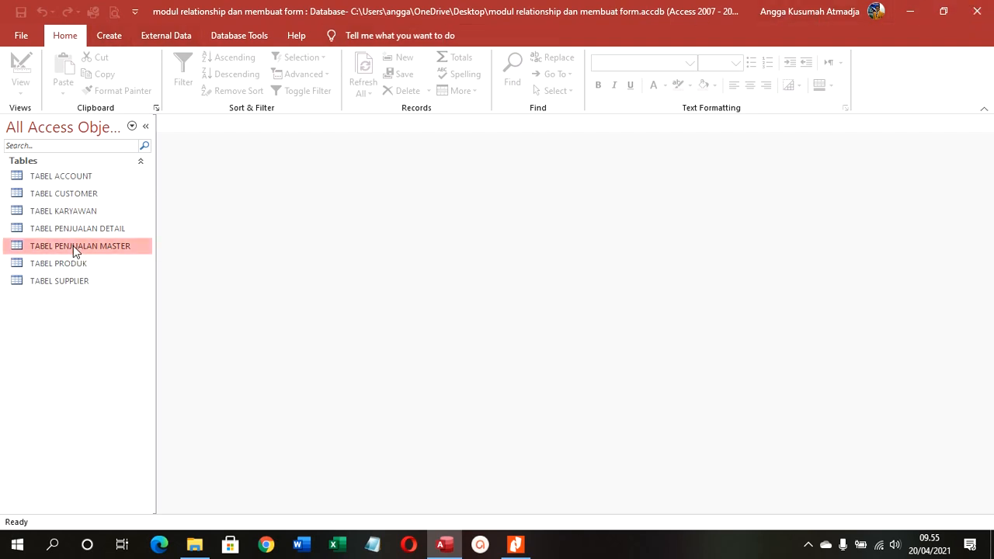
{"action": "left_click", "coordinate": [84, 229]}
{"action": "double_click", "coordinate": [84, 230]}
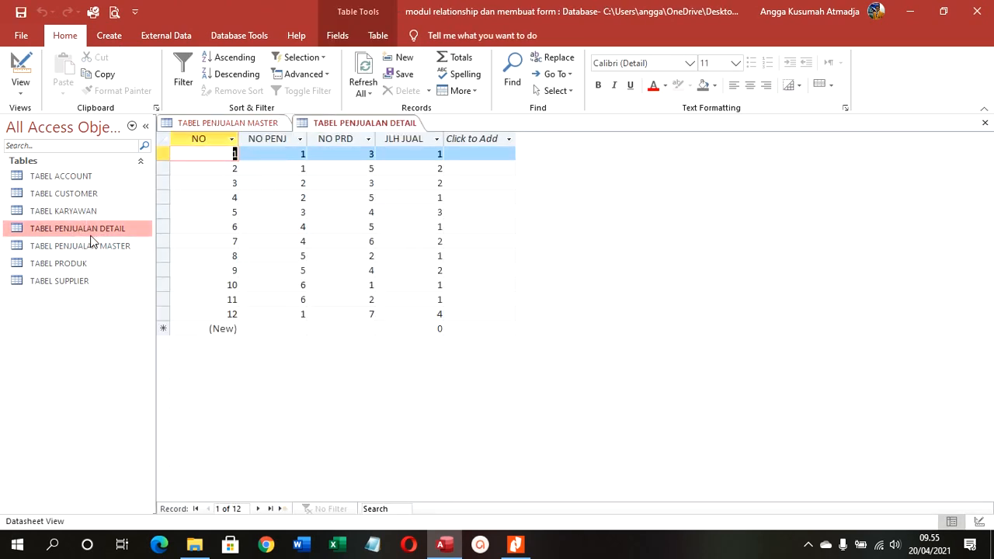
{"action": "left_click", "coordinate": [282, 123]}
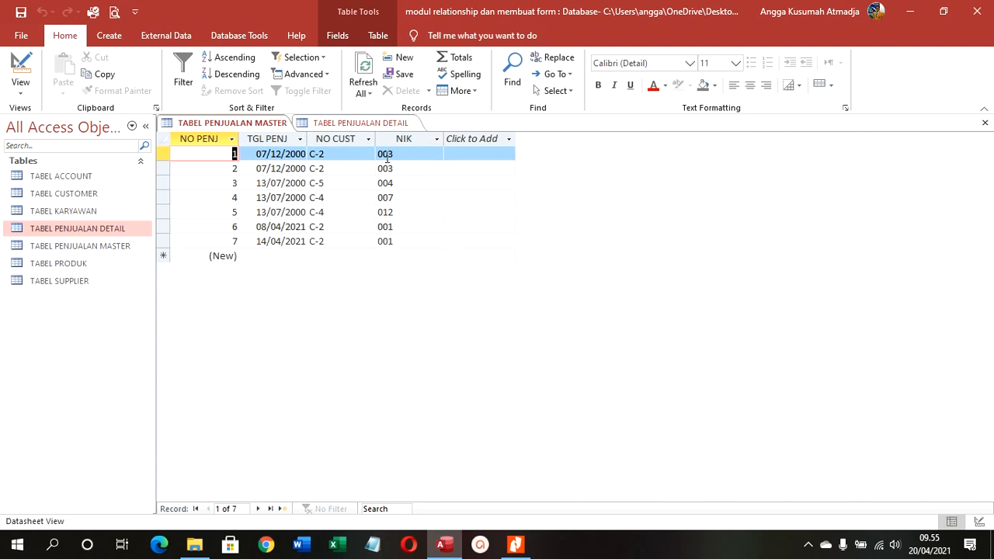
{"action": "double_click", "coordinate": [84, 211]}
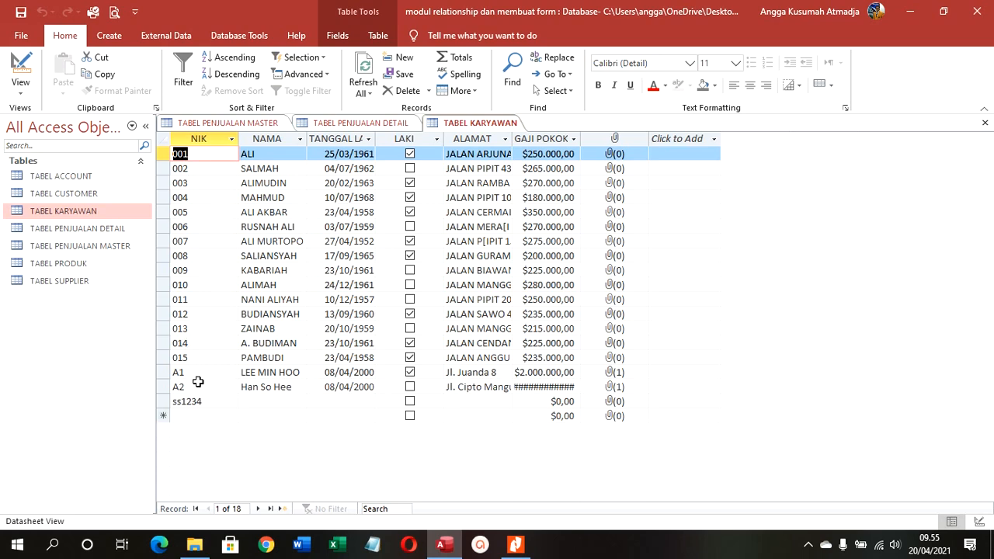
{"action": "right_click", "coordinate": [462, 124]}
{"action": "left_click", "coordinate": [502, 168]}
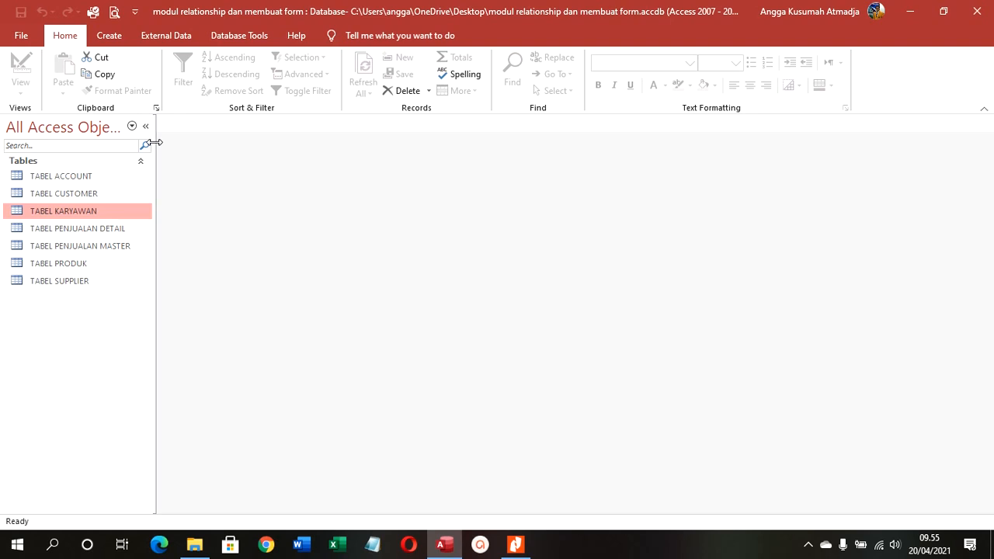
Add all seven tables to the relationships layout, save it and close it.
{"action": "left_click", "coordinate": [225, 37]}
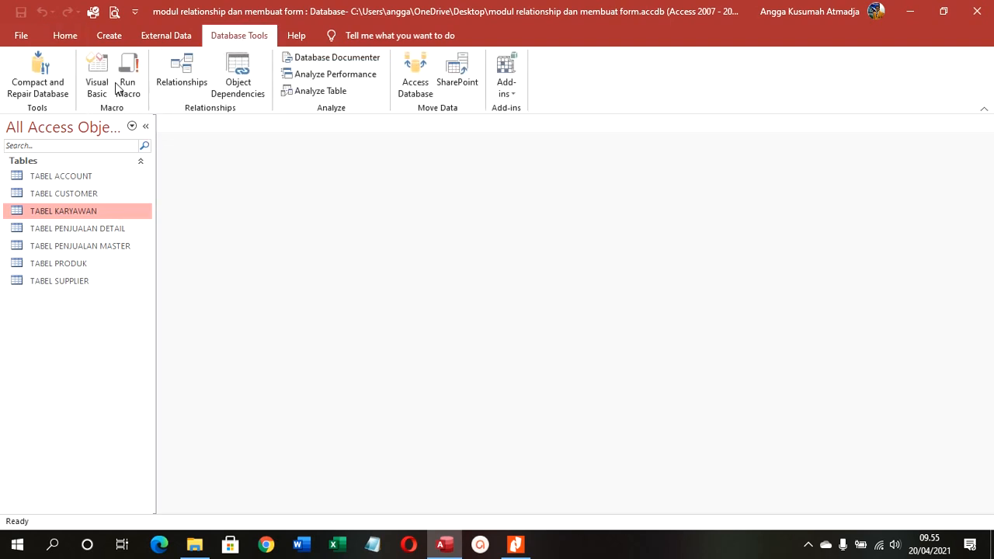
{"action": "left_click", "coordinate": [184, 72]}
{"action": "left_click_drag", "start_coordinate": [424, 161], "coordinate": [411, 105]}
{"action": "left_click", "coordinate": [519, 408]}
{"action": "left_click", "coordinate": [577, 406]}
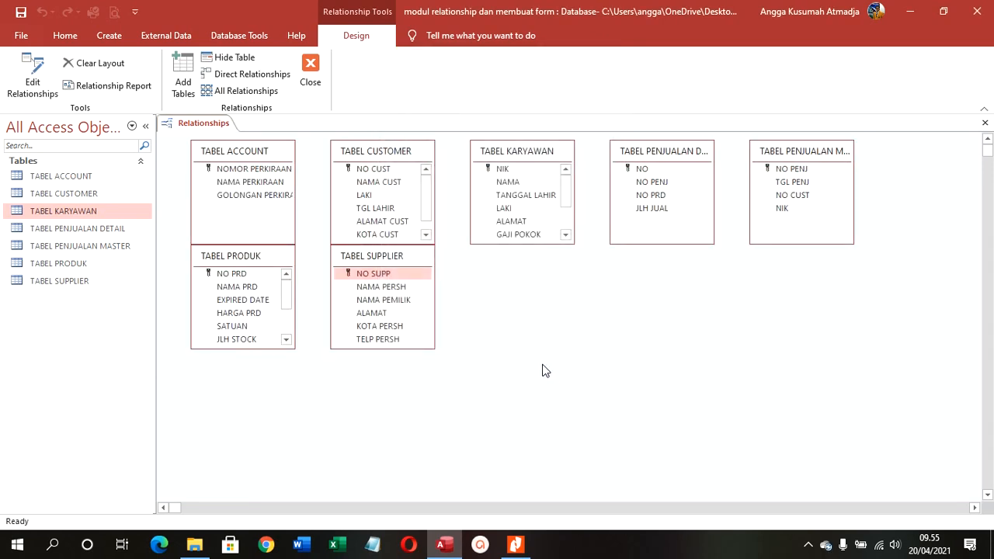
{"action": "left_click", "coordinate": [317, 73]}
{"action": "left_click", "coordinate": [440, 313]}
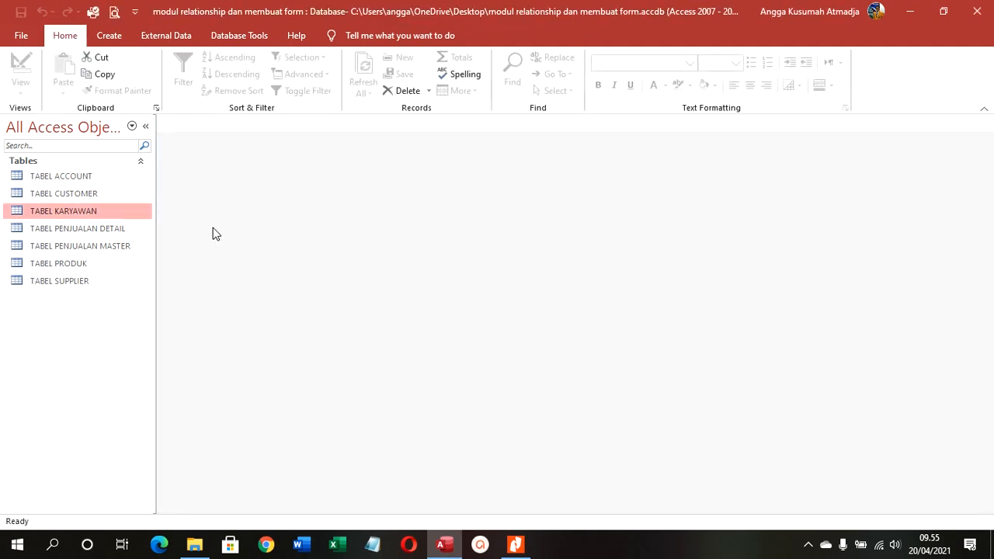
Start a Lookup Wizard on the NO PENJ field in the design of TABEL PENJUALAN DETAIL, taking values from another table or query.
{"action": "left_click", "coordinate": [82, 231]}
{"action": "right_click", "coordinate": [84, 235]}
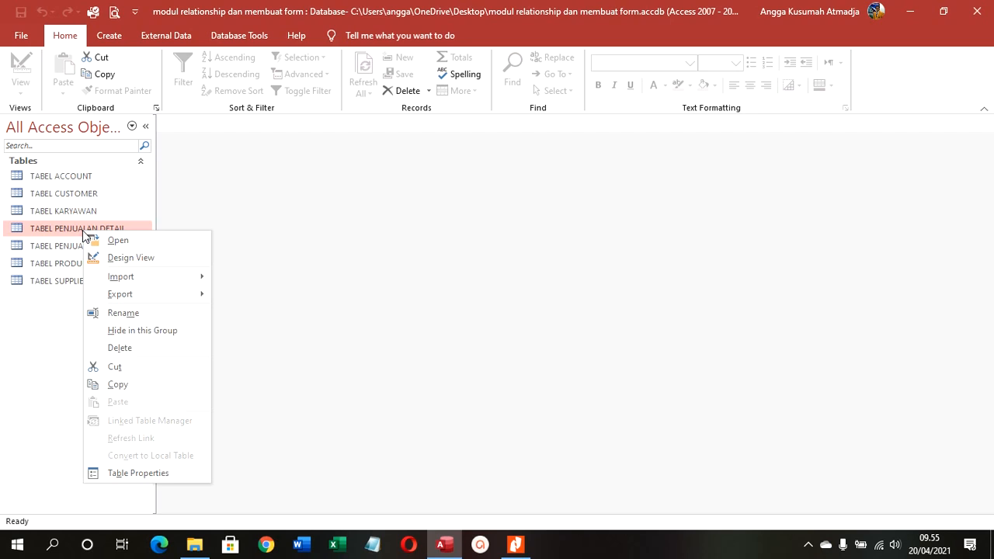
{"action": "left_click", "coordinate": [116, 258]}
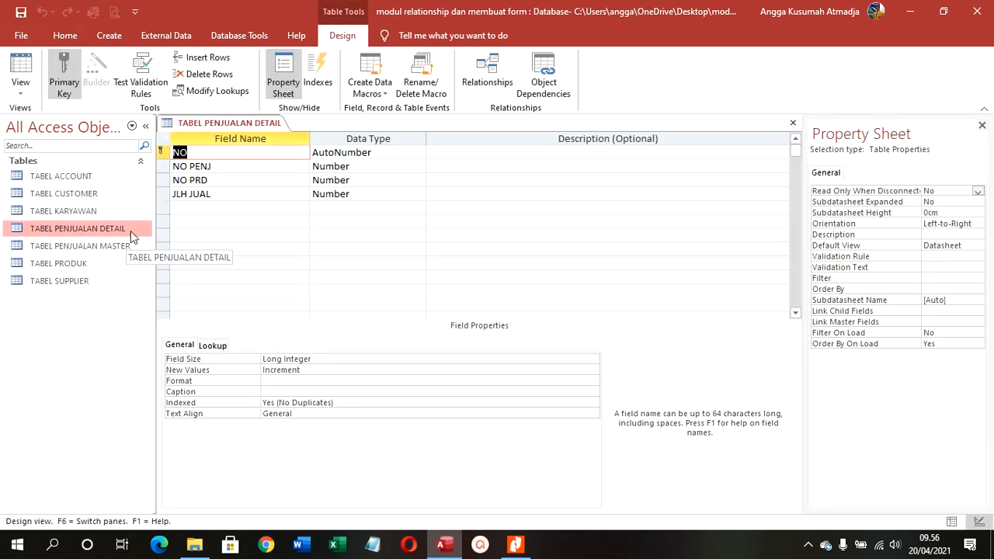
{"action": "left_click", "coordinate": [235, 168]}
{"action": "left_click", "coordinate": [353, 166]}
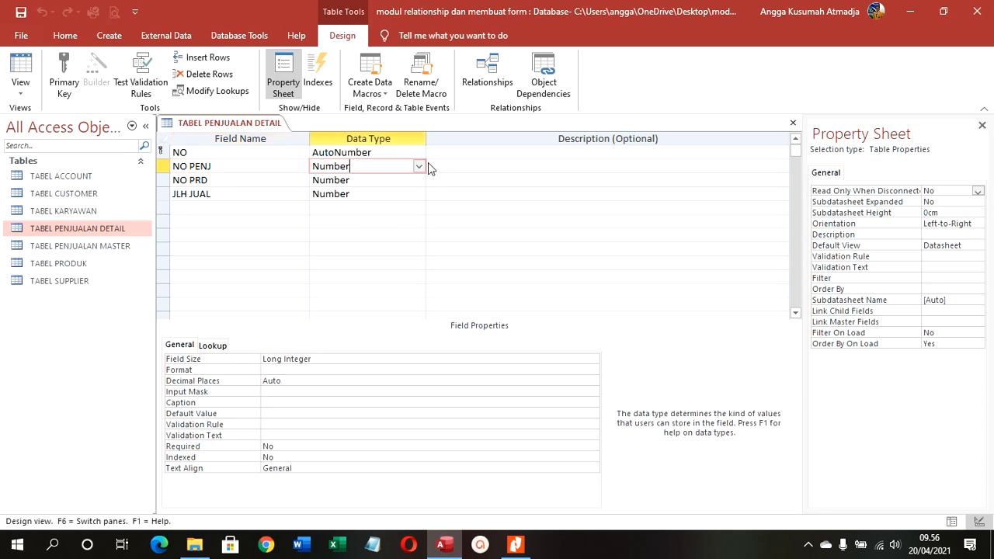
{"action": "left_click", "coordinate": [418, 167]}
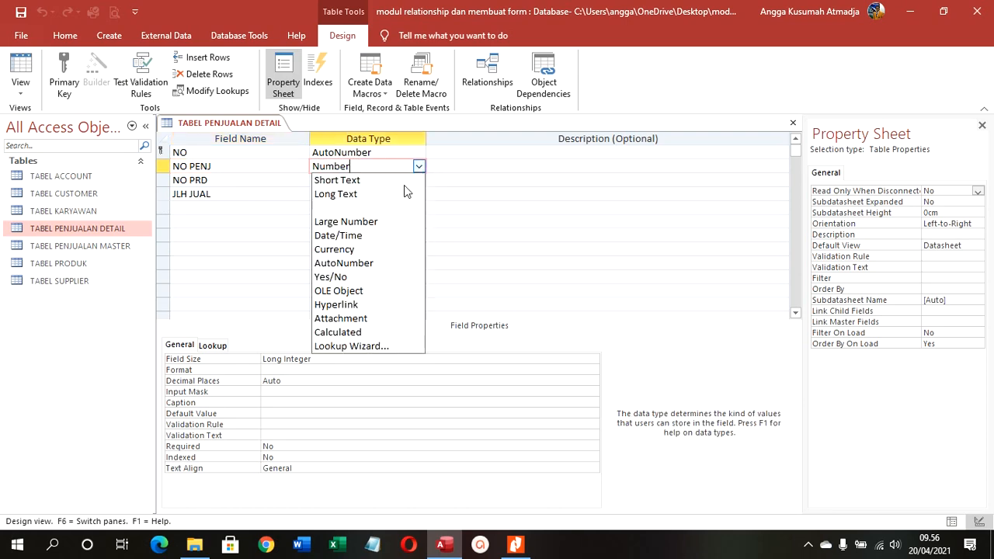
{"action": "left_click", "coordinate": [371, 347]}
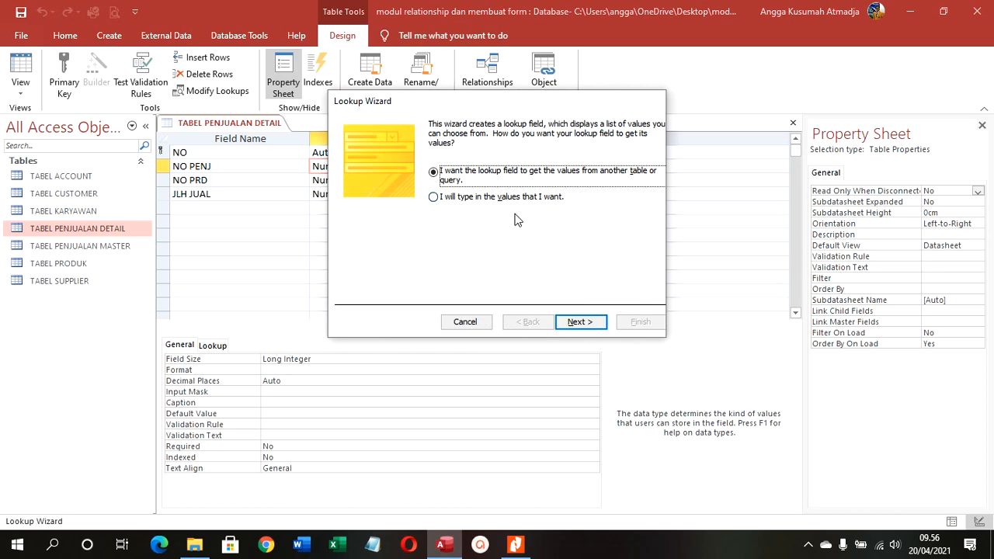
{"action": "left_click", "coordinate": [579, 322]}
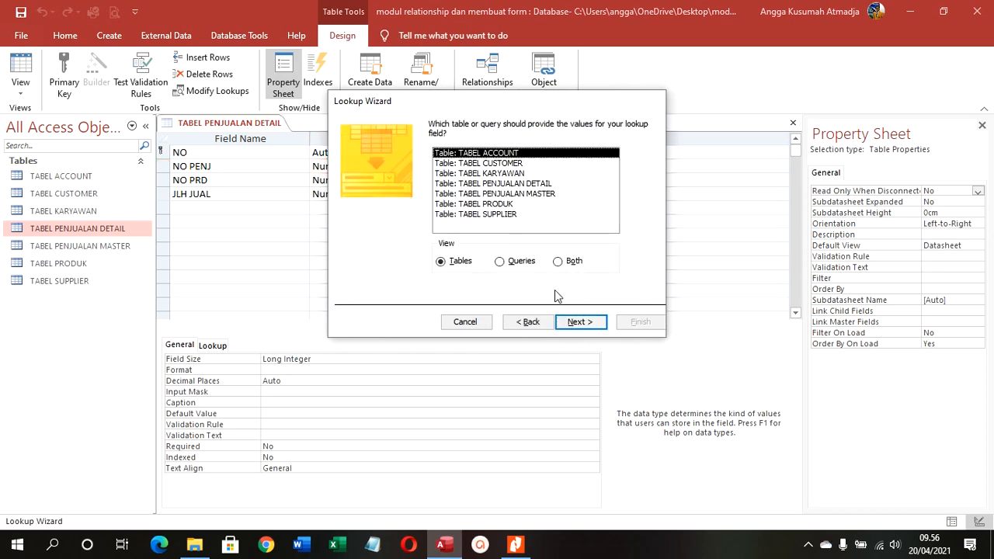
Choose TABEL PENJUALAN MASTER as the lookup source and include its NO PENJ field.
{"action": "left_click", "coordinate": [523, 194]}
{"action": "left_click", "coordinate": [581, 322]}
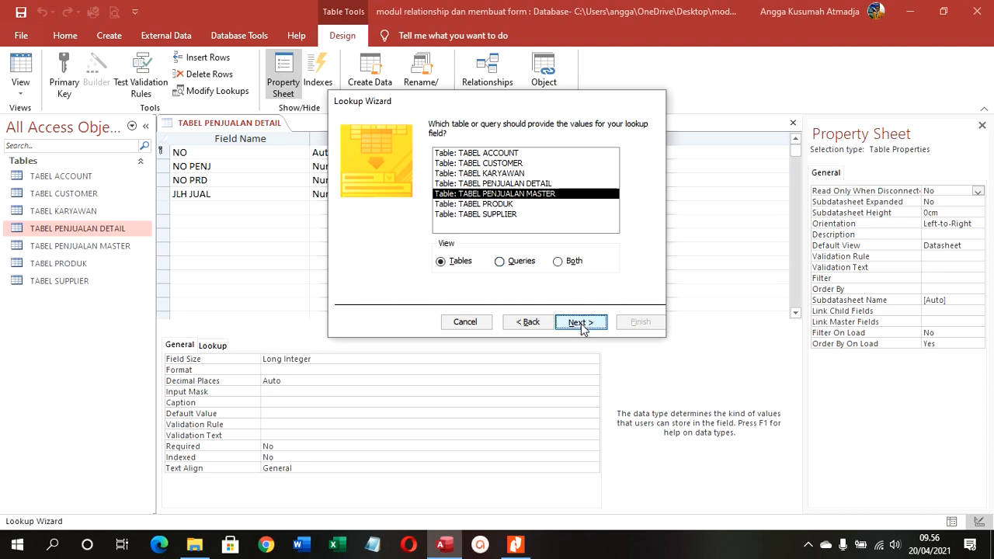
{"action": "left_click", "coordinate": [478, 227]}
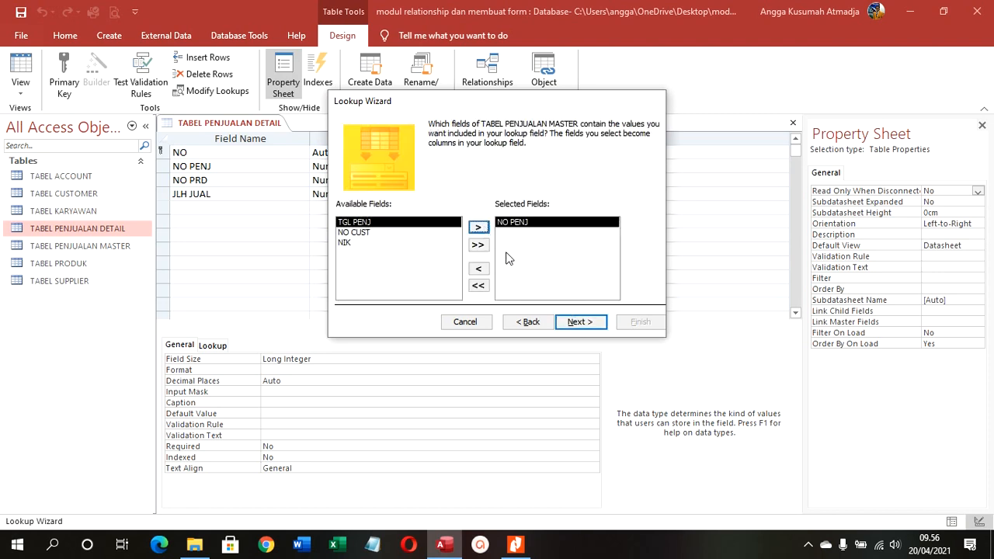
{"action": "left_click", "coordinate": [579, 323]}
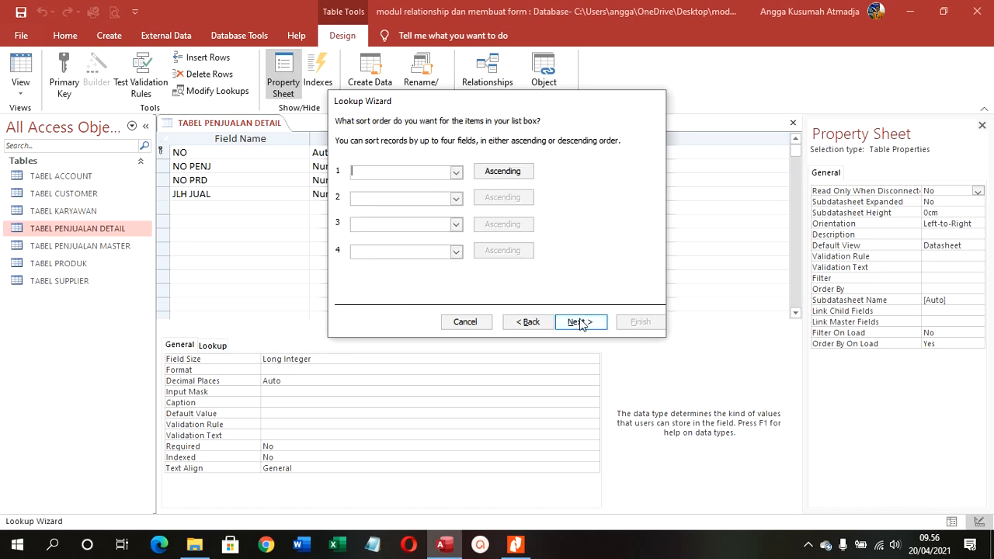
Sort the lookup by NO PENJ in ascending order, finish the wizard and save the table.
{"action": "left_click", "coordinate": [463, 177]}
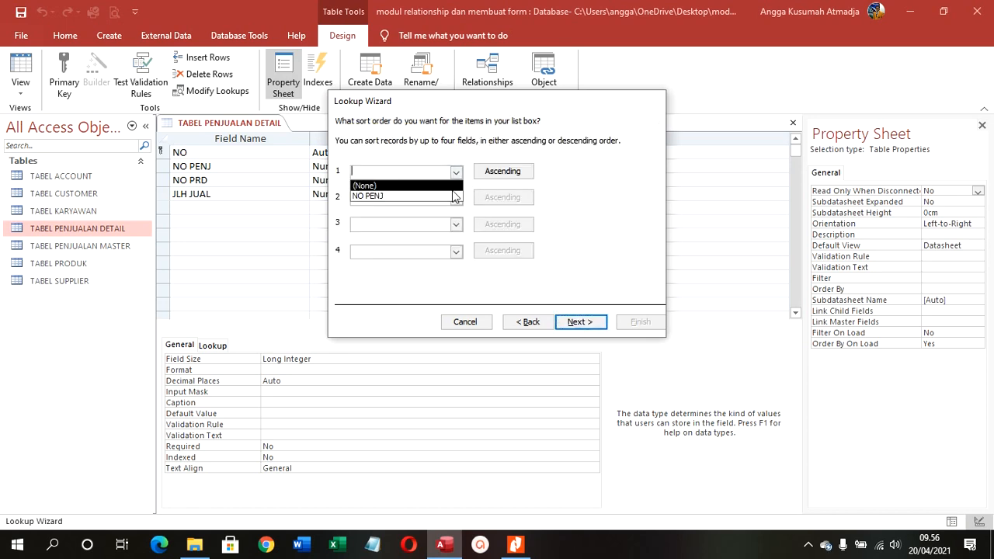
{"action": "left_click", "coordinate": [455, 194]}
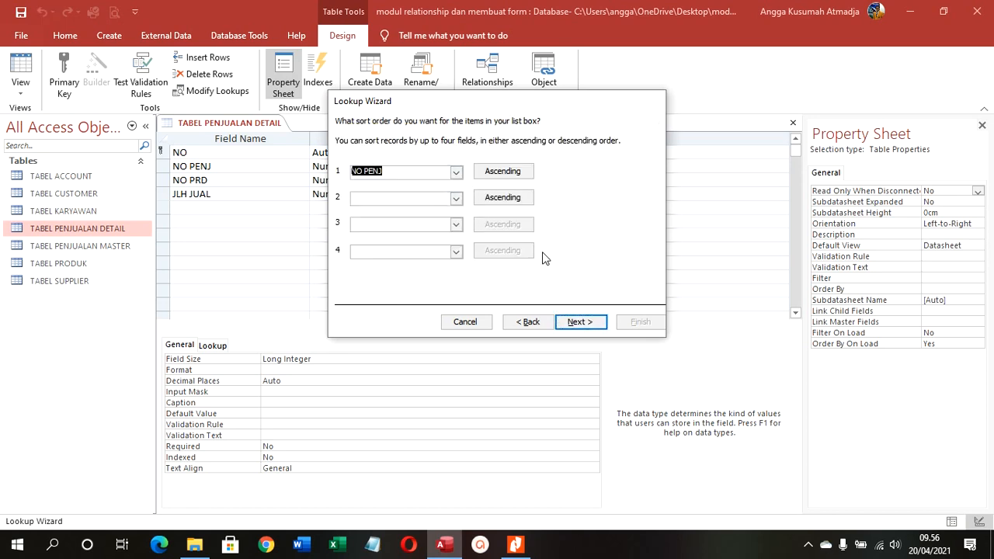
{"action": "left_click", "coordinate": [582, 319]}
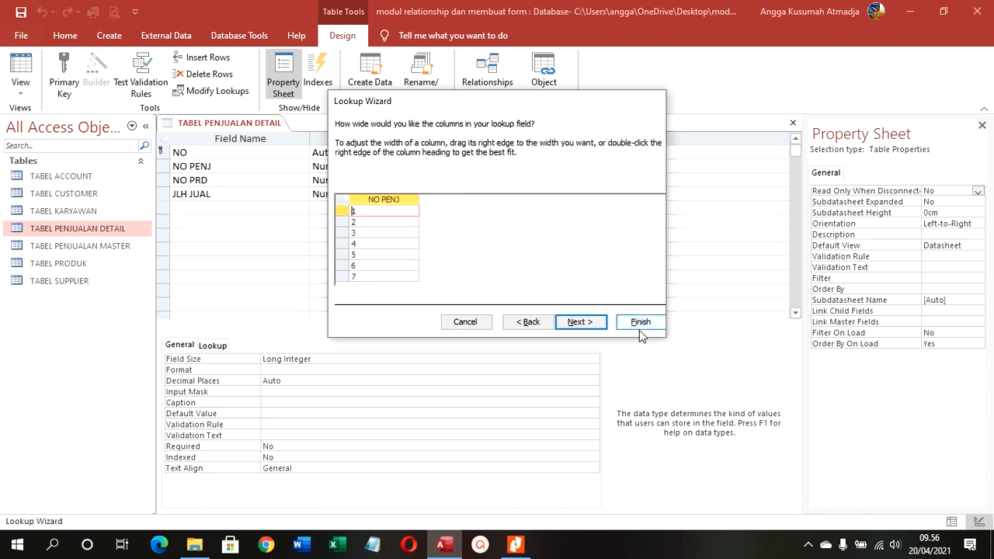
{"action": "left_click", "coordinate": [638, 323]}
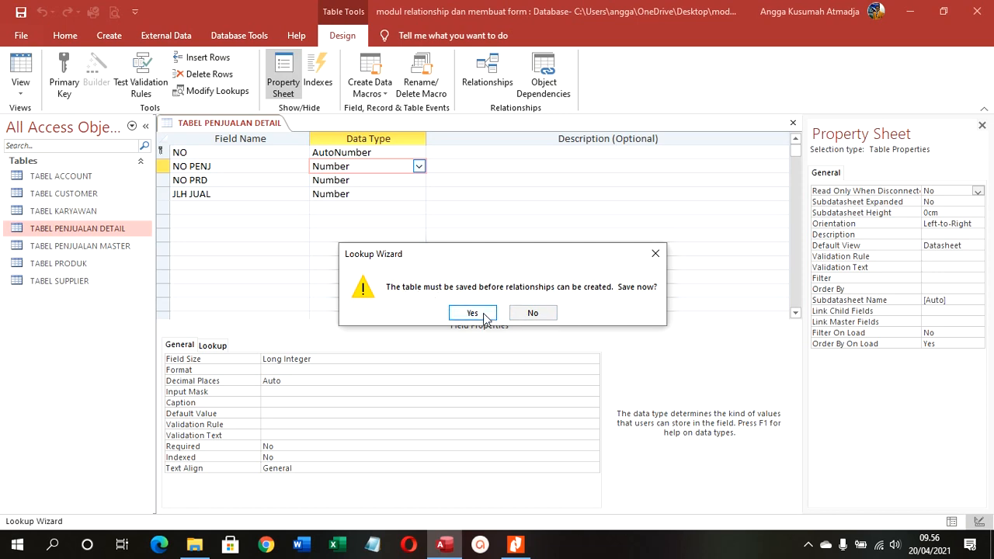
{"action": "left_click", "coordinate": [472, 313]}
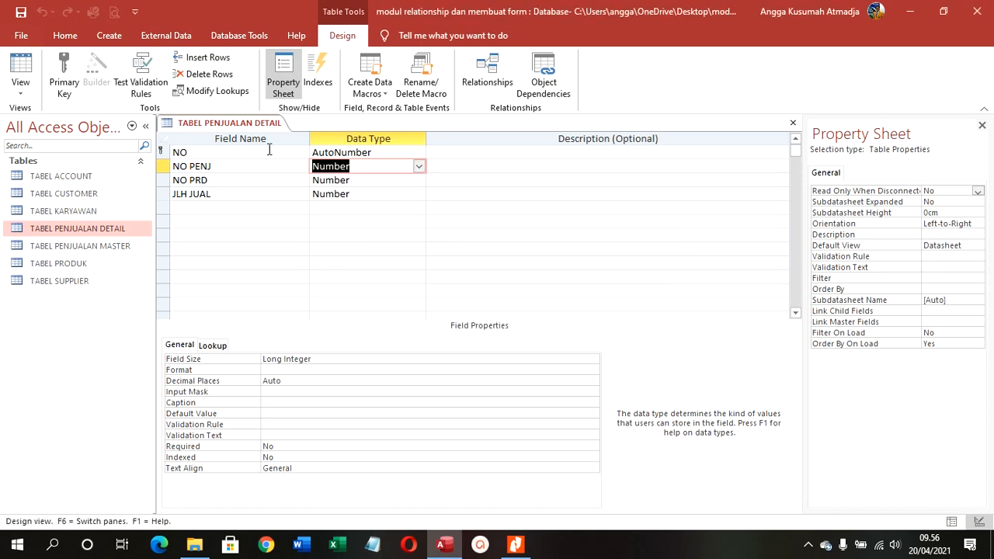
Check the NO PENJ lookup list on the first record in TABEL PENJUALAN DETAIL's datasheet, closing the table when done.
{"action": "left_click", "coordinate": [21, 71]}
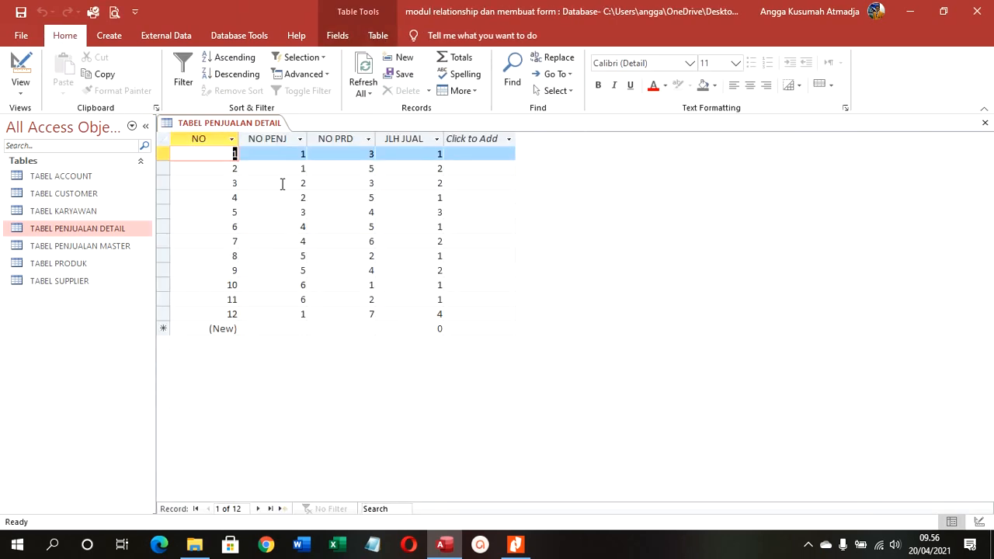
{"action": "left_click", "coordinate": [298, 155]}
{"action": "left_click", "coordinate": [301, 155]}
{"action": "left_click", "coordinate": [301, 157]}
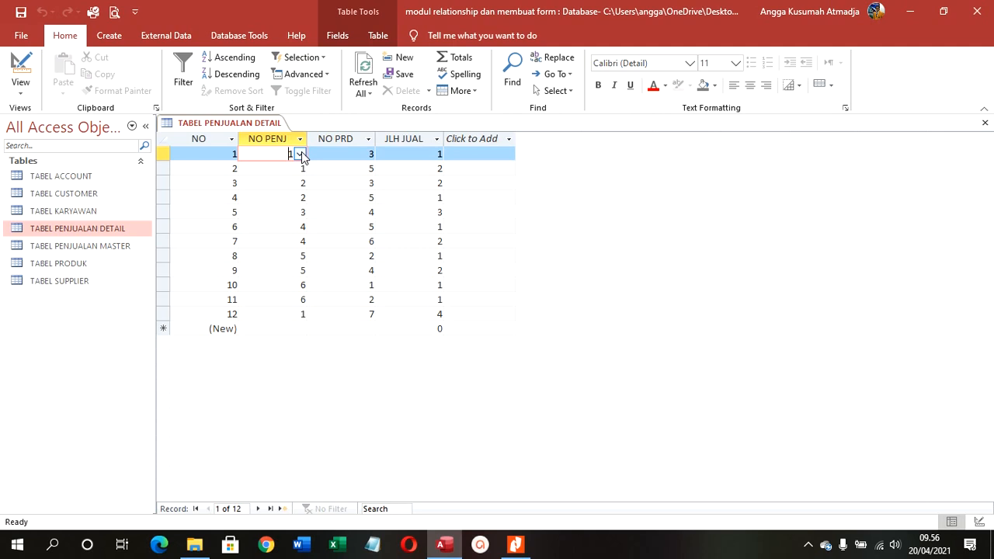
{"action": "right_click", "coordinate": [266, 126]}
{"action": "left_click", "coordinate": [291, 152]}
Open the relationships layout and move TABEL PENJUALAN MASTER below and to the right of TABEL PENJUALAN DETAIL.
{"action": "left_click", "coordinate": [257, 38]}
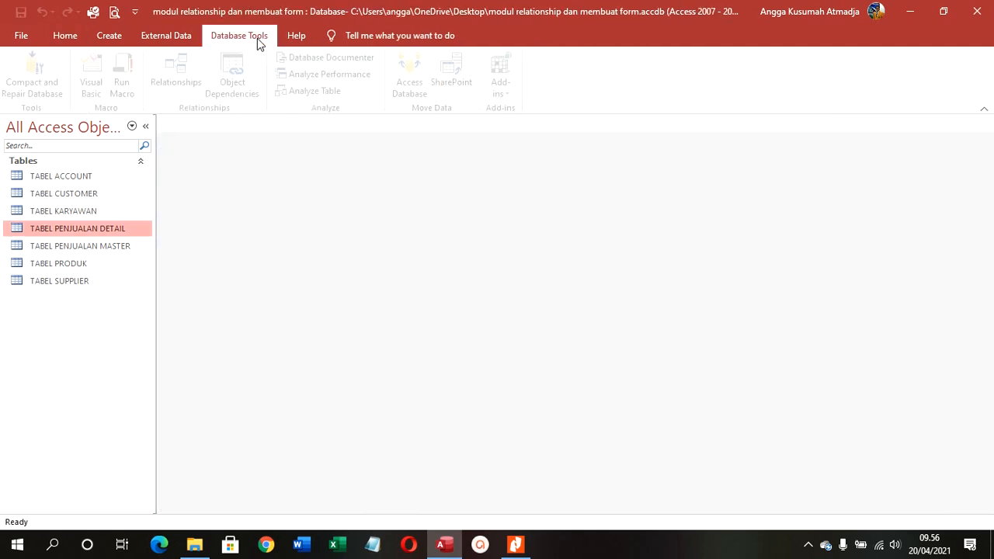
{"action": "left_click", "coordinate": [181, 74]}
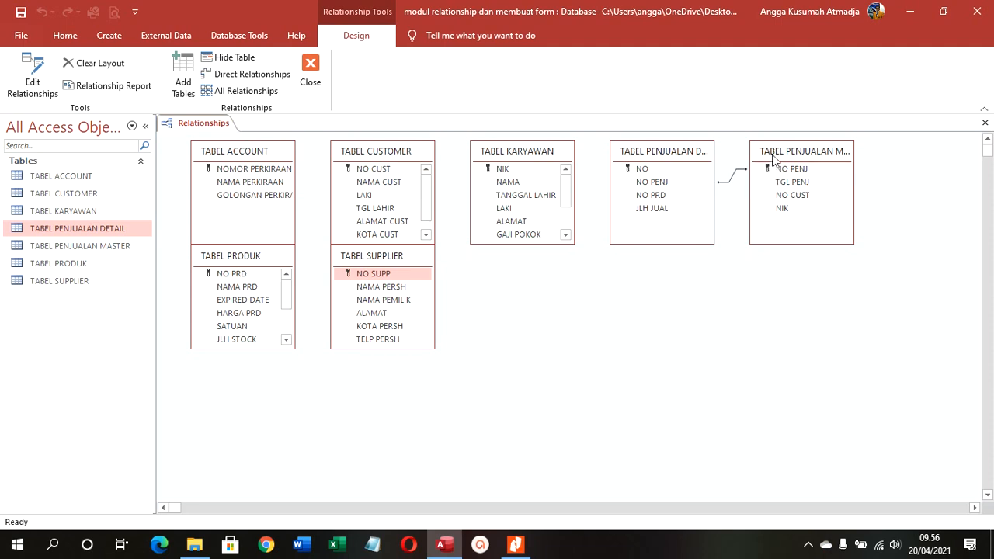
{"action": "left_click_drag", "start_coordinate": [772, 155], "coordinate": [804, 333]}
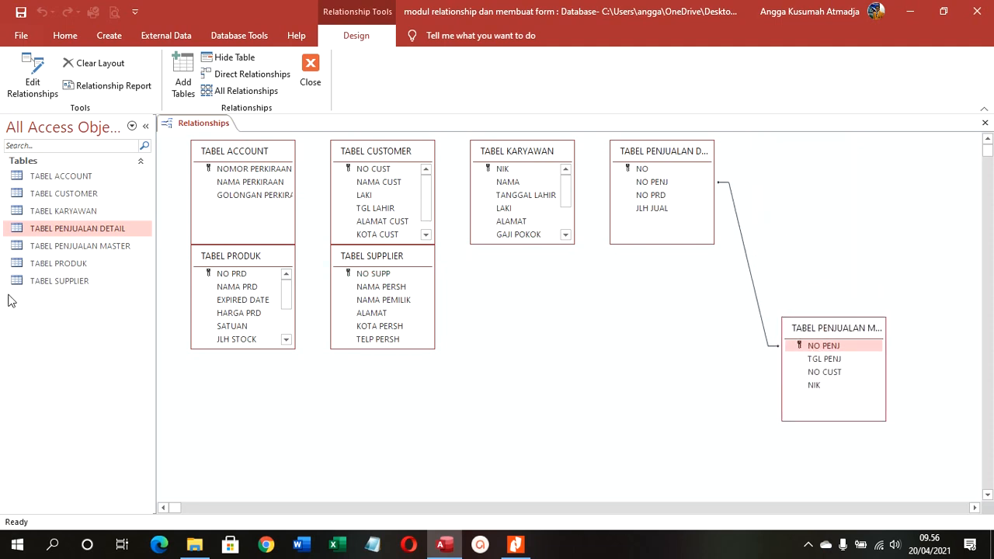
Enforce referential integrity and set join type 3 on the NO PENJ relationship between the two PENJUALAN tables, saving and closing the layout.
{"action": "left_click", "coordinate": [746, 251]}
{"action": "right_click", "coordinate": [746, 251]}
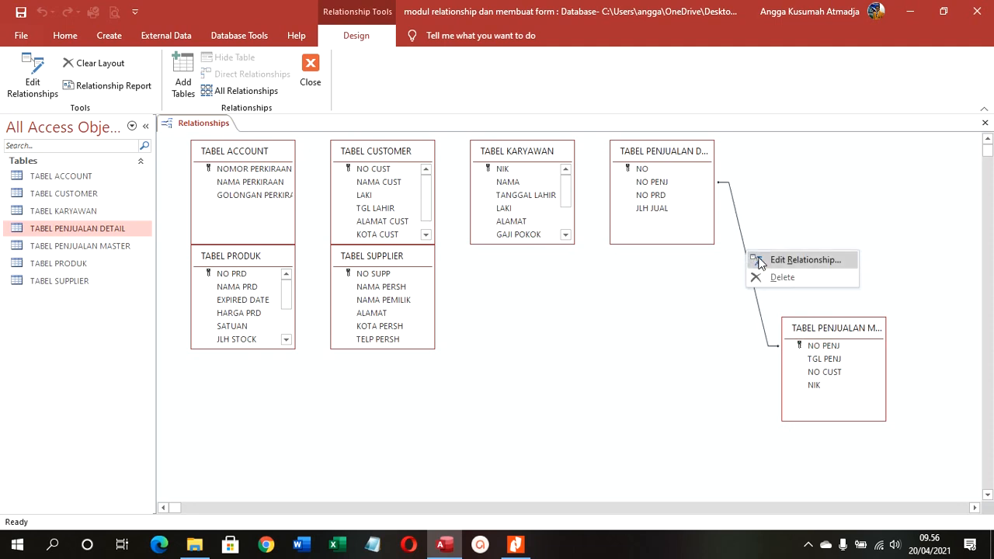
{"action": "left_click", "coordinate": [760, 260]}
{"action": "left_click", "coordinate": [473, 222]}
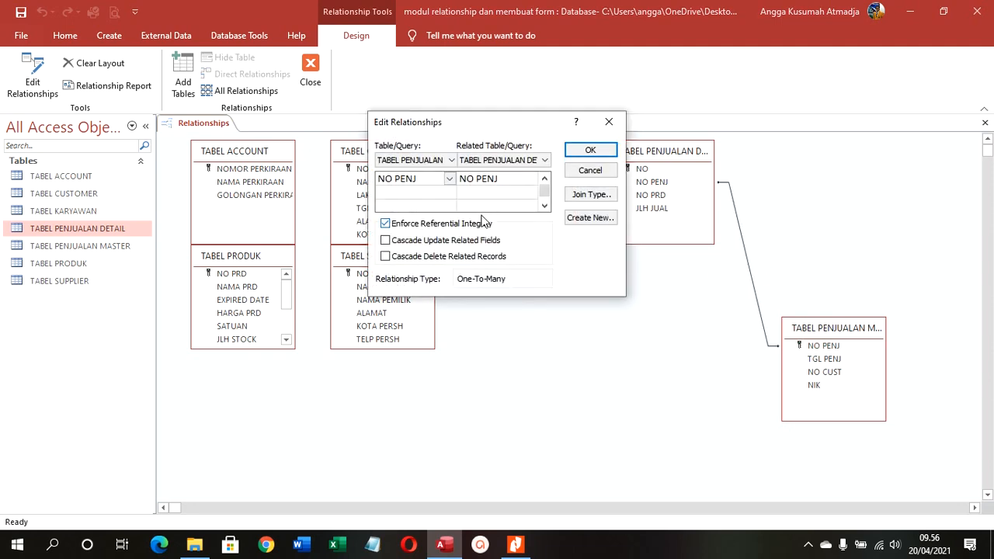
{"action": "left_click", "coordinate": [589, 195]}
{"action": "left_click", "coordinate": [379, 213]}
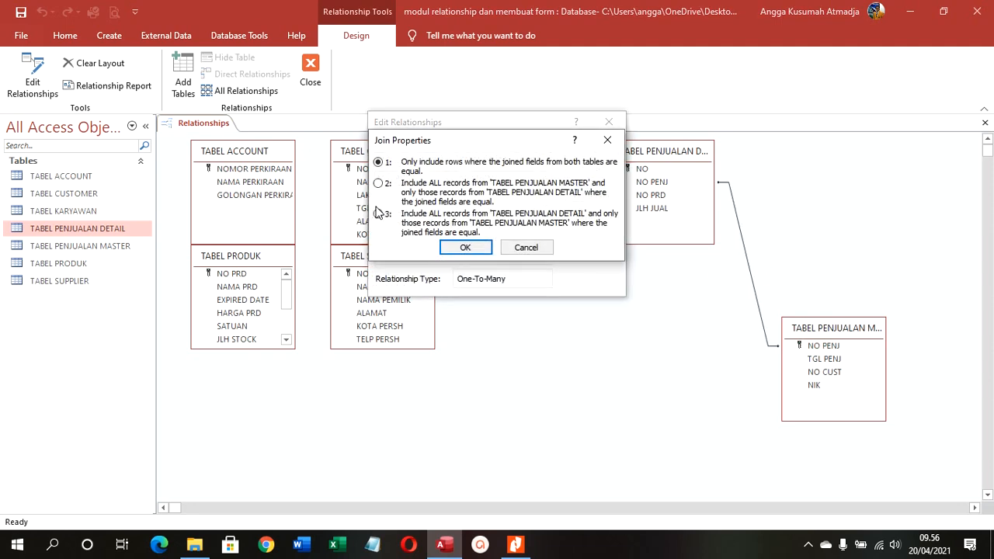
{"action": "left_click", "coordinate": [465, 247]}
{"action": "left_click", "coordinate": [584, 153]}
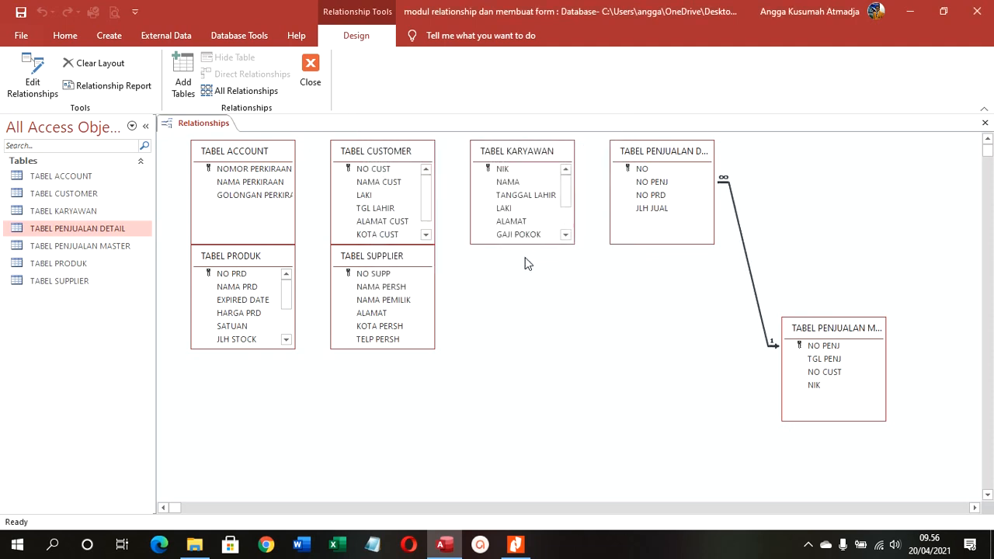
{"action": "left_click", "coordinate": [311, 70]}
{"action": "left_click", "coordinate": [449, 314]}
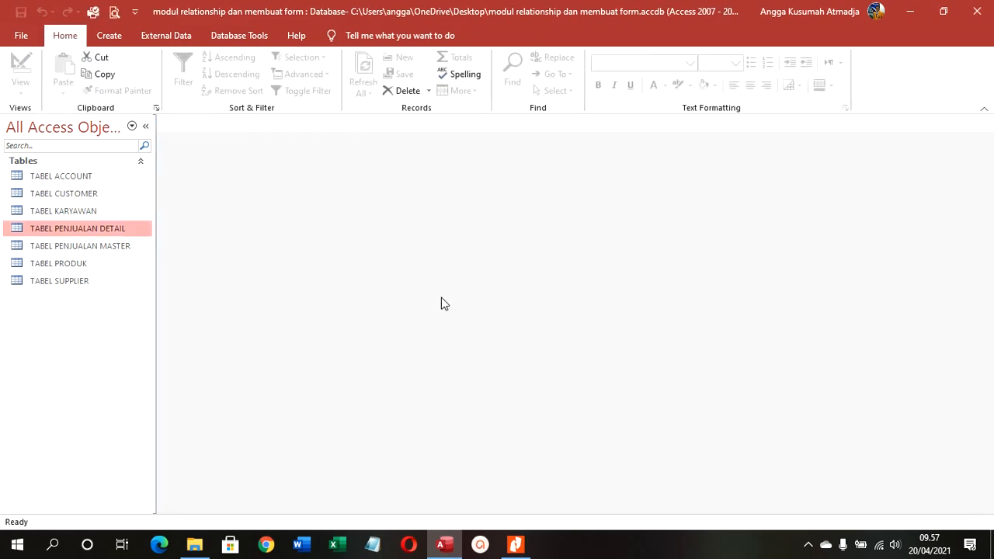
Set up the NO PRD field of TABEL PENJUALAN DETAIL as a lookup on the NO PRD field from TABEL PRODUK.
{"action": "right_click", "coordinate": [106, 235]}
{"action": "left_click", "coordinate": [140, 263]}
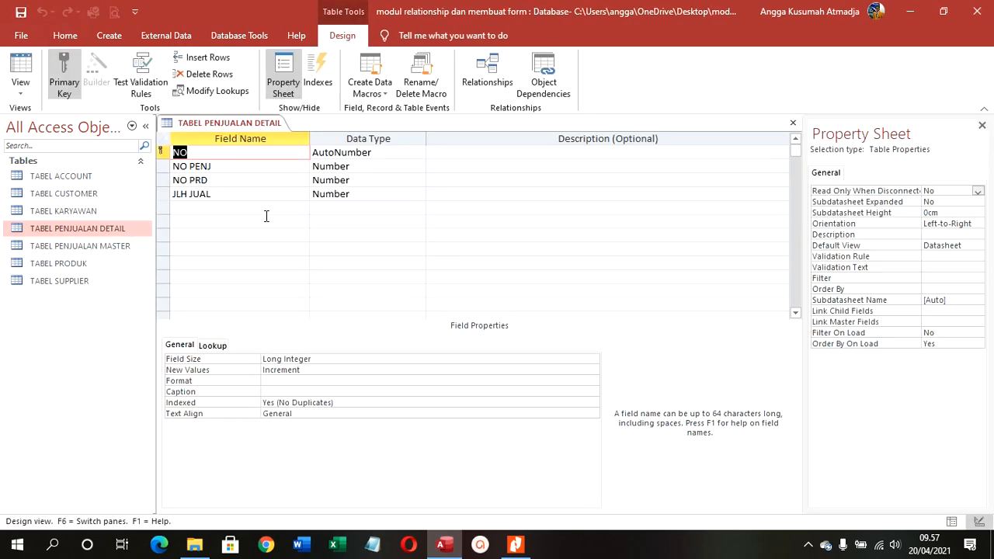
{"action": "left_click", "coordinate": [276, 179]}
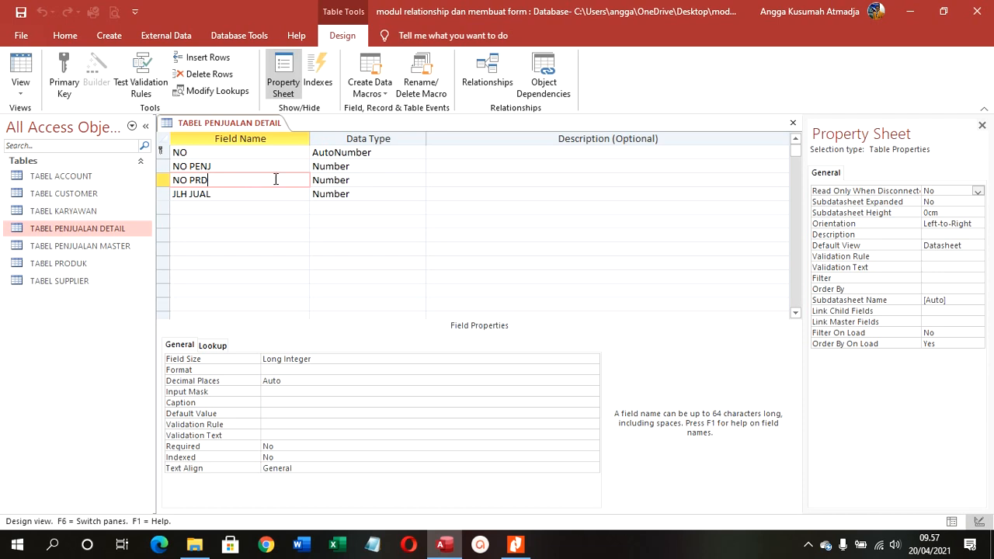
{"action": "left_click", "coordinate": [364, 181]}
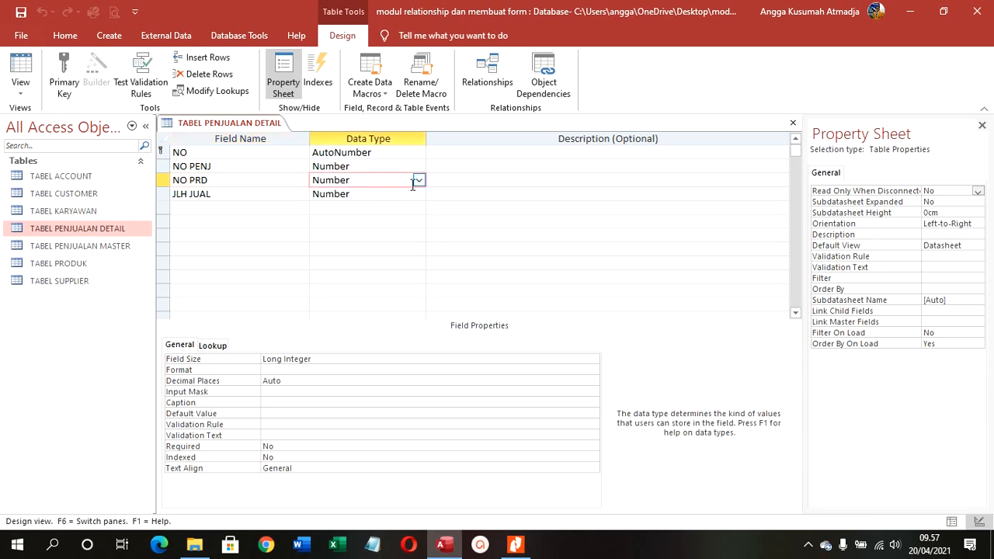
{"action": "left_click", "coordinate": [417, 180]}
{"action": "left_click", "coordinate": [374, 356]}
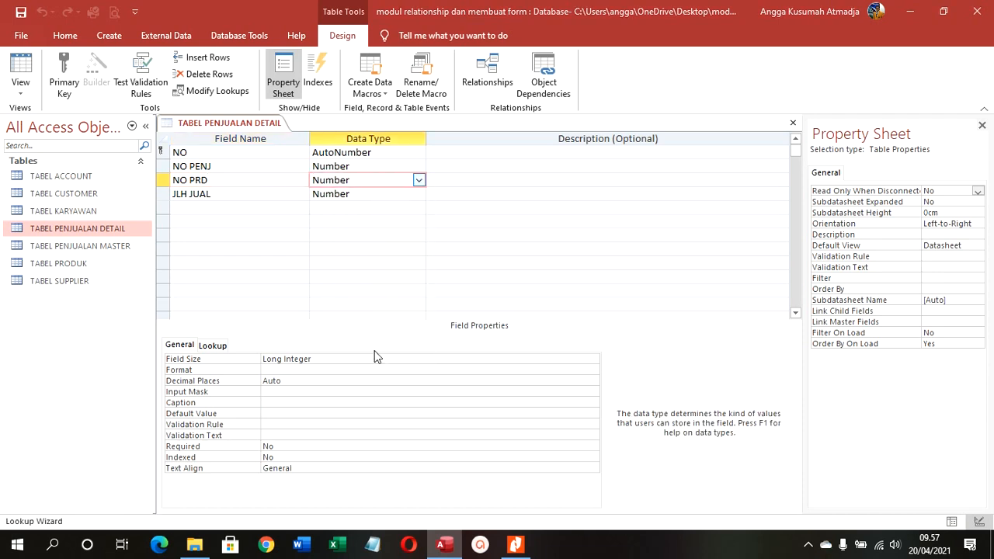
{"action": "left_click", "coordinate": [579, 322]}
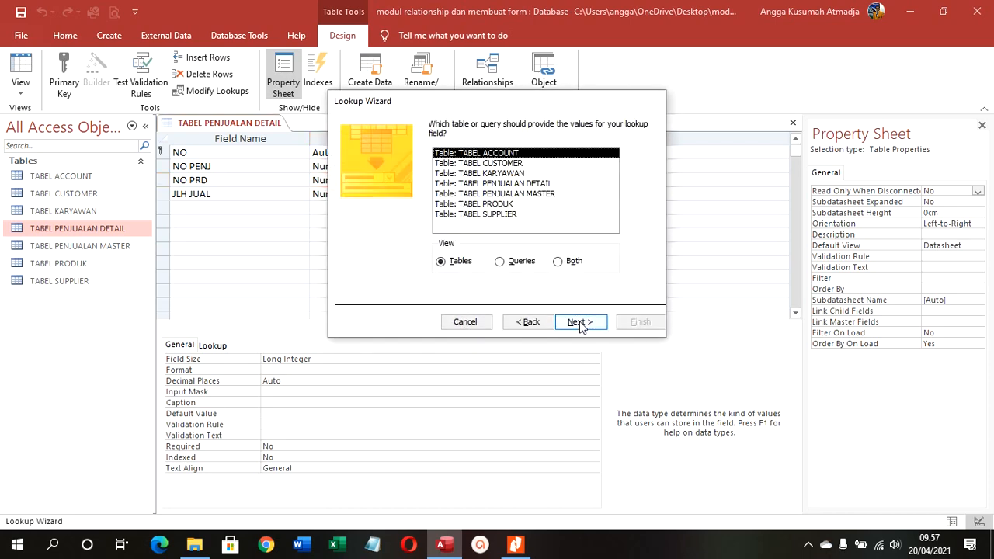
{"action": "left_click", "coordinate": [501, 205]}
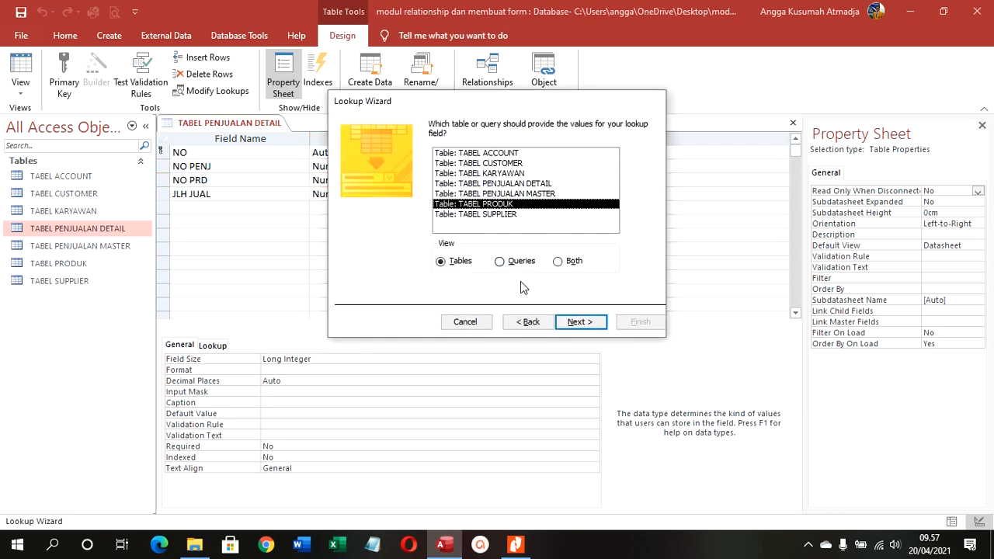
{"action": "left_click", "coordinate": [568, 326]}
{"action": "left_click", "coordinate": [478, 227]}
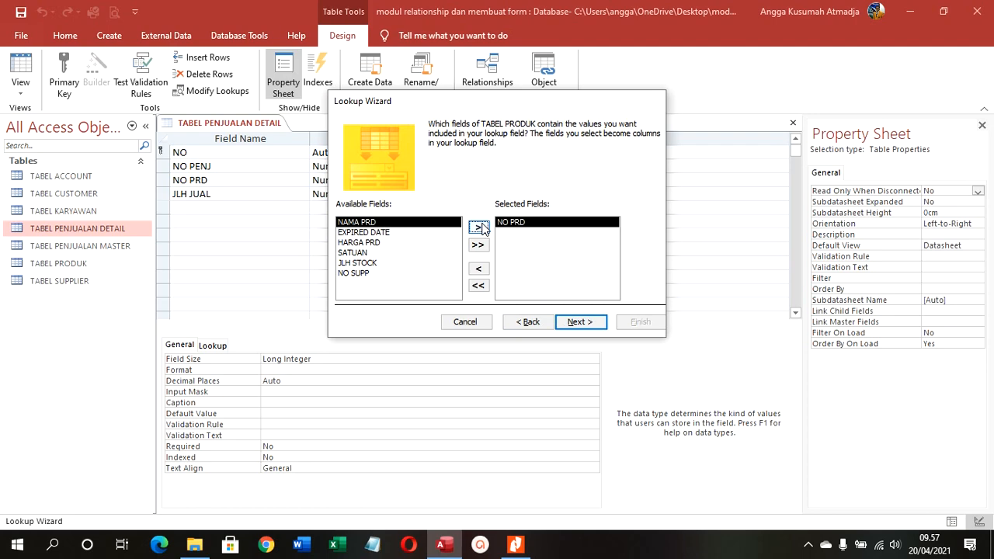
Sort the lookup by NO PRD in ascending order, finish the wizard, then save and close TABEL PENJUALAN DETAIL.
{"action": "left_click", "coordinate": [581, 322]}
{"action": "left_click", "coordinate": [456, 172]}
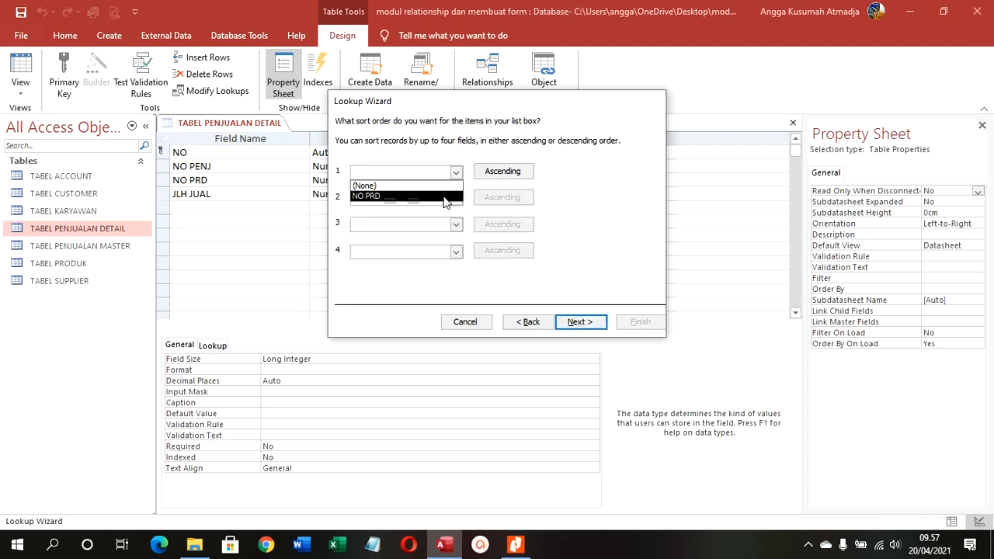
{"action": "left_click", "coordinate": [445, 196]}
{"action": "left_click", "coordinate": [578, 321]}
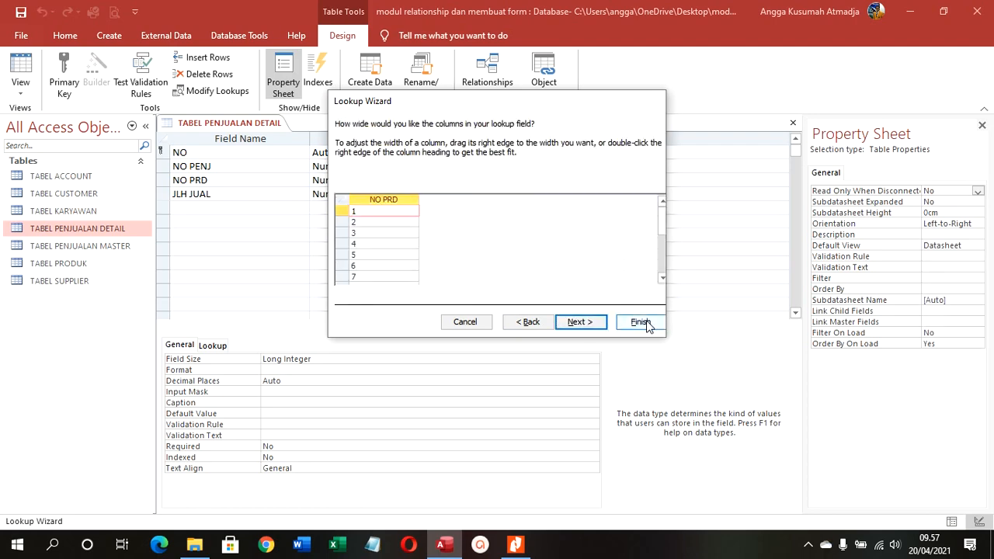
{"action": "left_click", "coordinate": [641, 322]}
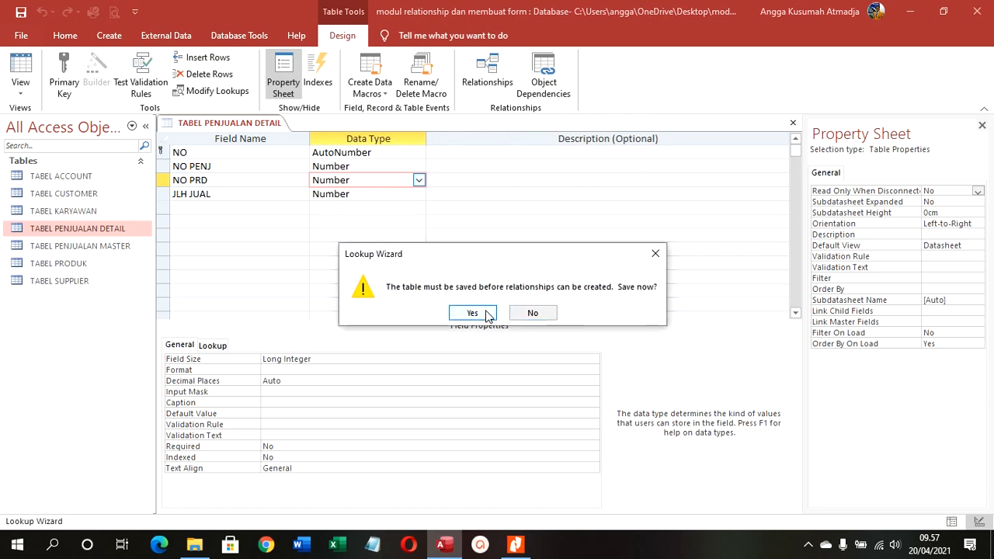
{"action": "left_click", "coordinate": [472, 312]}
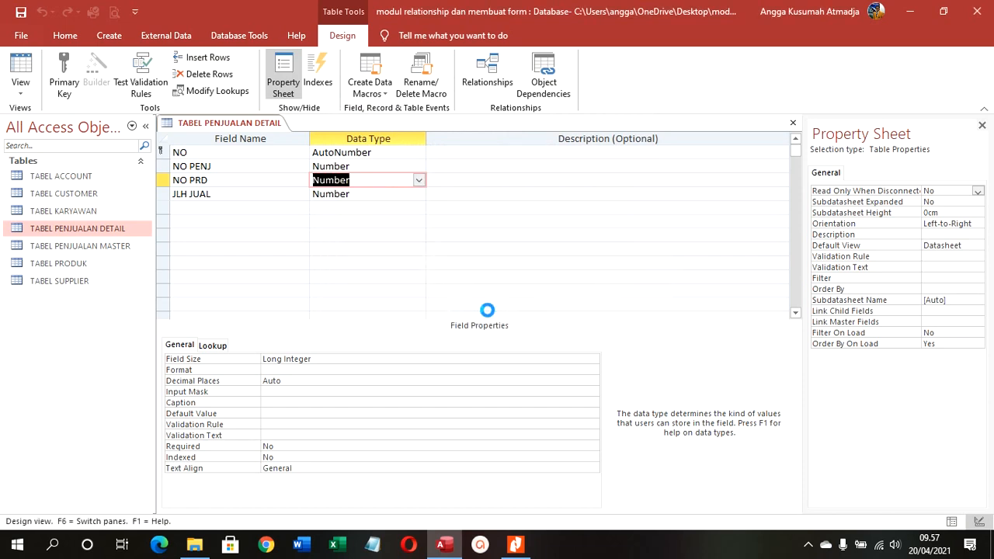
{"action": "right_click", "coordinate": [214, 124]}
{"action": "left_click", "coordinate": [231, 146]}
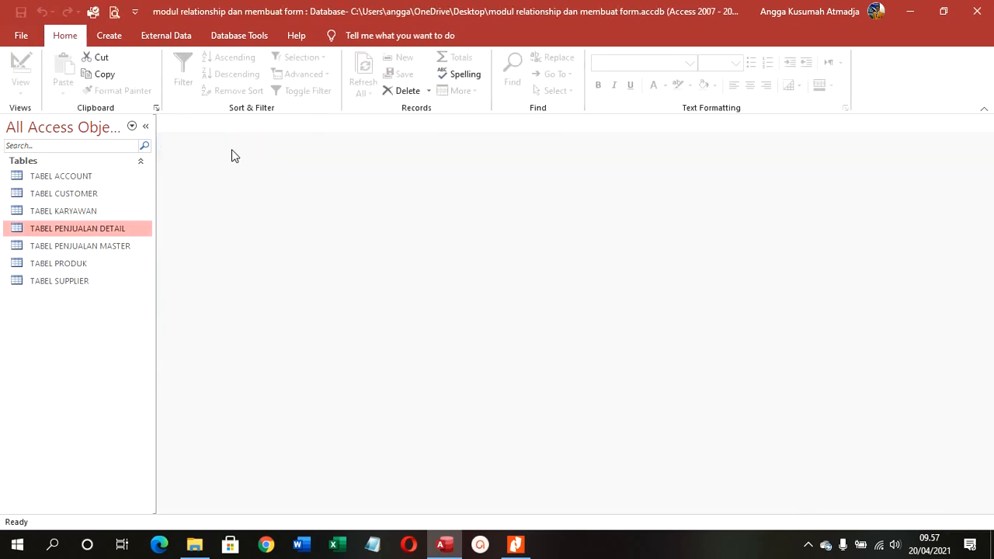
Open TABEL PENJUALAN MASTER in Design View and look over its TGL PENJ, NO CUST and NIK fields.
{"action": "left_click", "coordinate": [113, 250]}
{"action": "right_click", "coordinate": [113, 250]}
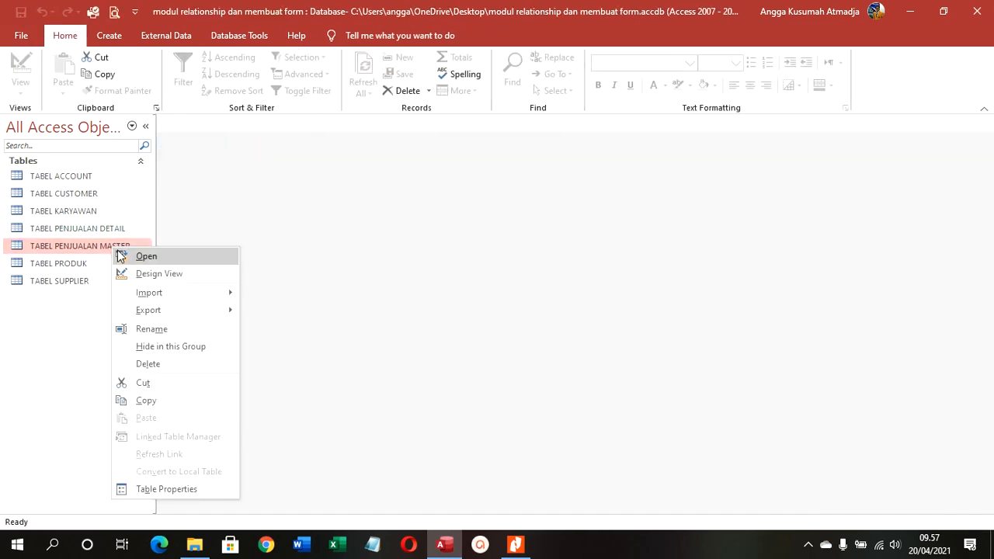
{"action": "left_click", "coordinate": [147, 272]}
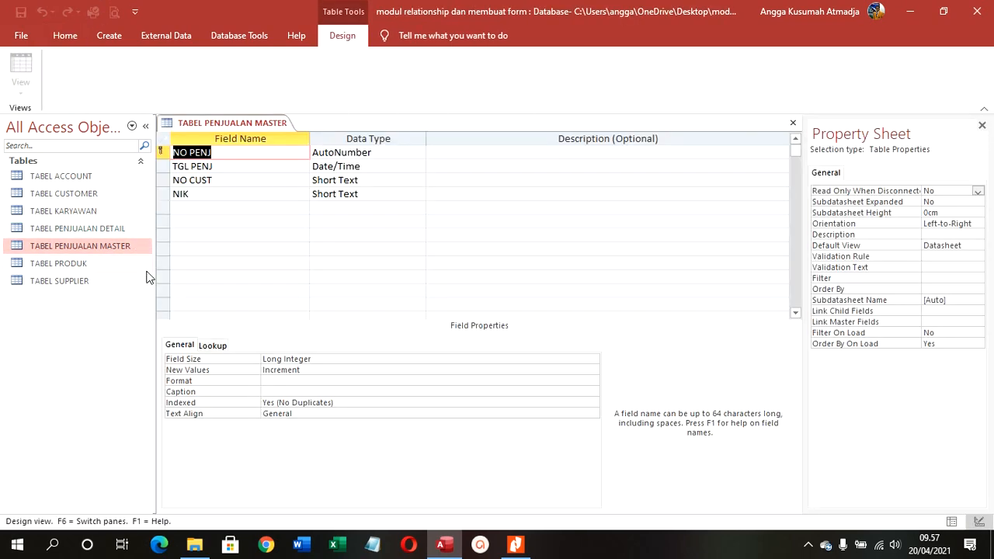
{"action": "left_click", "coordinate": [216, 166]}
{"action": "left_click", "coordinate": [222, 180]}
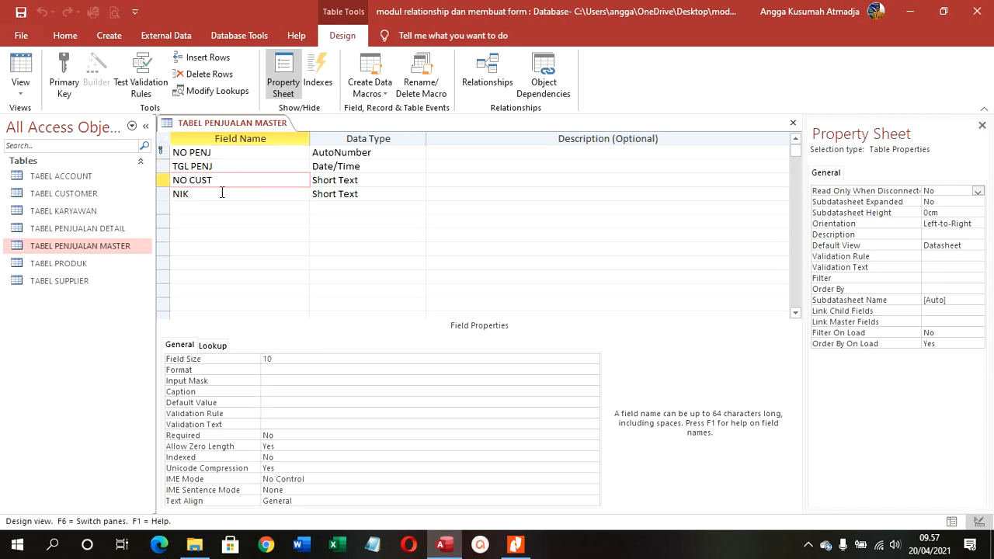
{"action": "left_click", "coordinate": [222, 193]}
Set up the NO CUST field as a lookup on the NO CUST field from TABEL CUSTOMER.
{"action": "left_click", "coordinate": [251, 181]}
{"action": "left_click", "coordinate": [373, 180]}
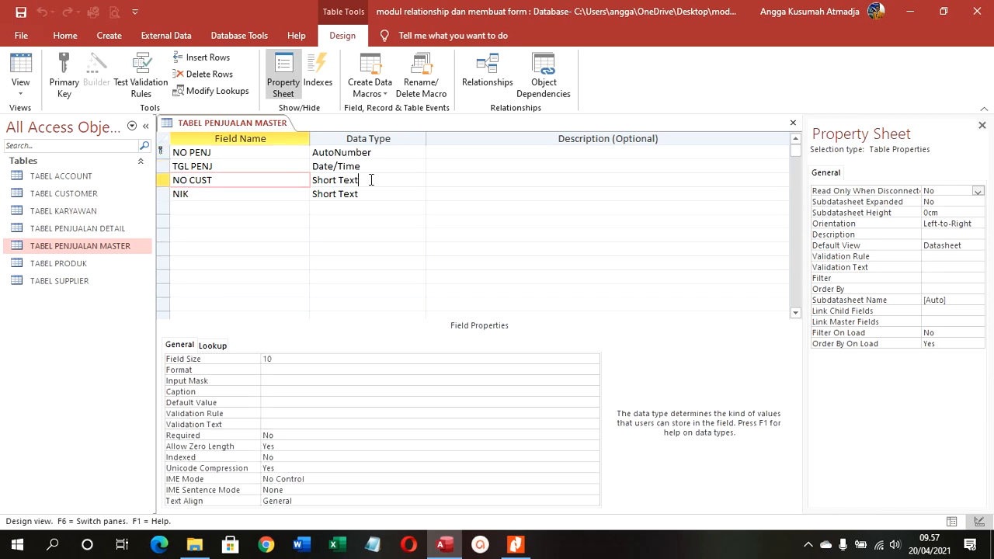
{"action": "left_click", "coordinate": [418, 180]}
{"action": "left_click", "coordinate": [381, 360]}
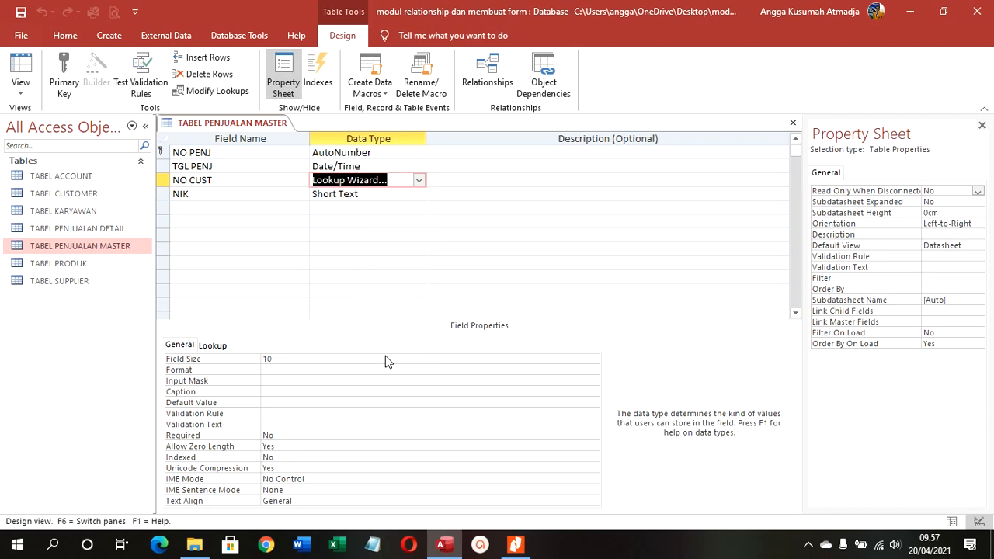
{"action": "left_click", "coordinate": [579, 322]}
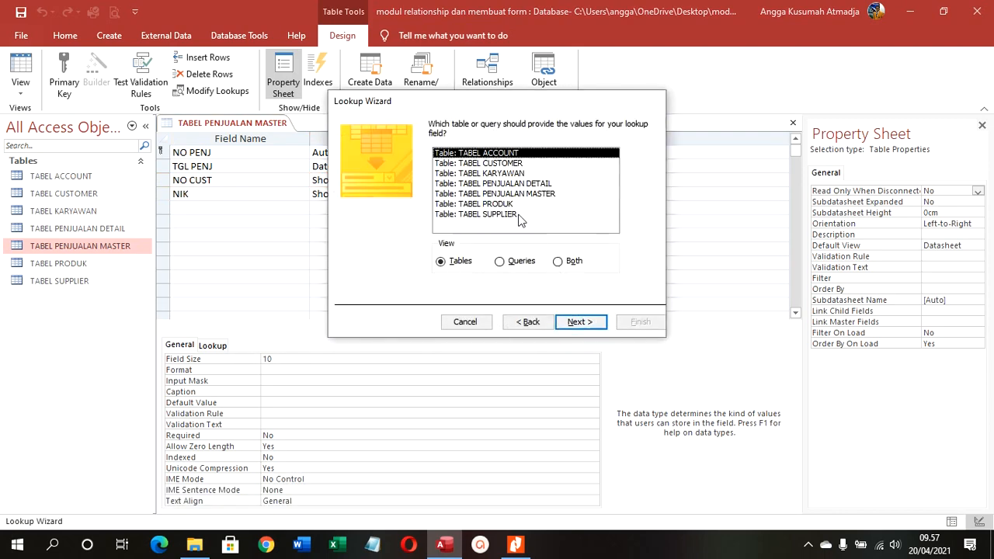
{"action": "left_click", "coordinate": [501, 164]}
{"action": "left_click", "coordinate": [578, 321]}
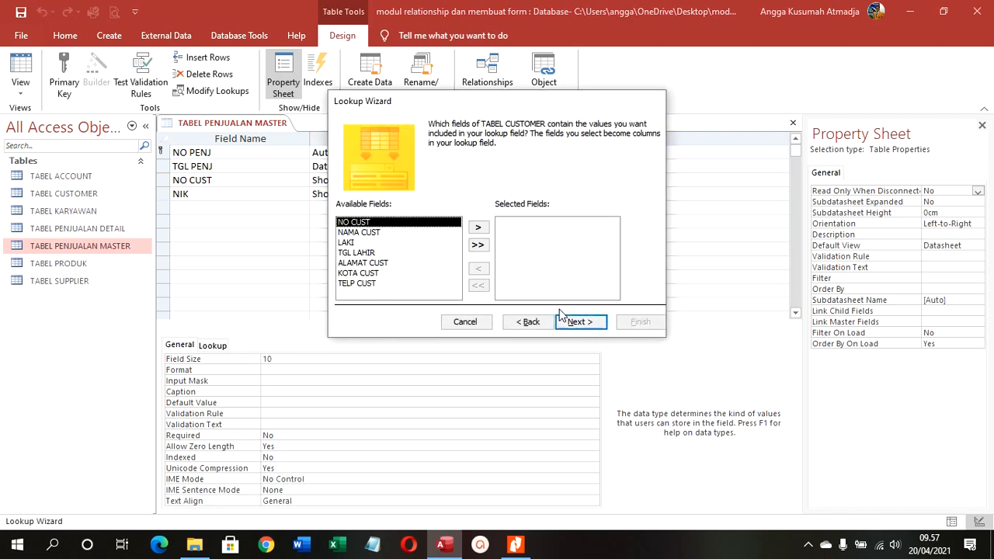
{"action": "left_click", "coordinate": [477, 227]}
Sort the lookup by NO CUST in ascending order, finish the wizard and save the table.
{"action": "left_click", "coordinate": [579, 322]}
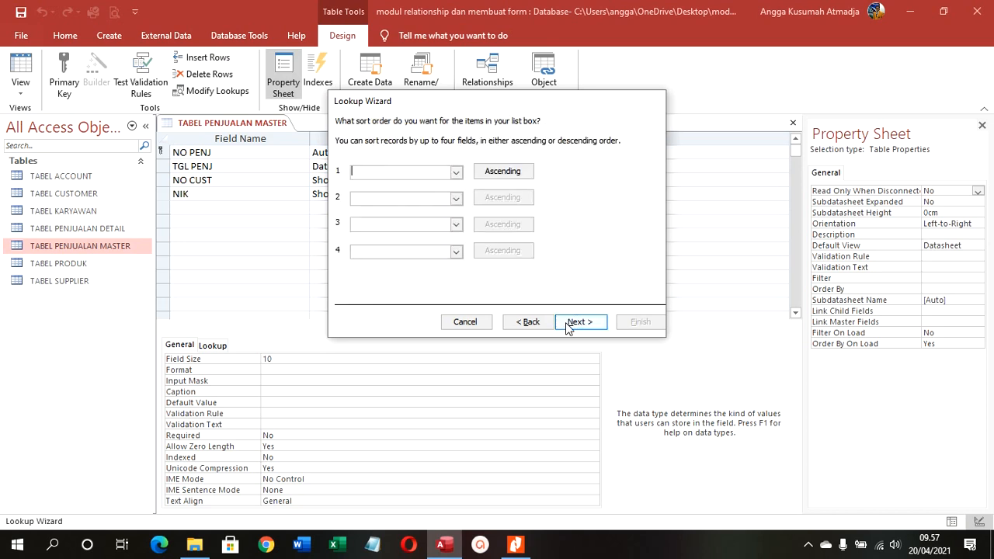
{"action": "left_click", "coordinate": [455, 175]}
{"action": "left_click", "coordinate": [444, 196]}
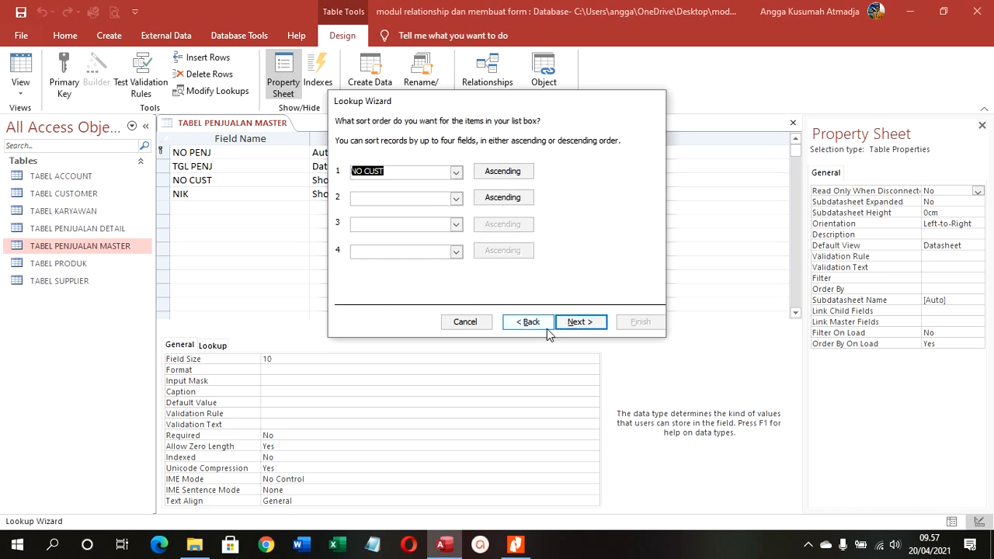
{"action": "left_click", "coordinate": [569, 324]}
{"action": "left_click", "coordinate": [640, 322]}
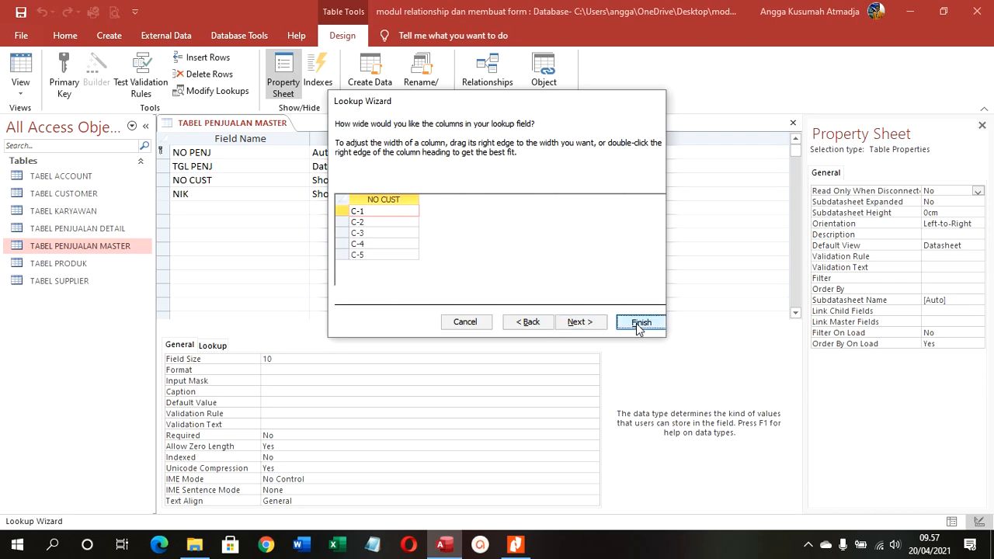
{"action": "left_click", "coordinate": [486, 310]}
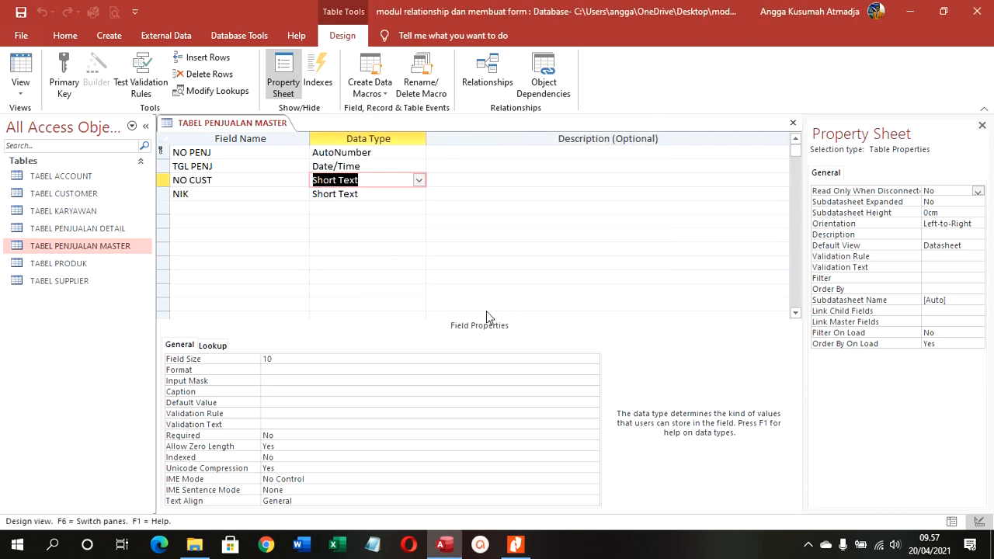
Set up the NIK field as a lookup on the NIK field from TABEL KARYAWAN.
{"action": "left_click", "coordinate": [417, 194]}
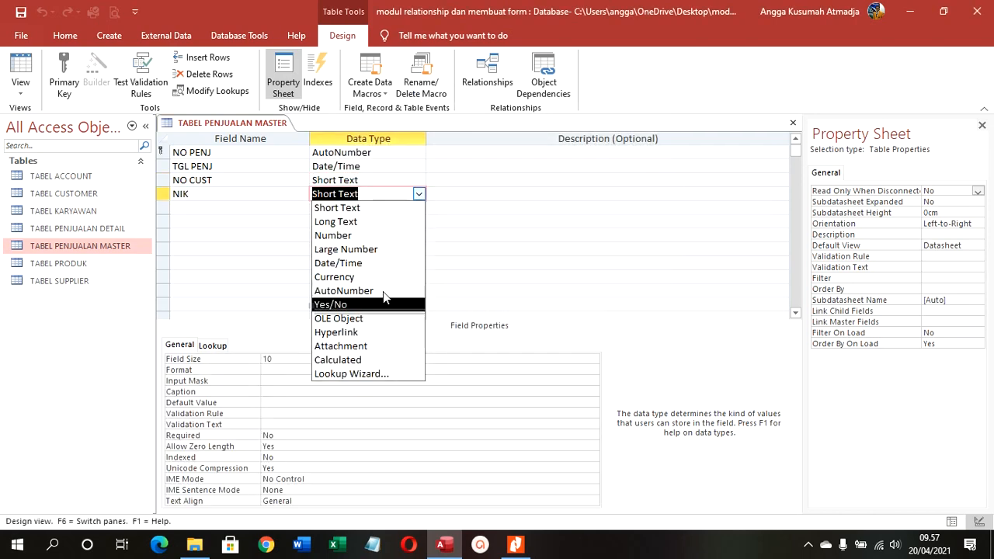
{"action": "left_click", "coordinate": [357, 372]}
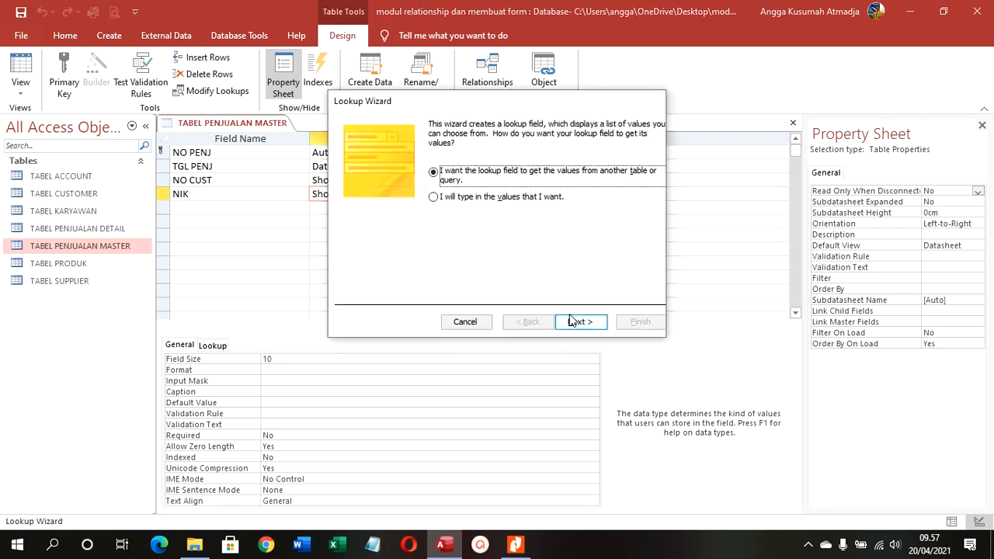
{"action": "left_click", "coordinate": [579, 321]}
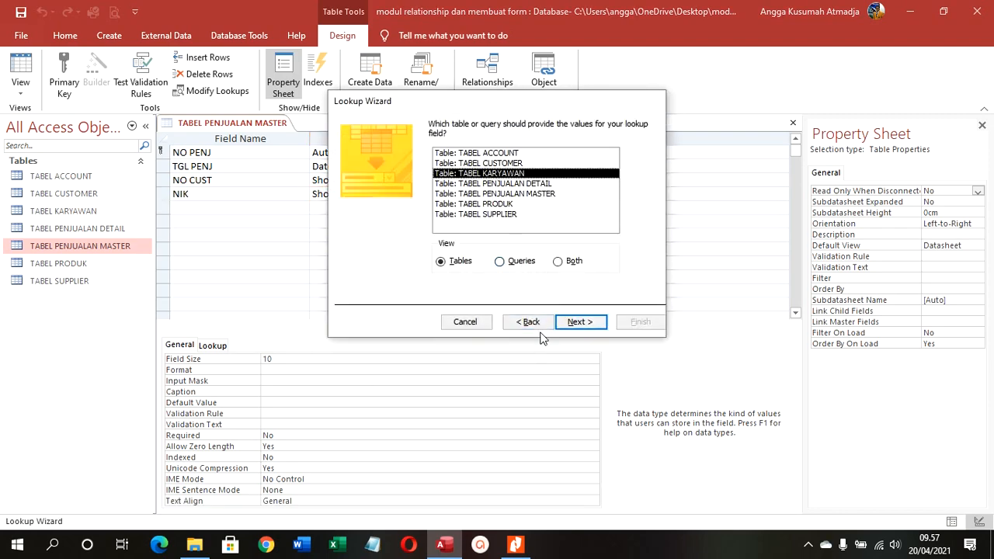
{"action": "left_click", "coordinate": [580, 322]}
{"action": "left_click", "coordinate": [479, 228]}
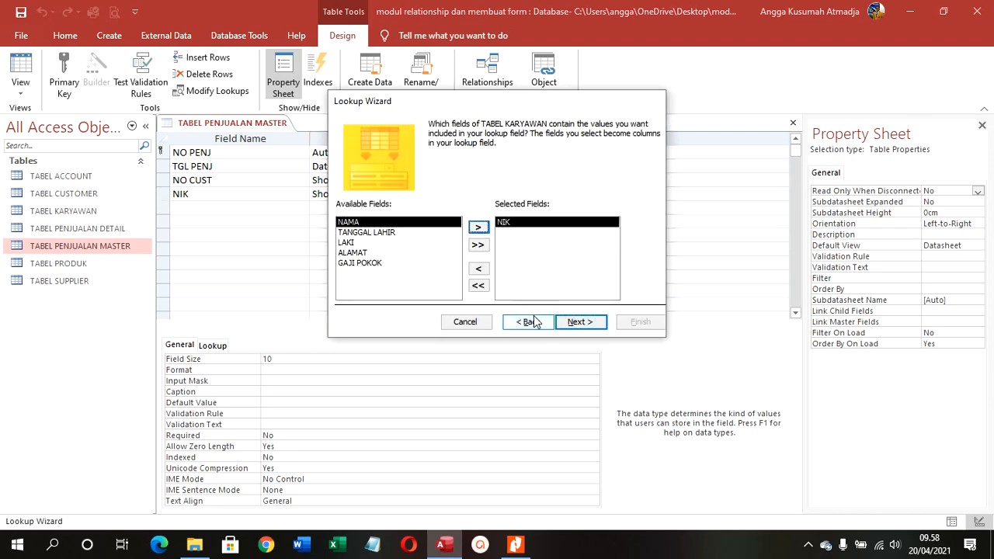
Sort the lookup by NIK in ascending order, finish the wizard, then save and close TABEL PENJUALAN MASTER.
{"action": "left_click", "coordinate": [575, 320]}
{"action": "left_click", "coordinate": [456, 173]}
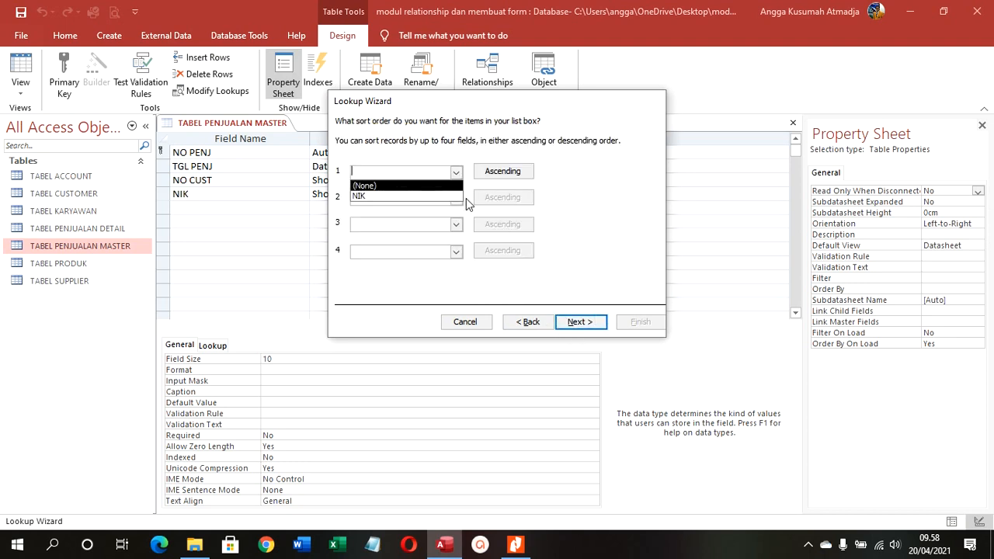
{"action": "left_click", "coordinate": [457, 173]}
{"action": "left_click", "coordinate": [457, 174]}
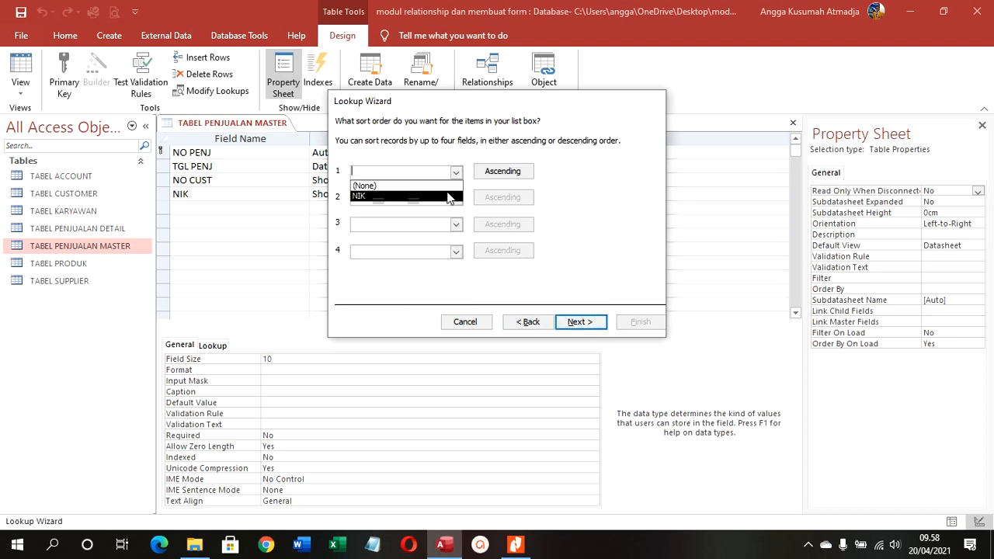
{"action": "left_click", "coordinate": [454, 195]}
{"action": "left_click", "coordinate": [575, 321]}
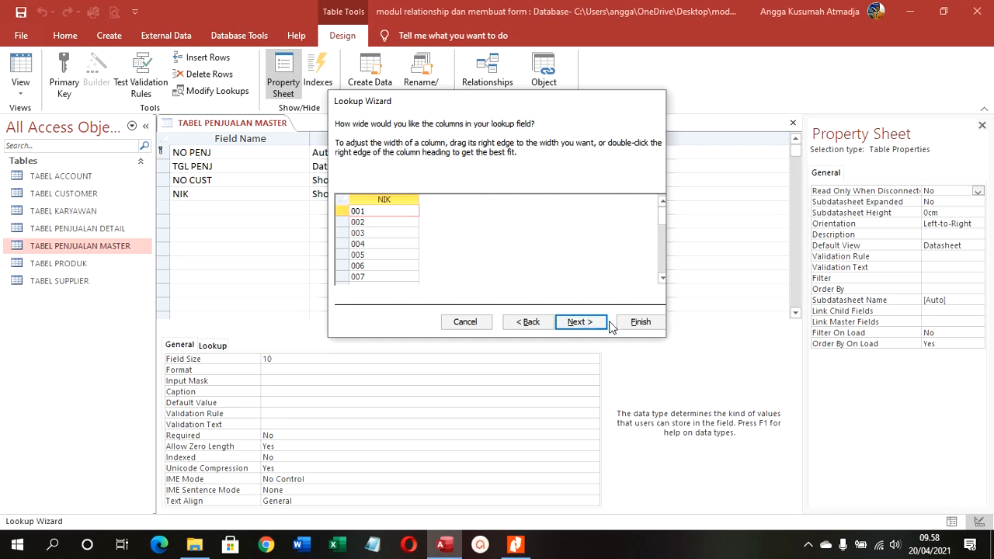
{"action": "left_click", "coordinate": [577, 322]}
{"action": "left_click", "coordinate": [638, 321]}
{"action": "left_click", "coordinate": [472, 313]}
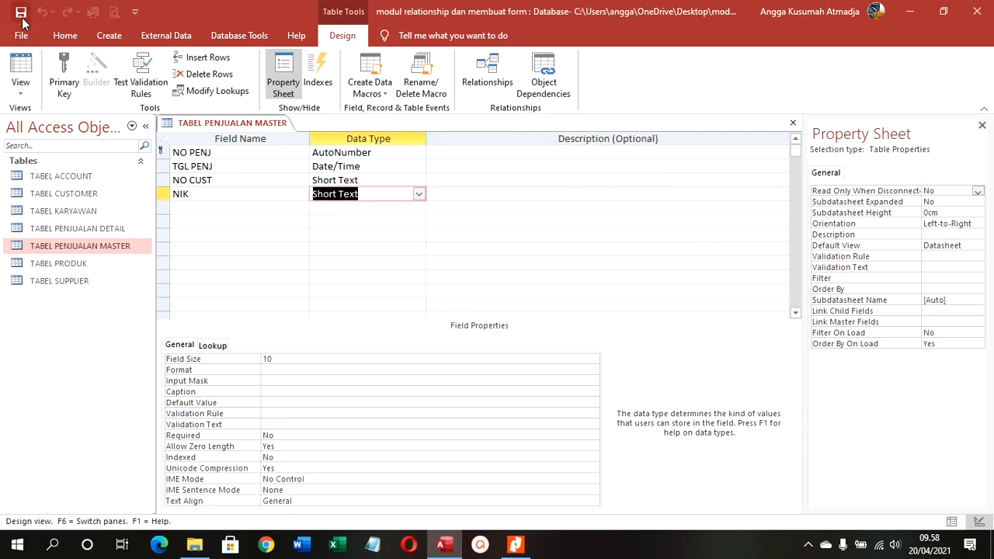
{"action": "right_click", "coordinate": [205, 125]}
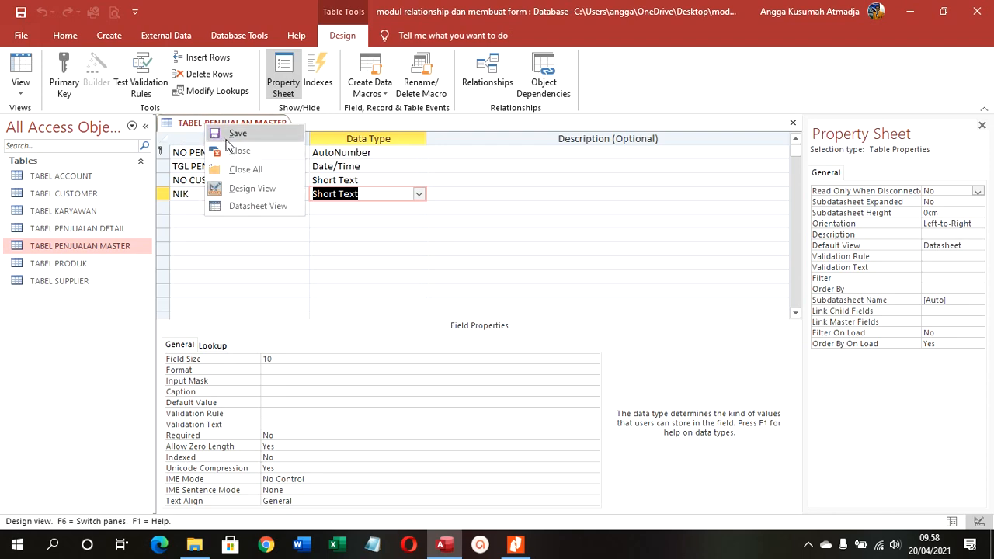
{"action": "left_click", "coordinate": [233, 150]}
Open the relationships layout and move TABEL PENJUALAN MASTER below TABEL KARYAWAN.
{"action": "left_click", "coordinate": [233, 36]}
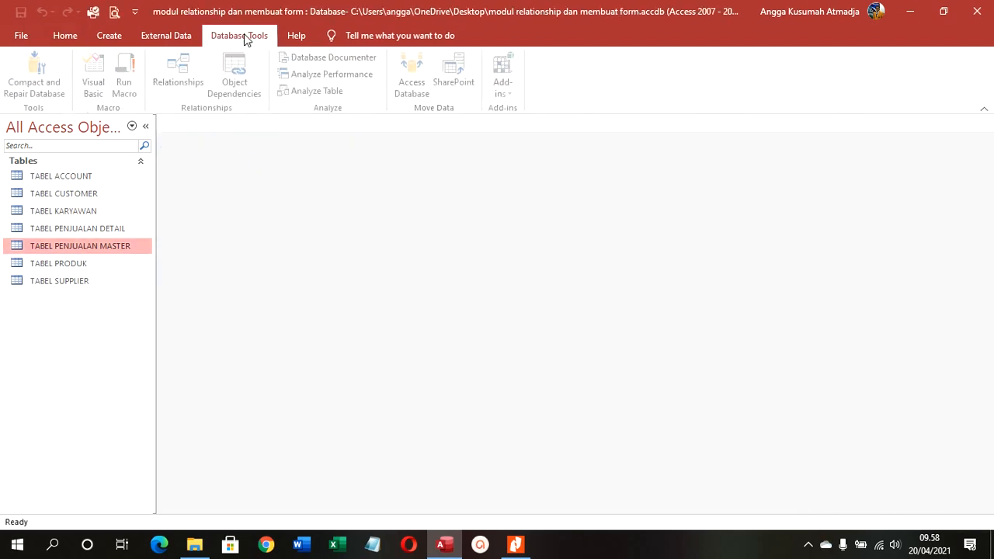
{"action": "left_click", "coordinate": [196, 70]}
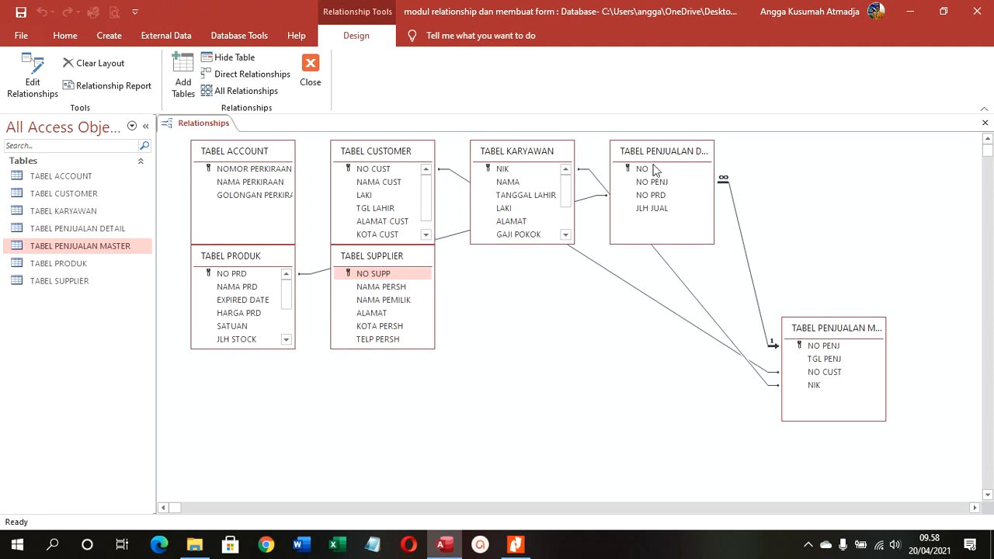
{"action": "left_click_drag", "start_coordinate": [845, 329], "coordinate": [551, 321]}
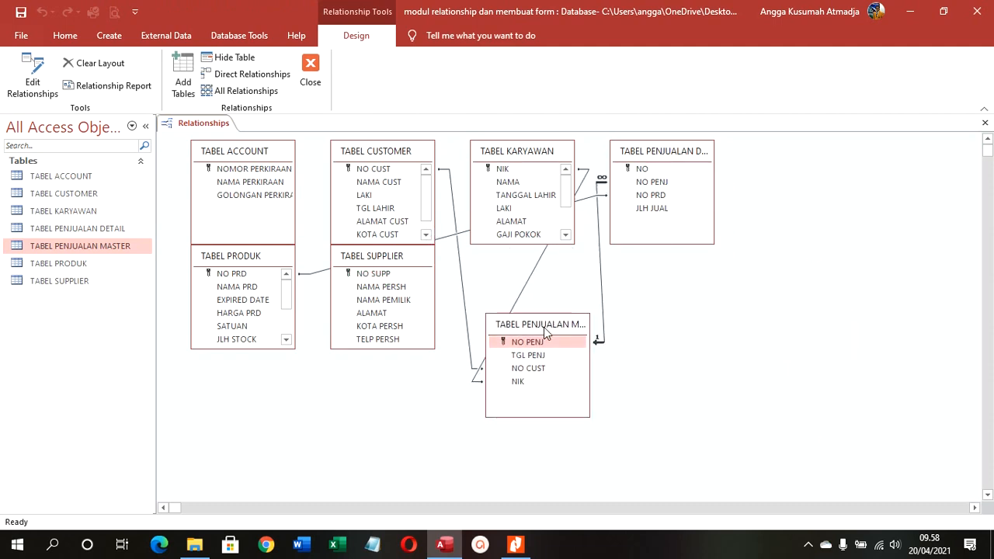
Rearrange the tables so TABEL CUSTOMER and TABEL KARYAWAN sit right of TABEL PENJUALAN MASTER, and TABEL PENJUALAN DETAIL sits between it and TABEL PRODUK.
{"action": "left_click_drag", "start_coordinate": [505, 152], "coordinate": [717, 367]}
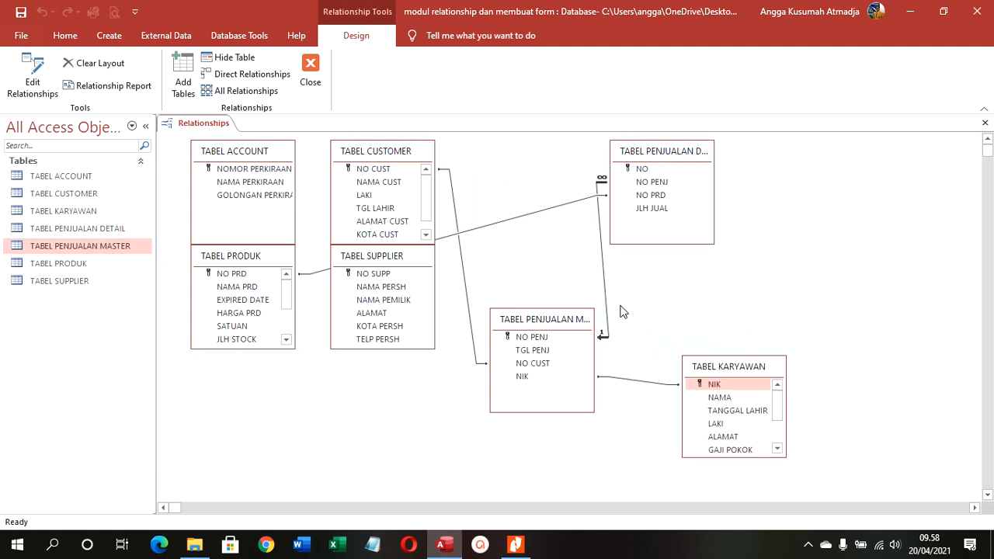
{"action": "left_click_drag", "start_coordinate": [387, 153], "coordinate": [871, 265]}
{"action": "left_click_drag", "start_coordinate": [661, 160], "coordinate": [431, 174]}
{"action": "left_click_drag", "start_coordinate": [364, 258], "coordinate": [648, 136]}
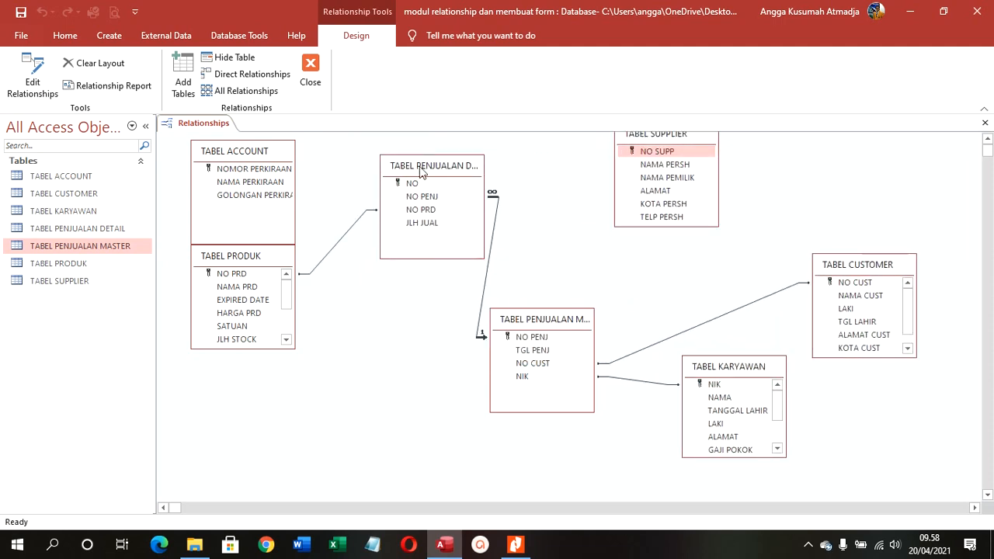
{"action": "left_click_drag", "start_coordinate": [421, 171], "coordinate": [408, 203]}
{"action": "left_click_drag", "start_coordinate": [547, 322], "coordinate": [594, 328]}
{"action": "left_click_drag", "start_coordinate": [727, 366], "coordinate": [766, 387]}
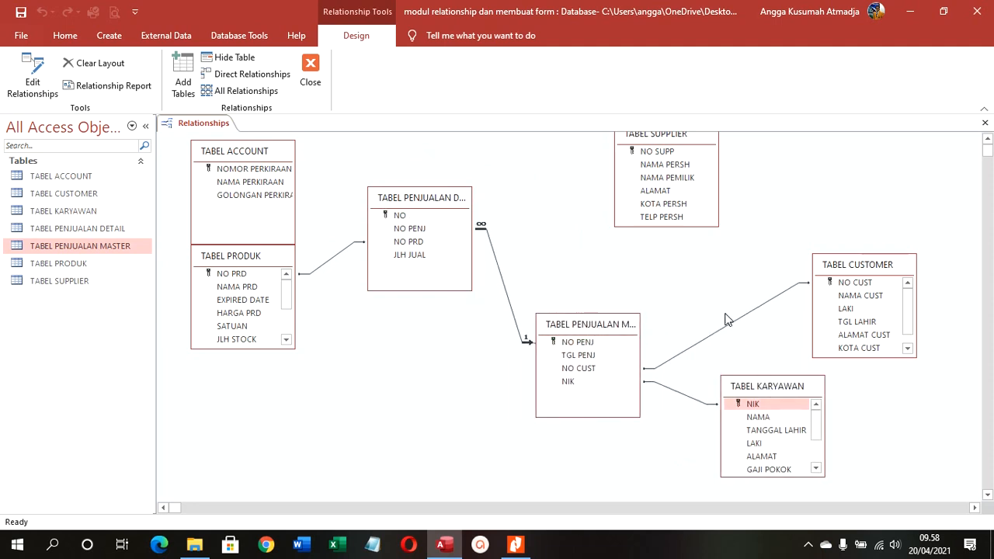
Hide TABEL ACCOUNT from the relationships layout and move TABEL SUPPLIER fully into view.
{"action": "left_click_drag", "start_coordinate": [259, 158], "coordinate": [377, 172]}
{"action": "right_click", "coordinate": [345, 150]}
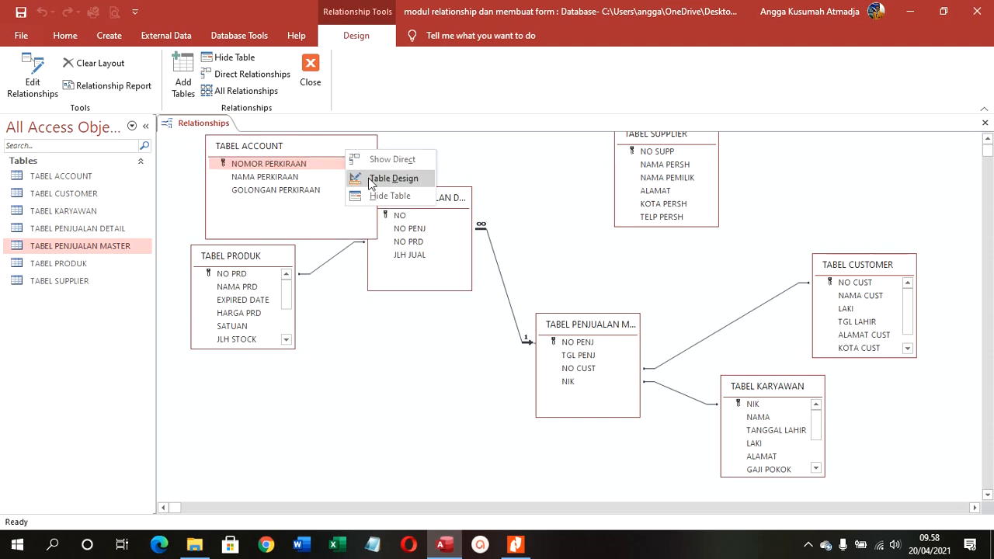
{"action": "left_click", "coordinate": [378, 196]}
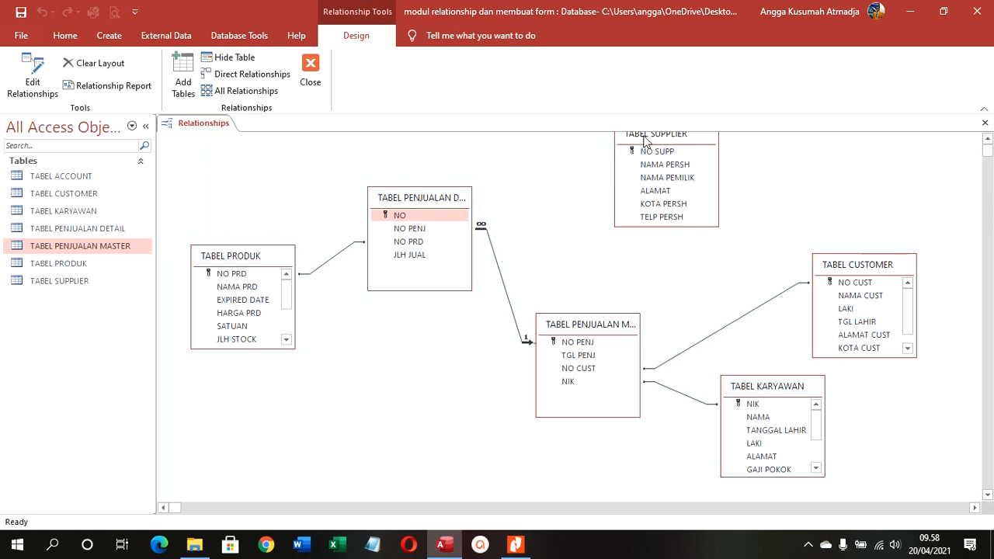
{"action": "left_click_drag", "start_coordinate": [643, 136], "coordinate": [609, 185]}
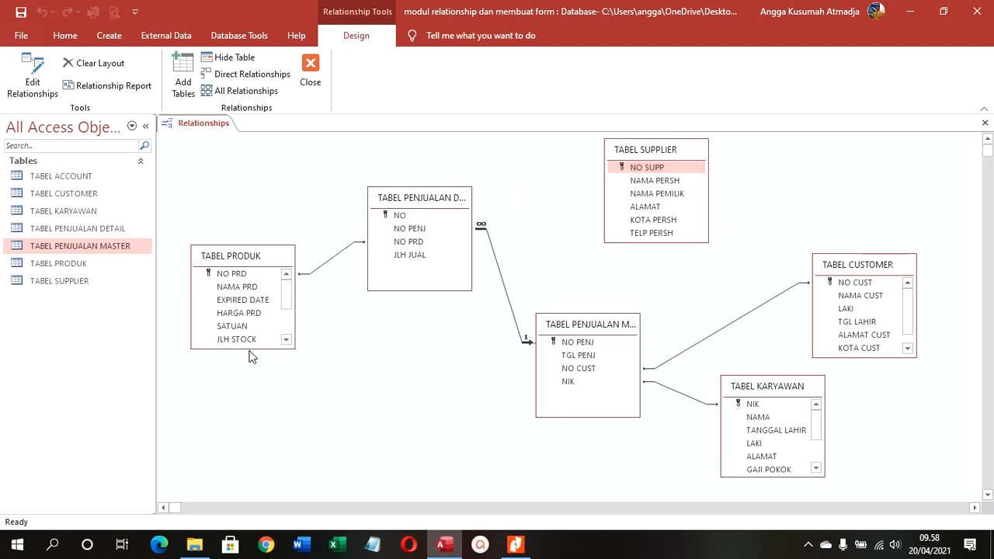
Enlarge TABEL PRODUK to show all its fields, collapse FOTO, and shift TABEL PENJUALAN DETAIL and TABEL PRODUK slightly to the right.
{"action": "left_click_drag", "start_coordinate": [251, 348], "coordinate": [252, 423]}
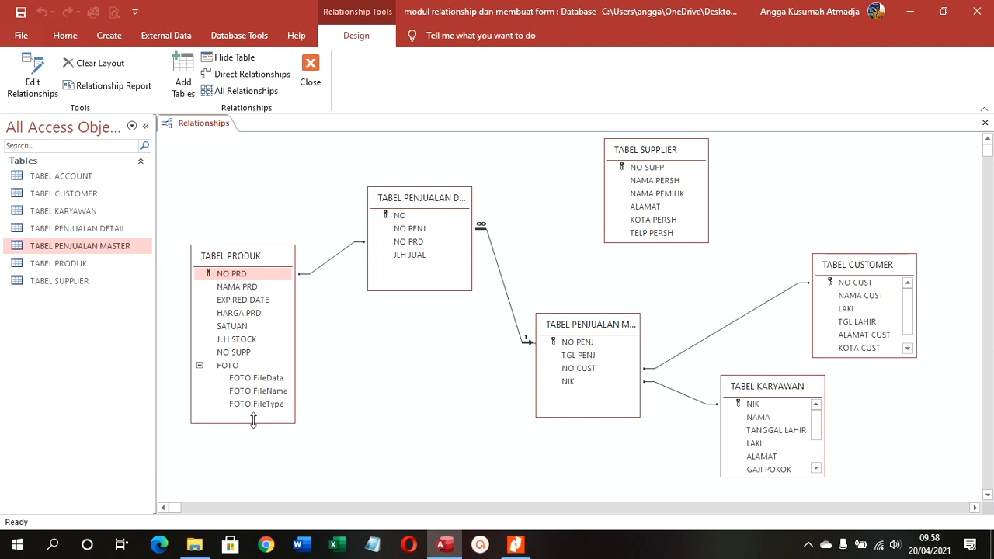
{"action": "left_click", "coordinate": [198, 367]}
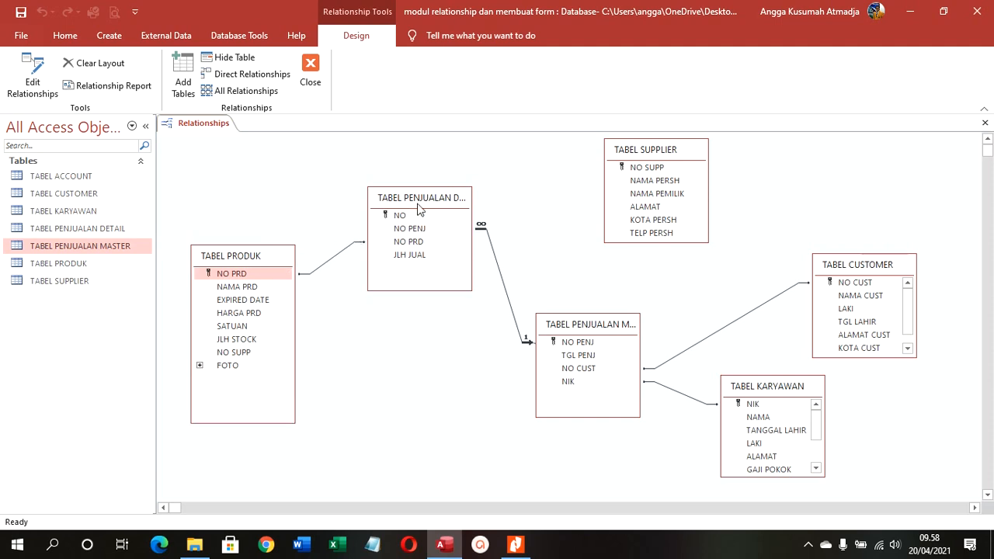
{"action": "left_click_drag", "start_coordinate": [409, 206], "coordinate": [430, 208]}
{"action": "left_click_drag", "start_coordinate": [288, 259], "coordinate": [323, 270]}
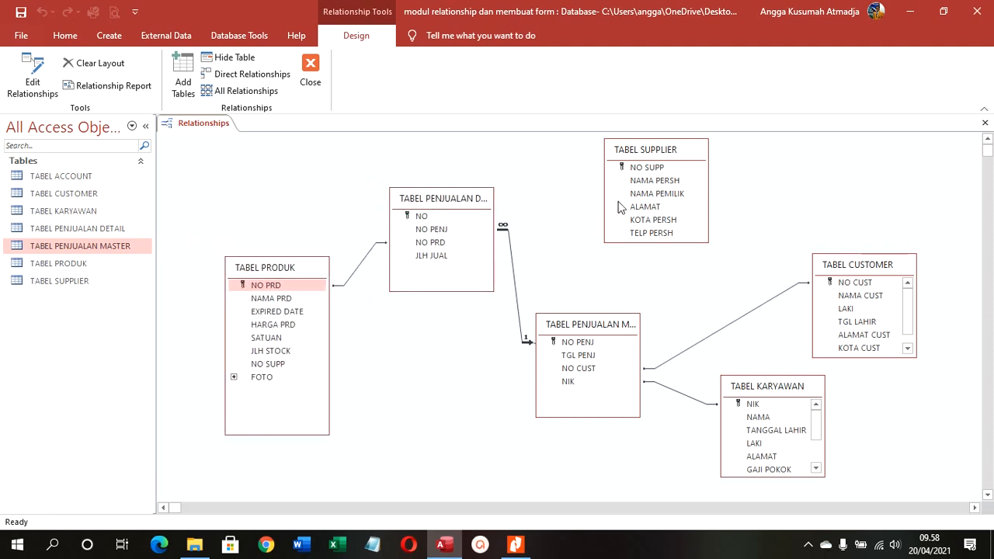
Relate NO SUPP in TABEL SUPPLIER to NO SUPP in TABEL PRODUK with referential integrity and a join including all TABEL PRODUK records.
{"action": "left_click_drag", "start_coordinate": [669, 161], "coordinate": [281, 373]}
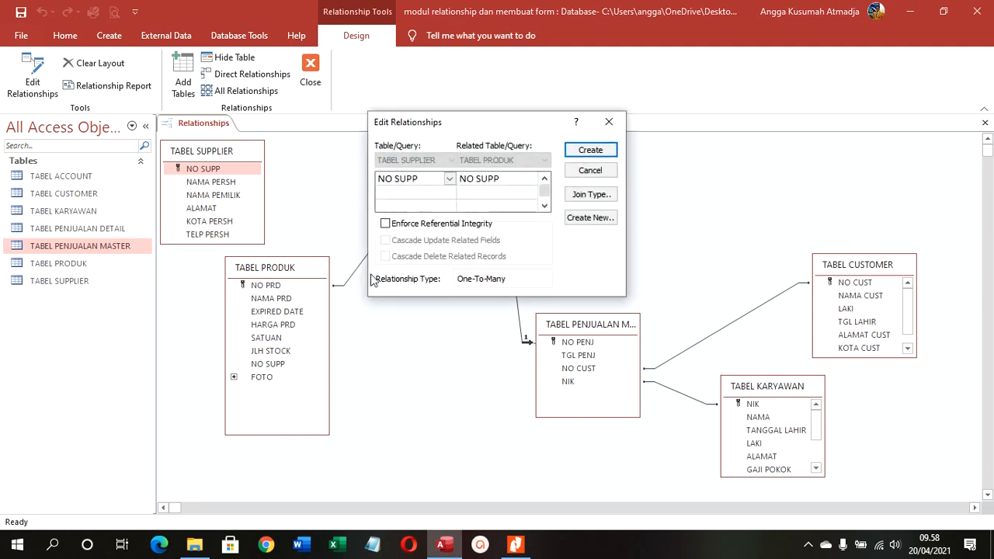
{"action": "left_click", "coordinate": [397, 225]}
{"action": "left_click", "coordinate": [590, 196]}
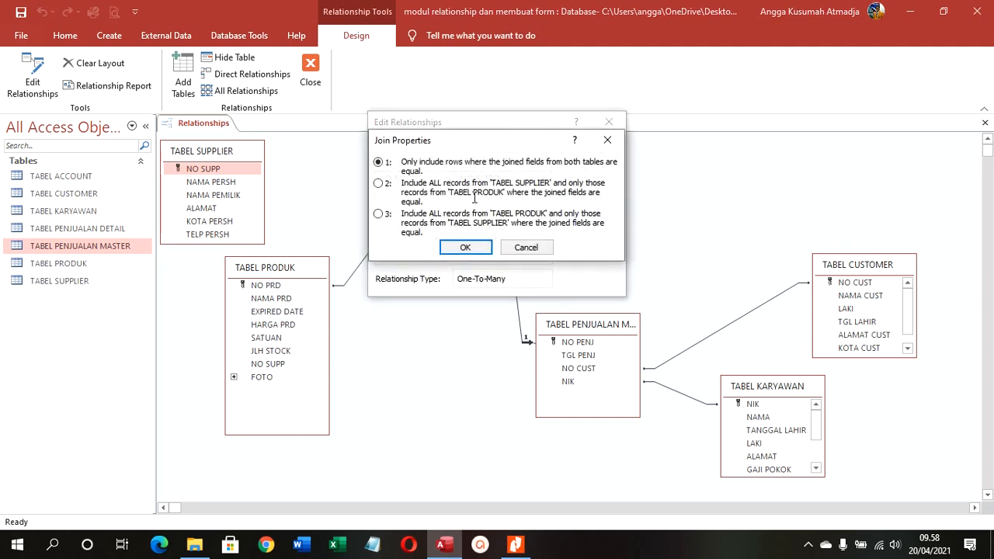
{"action": "left_click", "coordinate": [465, 247]}
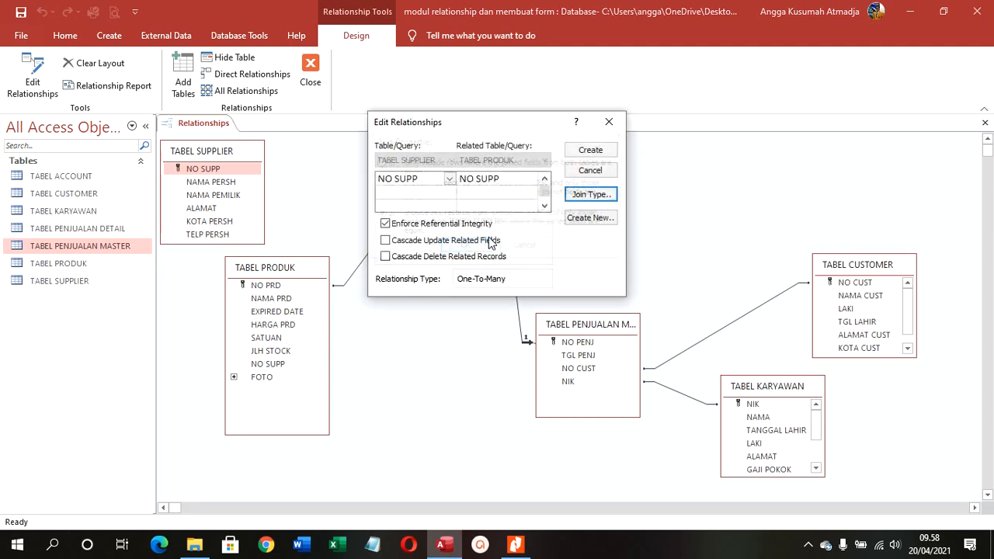
{"action": "left_click", "coordinate": [589, 151]}
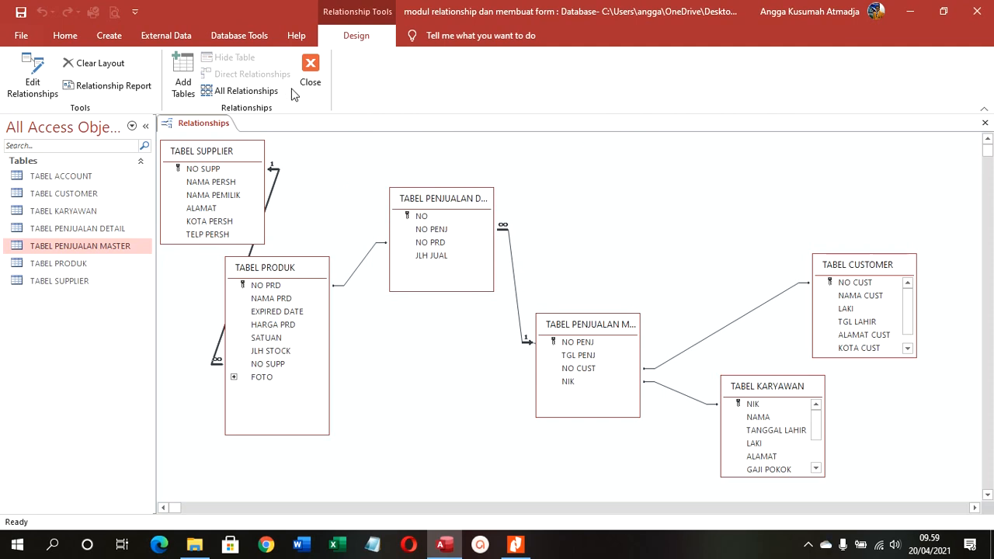
Enforce referential integrity on the NO PRD relationship and set its join to include all TABEL PENJUALAN DETAIL records.
{"action": "double_click", "coordinate": [358, 265]}
{"action": "left_click", "coordinate": [386, 224]}
{"action": "left_click", "coordinate": [584, 195]}
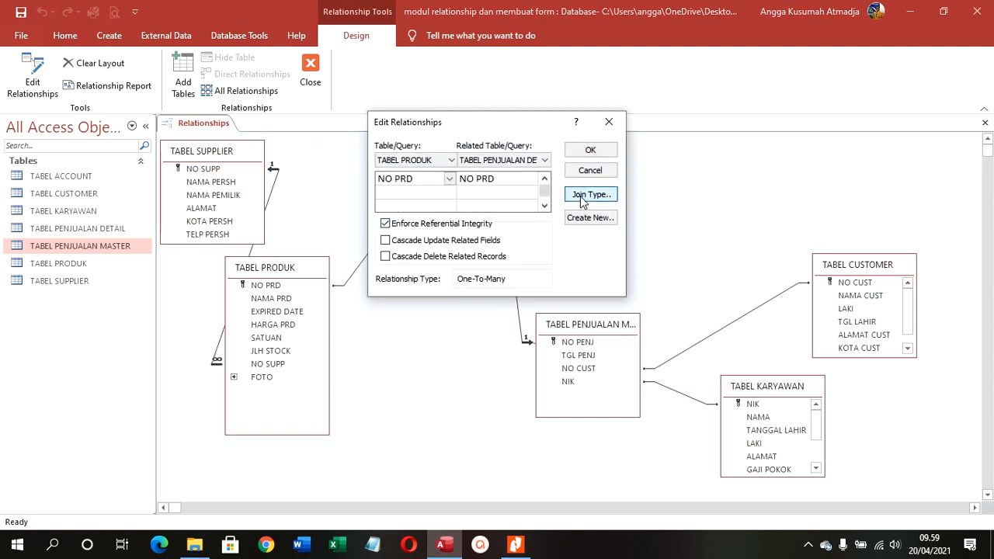
{"action": "left_click", "coordinate": [389, 222]}
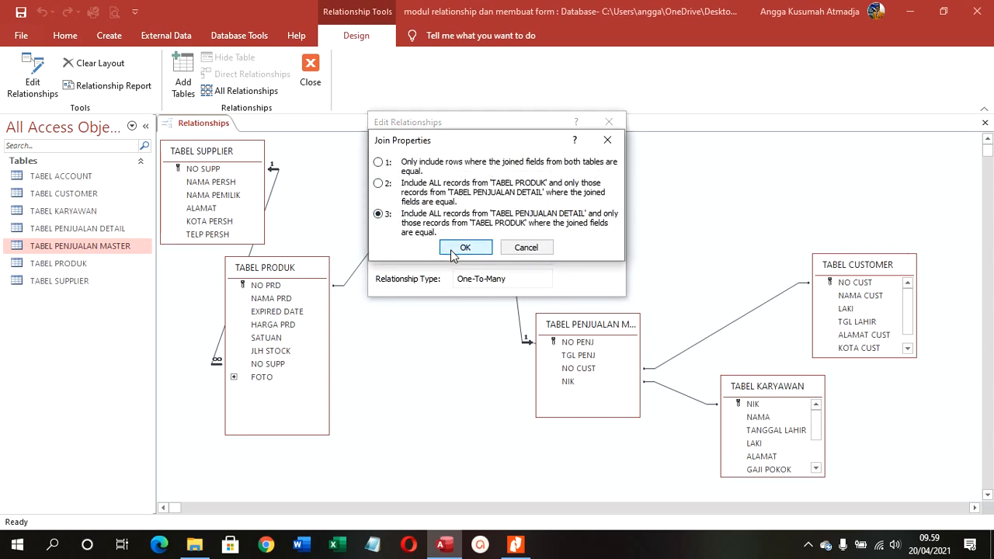
{"action": "left_click", "coordinate": [465, 247]}
{"action": "left_click", "coordinate": [584, 148]}
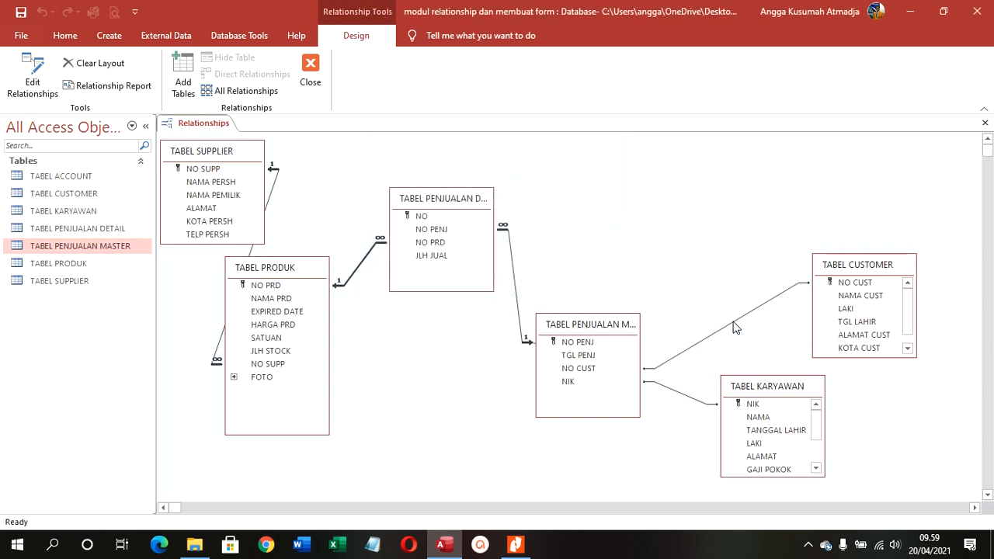
Enforce referential integrity on the NO CUST relationship and set its join to include all TABEL PENJUALAN MASTER records.
{"action": "double_click", "coordinate": [731, 321]}
{"action": "left_click", "coordinate": [454, 220]}
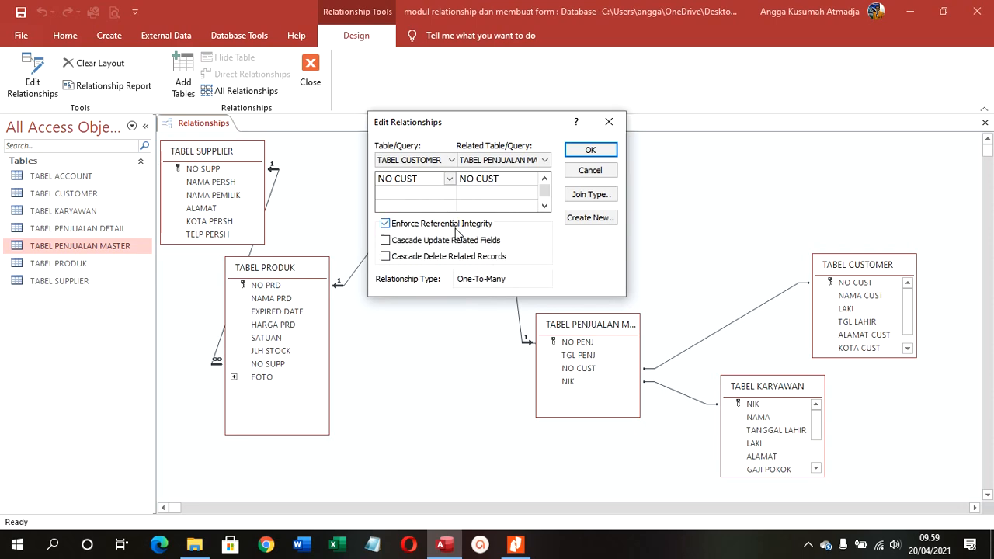
{"action": "left_click", "coordinate": [590, 194]}
{"action": "left_click", "coordinate": [385, 217]}
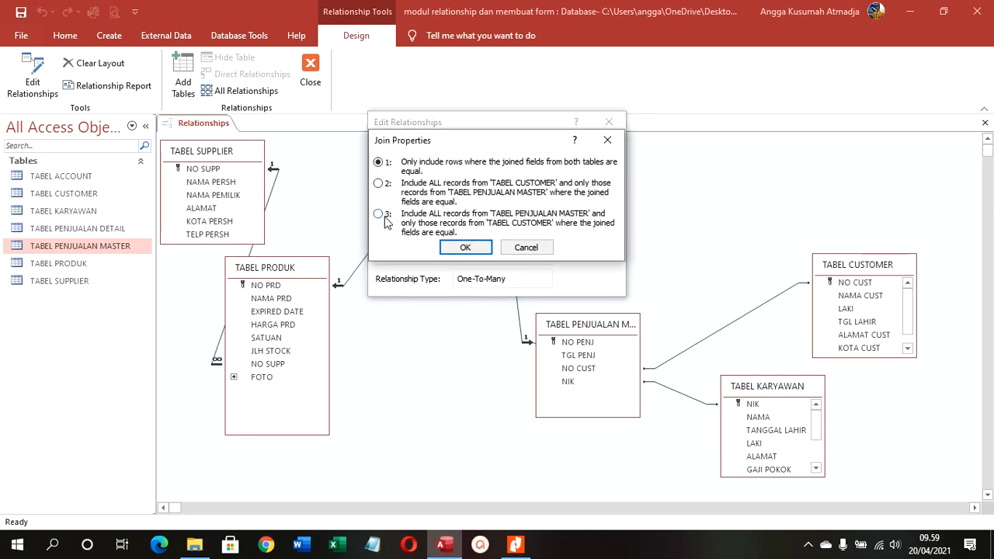
{"action": "left_click", "coordinate": [465, 247]}
{"action": "left_click", "coordinate": [582, 153]}
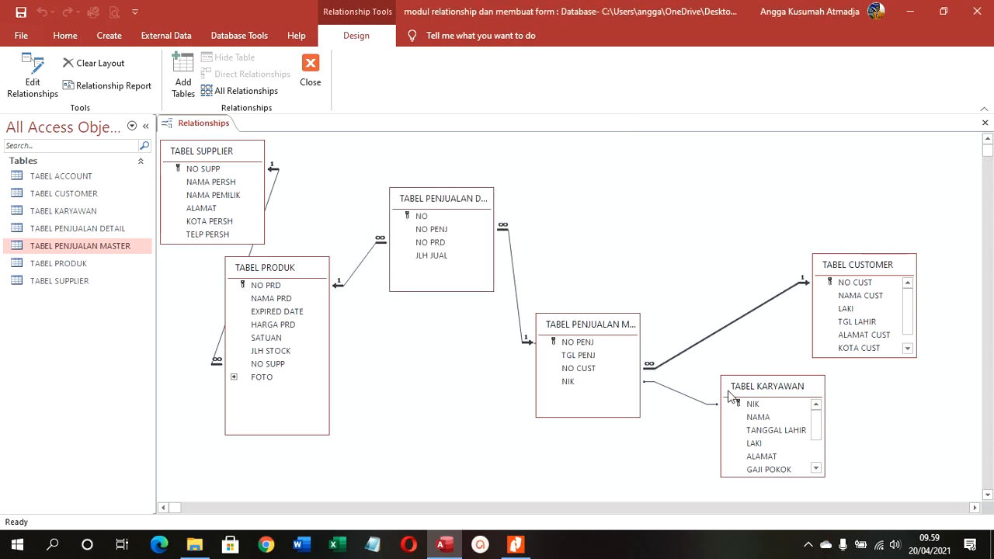
Enforce referential integrity on the NIK relationship with a join including all TABEL PENJUALAN MASTER records, and close the relationships layout with its changes saved.
{"action": "double_click", "coordinate": [706, 402]}
{"action": "left_click", "coordinate": [425, 226]}
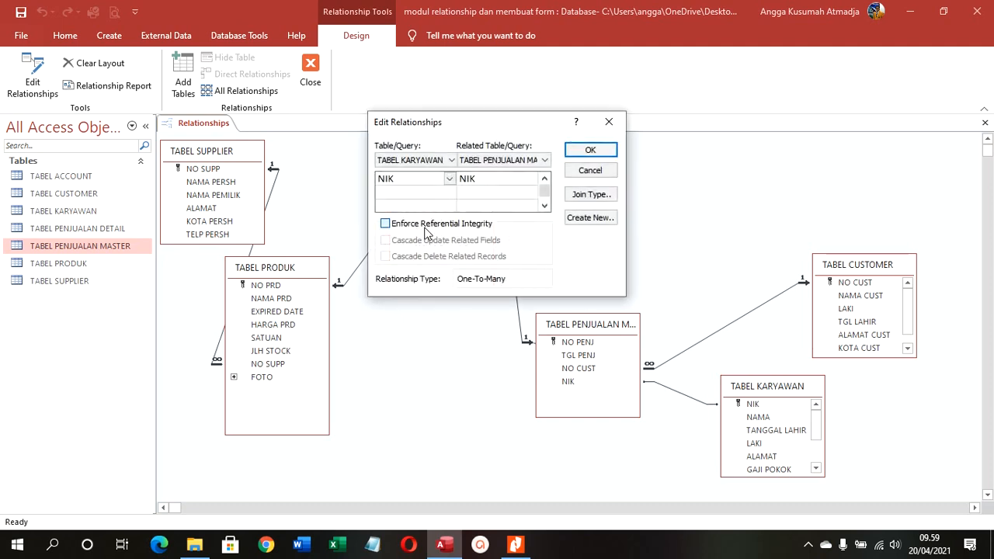
{"action": "left_click", "coordinate": [590, 194]}
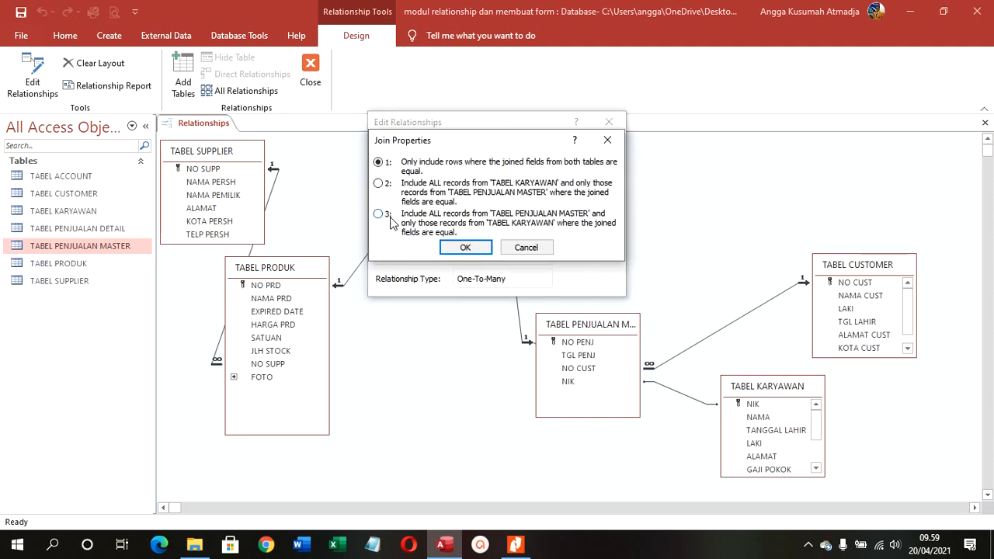
{"action": "left_click", "coordinate": [392, 217]}
{"action": "left_click", "coordinate": [469, 248]}
{"action": "left_click", "coordinate": [589, 150]}
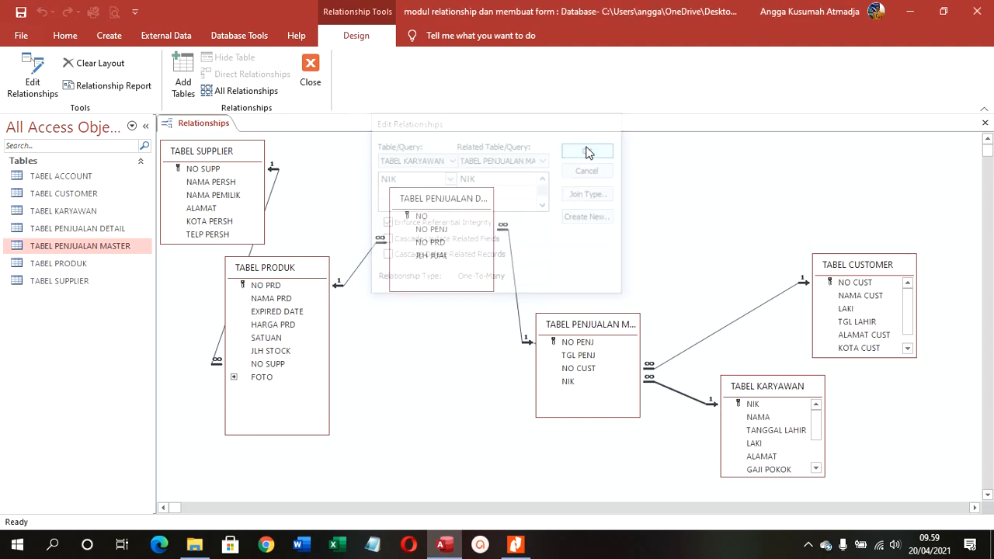
{"action": "left_click", "coordinate": [319, 70]}
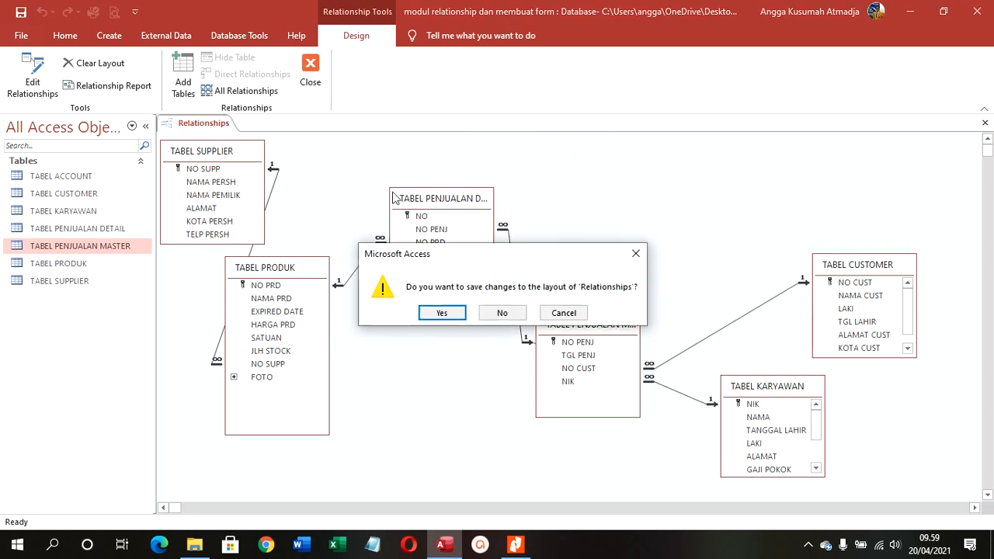
{"action": "left_click", "coordinate": [443, 313]}
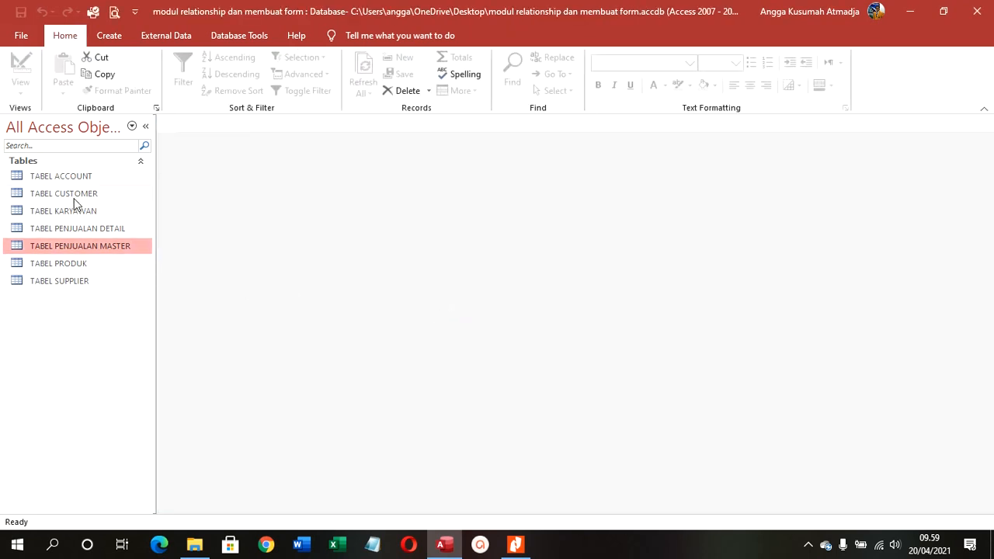
Open TABEL PRODUK, check the NO SUPP lookup choices for the first record, and close the table.
{"action": "double_click", "coordinate": [91, 268]}
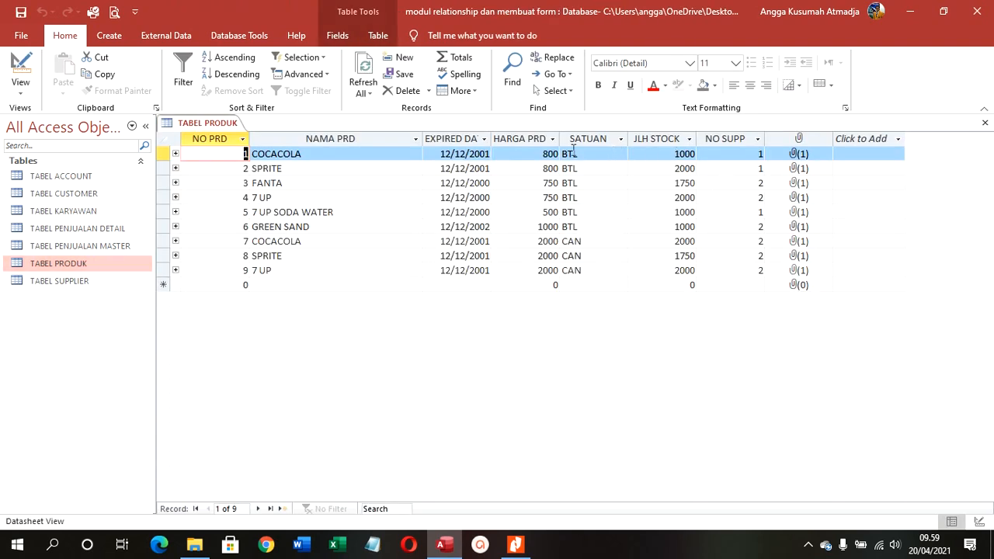
{"action": "left_click", "coordinate": [724, 155]}
{"action": "left_click", "coordinate": [757, 154]}
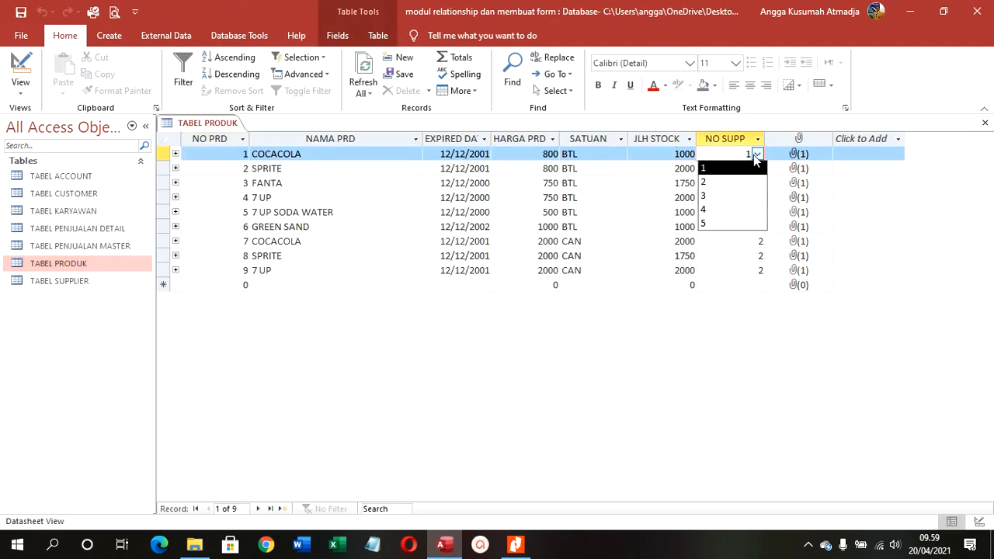
{"action": "left_click", "coordinate": [757, 154]}
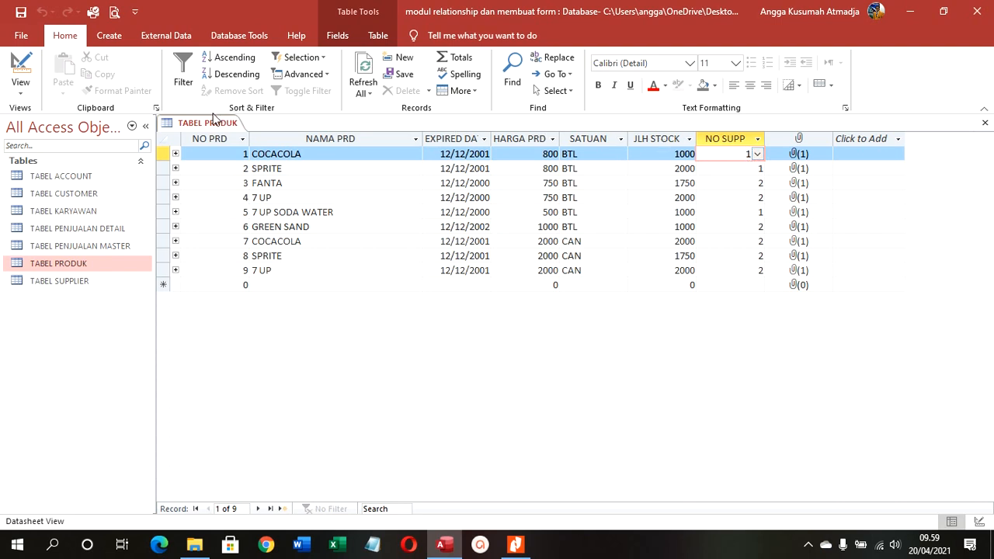
{"action": "right_click", "coordinate": [215, 122]}
{"action": "left_click", "coordinate": [239, 147]}
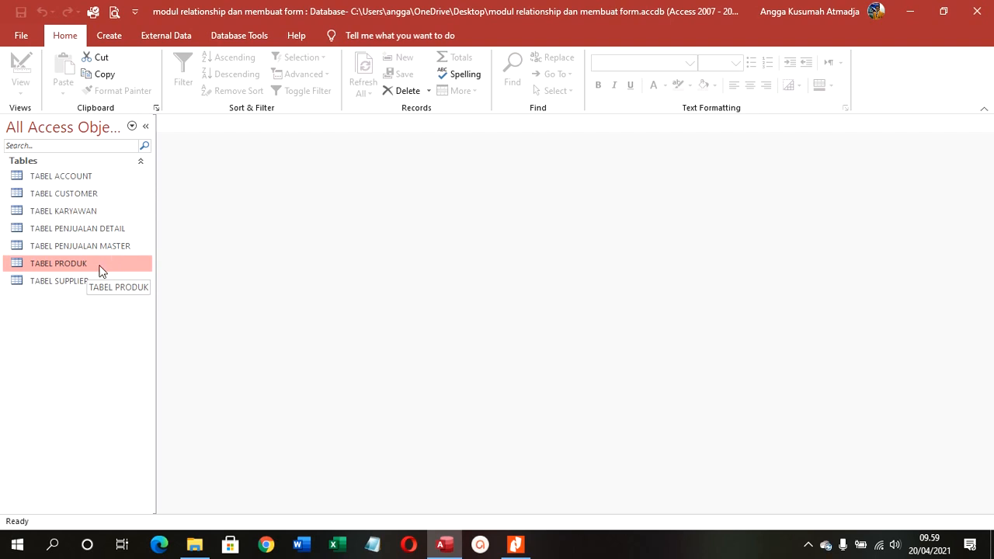
{"action": "left_click", "coordinate": [126, 35]}
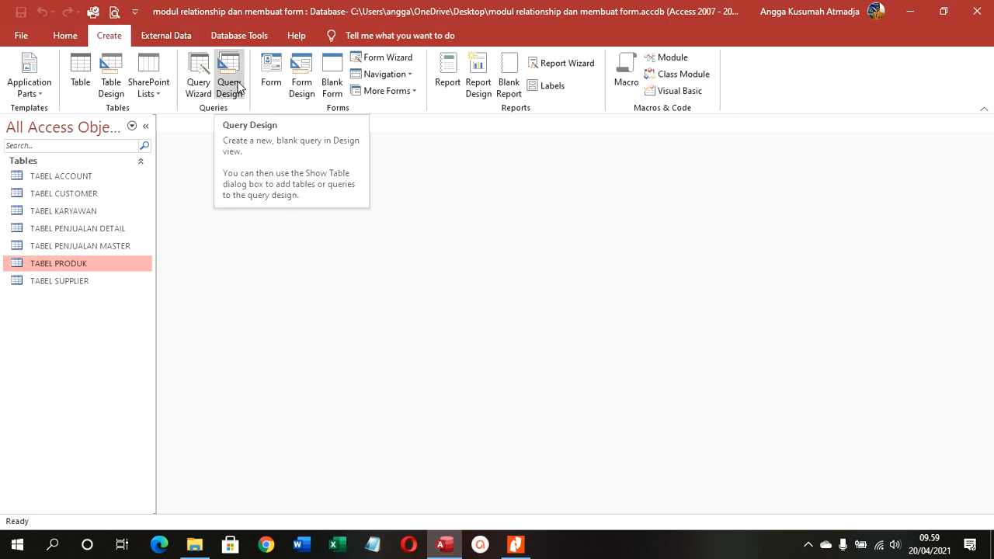
{"action": "left_click", "coordinate": [197, 68]}
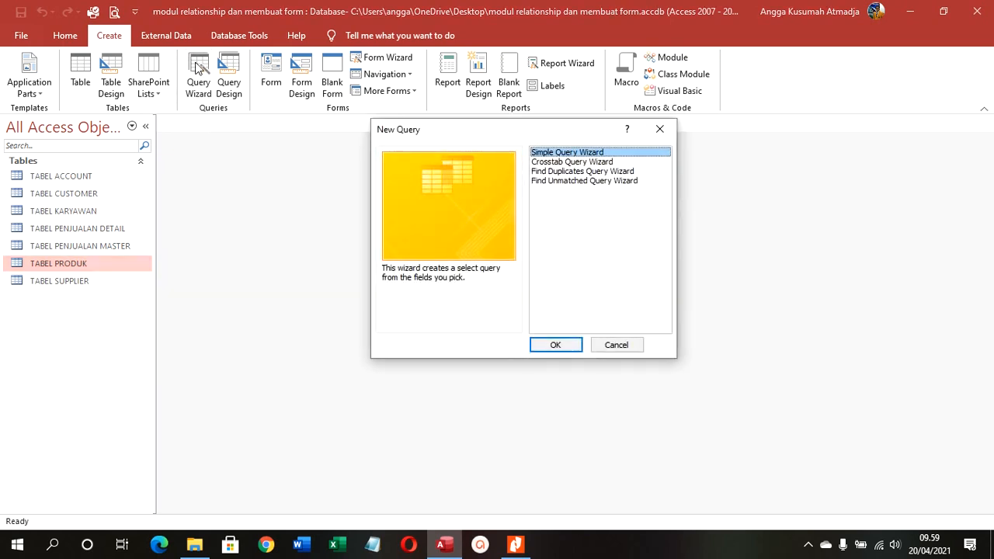
{"action": "left_click", "coordinate": [660, 129]}
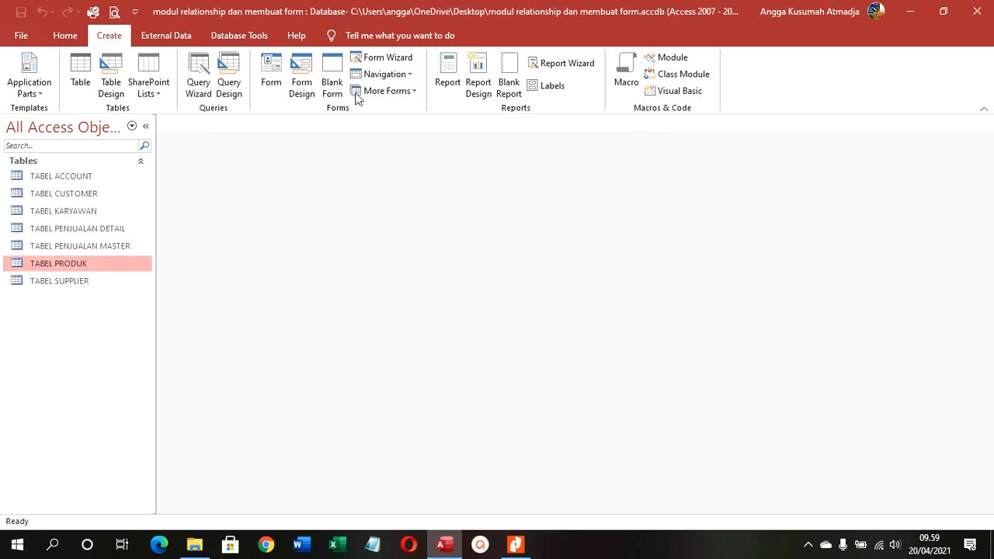
Create a new query in design view based on TABEL PENJUALAN MASTER, TABEL CUSTOMER and TABEL KARYAWAN.
{"action": "left_click", "coordinate": [231, 70]}
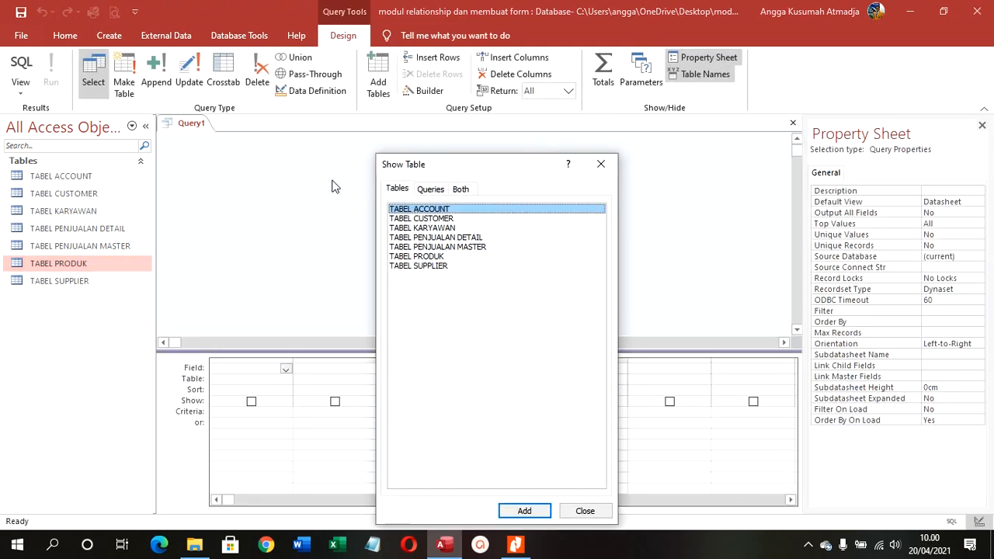
{"action": "left_click_drag", "start_coordinate": [480, 174], "coordinate": [587, 153]}
{"action": "double_click", "coordinate": [572, 226]}
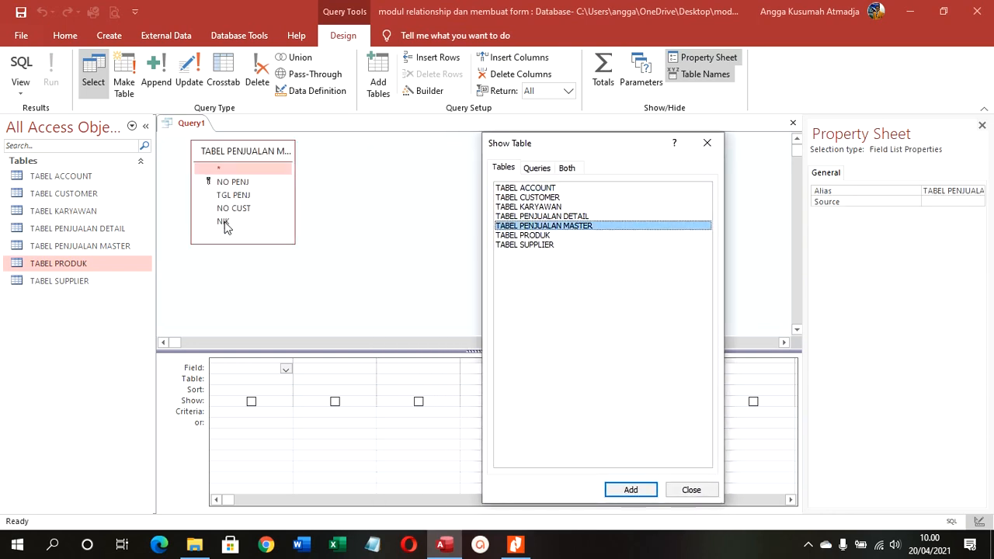
{"action": "double_click", "coordinate": [536, 199]}
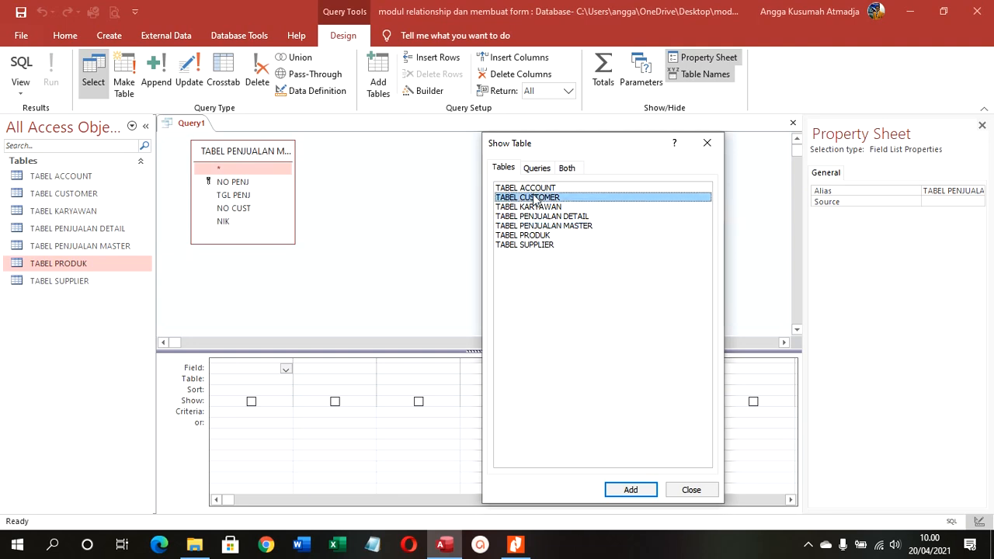
{"action": "double_click", "coordinate": [536, 207]}
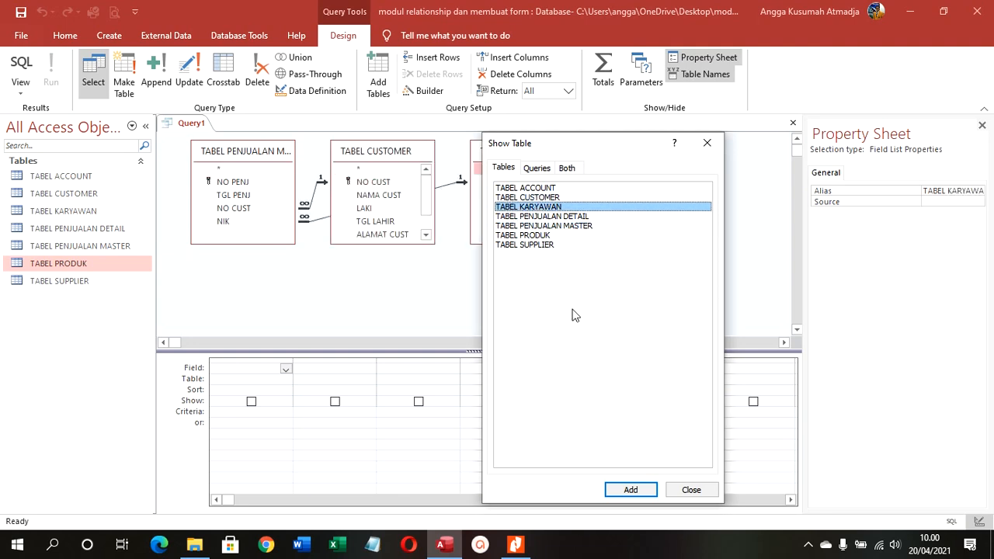
{"action": "left_click", "coordinate": [691, 489]}
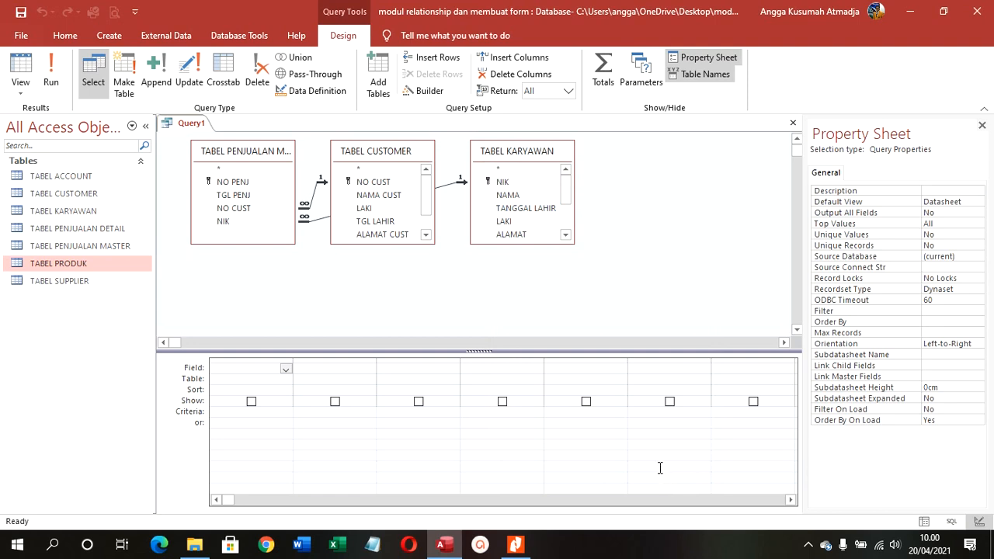
Add NO PENJ, TGL PENJ and NO CUST from TABEL PENJUALAN MASTER, plus NAMA CUST, ALAMAT CUST and TELP CUST from TABEL CUSTOMER, to the query.
{"action": "double_click", "coordinate": [231, 182]}
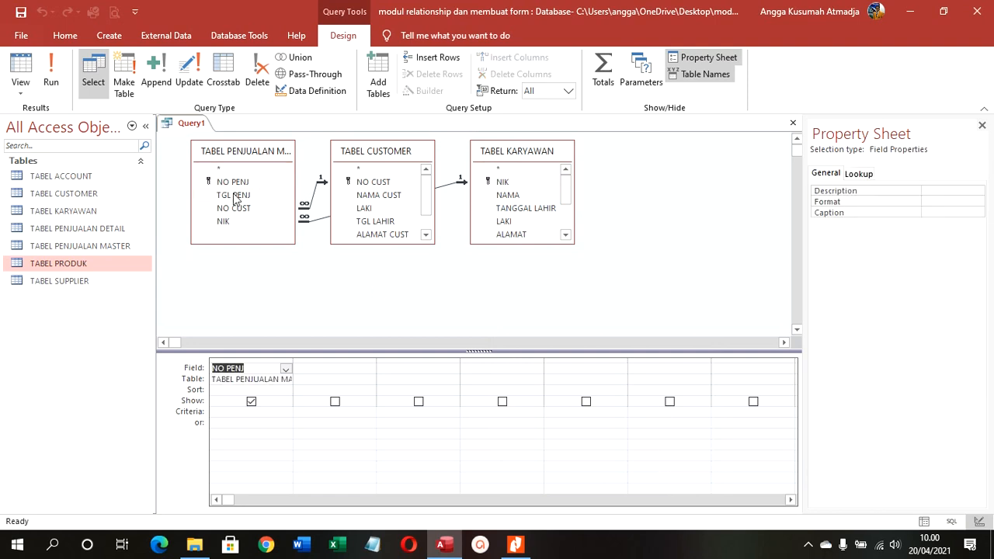
{"action": "double_click", "coordinate": [233, 195]}
{"action": "double_click", "coordinate": [235, 208]}
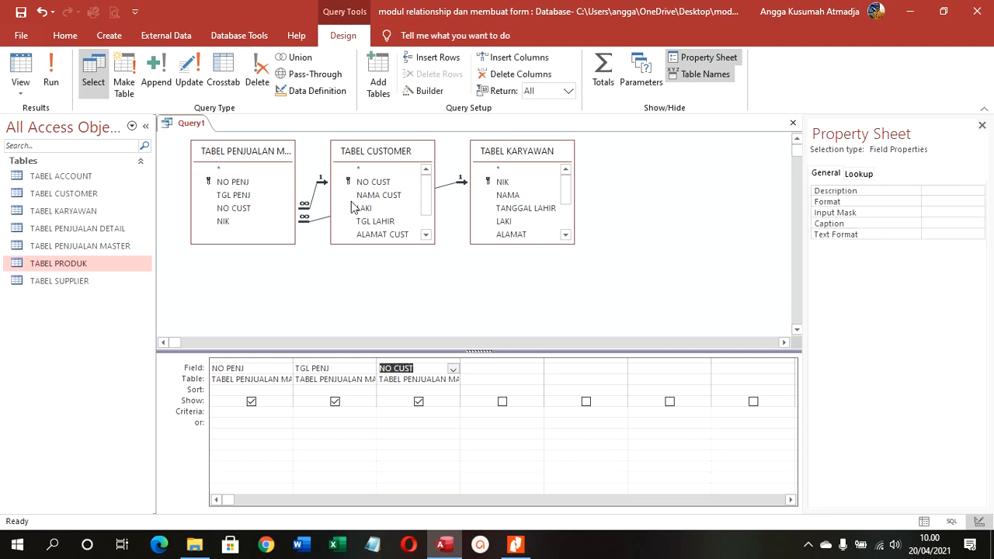
{"action": "double_click", "coordinate": [378, 195]}
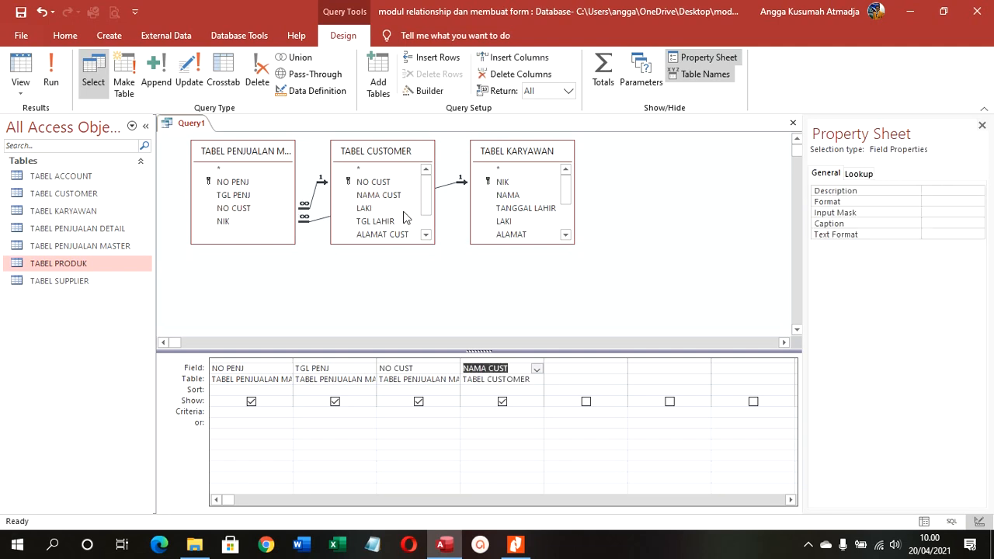
{"action": "scroll", "coordinate": [400, 218], "scroll_direction": "down", "scroll_amount": 2}
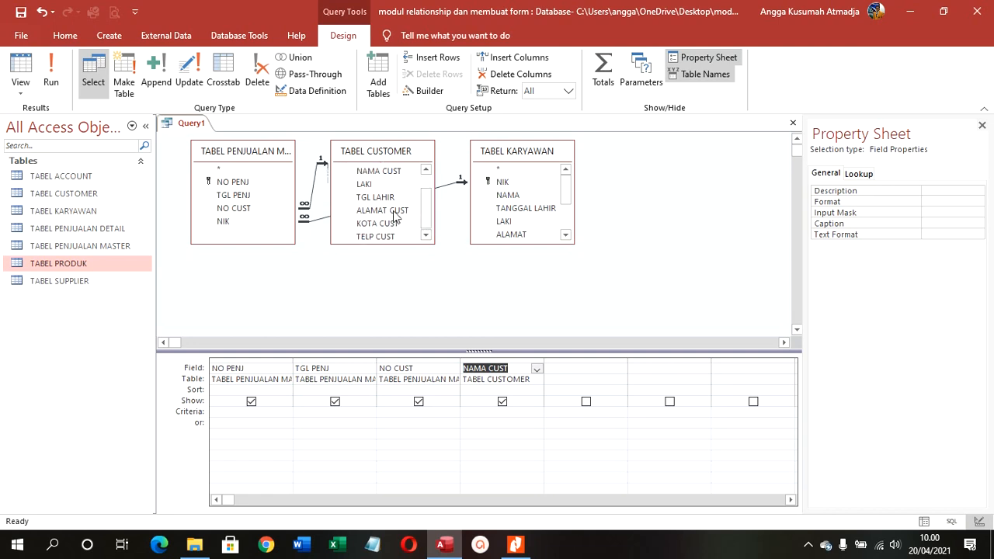
{"action": "double_click", "coordinate": [394, 211]}
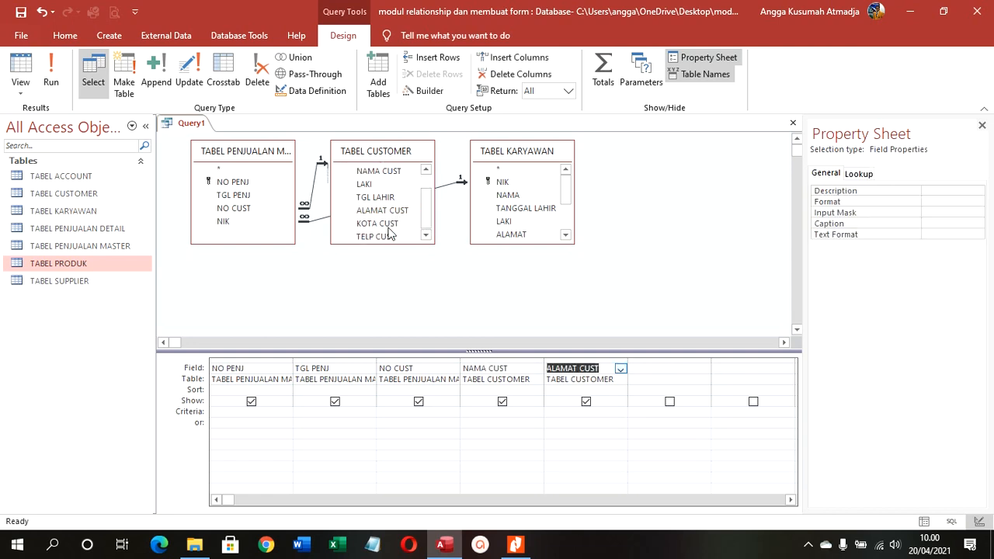
{"action": "double_click", "coordinate": [376, 236]}
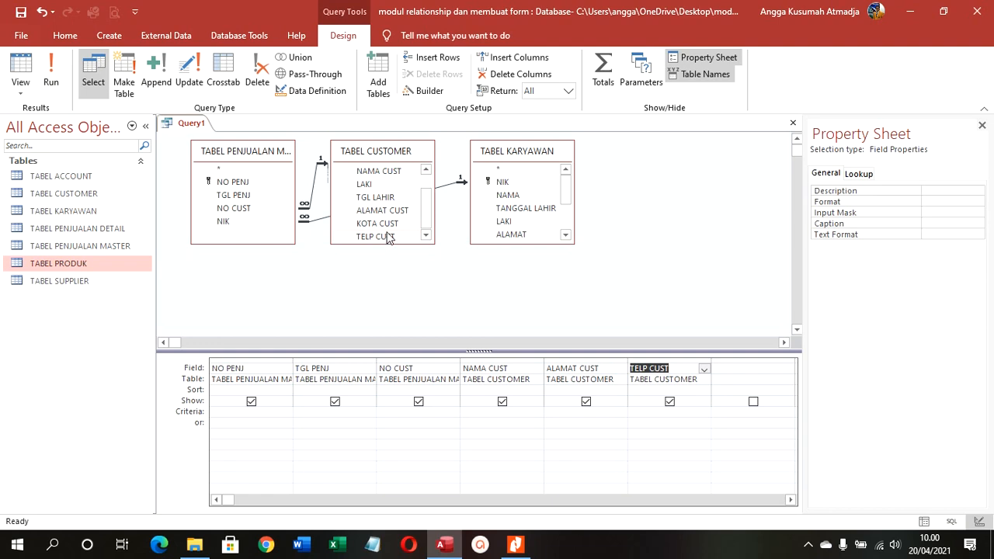
Add NIK from TABEL PENJUALAN MASTER and NAMA from TABEL KARYAWAN to the query, and narrow the property sheet to widen the design area.
{"action": "double_click", "coordinate": [234, 220]}
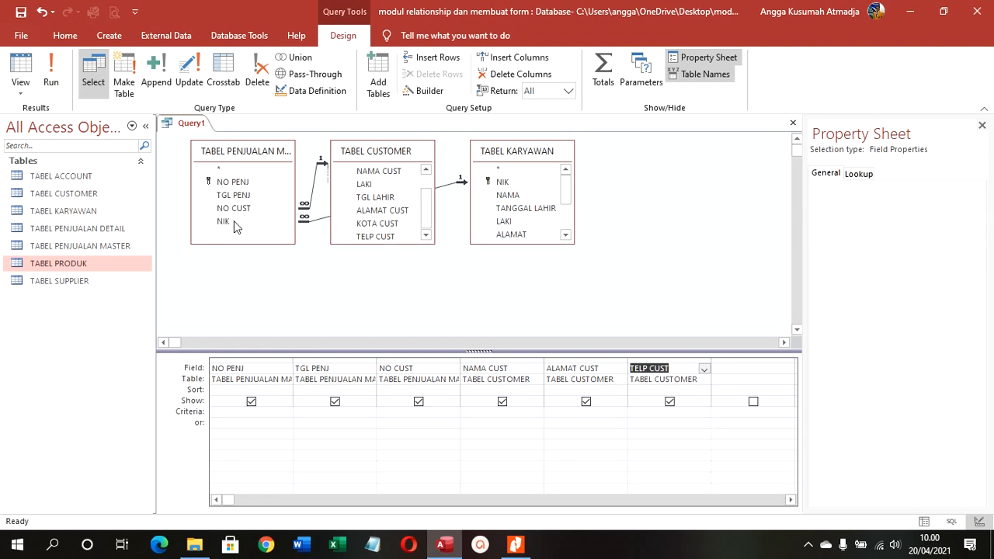
{"action": "double_click", "coordinate": [520, 196]}
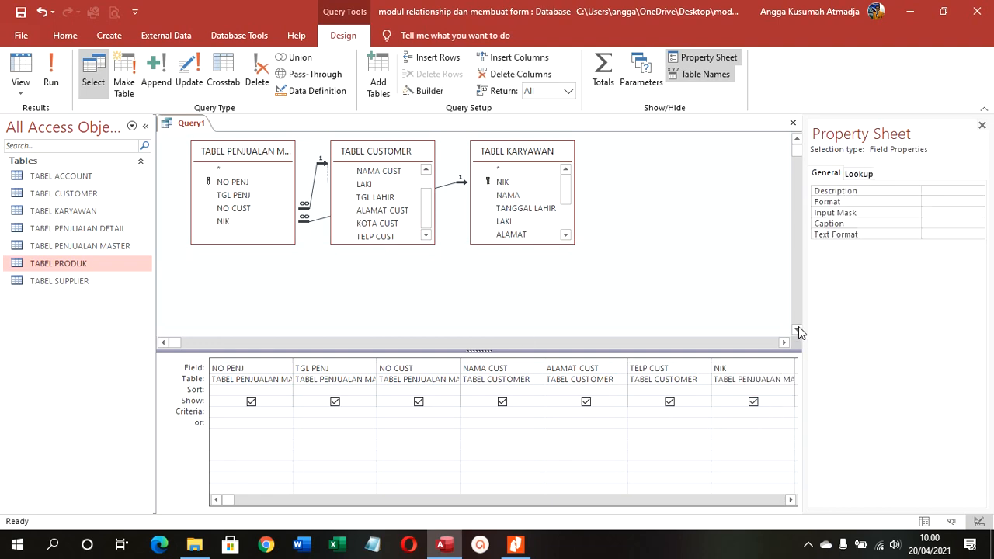
{"action": "left_click_drag", "start_coordinate": [804, 300], "coordinate": [884, 313]}
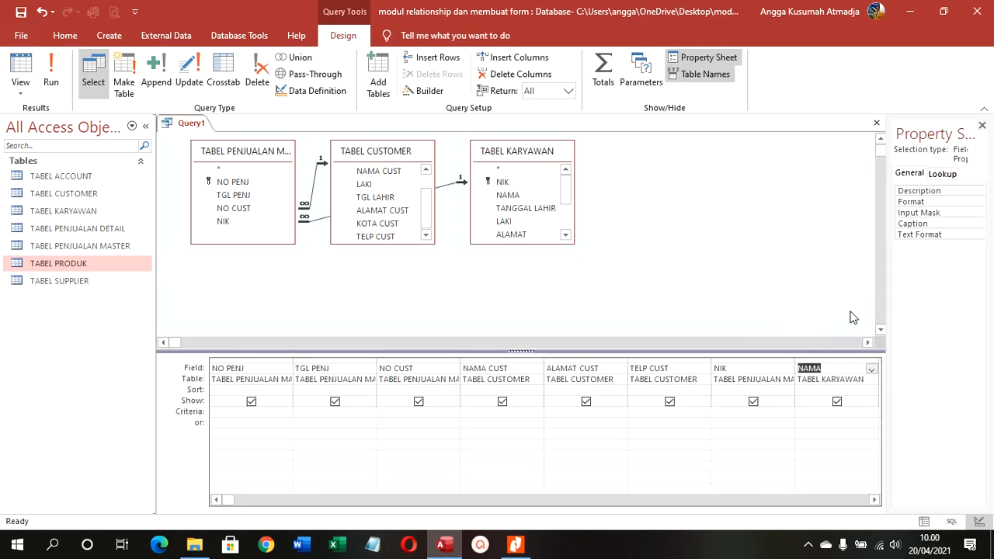
Show the query's records in datasheet view, save it as Query Jual Master and close it.
{"action": "left_click", "coordinate": [21, 69]}
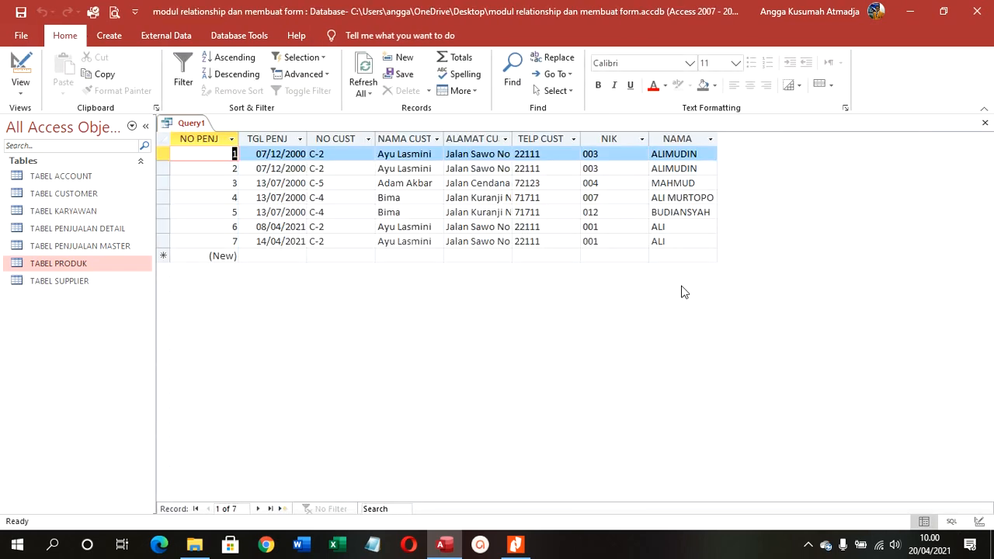
{"action": "left_click", "coordinate": [22, 12]}
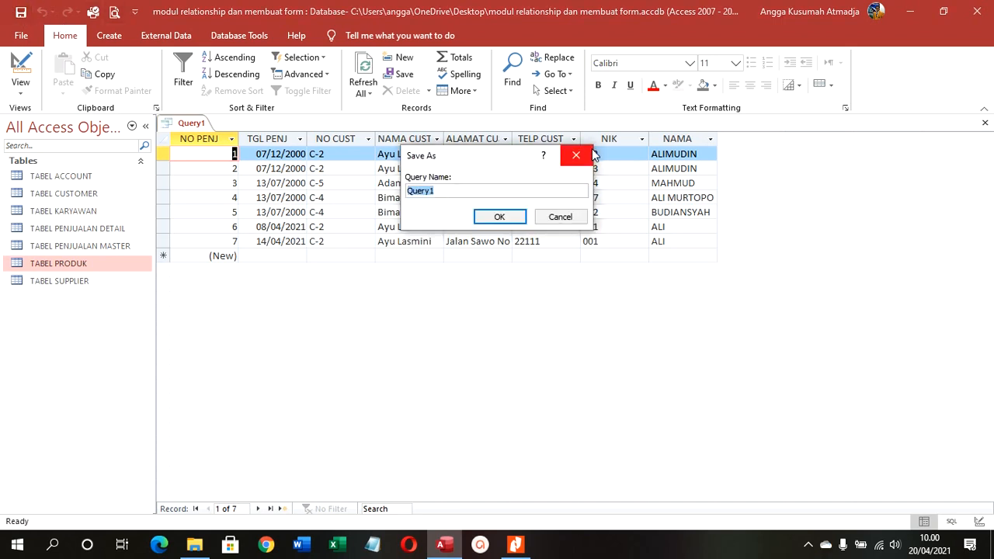
{"action": "key", "text": "Right"}
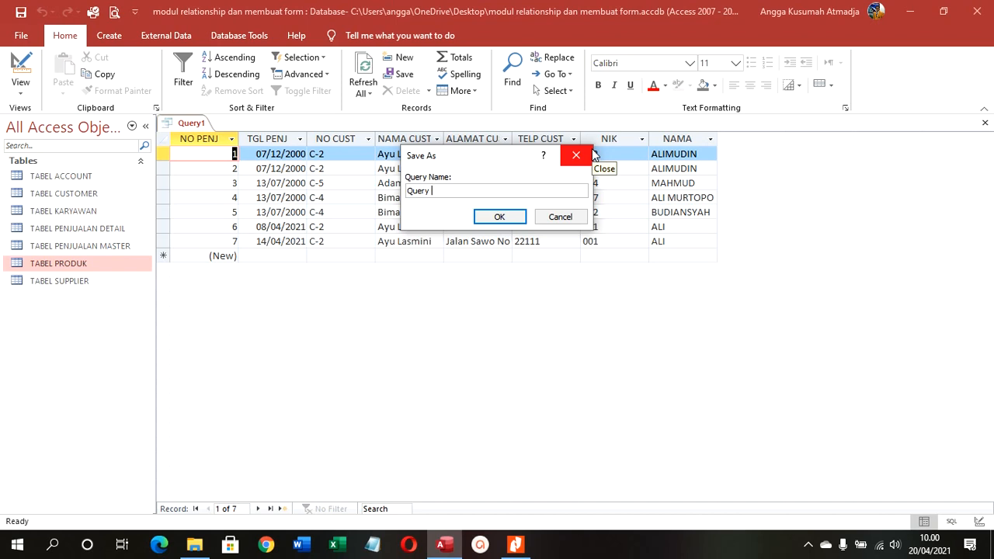
{"action": "type", "text": "Jual Master"}
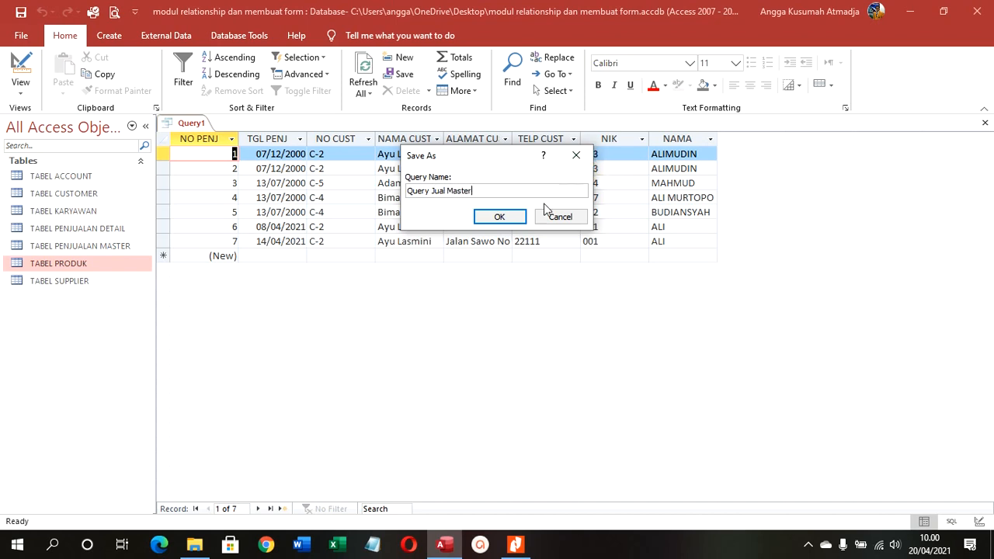
{"action": "left_click", "coordinate": [509, 217]}
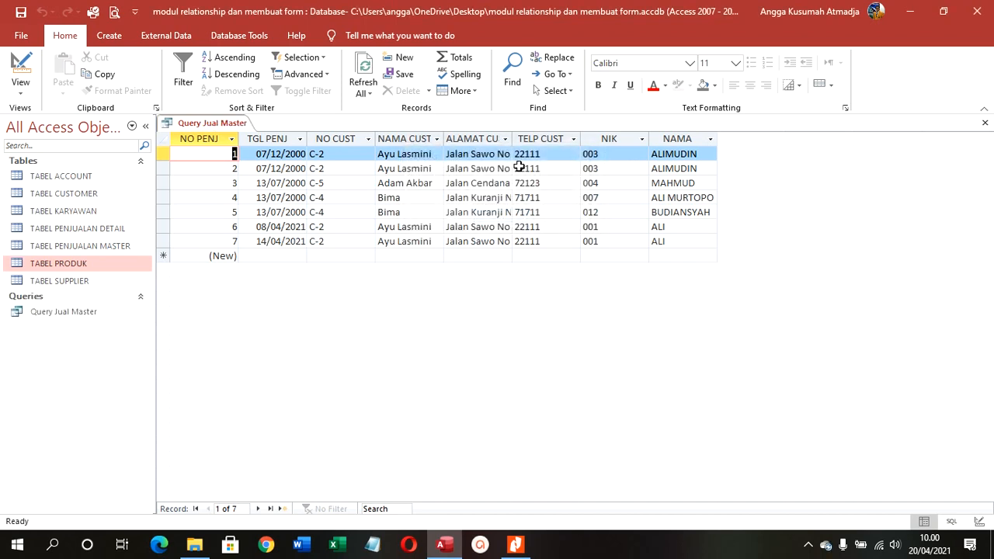
{"action": "right_click", "coordinate": [237, 132]}
{"action": "left_click", "coordinate": [262, 150]}
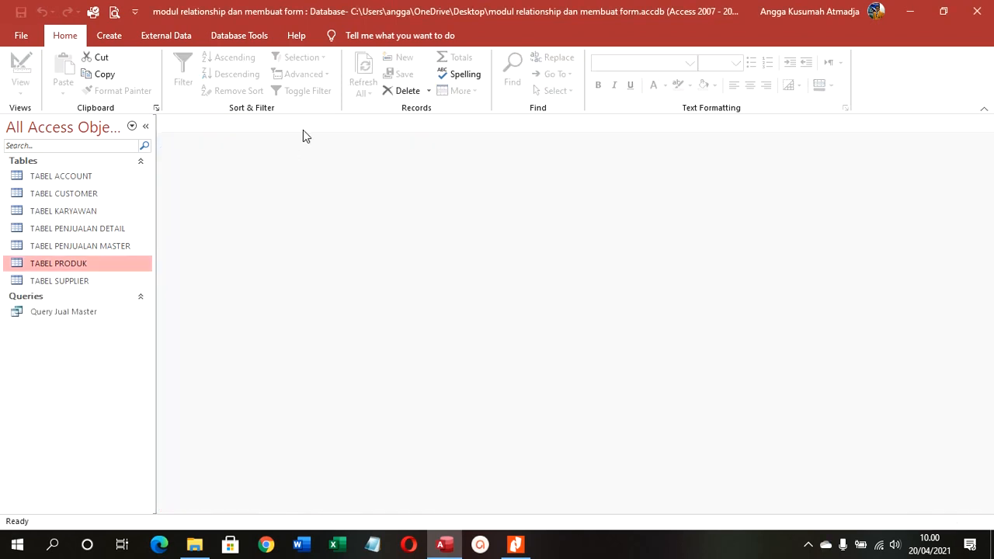
Create a second query in design view based on TABEL PENJUALAN DETAIL and TABEL PRODUK.
{"action": "left_click", "coordinate": [108, 36]}
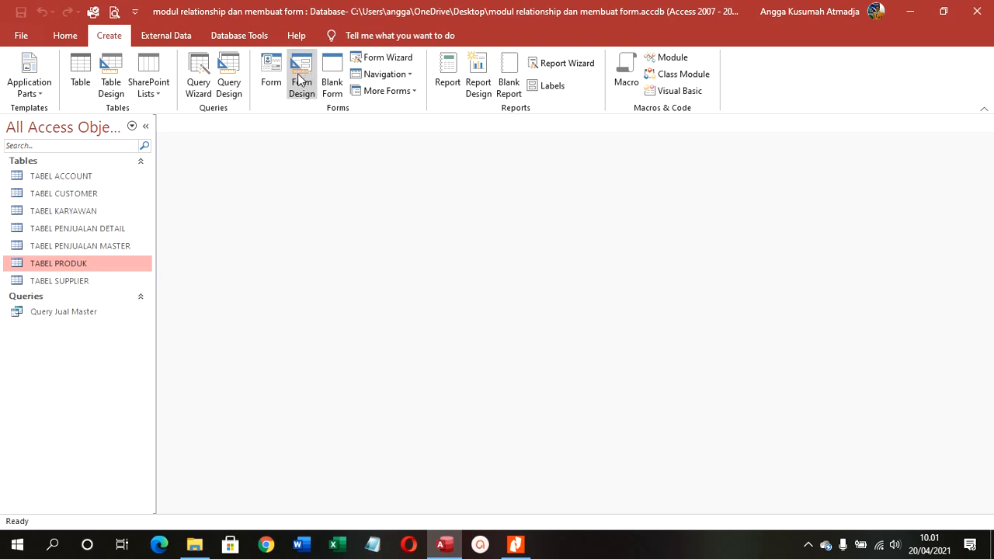
{"action": "left_click", "coordinate": [229, 81]}
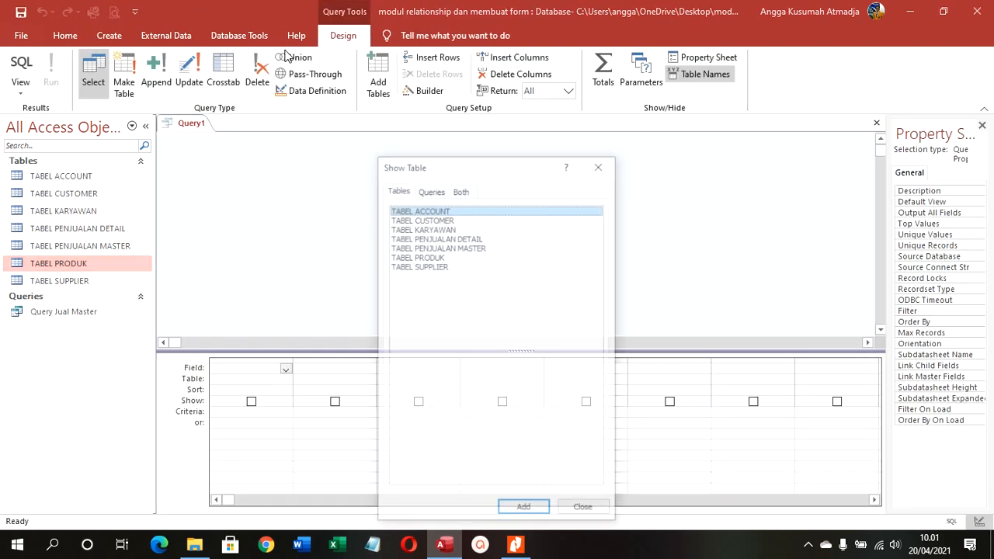
{"action": "double_click", "coordinate": [468, 238]}
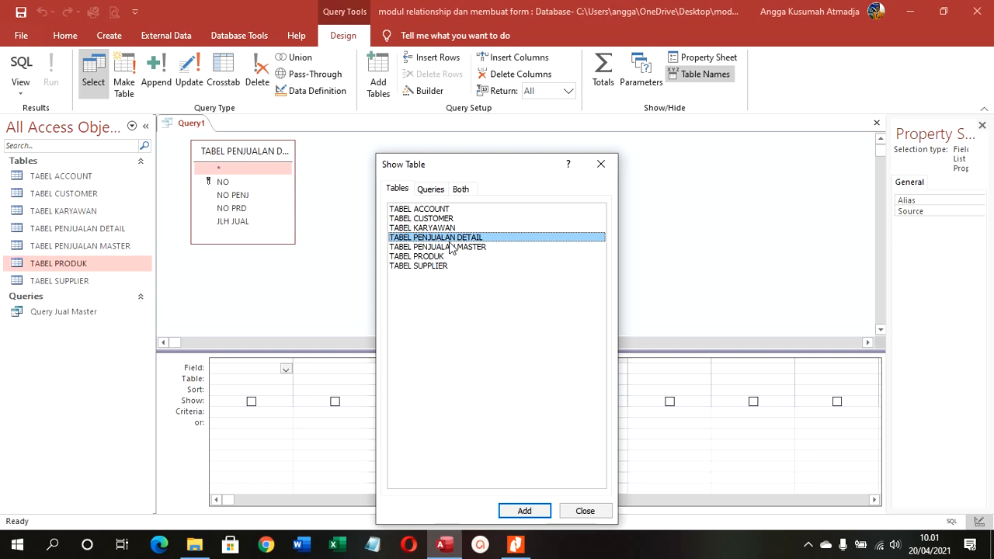
{"action": "double_click", "coordinate": [440, 258]}
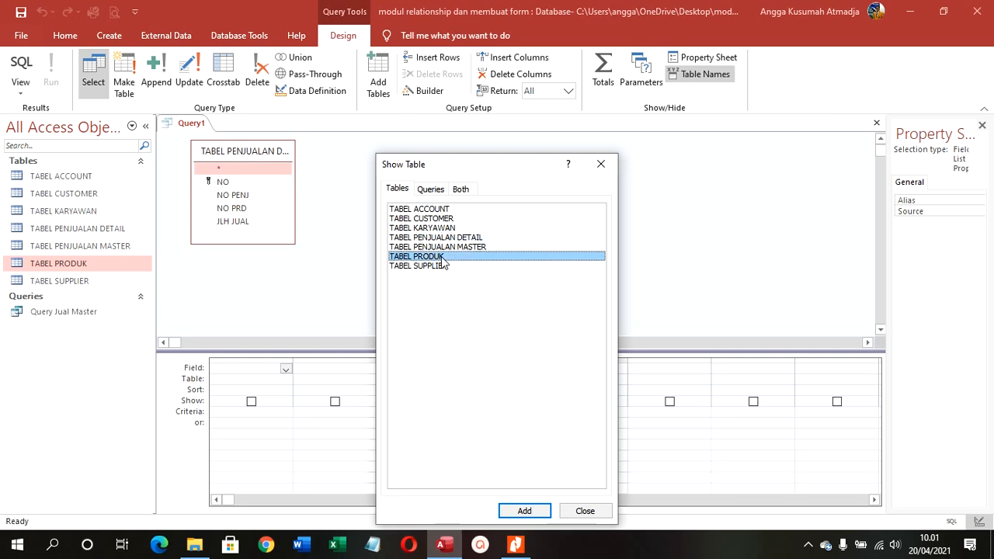
{"action": "left_click", "coordinate": [586, 513]}
Add the NO, NO PENJ and NO PRD fields from TABEL PENJUALAN DETAIL to the query.
{"action": "double_click", "coordinate": [222, 183]}
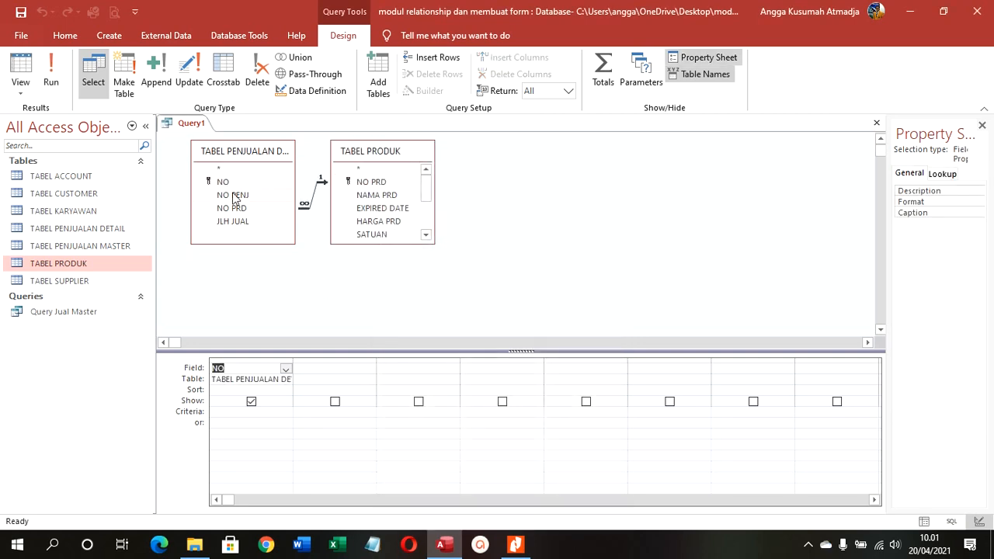
{"action": "double_click", "coordinate": [232, 195]}
{"action": "double_click", "coordinate": [238, 211]}
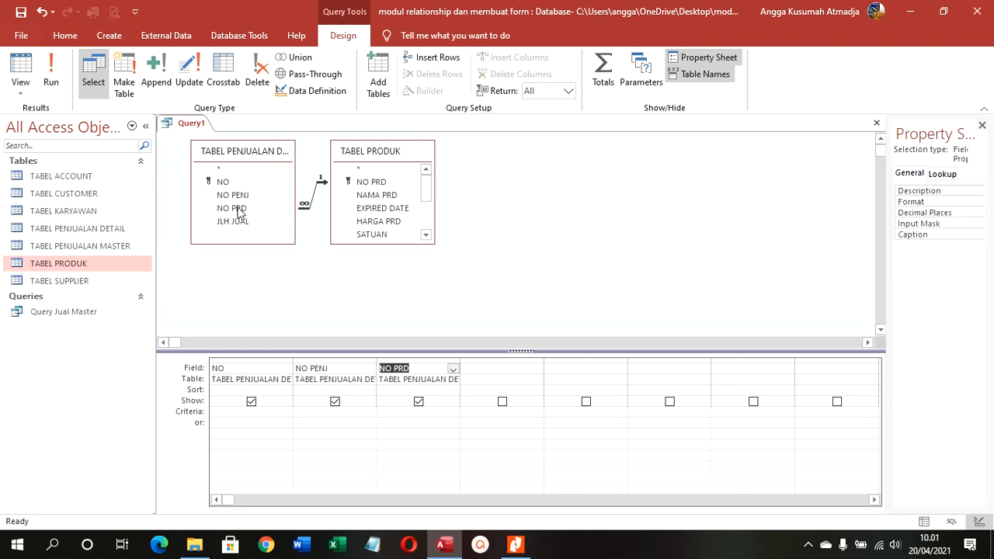
Add NAMA PRD, HARGA PRD, SATUAN and EXPIRED DATE from TABEL PRODUK, followed by JLH JUAL from TABEL PENJUALAN DETAIL, to the query.
{"action": "double_click", "coordinate": [373, 195]}
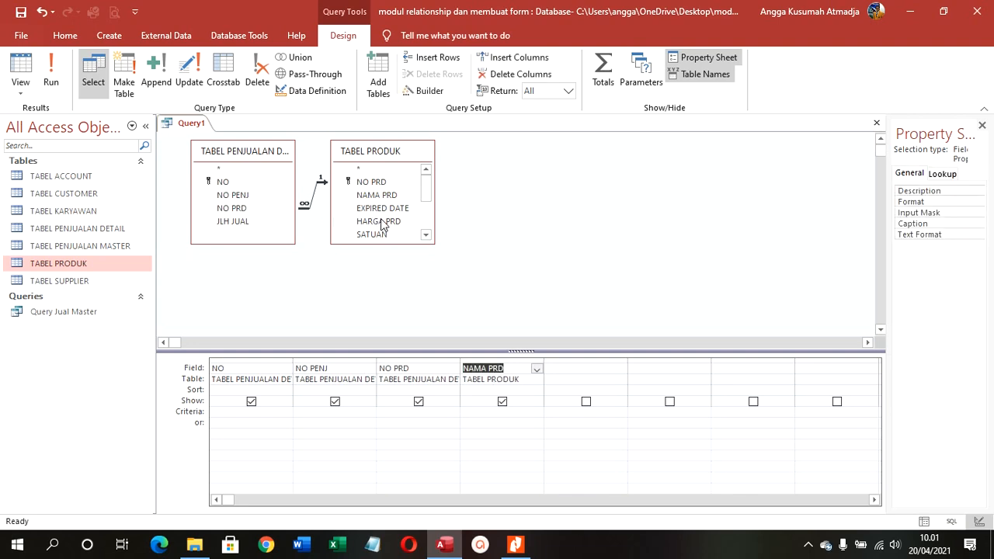
{"action": "double_click", "coordinate": [381, 222]}
{"action": "double_click", "coordinate": [381, 234]}
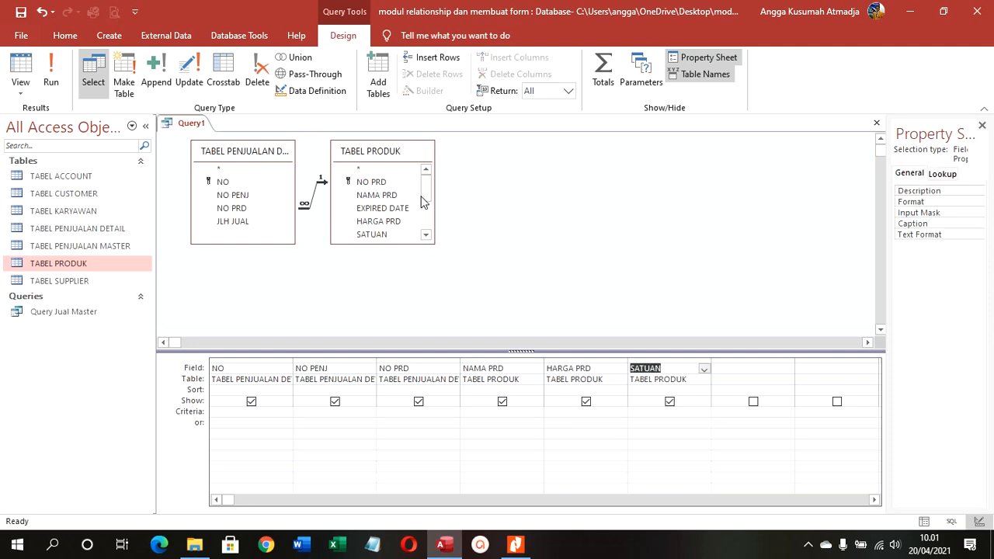
{"action": "scroll", "coordinate": [422, 202], "scroll_direction": "down", "scroll_amount": 1}
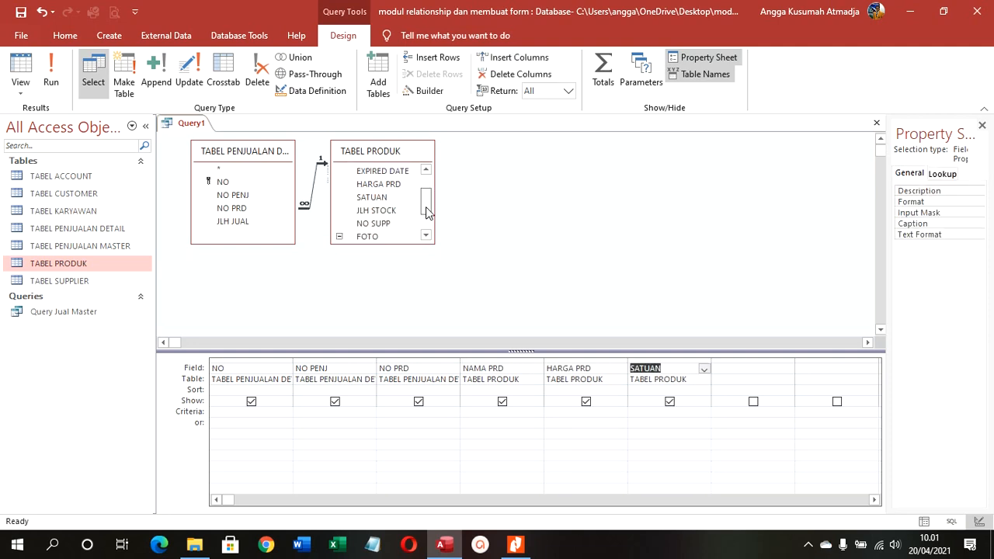
{"action": "double_click", "coordinate": [392, 169]}
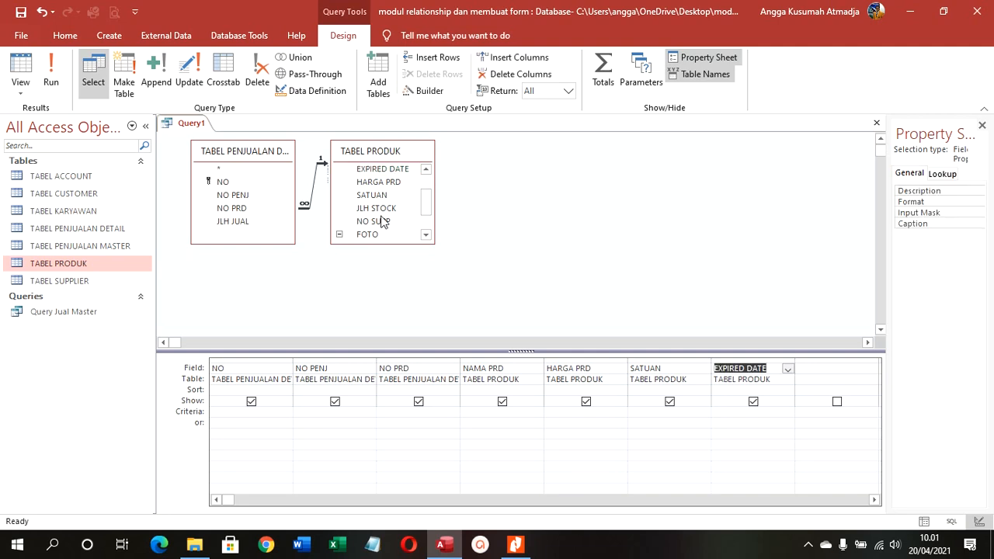
{"action": "left_click", "coordinate": [823, 372]}
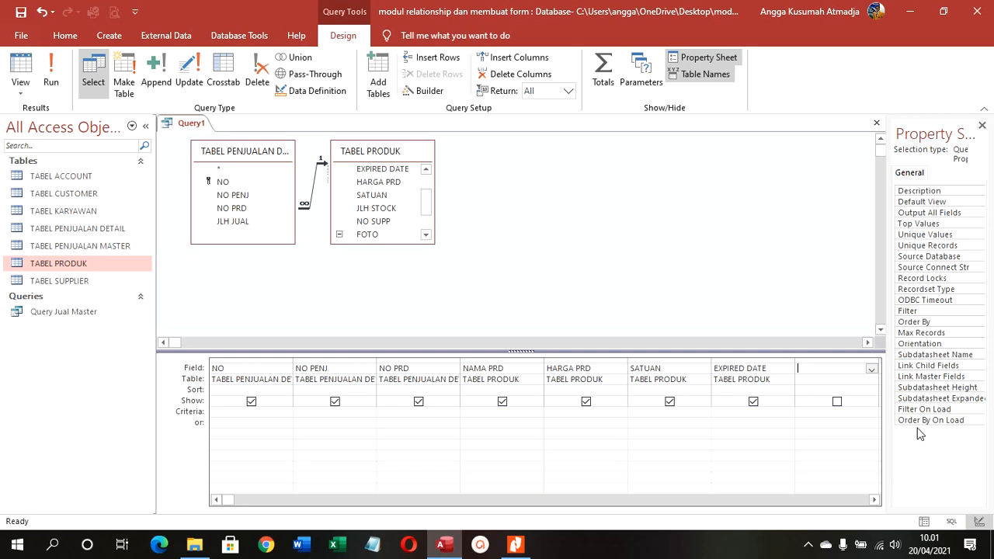
{"action": "double_click", "coordinate": [240, 222]}
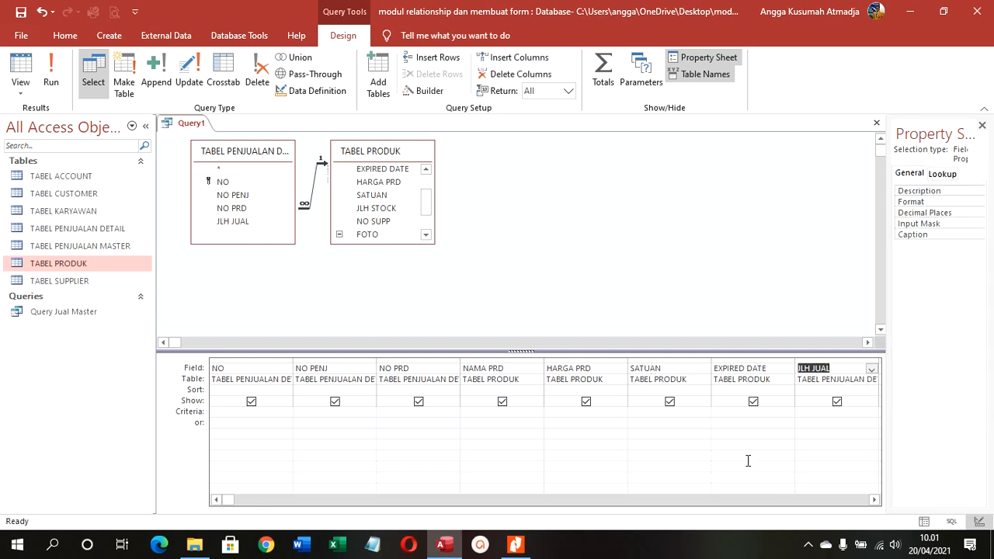
Add the calculated field TOTAL: [JLH JUAL]*[HARGA PRD] in the empty column after JLH JUAL.
{"action": "left_click", "coordinate": [875, 500]}
{"action": "left_click", "coordinate": [875, 500]}
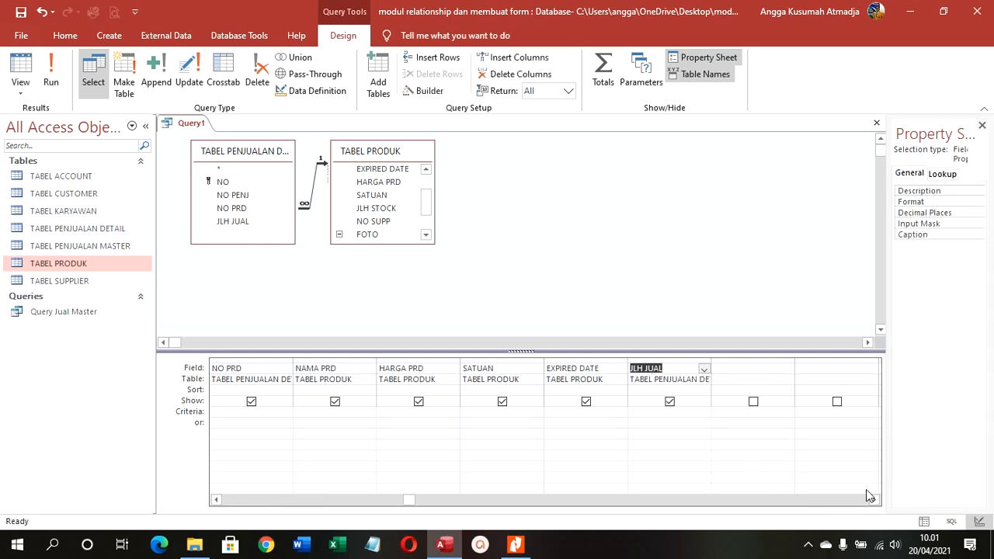
{"action": "left_click", "coordinate": [736, 365]}
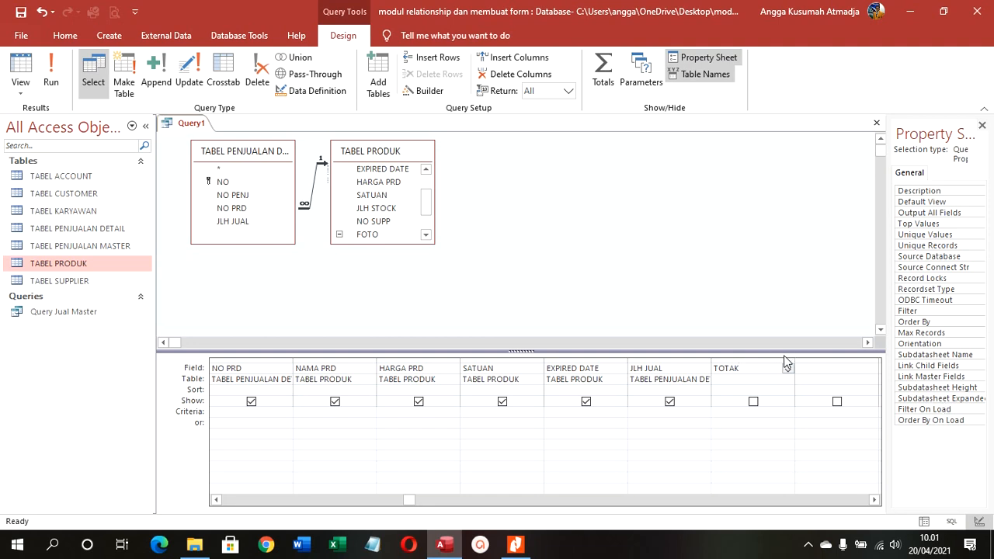
{"action": "left_click_drag", "start_coordinate": [800, 364], "coordinate": [876, 365]}
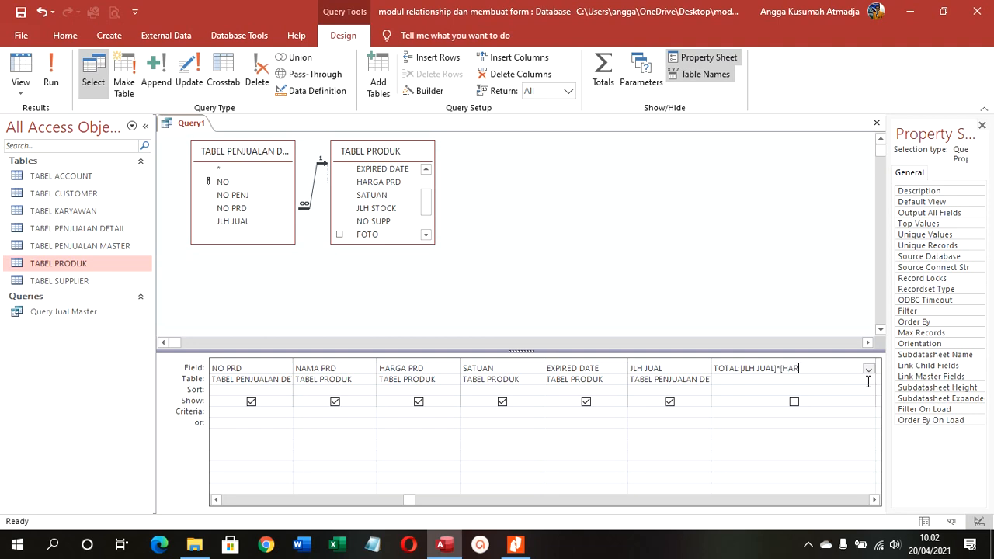
{"action": "type", "text": "GA PRD"}
{"action": "left_click", "coordinate": [753, 391]}
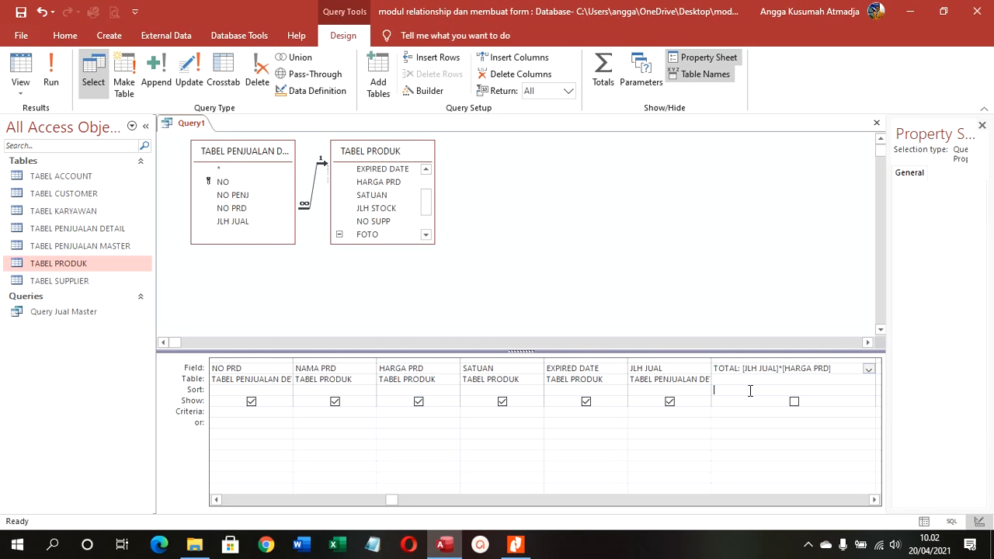
Show the query's records in datasheet view, save it as Query Jual Detil and close it.
{"action": "left_click", "coordinate": [25, 72]}
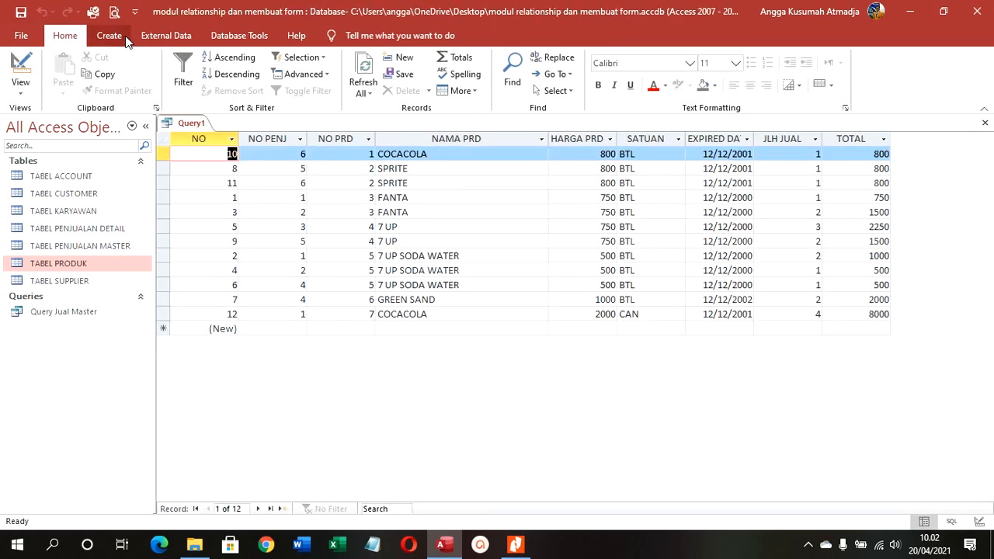
{"action": "left_click", "coordinate": [20, 12]}
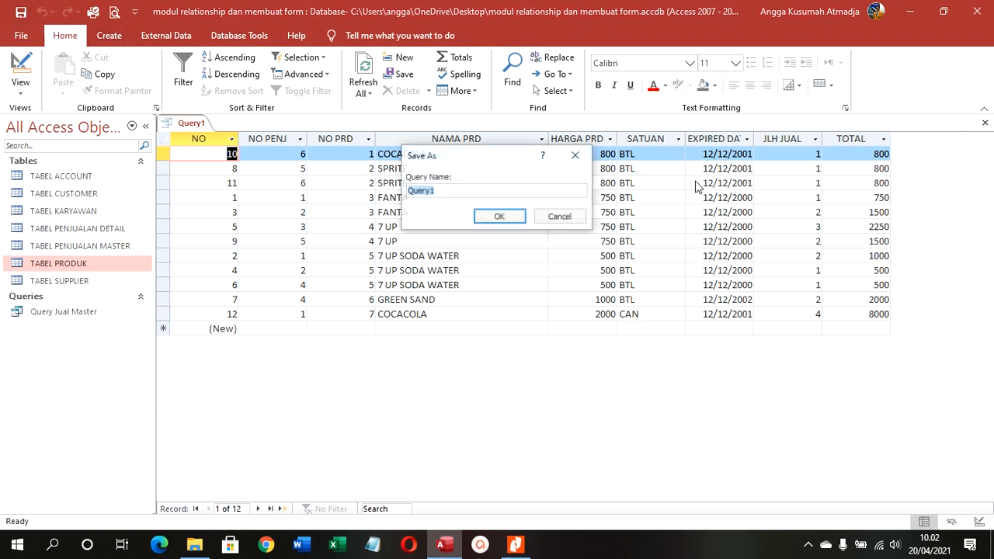
{"action": "key", "text": "End"}
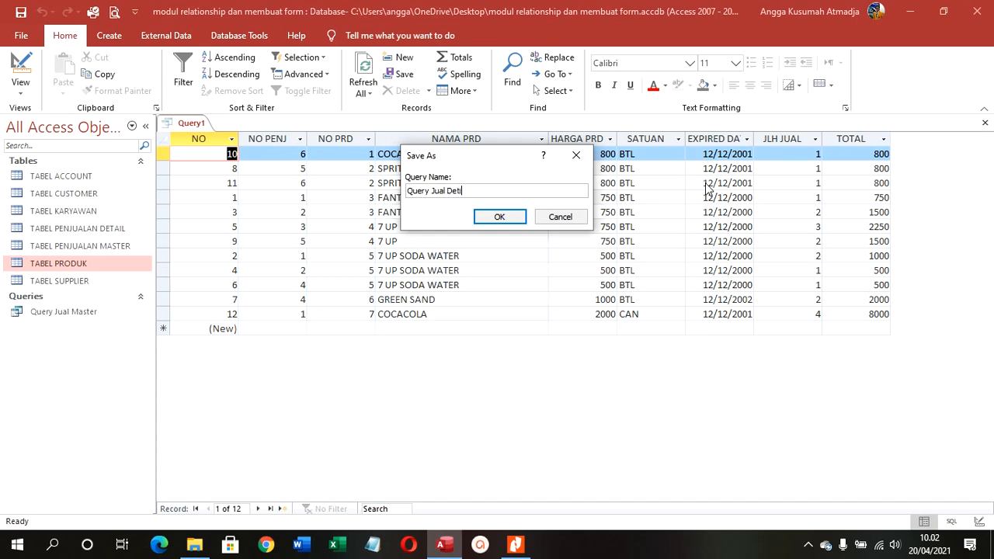
{"action": "type", "text": "Jual Detil"}
{"action": "left_click", "coordinate": [501, 216]}
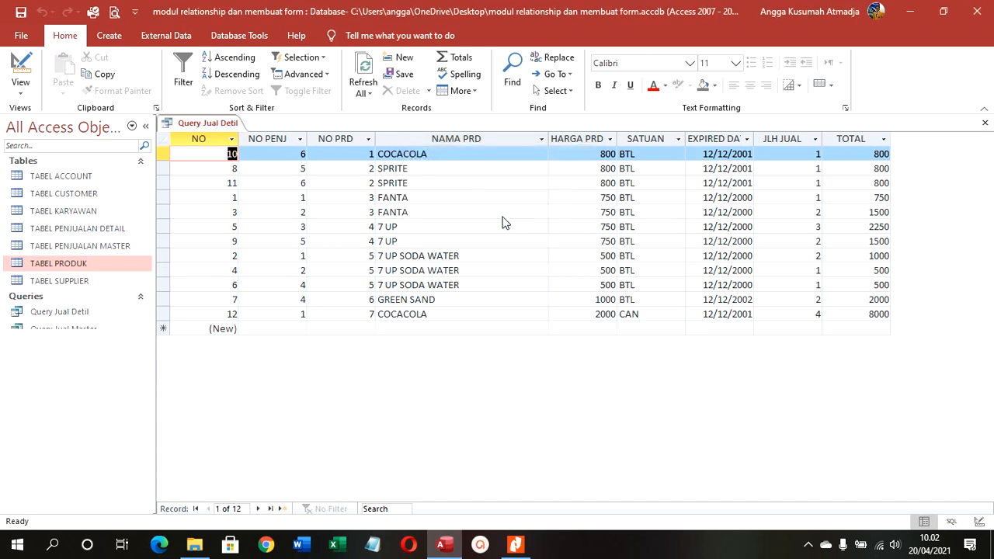
{"action": "right_click", "coordinate": [228, 127]}
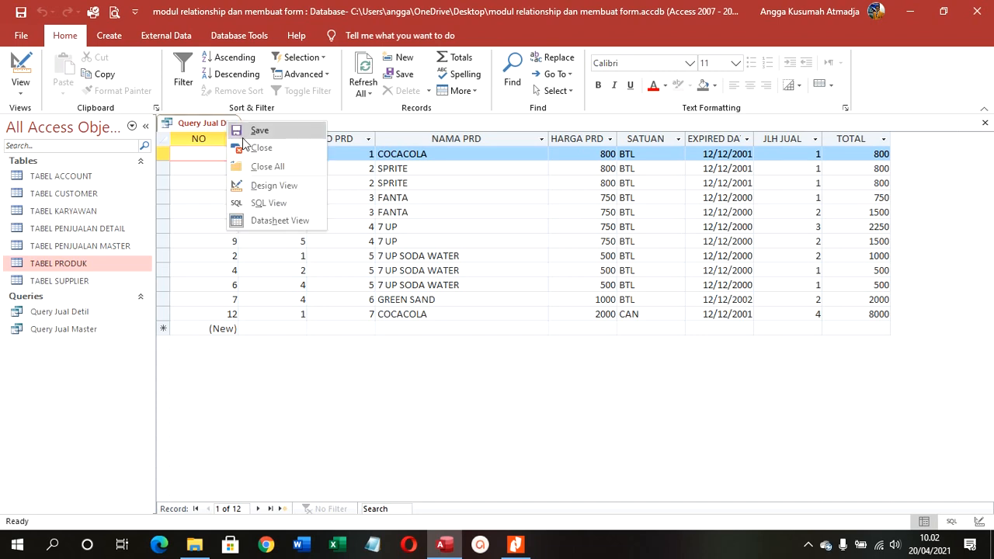
{"action": "left_click", "coordinate": [244, 145]}
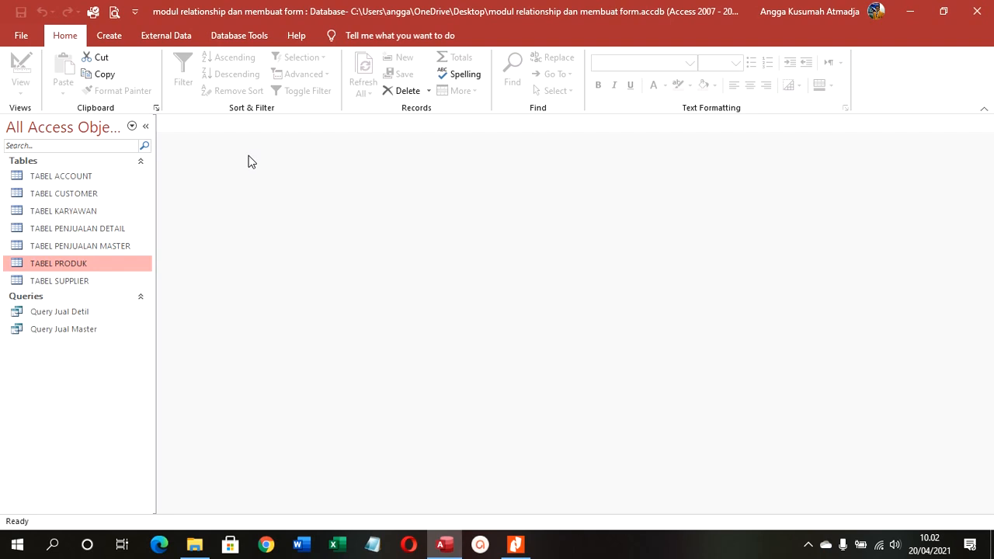
Create a query in design view based on TABEL PENJUALAN DETAIL, TABEL PENJUALAN MASTER, TABEL CUSTOMER, TABEL KARYAWAN and TABEL PRODUK.
{"action": "left_click", "coordinate": [109, 36]}
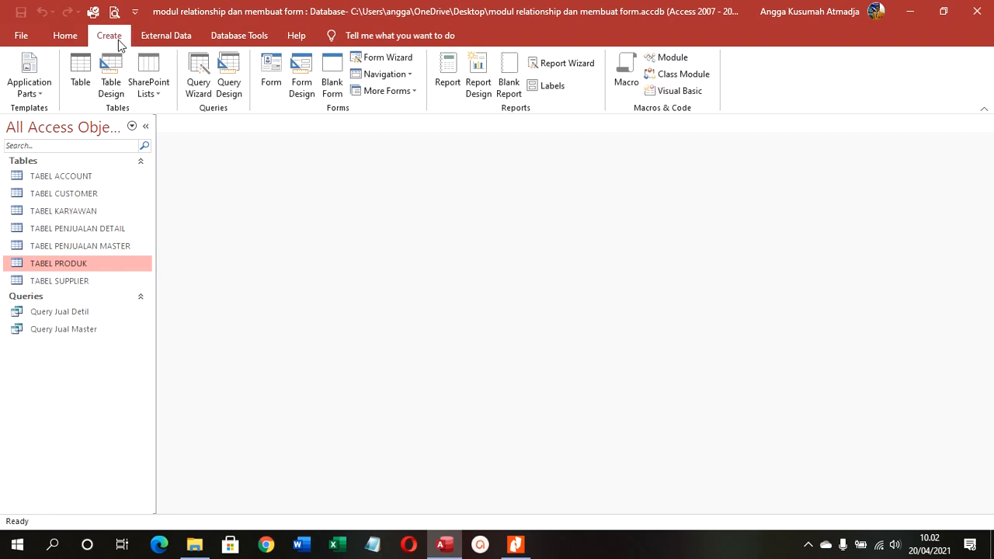
{"action": "left_click", "coordinate": [227, 78]}
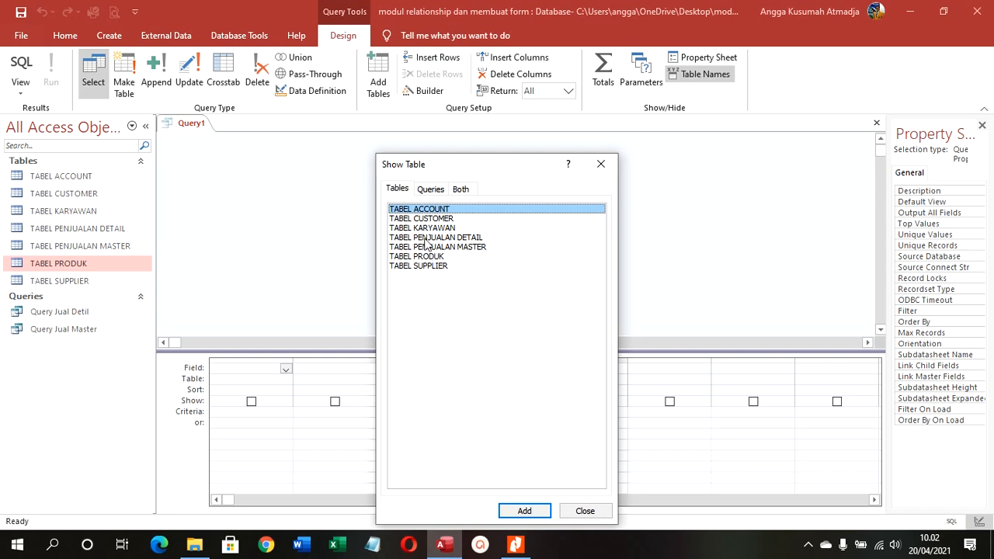
{"action": "double_click", "coordinate": [427, 237]}
{"action": "double_click", "coordinate": [434, 247]}
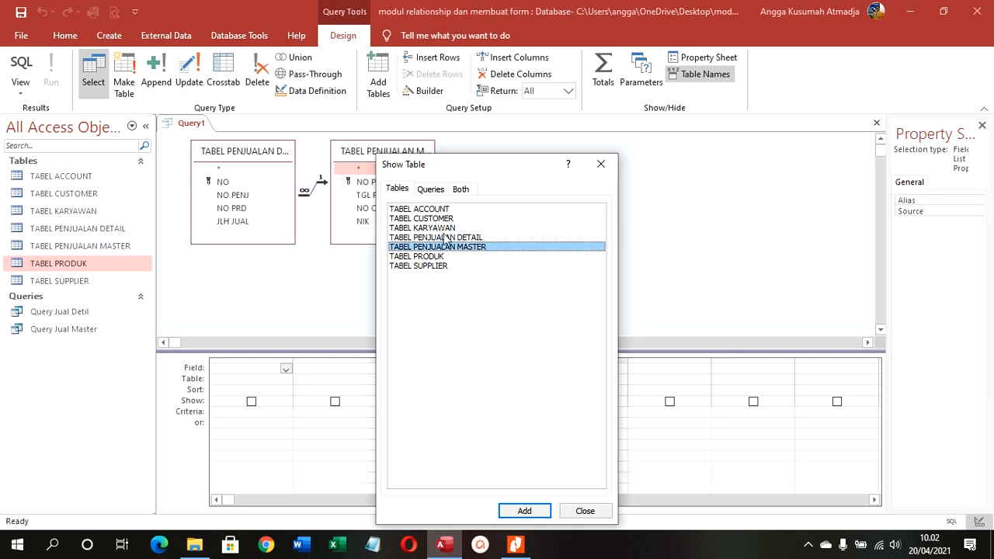
{"action": "left_click_drag", "start_coordinate": [486, 169], "coordinate": [727, 148]}
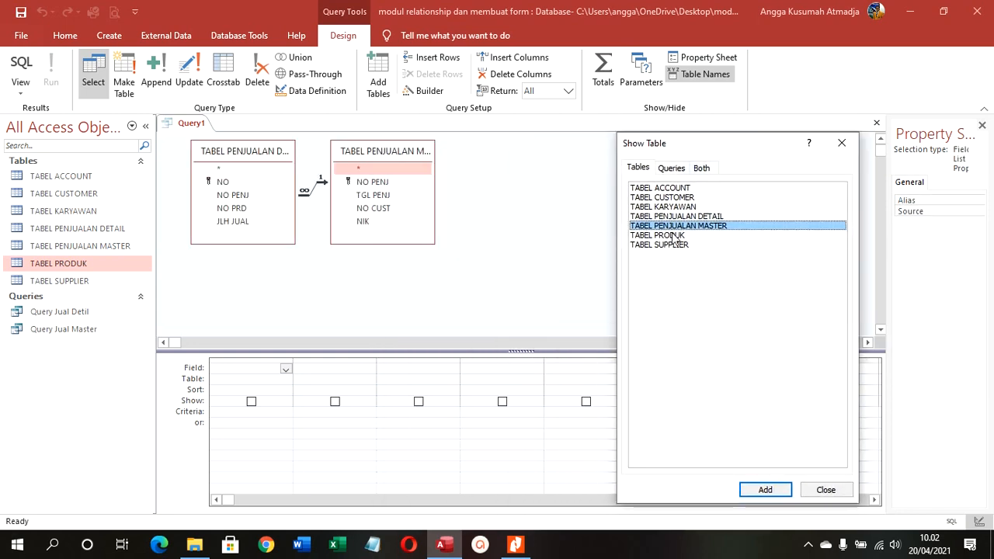
{"action": "double_click", "coordinate": [676, 198]}
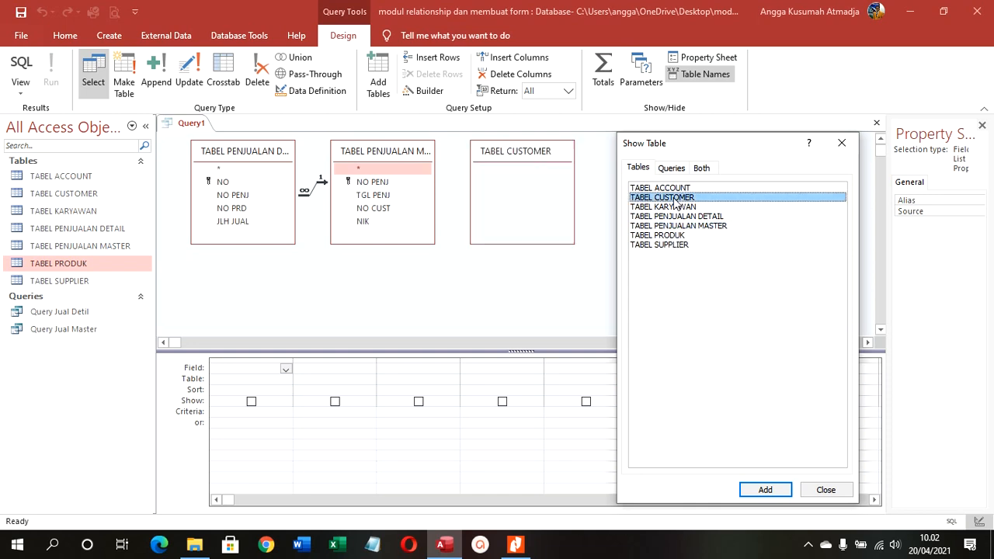
{"action": "double_click", "coordinate": [675, 206]}
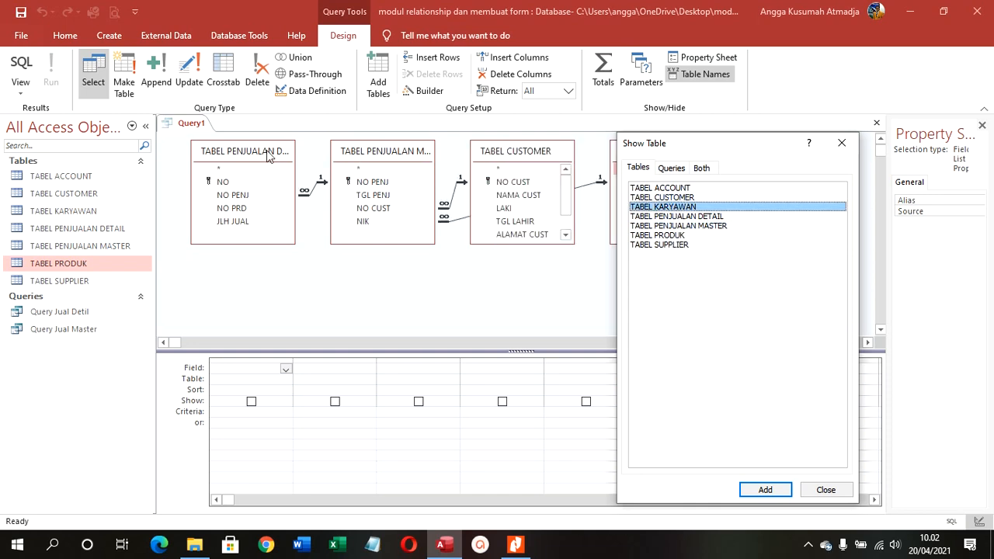
{"action": "double_click", "coordinate": [657, 235]}
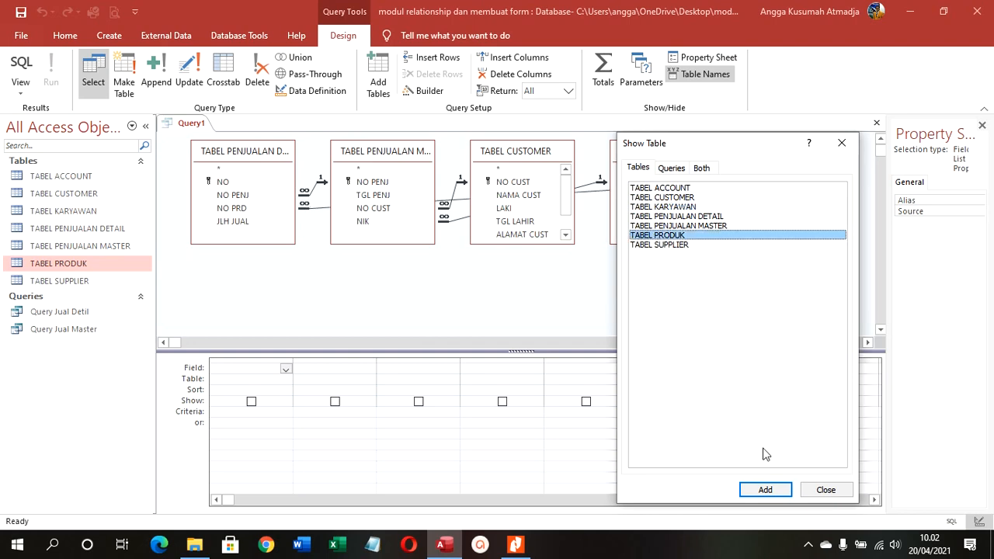
{"action": "left_click", "coordinate": [828, 494]}
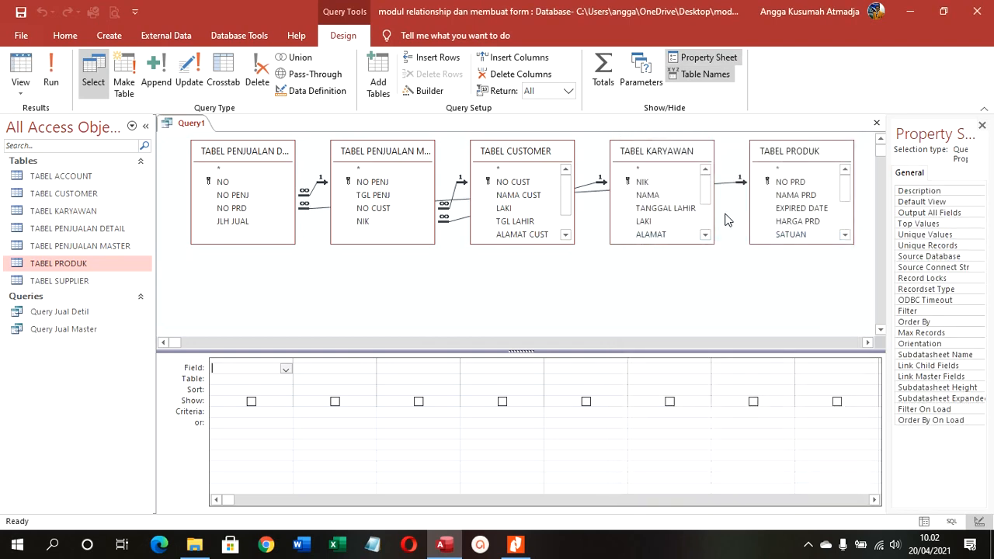
Rearrange the table boxes with TABEL PRODUK below the others, enlarge the diagram area, and widen TABEL PENJUALAN DETAIL to show its full name.
{"action": "left_click_drag", "start_coordinate": [771, 161], "coordinate": [400, 285]}
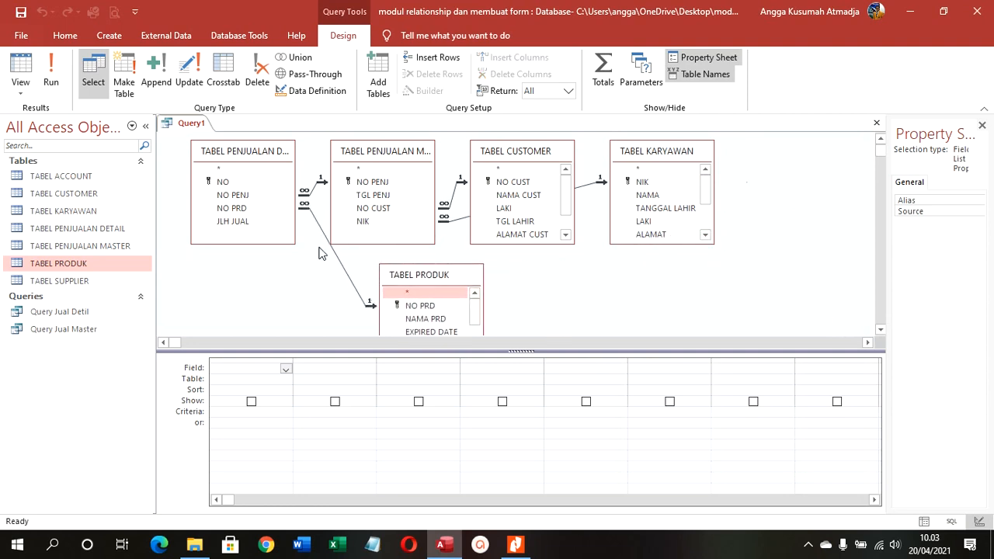
{"action": "left_click_drag", "start_coordinate": [323, 349], "coordinate": [324, 372]}
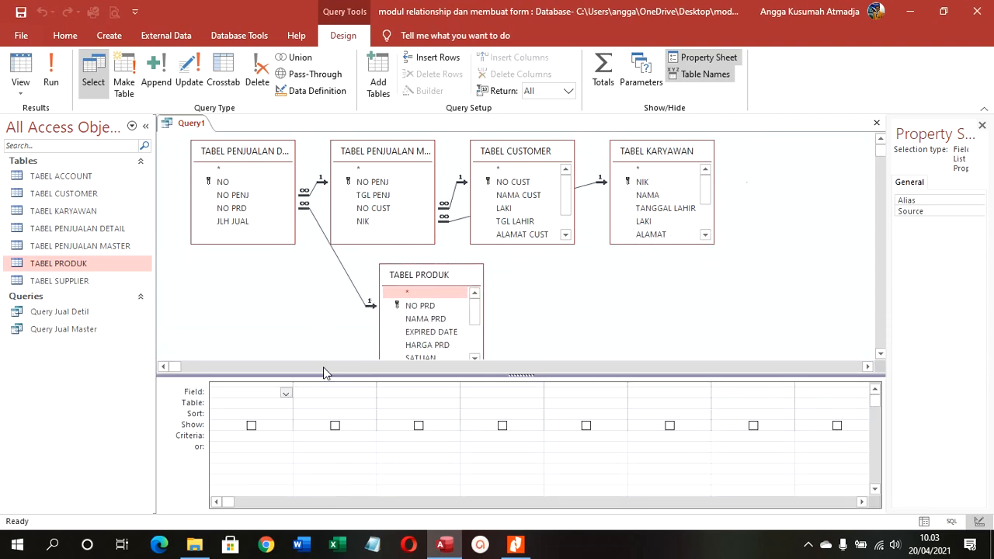
{"action": "left_click_drag", "start_coordinate": [250, 152], "coordinate": [233, 194]}
{"action": "left_click_drag", "start_coordinate": [381, 152], "coordinate": [383, 144]}
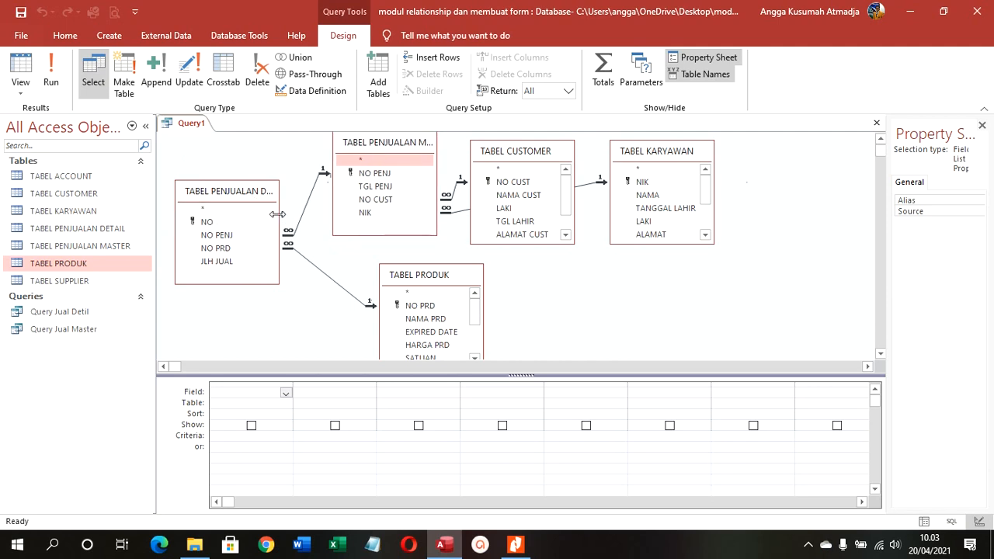
{"action": "left_click_drag", "start_coordinate": [278, 220], "coordinate": [296, 219]}
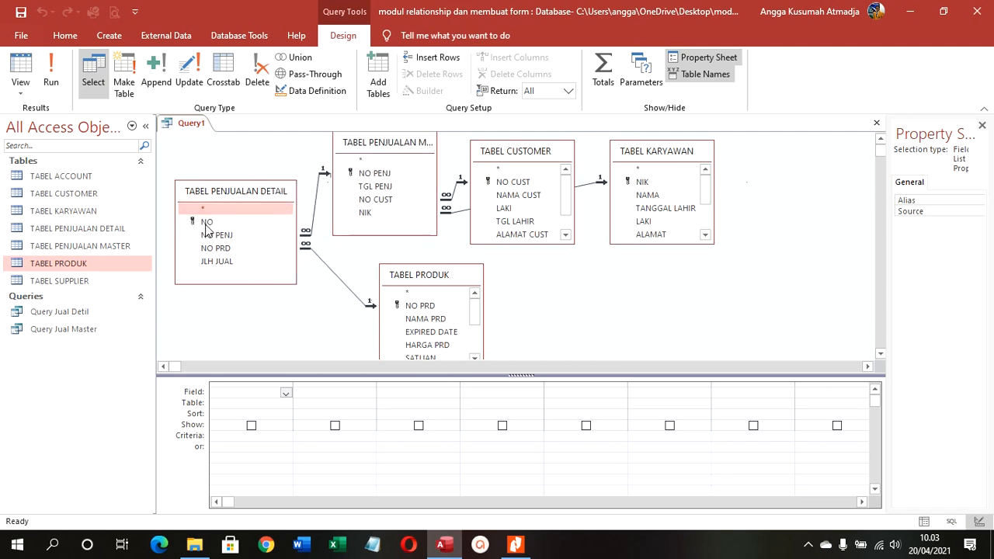
Add NO and NO PENJ from the sales detail table, TGL PENJ, NO CUST, customer NAMA CUST, NIK and employee NAMA to the query.
{"action": "double_click", "coordinate": [206, 223]}
{"action": "double_click", "coordinate": [208, 235]}
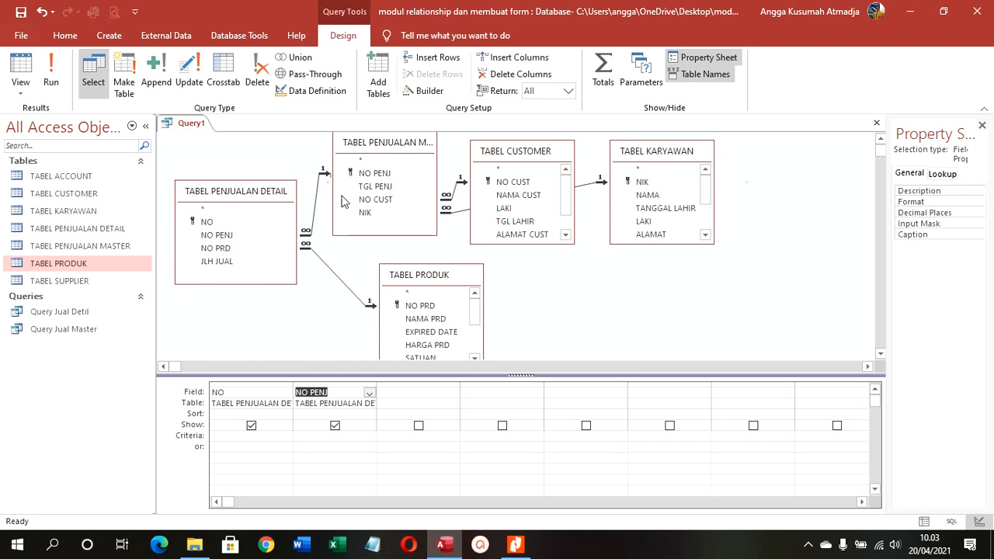
{"action": "double_click", "coordinate": [374, 186]}
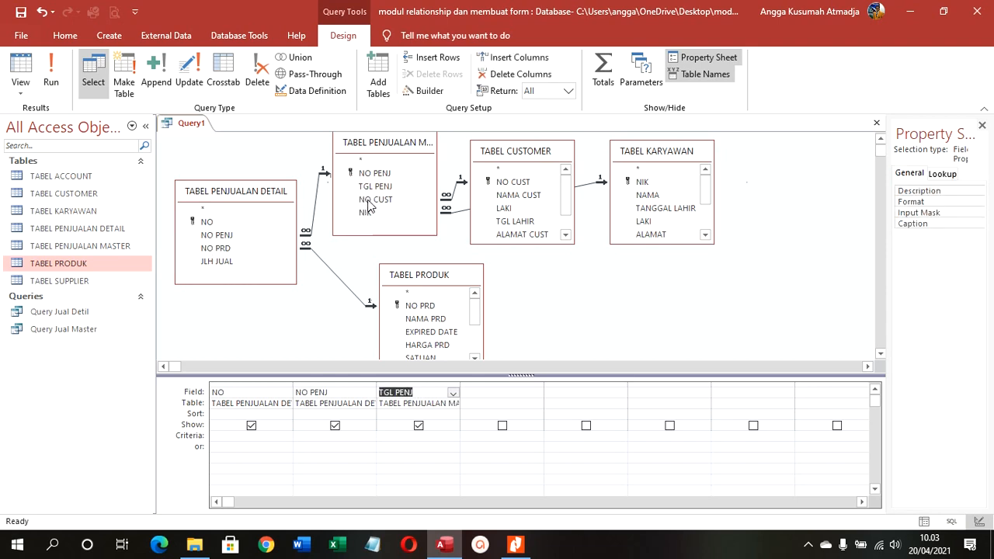
{"action": "double_click", "coordinate": [370, 200]}
{"action": "double_click", "coordinate": [524, 196]}
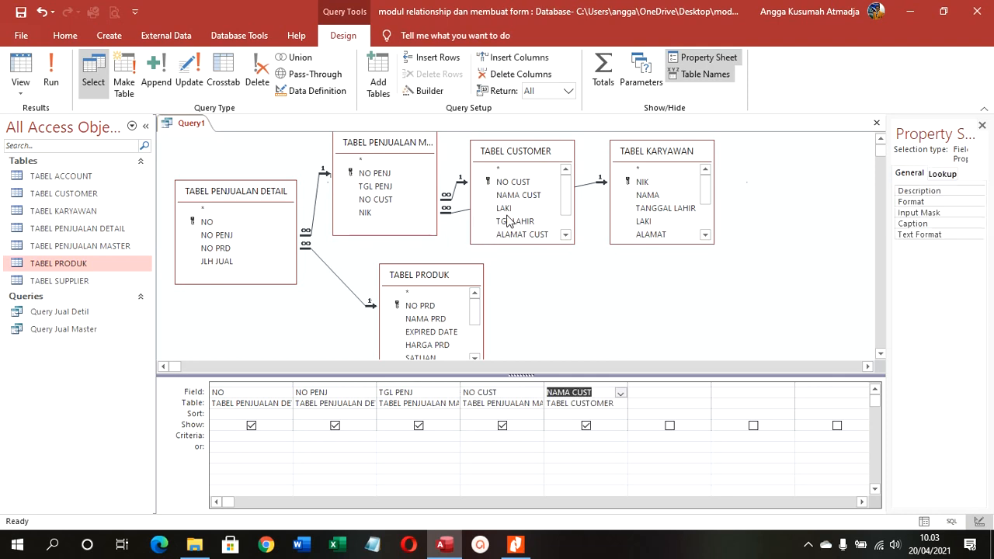
{"action": "double_click", "coordinate": [369, 210]}
{"action": "double_click", "coordinate": [648, 195]}
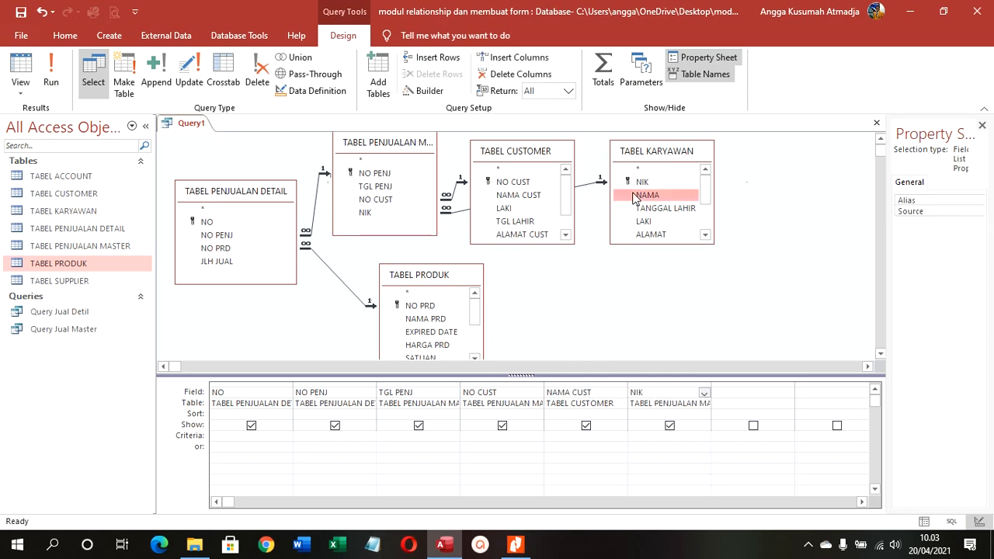
Add NO PRD from the sales detail table, NAMA PRD, HARGA PRD and JLH STOCK from TABEL PRODUK, and JLH JUAL to the query.
{"action": "double_click", "coordinate": [224, 250]}
{"action": "double_click", "coordinate": [419, 318]}
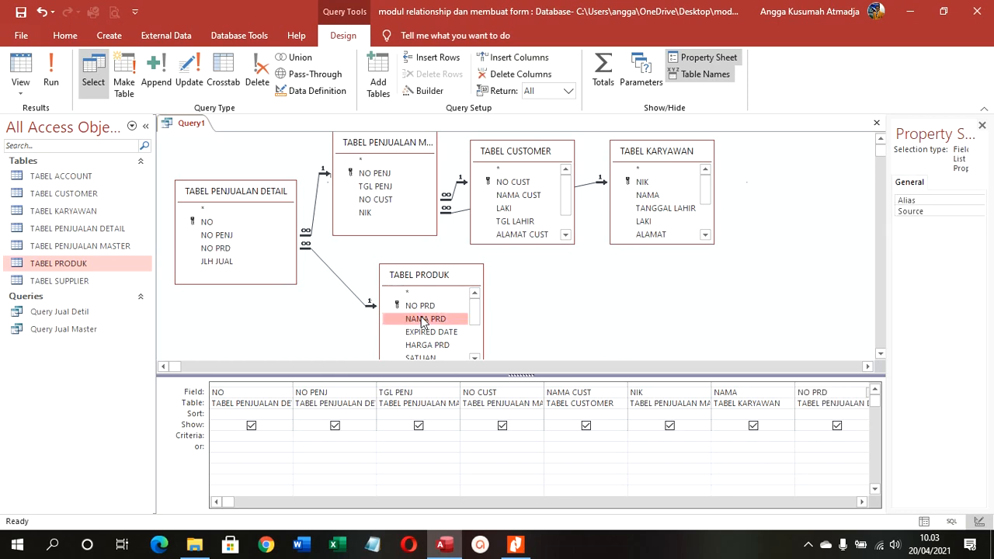
{"action": "double_click", "coordinate": [441, 342]}
{"action": "left_click_drag", "start_coordinate": [473, 316], "coordinate": [476, 335]}
{"action": "double_click", "coordinate": [421, 328]}
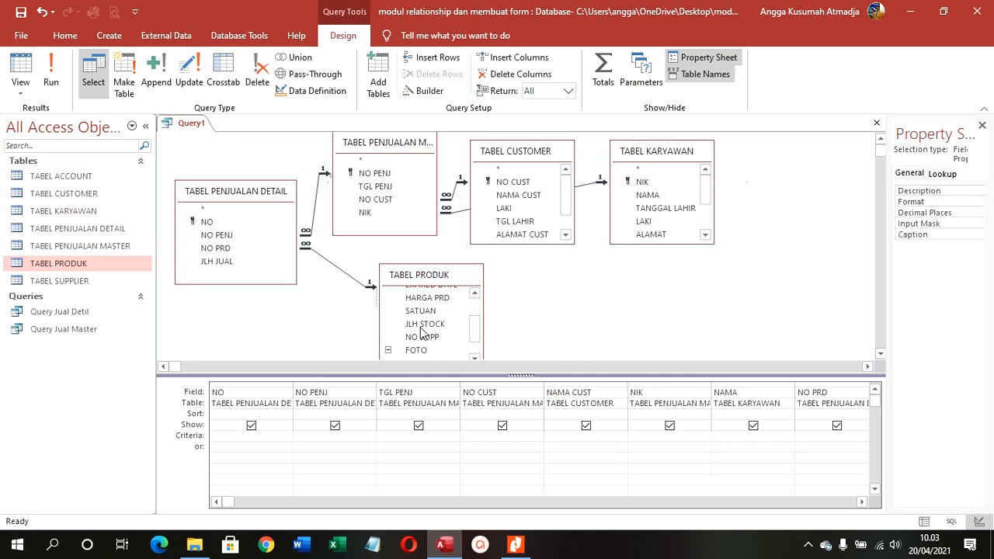
{"action": "left_click", "coordinate": [862, 502]}
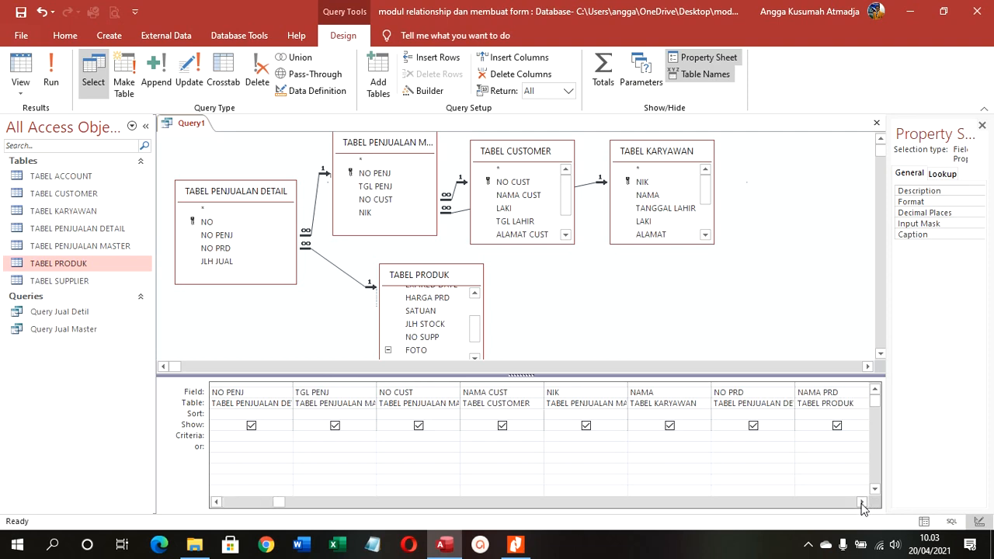
{"action": "left_click", "coordinate": [862, 502]}
{"action": "left_click", "coordinate": [862, 501]}
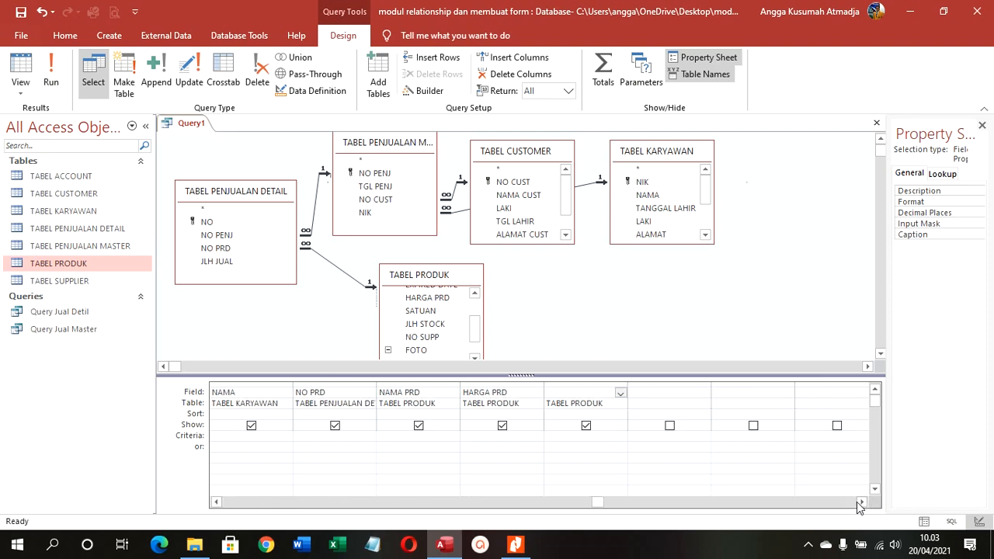
{"action": "double_click", "coordinate": [216, 262]}
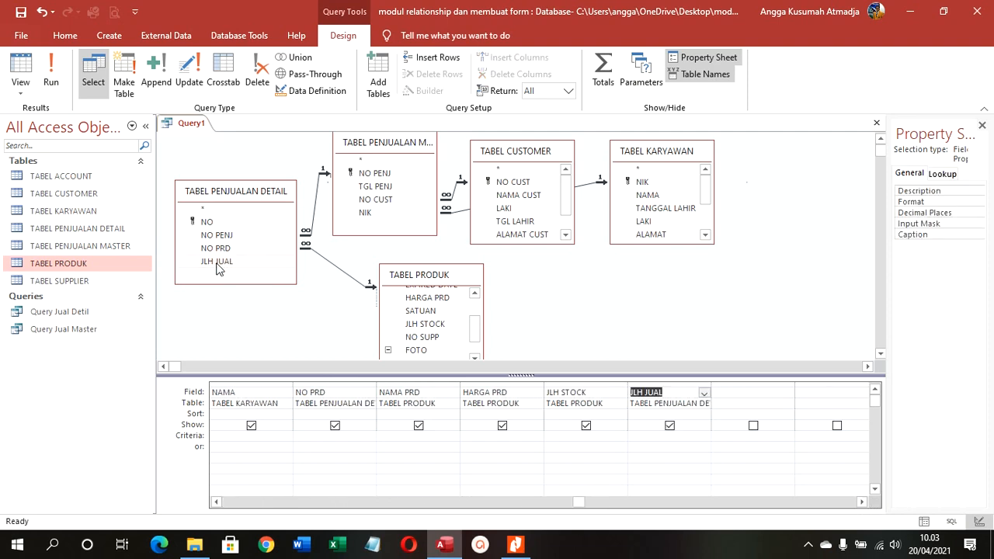
Remove the JLH STOCK column from the query's design grid.
{"action": "left_click", "coordinate": [602, 382]}
{"action": "right_click", "coordinate": [603, 382]}
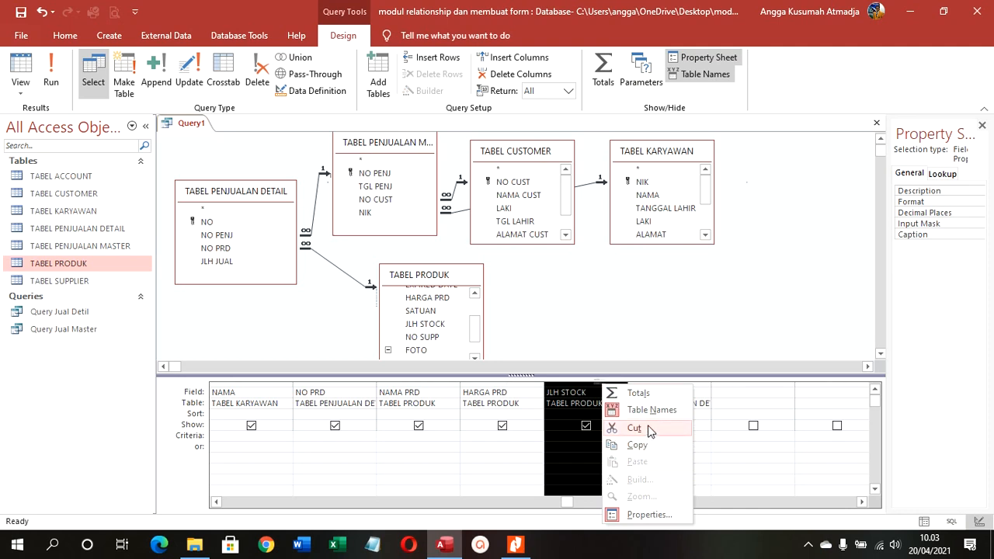
{"action": "left_click", "coordinate": [650, 431]}
Add the calculated field TOTAL: [JLH JUAL]*[HARGA PRD] after JLH JUAL and check the combined query's records in datasheet view.
{"action": "left_click", "coordinate": [646, 396]}
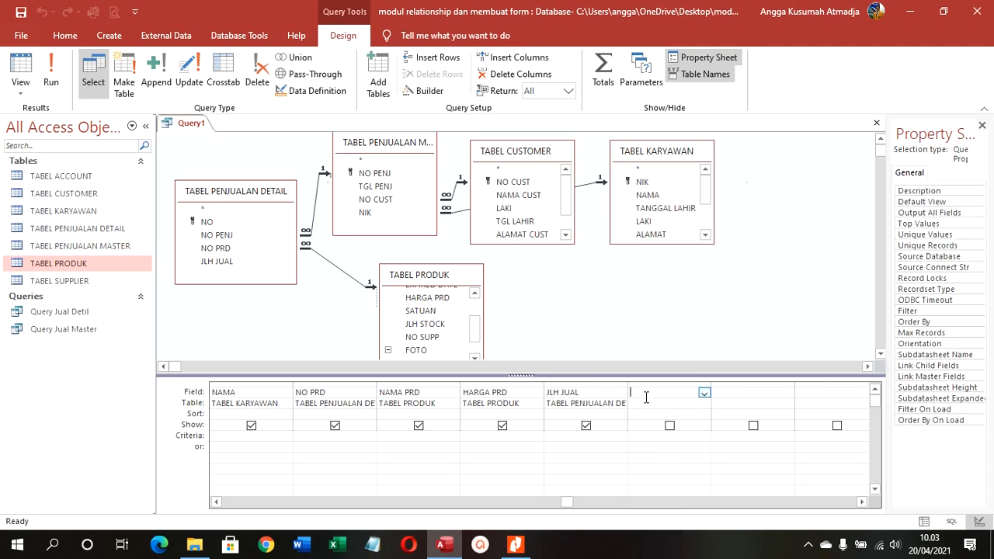
{"action": "type", "text": "TOT"}
{"action": "type", "text": "AL: [JLH"}
{"action": "type", "text": " JUAL]*"}
{"action": "type", "text": "[HAR"}
{"action": "type", "text": "GA PRD"}
{"action": "left_click", "coordinate": [20, 72]}
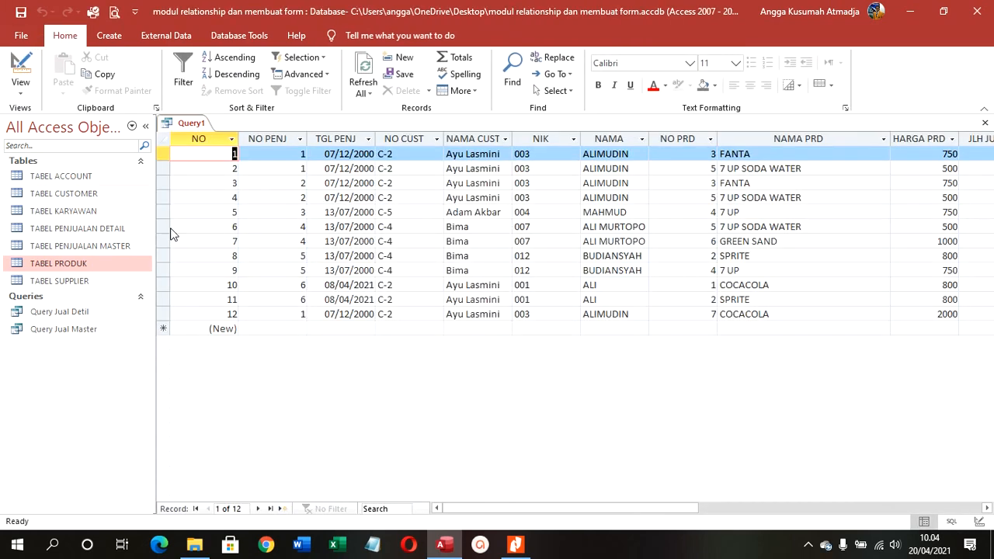
{"action": "left_click_drag", "start_coordinate": [551, 509], "coordinate": [657, 511]}
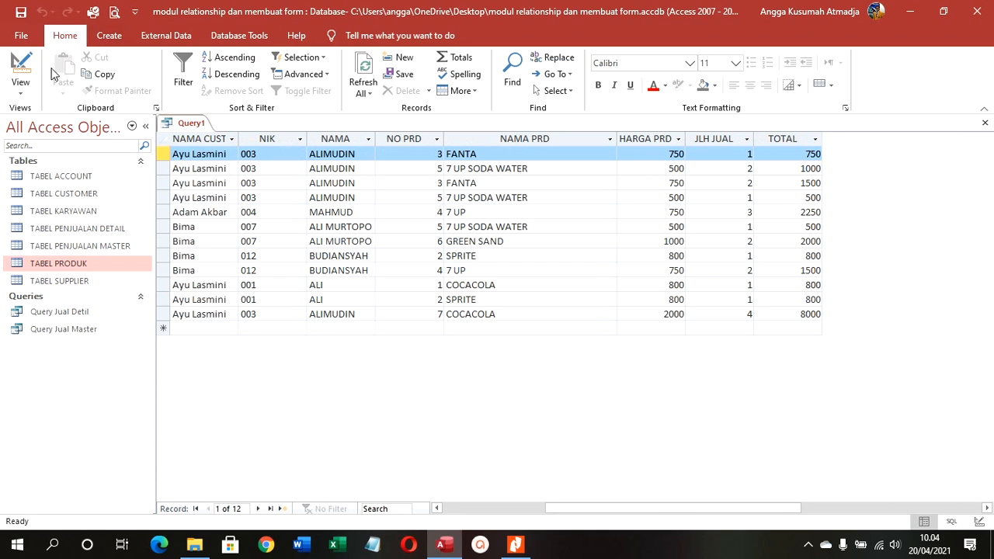
Save the combined query as Query Laporan Penjualan and close it.
{"action": "left_click", "coordinate": [21, 12]}
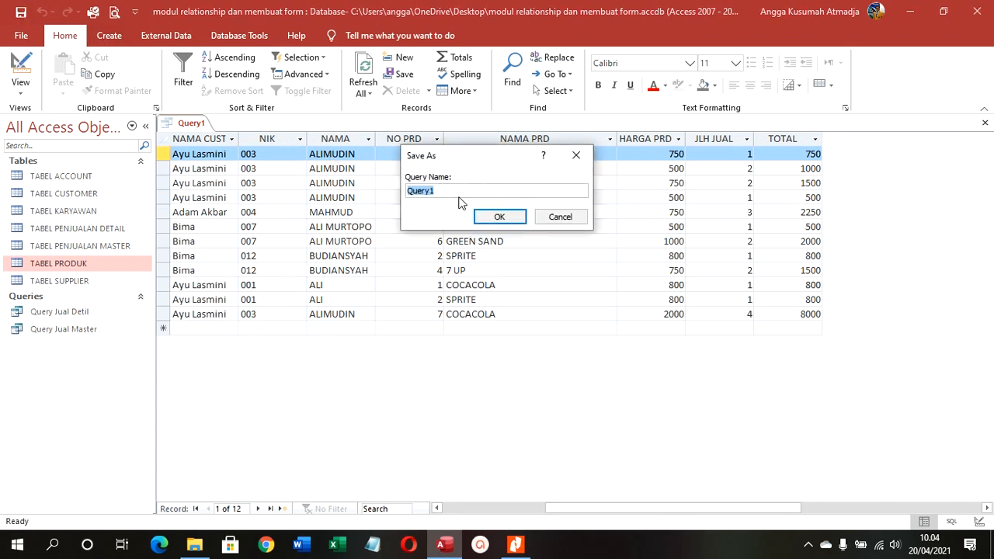
{"action": "left_click", "coordinate": [460, 191]}
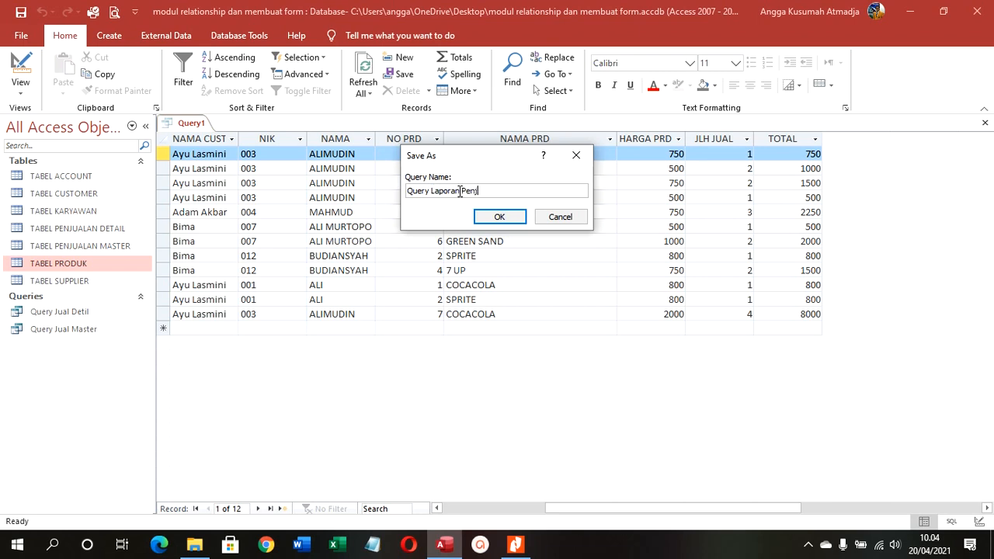
{"action": "left_click", "coordinate": [498, 217]}
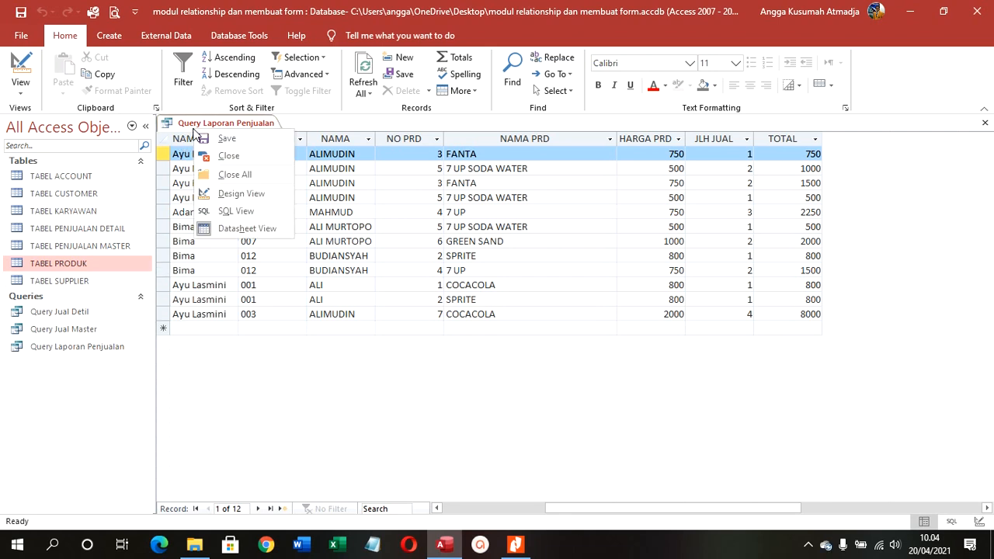
{"action": "right_click", "coordinate": [195, 129]}
{"action": "left_click", "coordinate": [228, 158]}
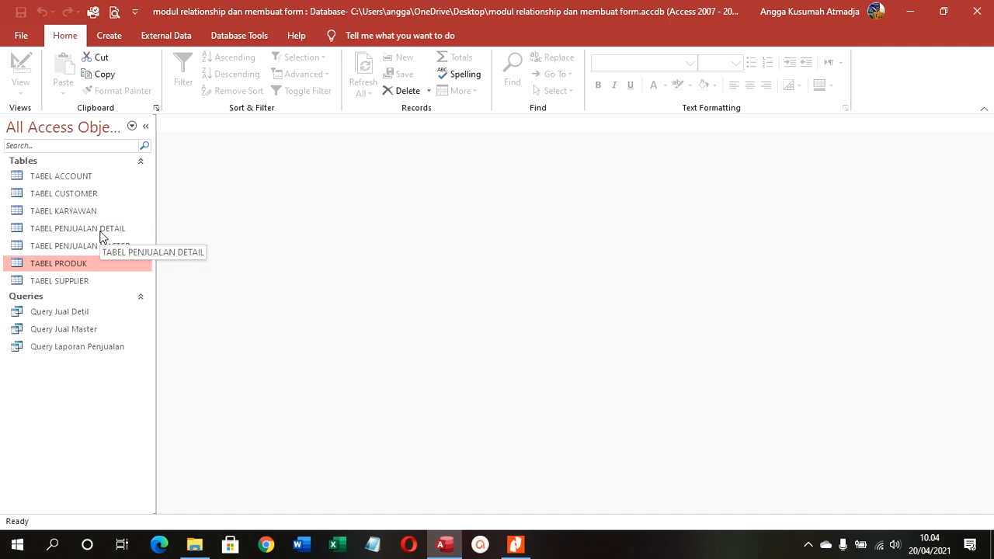
{"action": "left_click", "coordinate": [127, 245]}
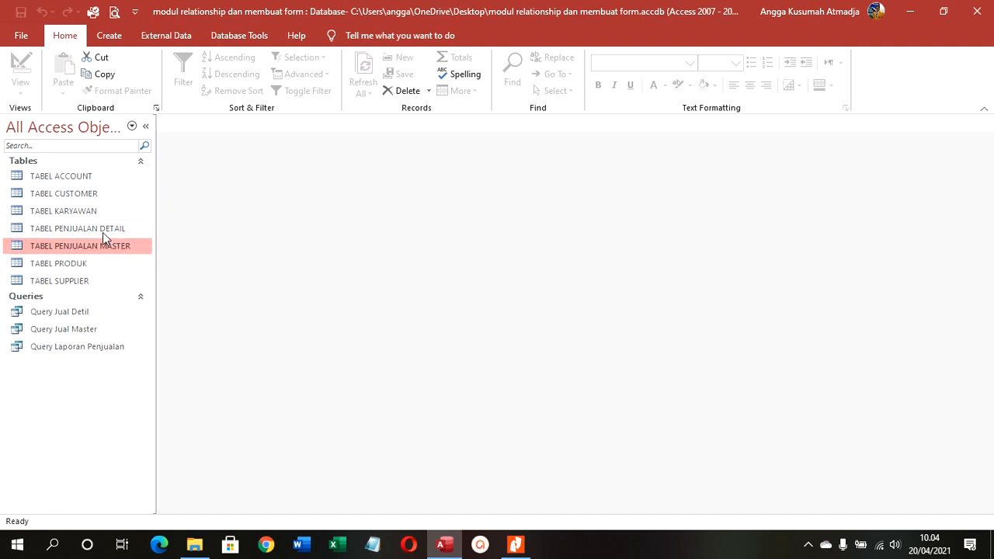
{"action": "left_click", "coordinate": [103, 232]}
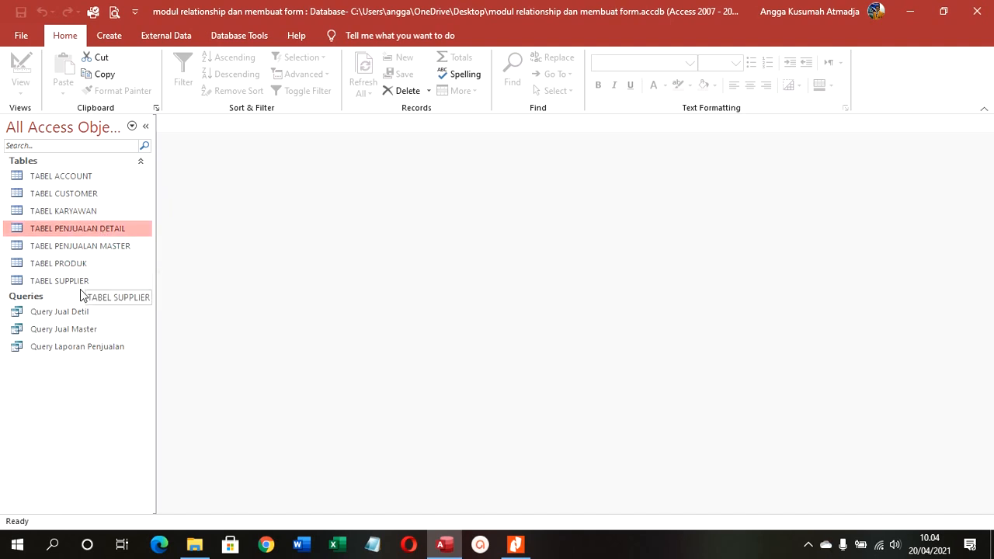
{"action": "left_click", "coordinate": [74, 314]}
{"action": "left_click", "coordinate": [79, 327]}
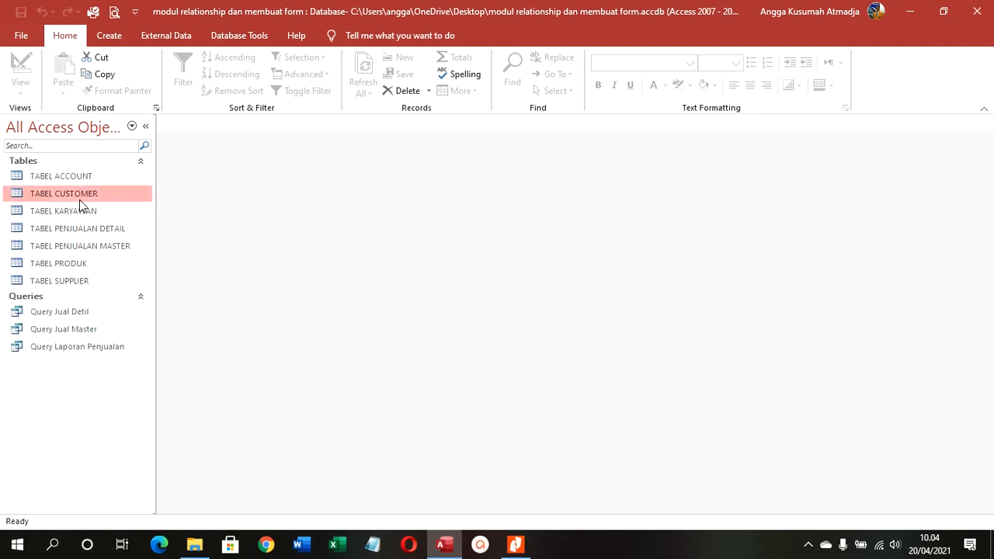
{"action": "left_click", "coordinate": [78, 282]}
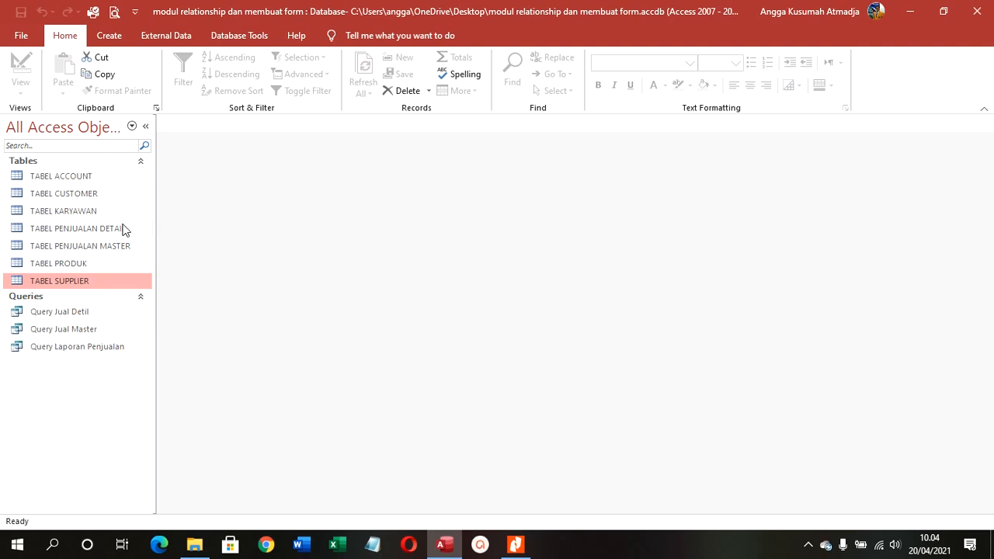
Examine the field definitions of TABEL KARYAWAN in Design View and close the table.
{"action": "left_click", "coordinate": [89, 217]}
{"action": "right_click", "coordinate": [92, 215]}
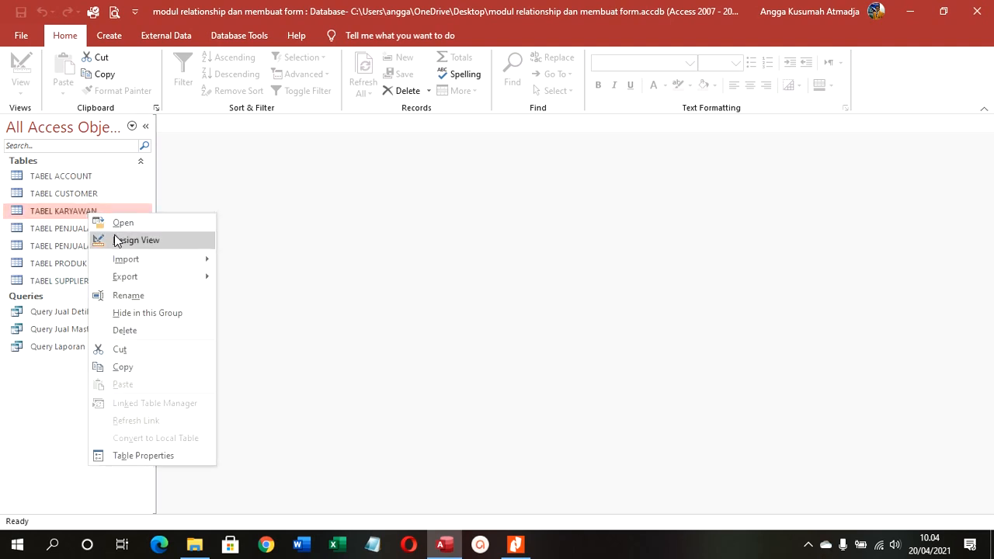
{"action": "left_click", "coordinate": [115, 235]}
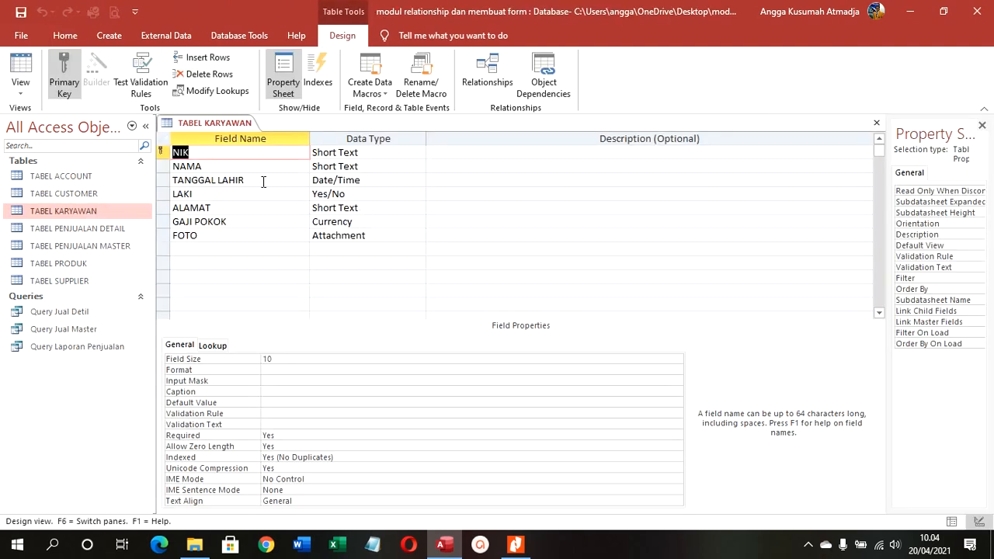
{"action": "right_click", "coordinate": [233, 123]}
{"action": "left_click", "coordinate": [255, 145]}
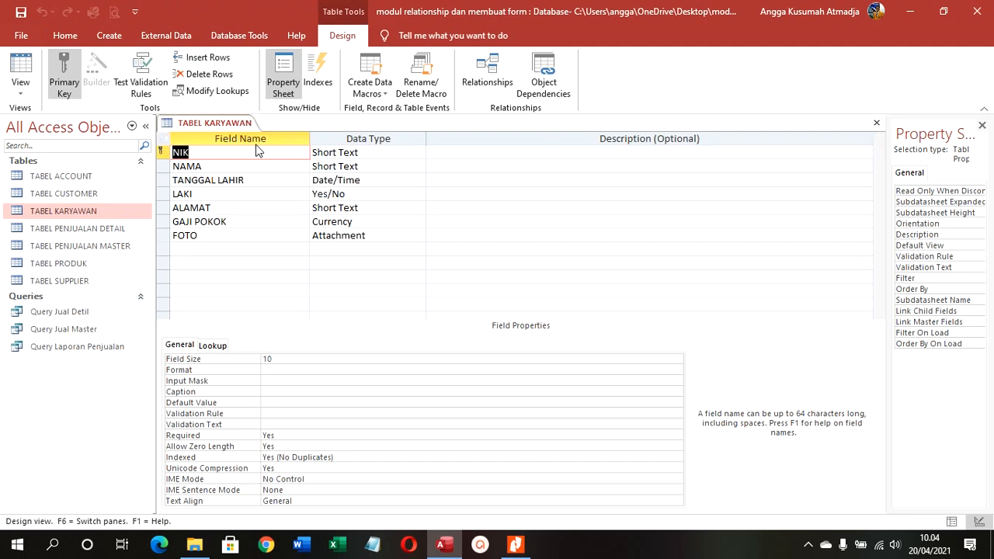
Create a columnar form from all fields of TABEL KARYAWAN with the Form Wizard, titled FORM KARYAWAN.
{"action": "left_click", "coordinate": [109, 36]}
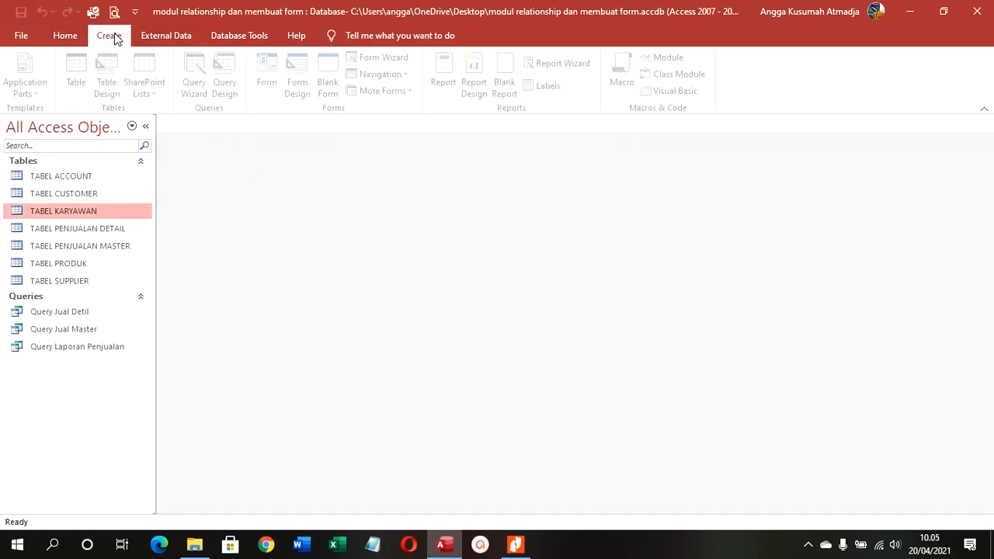
{"action": "left_click", "coordinate": [369, 61]}
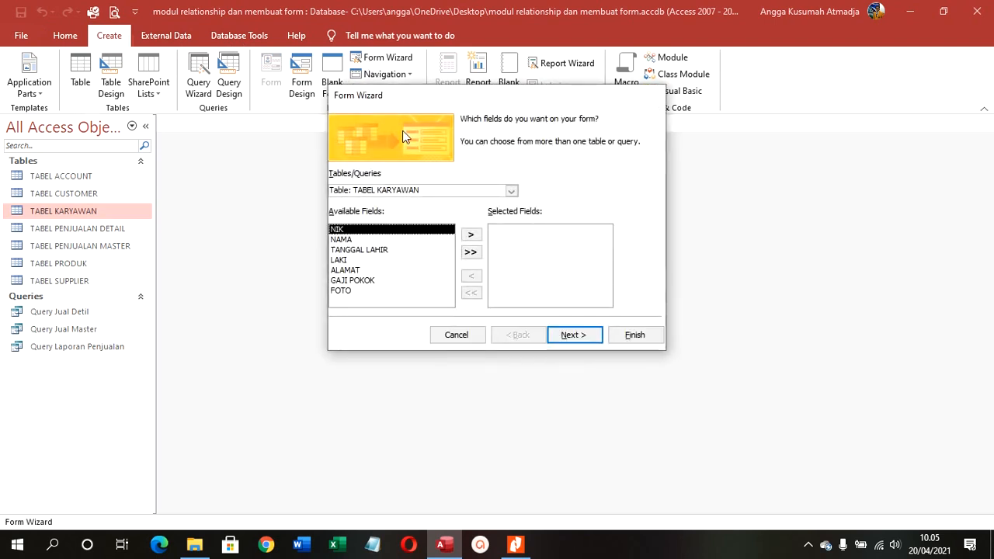
{"action": "left_click", "coordinate": [471, 252]}
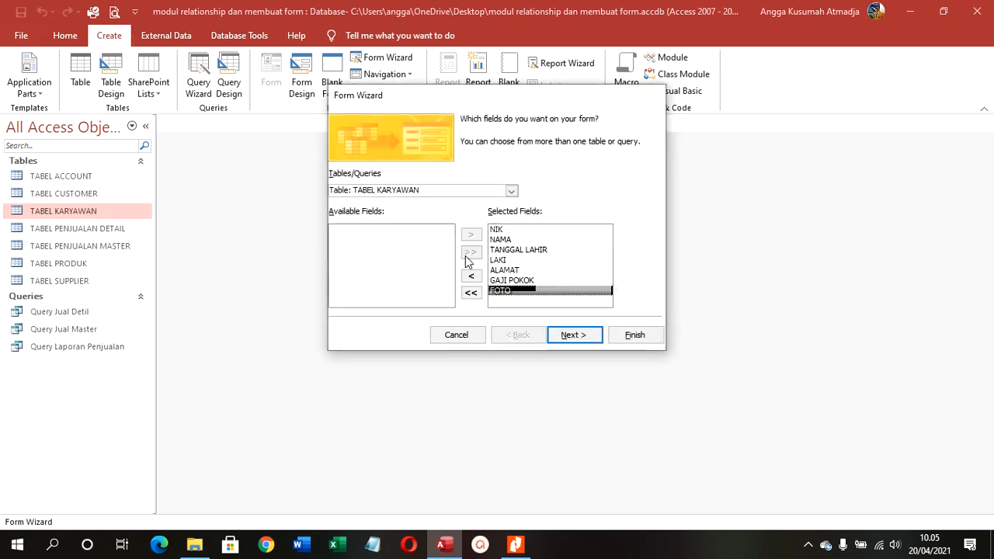
{"action": "left_click", "coordinate": [553, 337]}
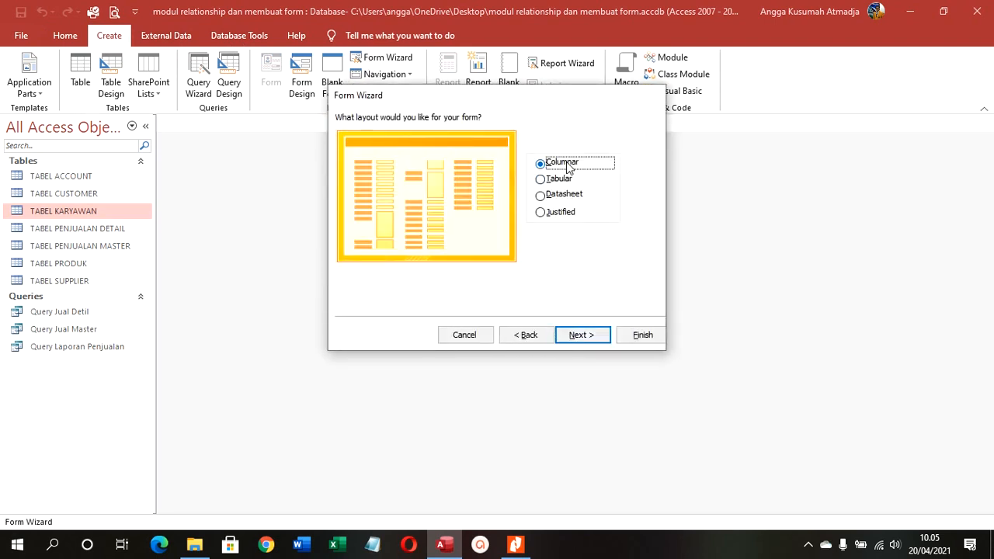
{"action": "left_click", "coordinate": [574, 337]}
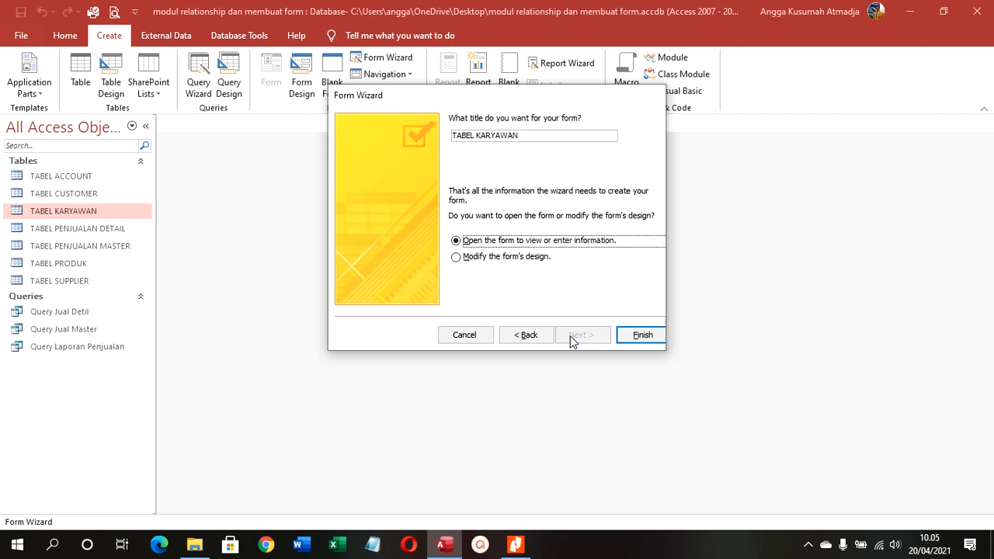
{"action": "double_click", "coordinate": [465, 136]}
{"action": "type", "text": "FORM"}
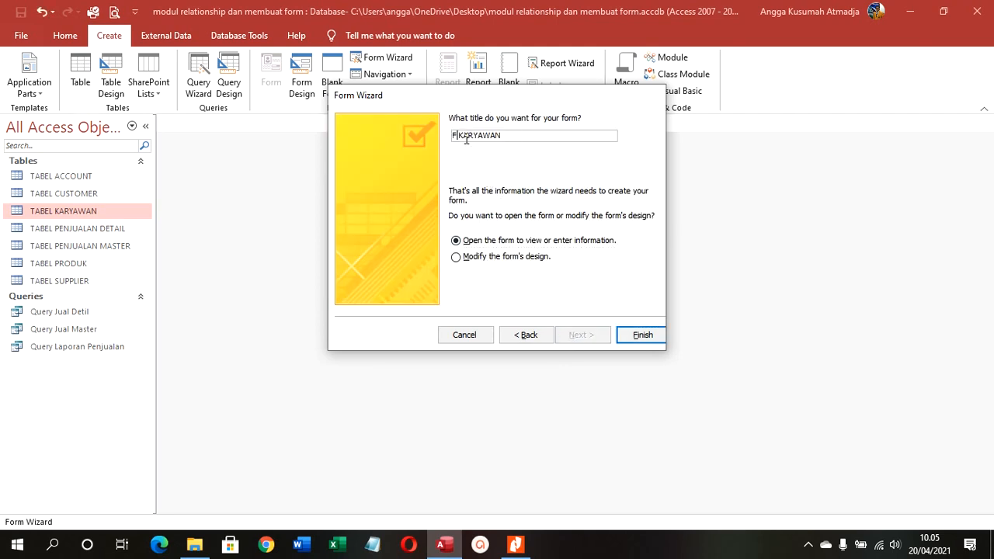
{"action": "left_click", "coordinate": [633, 332]}
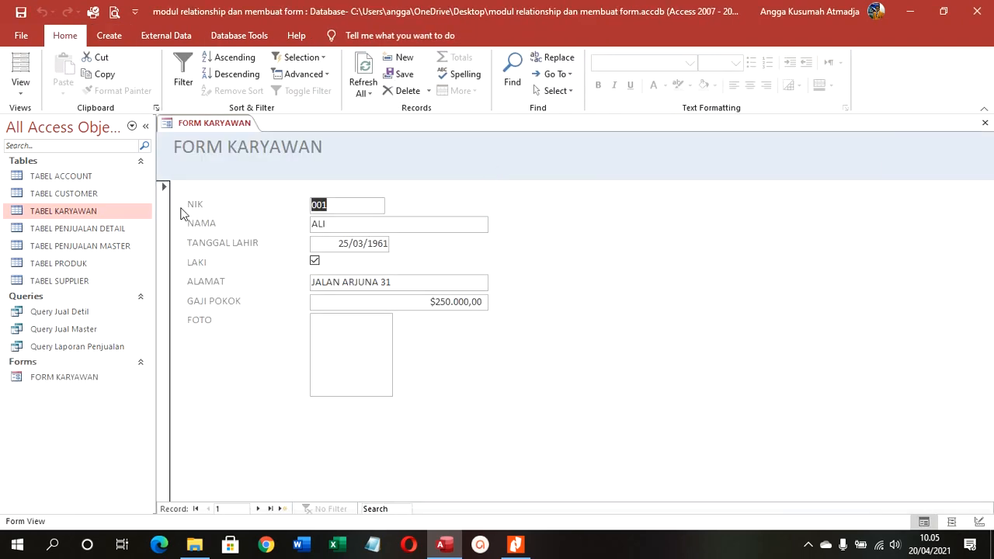
Open FORM KARYAWAN in Design View and set the form's Record Selectors property to No.
{"action": "right_click", "coordinate": [213, 165]}
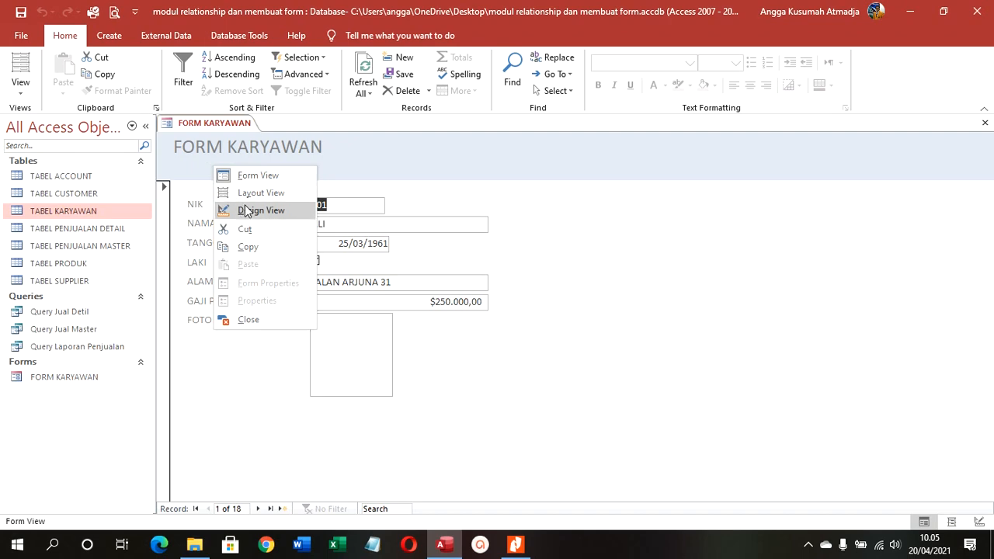
{"action": "left_click", "coordinate": [245, 210]}
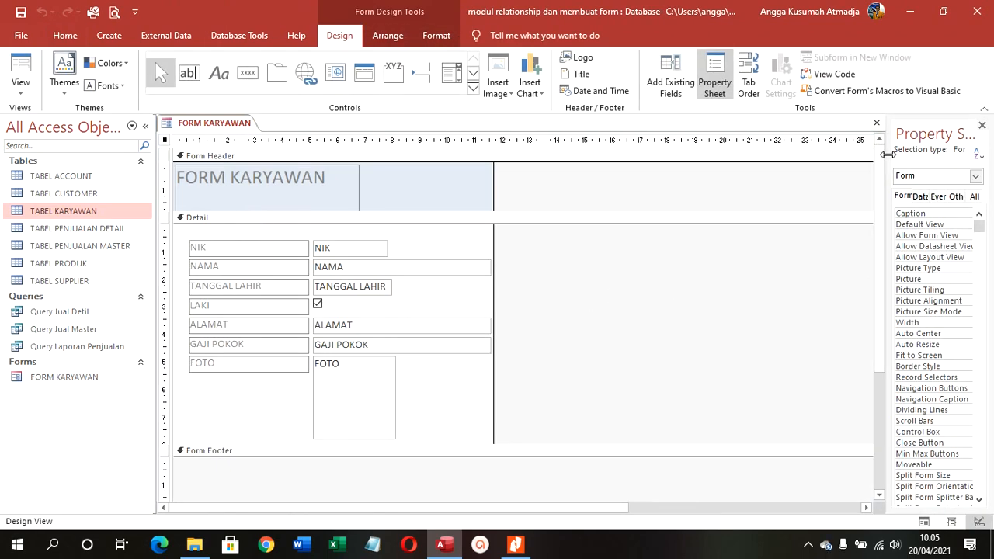
{"action": "left_click_drag", "start_coordinate": [892, 155], "coordinate": [747, 163]}
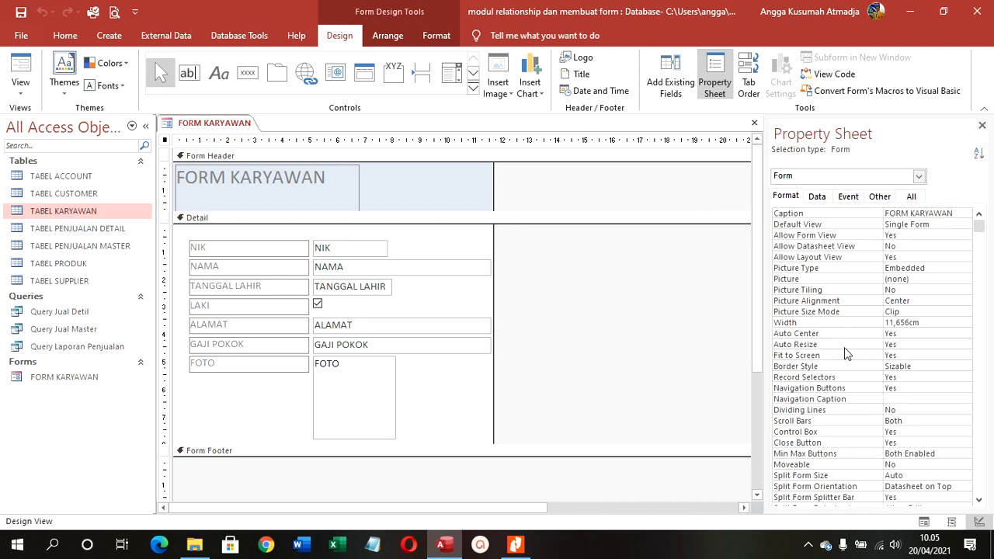
{"action": "left_click", "coordinate": [907, 376]}
{"action": "double_click", "coordinate": [899, 377]}
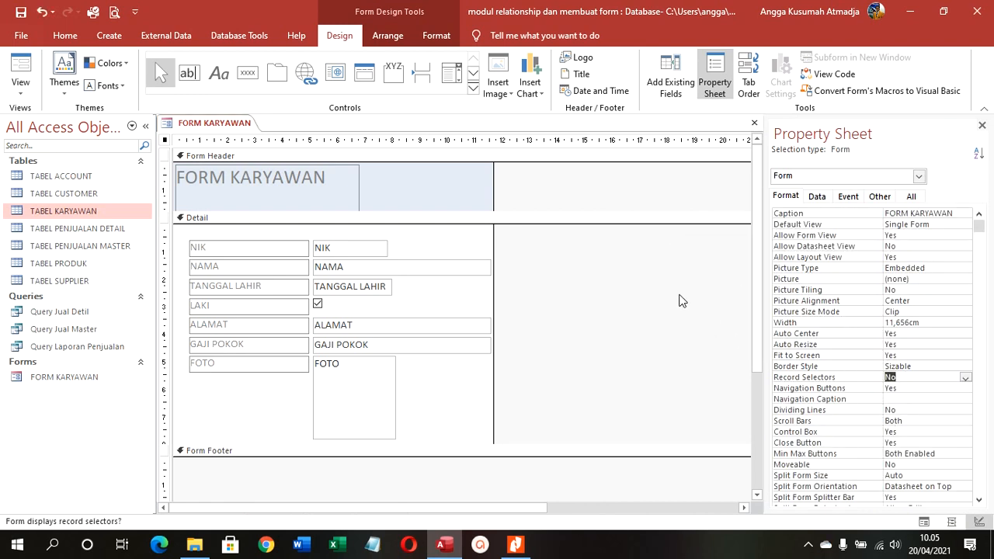
Fill the background of the form's Detail section with the standard light green, #A7DA4E.
{"action": "left_click", "coordinate": [194, 233]}
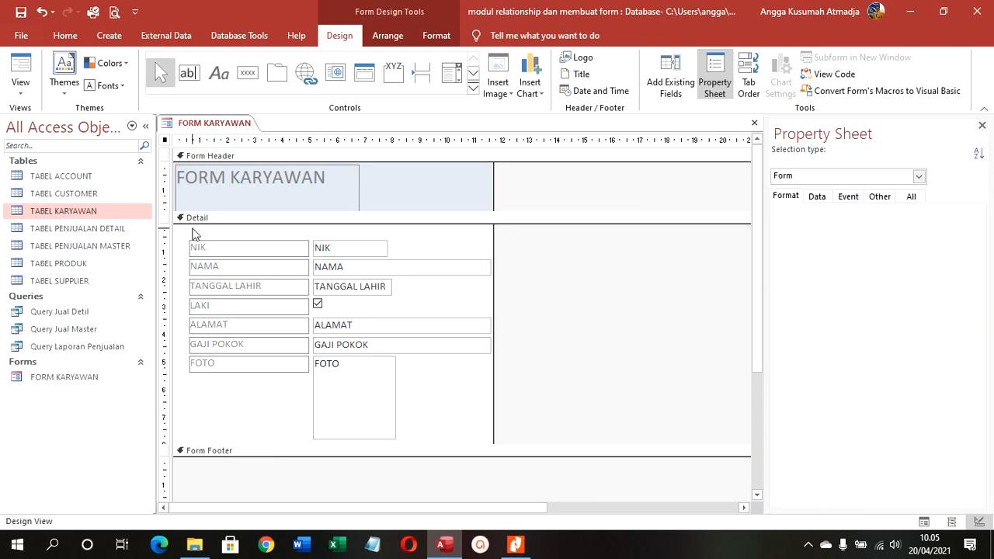
{"action": "left_click", "coordinate": [410, 187]}
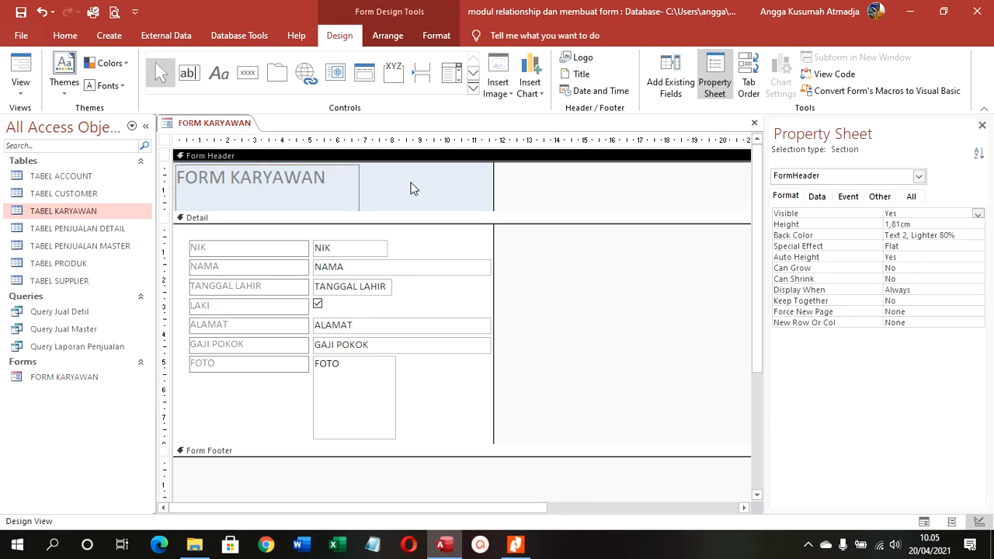
{"action": "left_click", "coordinate": [444, 246]}
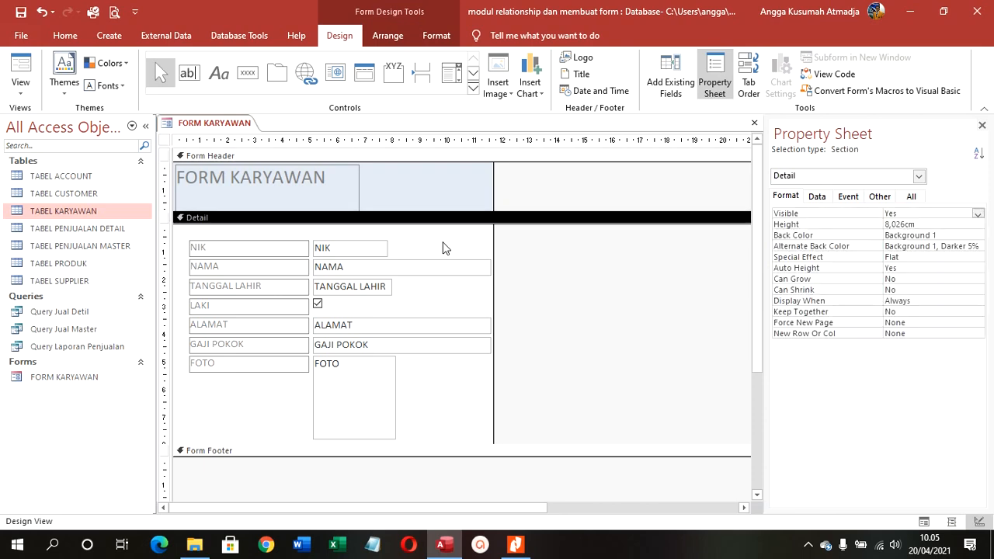
{"action": "left_click", "coordinate": [430, 36]}
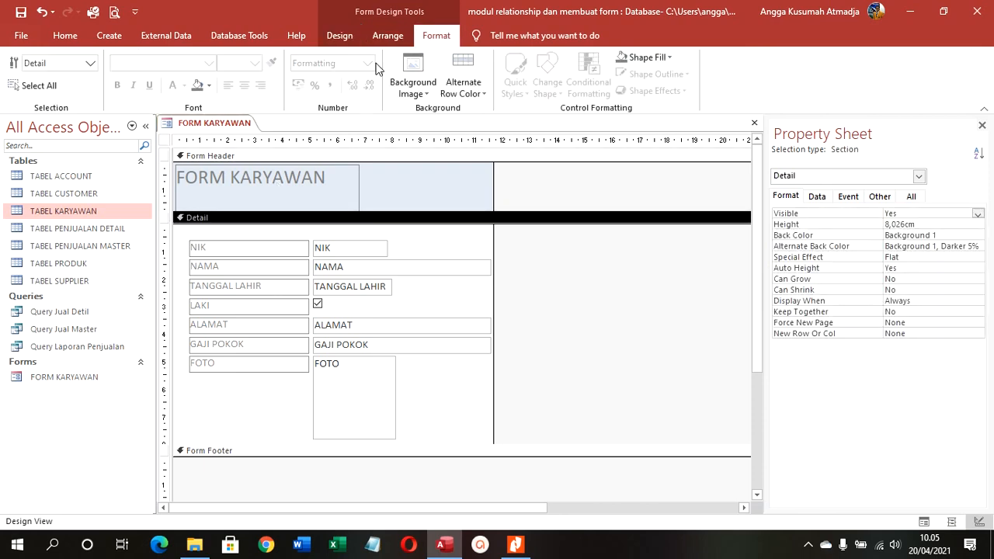
{"action": "left_click", "coordinate": [208, 85]}
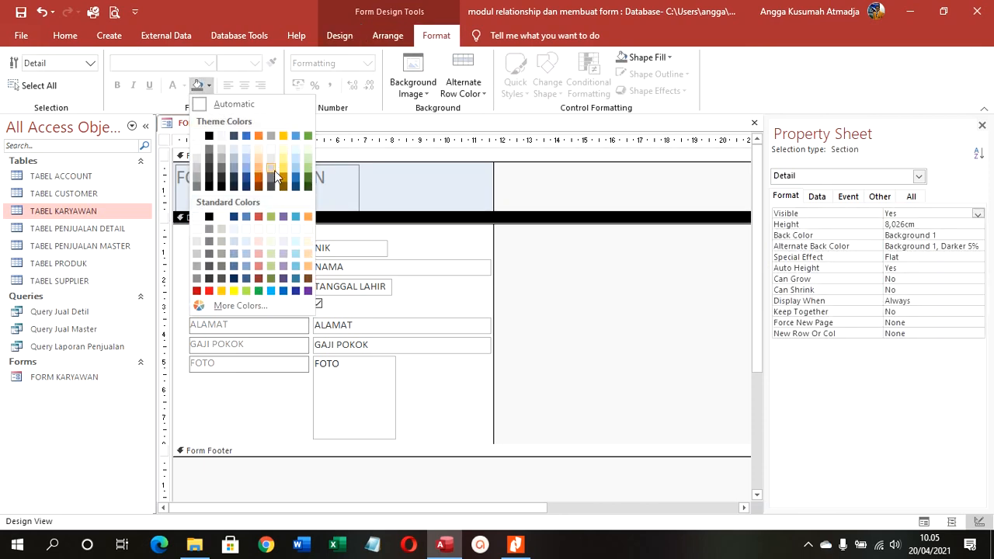
{"action": "left_click", "coordinate": [246, 291]}
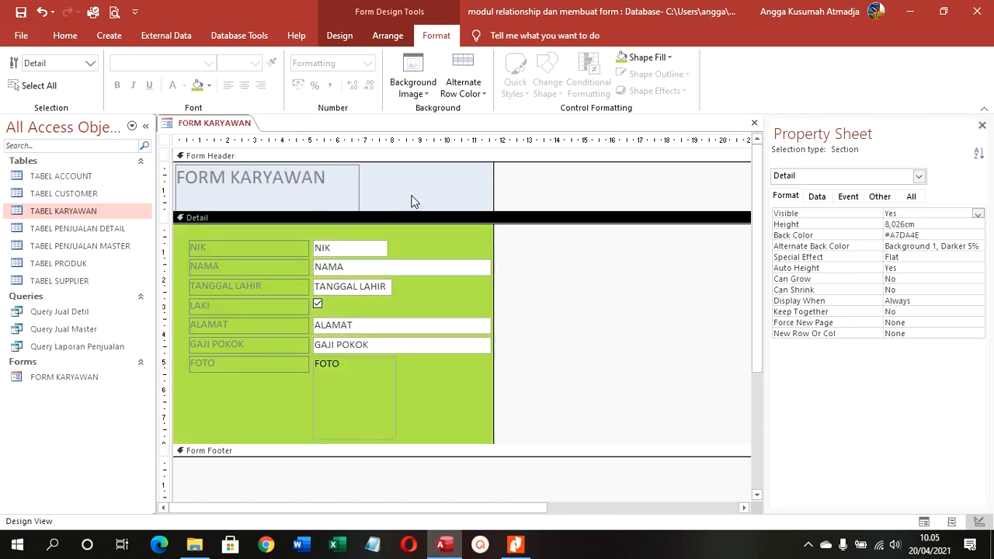
Fill the Form Header section's background with standard yellow.
{"action": "left_click", "coordinate": [411, 200]}
{"action": "left_click", "coordinate": [209, 85]}
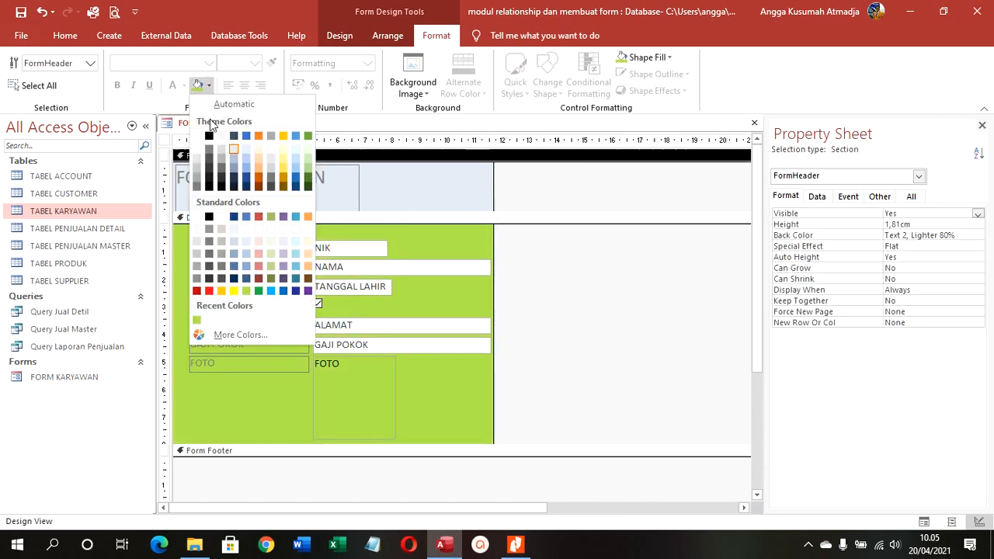
{"action": "left_click", "coordinate": [233, 291]}
Make the field labels from NIK to FOTO in the Detail section bold with the automatic black font colour.
{"action": "left_click_drag", "start_coordinate": [210, 233], "coordinate": [211, 380]}
{"action": "left_click", "coordinate": [183, 86]}
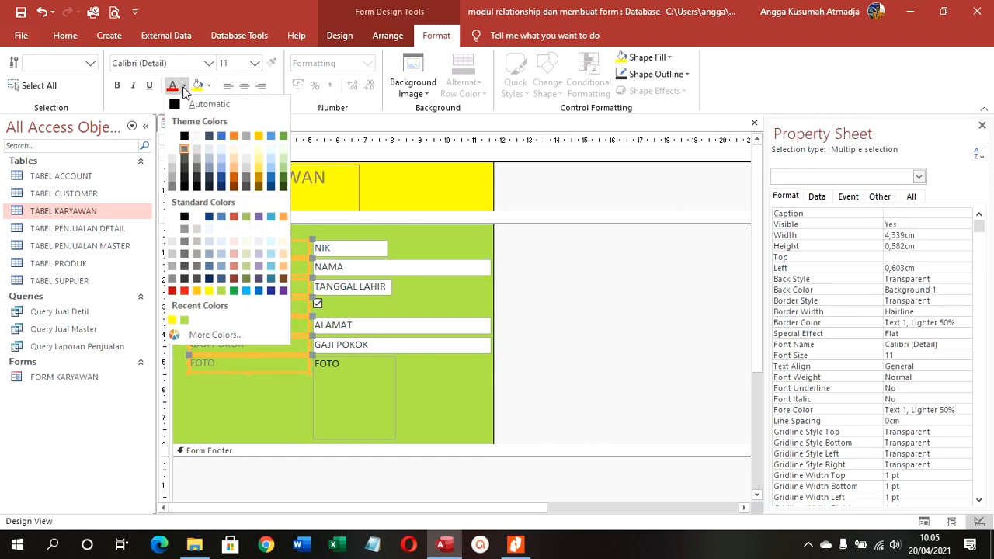
{"action": "left_click", "coordinate": [181, 106]}
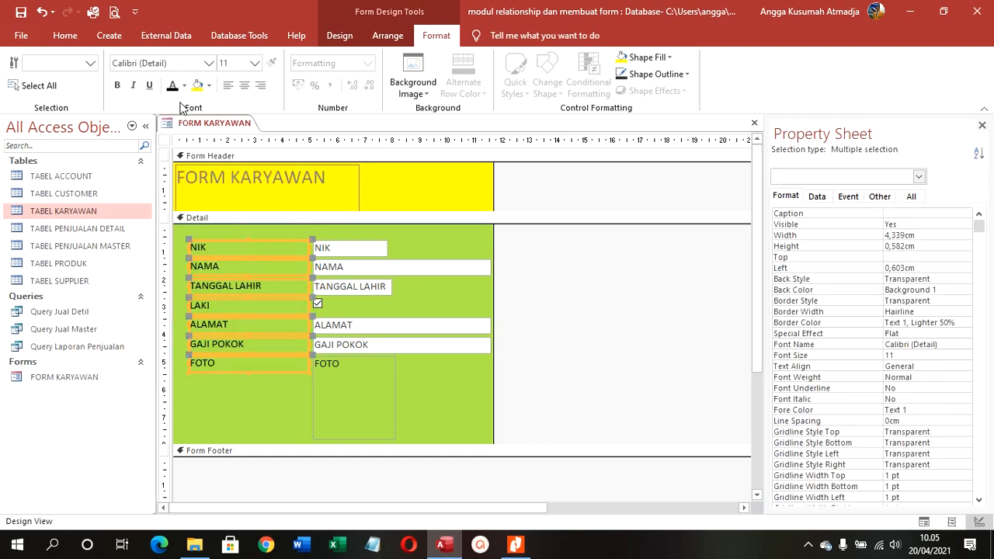
{"action": "left_click", "coordinate": [117, 85]}
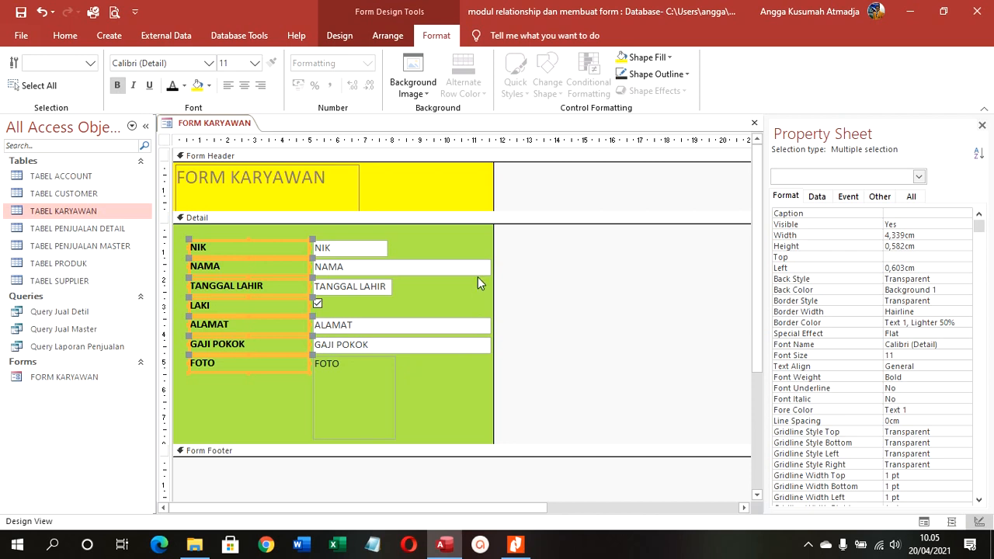
Widen the form to about 18 cm and move the FOTO box and its label to the right of the other fields.
{"action": "left_click_drag", "start_coordinate": [493, 243], "coordinate": [666, 294]}
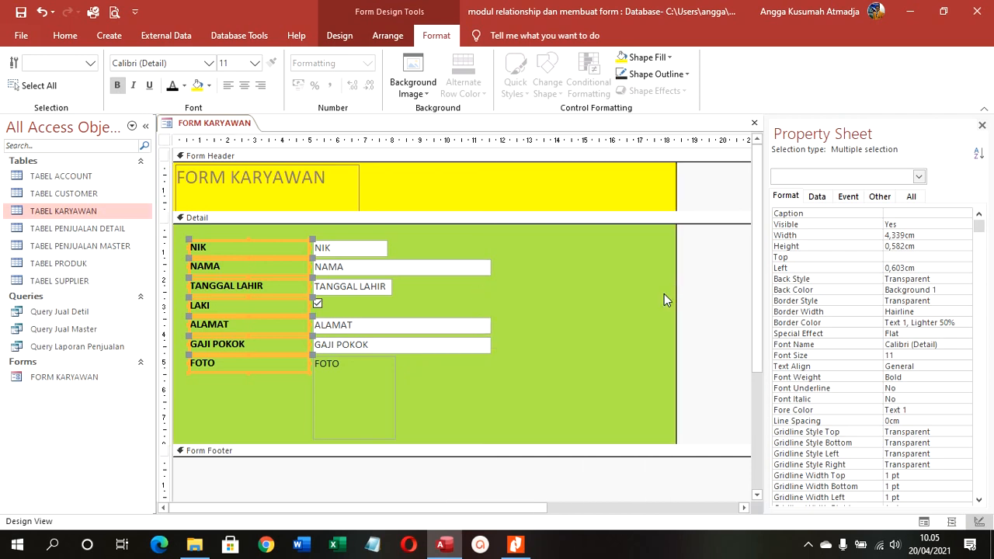
{"action": "left_click_drag", "start_coordinate": [373, 392], "coordinate": [621, 298]}
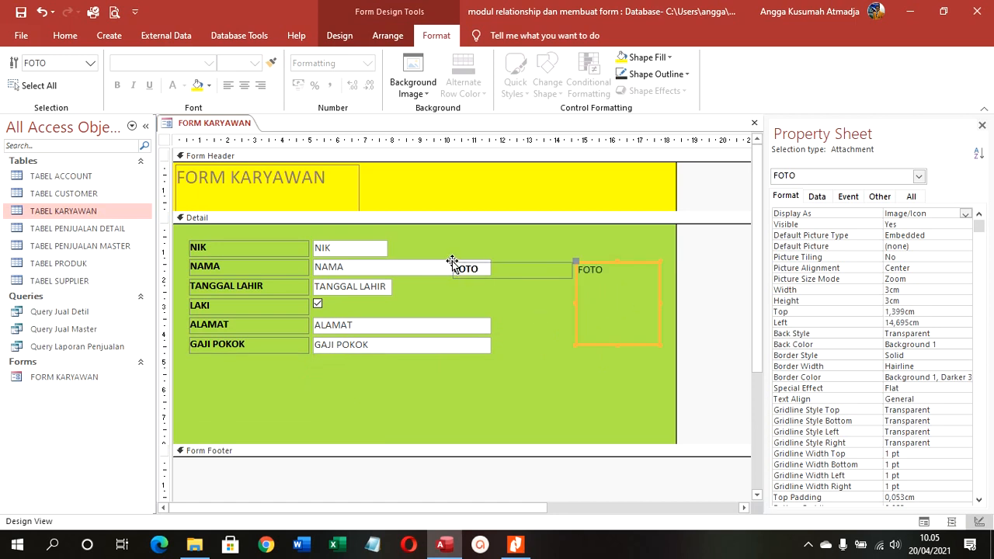
{"action": "left_click_drag", "start_coordinate": [452, 261], "coordinate": [501, 236]}
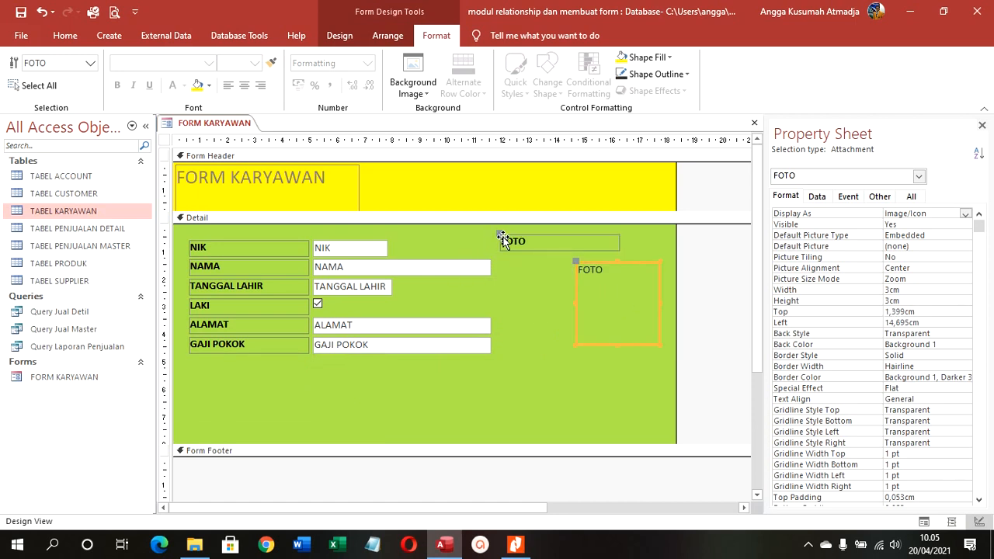
Fit the FOTO box directly under its label at about 5.8 by 5 cm and set its picture size mode to Stretch.
{"action": "left_click_drag", "start_coordinate": [575, 263], "coordinate": [500, 256]}
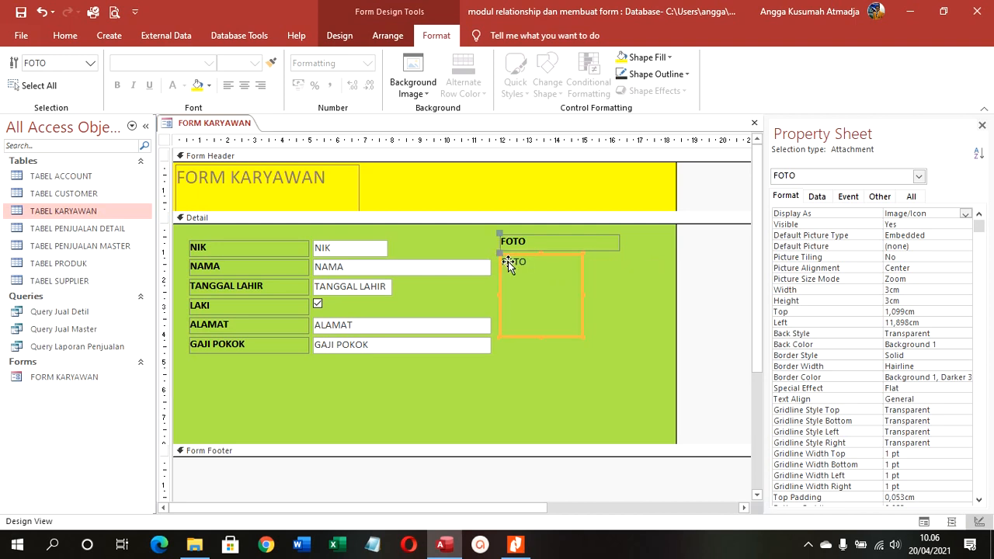
{"action": "left_click_drag", "start_coordinate": [580, 336], "coordinate": [654, 391]}
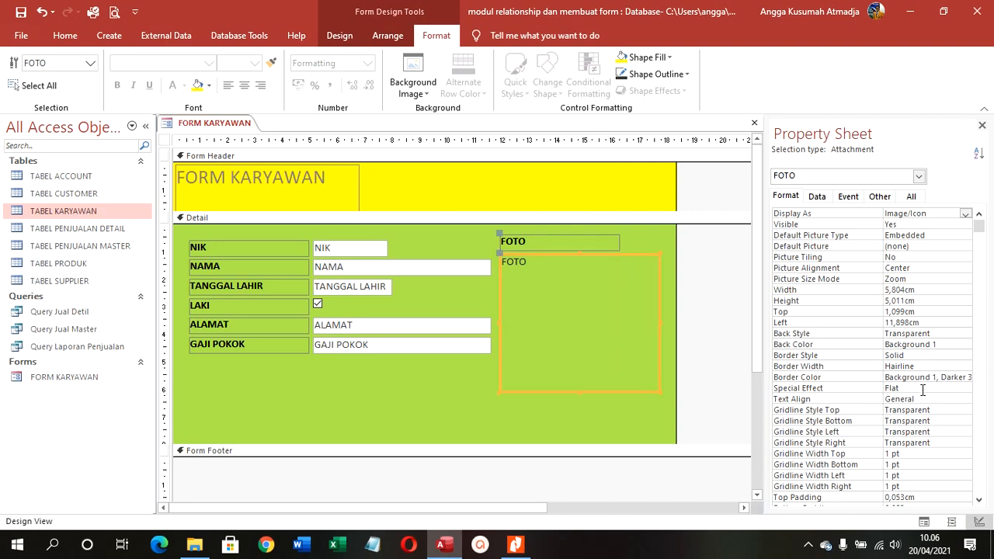
{"action": "double_click", "coordinate": [918, 278]}
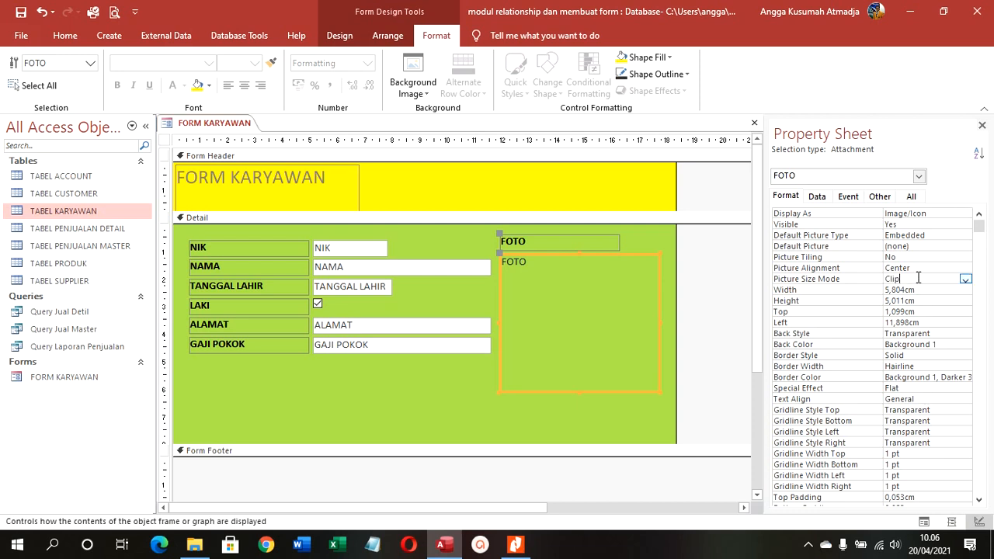
{"action": "double_click", "coordinate": [918, 278]}
Shift the FORM KARYAWAN header label down slightly and stretch it across the header to about 16.9 cm wide, aligned with the field labels.
{"action": "left_click_drag", "start_coordinate": [299, 186], "coordinate": [469, 195]}
{"action": "left_click", "coordinate": [490, 191]}
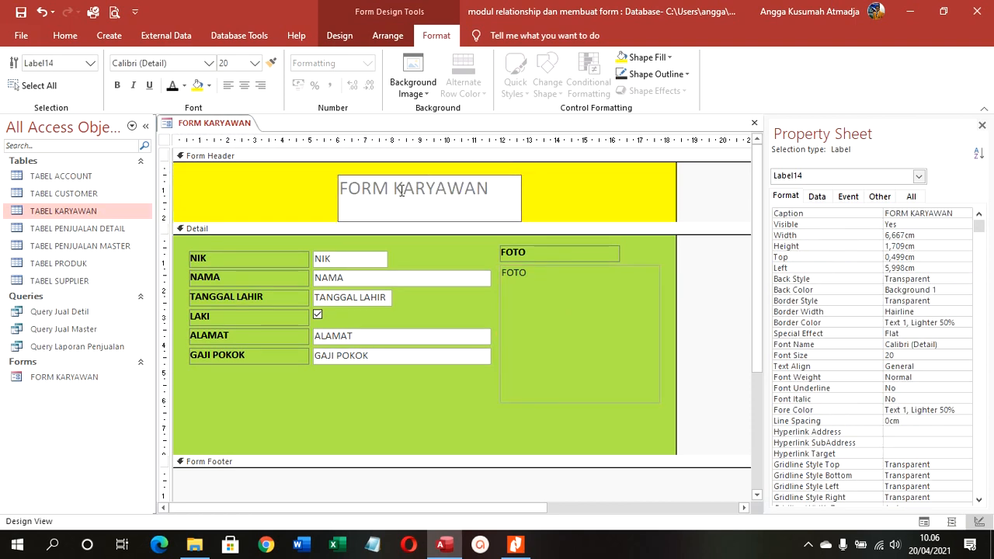
{"action": "left_click", "coordinate": [338, 204]}
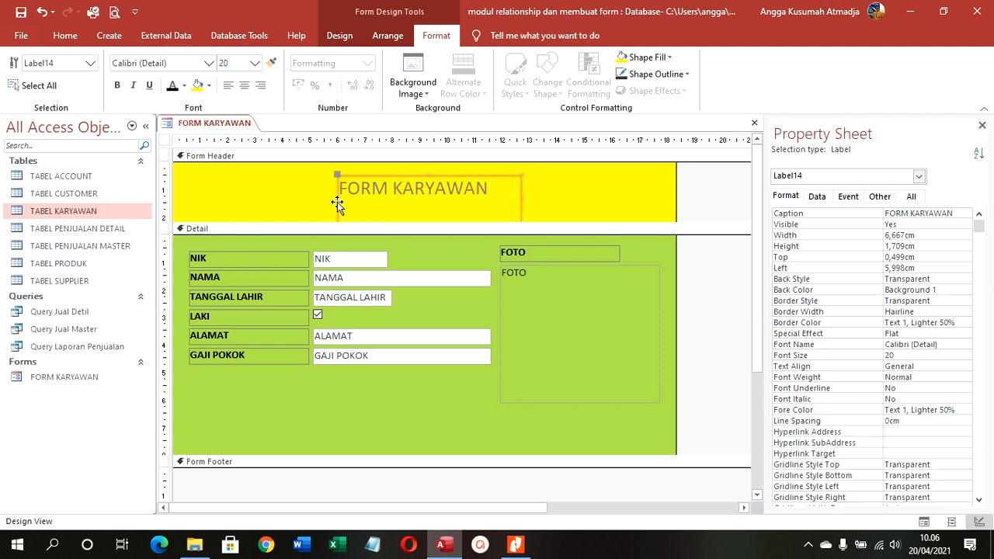
{"action": "left_click_drag", "start_coordinate": [337, 201], "coordinate": [189, 200]}
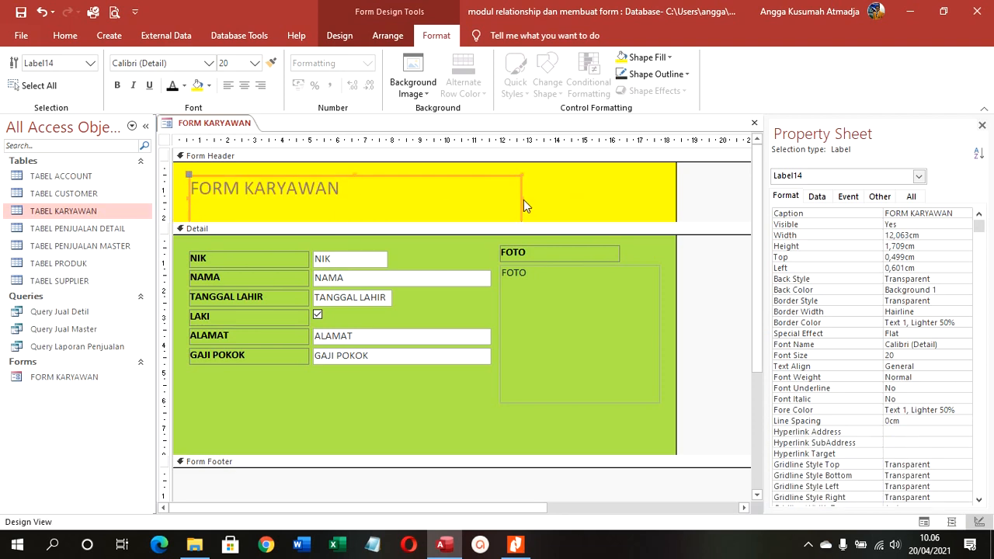
{"action": "left_click_drag", "start_coordinate": [523, 200], "coordinate": [656, 198]}
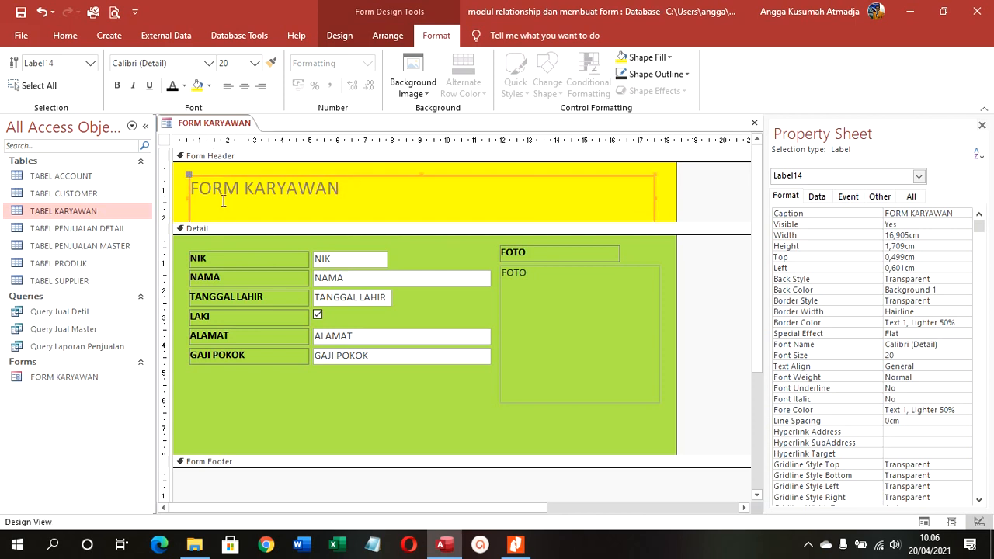
Replace the text of the header label with PT SUMKA WATI.
{"action": "left_click", "coordinate": [194, 189]}
{"action": "key", "text": "Escape"}
{"action": "key", "text": "F2"}
{"action": "type", "text": "PT"}
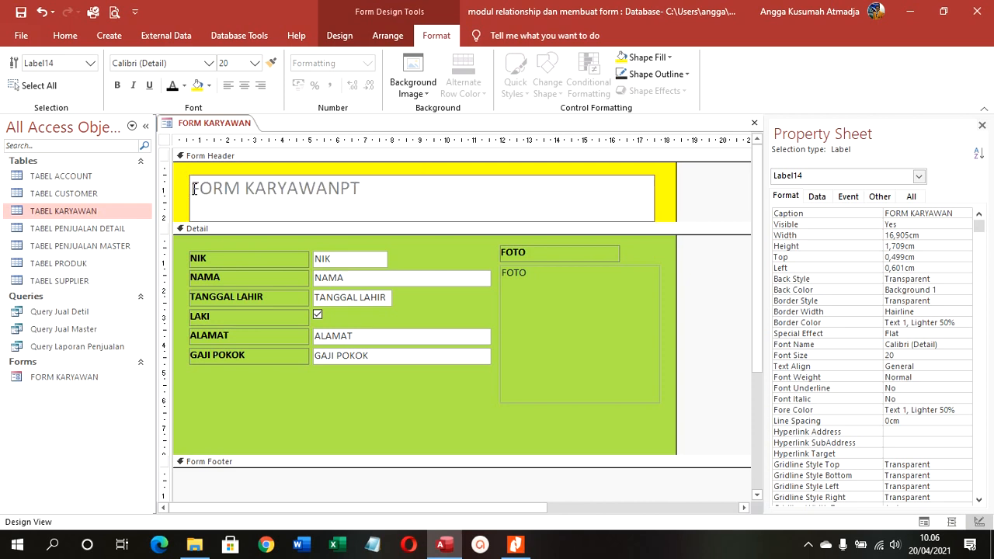
{"action": "key", "text": "BackSpace"}
{"action": "key", "text": "BackSpace"}
{"action": "key", "text": "BackSpace"}
{"action": "key", "text": "BackSpace"}
{"action": "key", "text": "BackSpace"}
{"action": "key", "text": "BackSpace"}
{"action": "key", "text": "BackSpace"}
{"action": "key", "text": "BackSpace"}
{"action": "key", "text": "BackSpace"}
{"action": "key", "text": "BackSpace"}
{"action": "key", "text": "BackSpace"}
{"action": "key", "text": "BackSpace"}
{"action": "key", "text": "BackSpace"}
{"action": "key", "text": "BackSpace"}
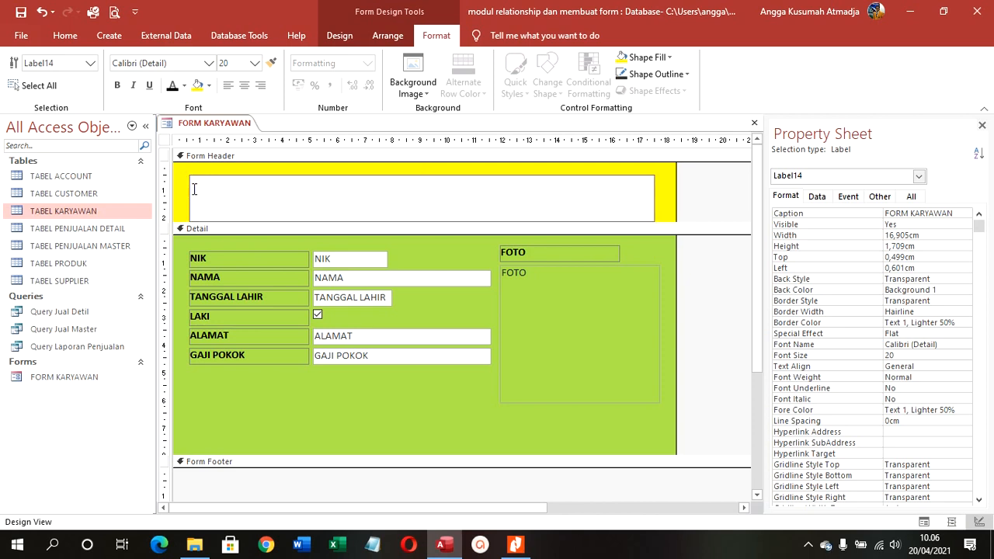
{"action": "type", "text": "PT SUMKA "}
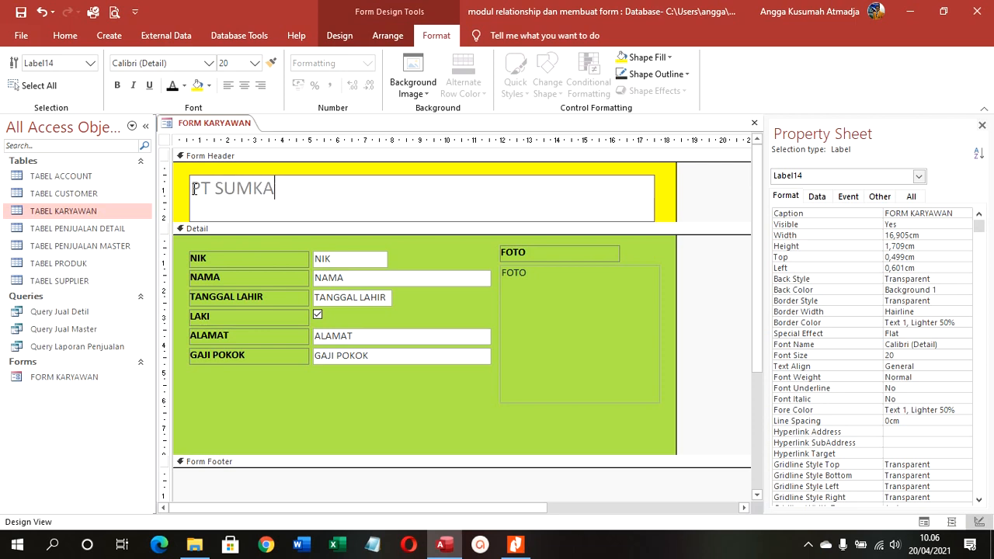
{"action": "type", "text": "WATI"}
{"action": "left_click", "coordinate": [668, 193]}
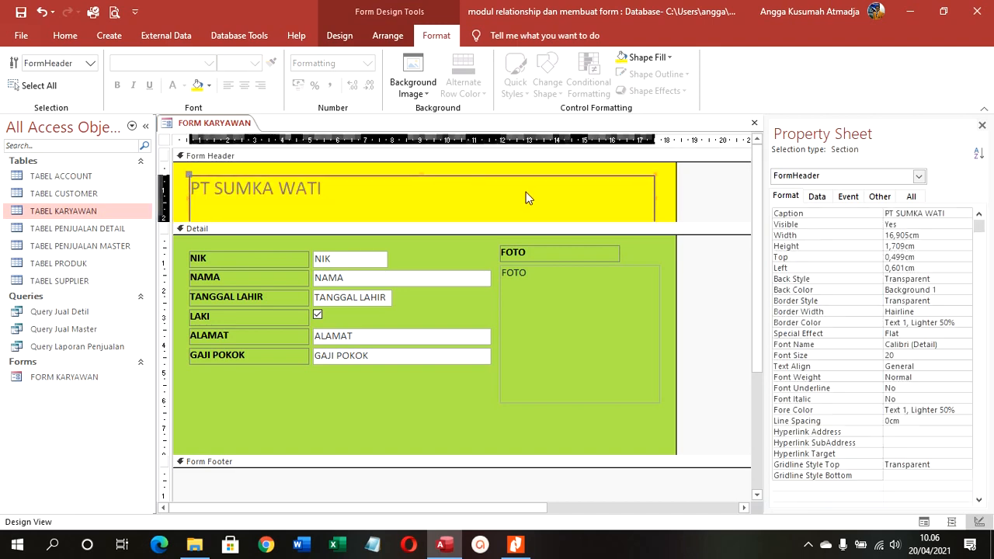
Reduce the PT SUMKA WATI label to a single line about 0.8 cm high and centre its text.
{"action": "left_click", "coordinate": [463, 179]}
{"action": "left_click", "coordinate": [421, 175]}
{"action": "left_click", "coordinate": [421, 176]}
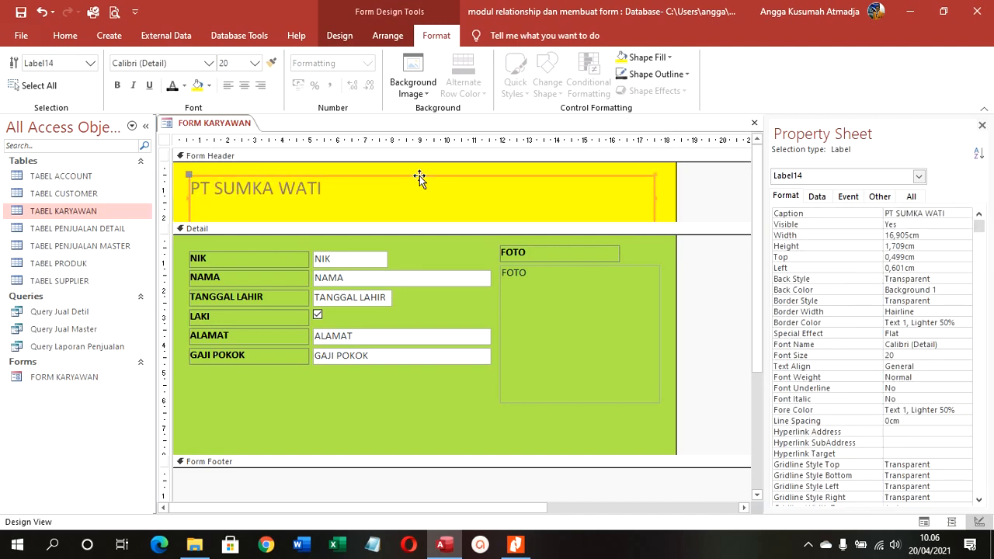
{"action": "mouse_move", "coordinate": [420, 175]}
{"action": "left_mouse_down"}
{"action": "mouse_move", "coordinate": [411, 200]}
{"action": "mouse_move", "coordinate": [412, 175]}
{"action": "left_mouse_up"}
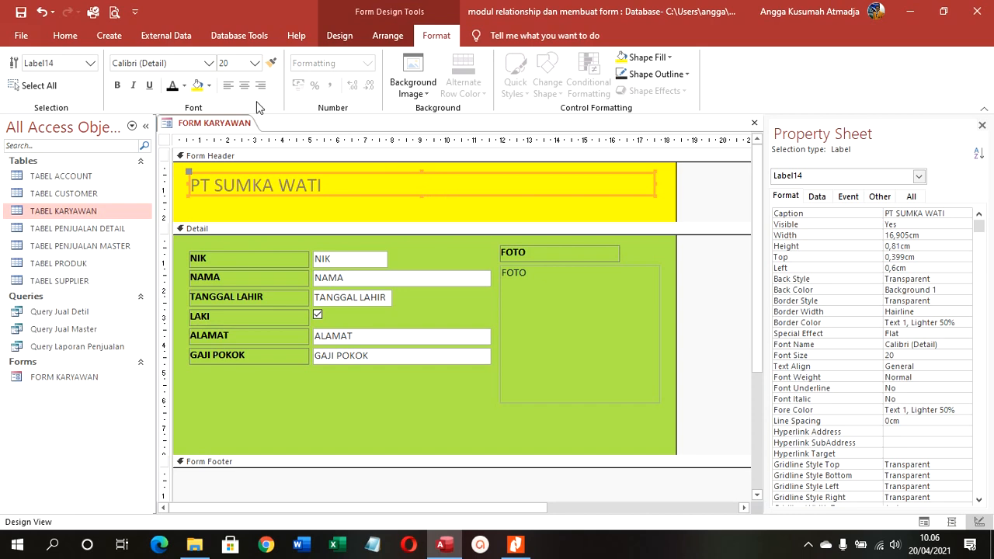
{"action": "left_click", "coordinate": [244, 85]}
Duplicate the PT SUMKA WATI label directly beneath the original in the Form Header and centre the copy's text.
{"action": "left_click", "coordinate": [383, 213]}
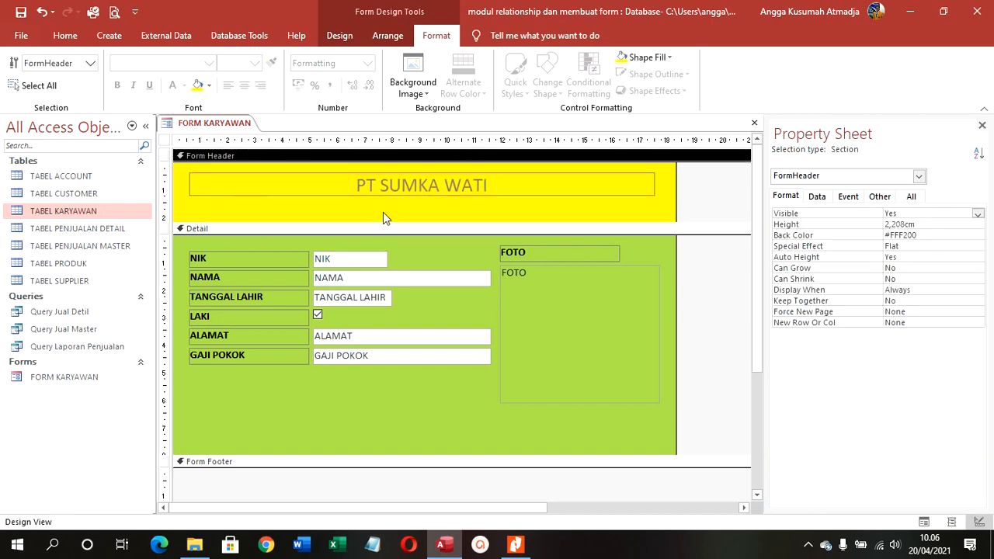
{"action": "key", "text": "ctrl+v"}
{"action": "left_click_drag", "start_coordinate": [416, 183], "coordinate": [429, 218]}
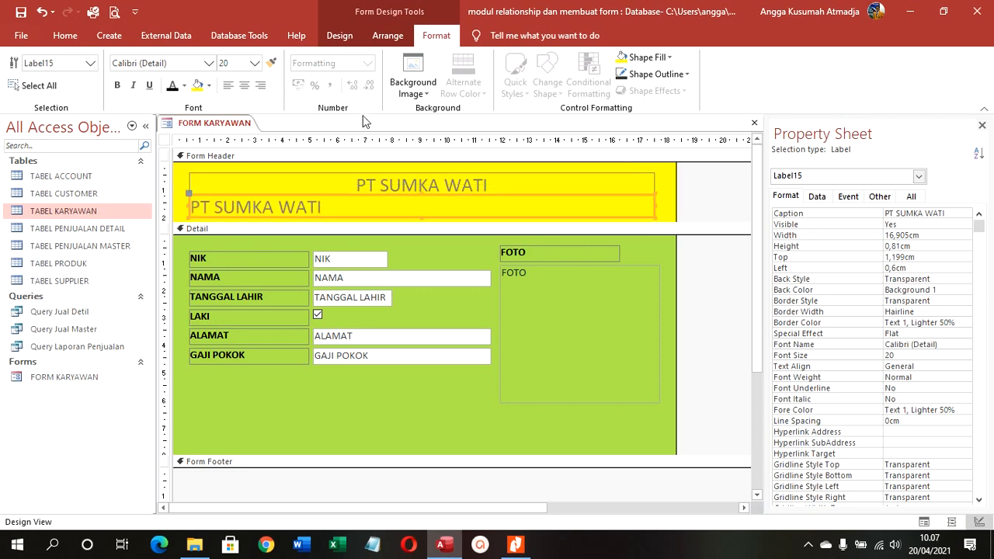
{"action": "left_click", "coordinate": [244, 85]}
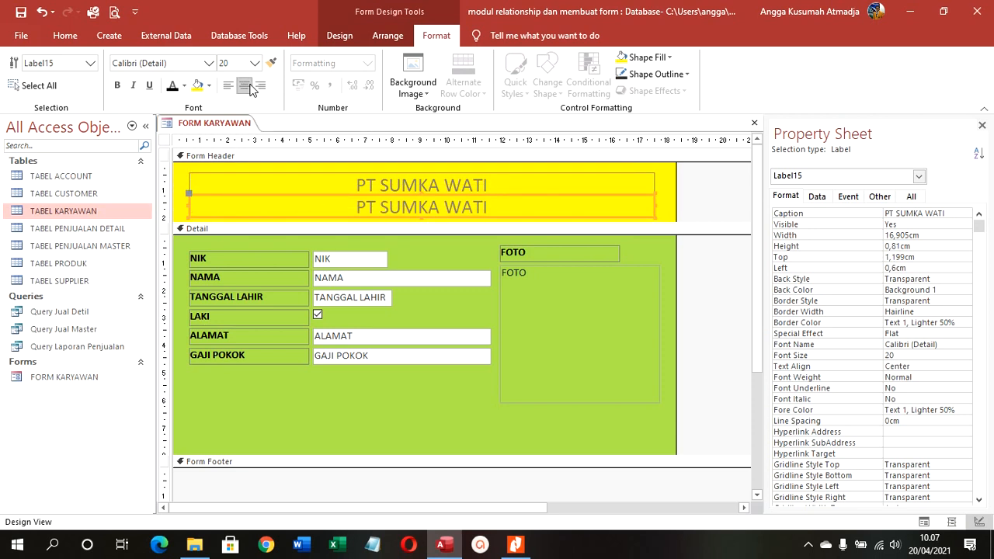
Make the upper PT SUMKA WATI label bold with the black font colour.
{"action": "left_click", "coordinate": [456, 181]}
{"action": "left_click", "coordinate": [175, 89]}
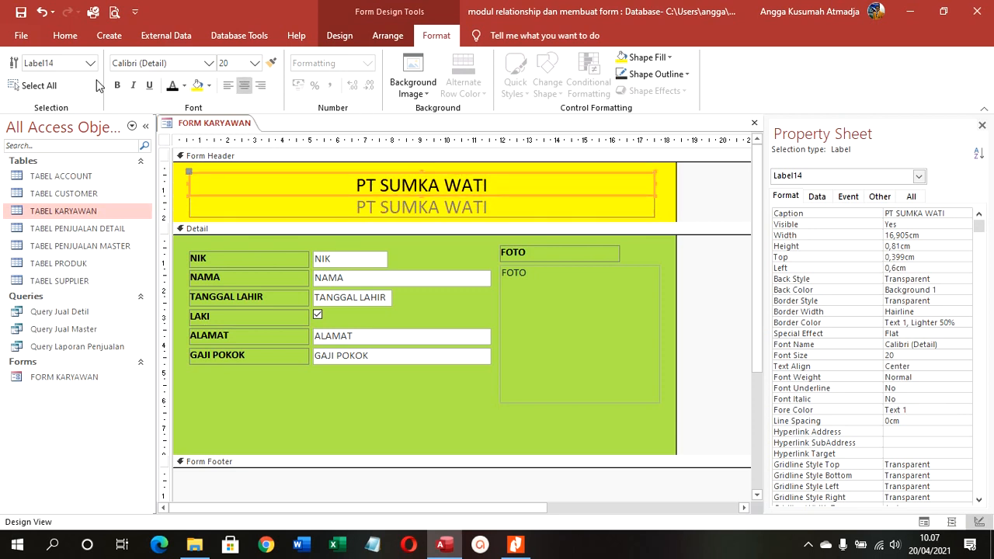
{"action": "left_click", "coordinate": [117, 87]}
Change the text of the lower header label to DATA KARYAWAN.
{"action": "left_click", "coordinate": [497, 207]}
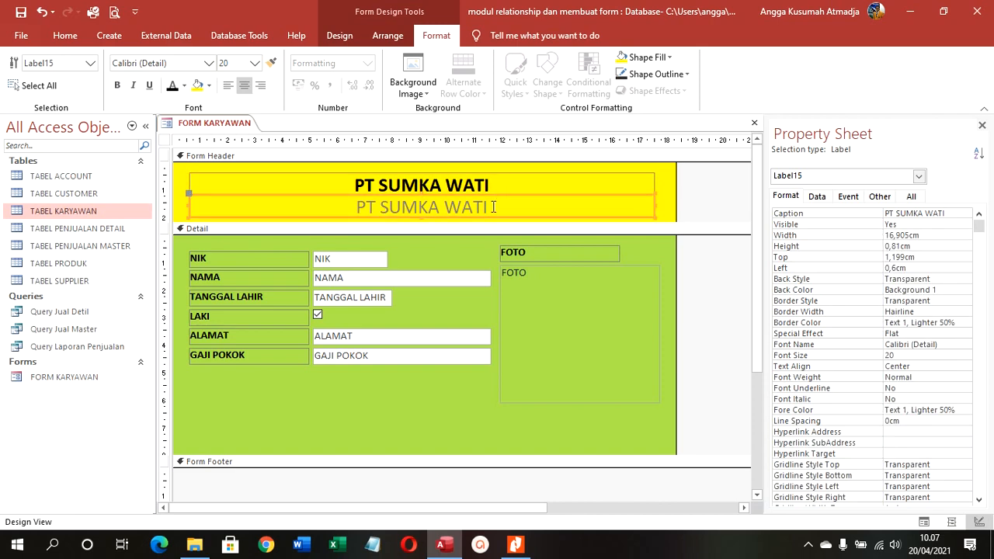
{"action": "double_click", "coordinate": [338, 205]}
{"action": "type", "text": "DA"}
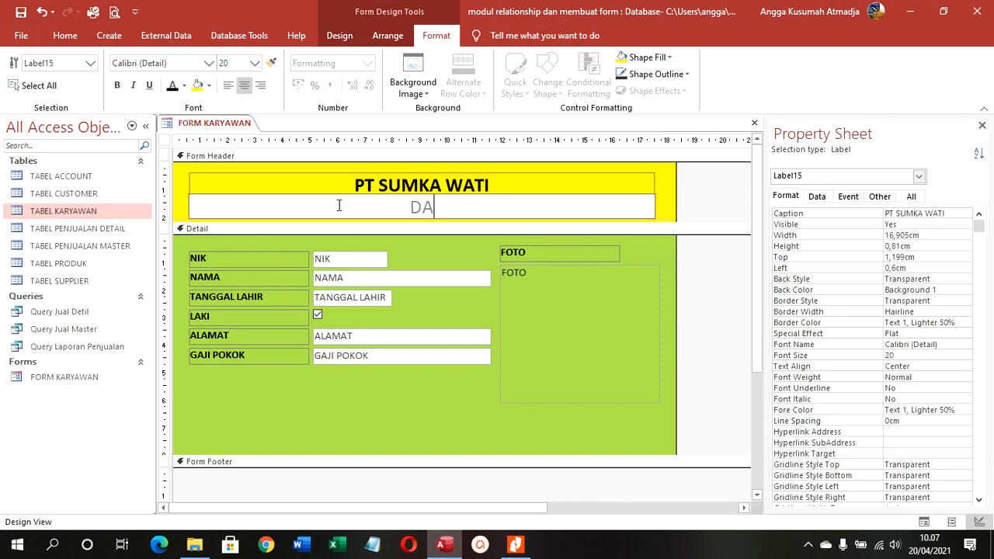
{"action": "type", "text": "TA KARYAWAN"}
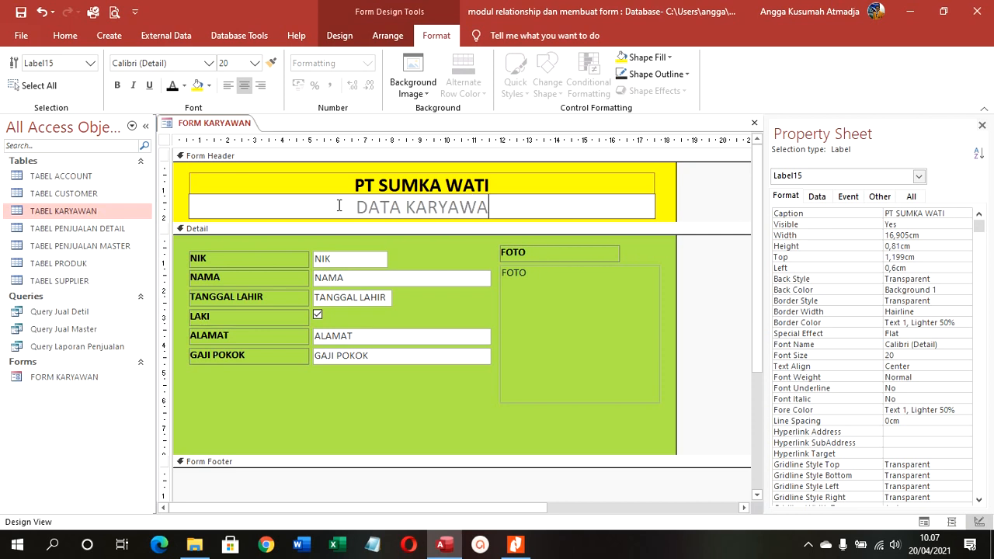
{"action": "left_click", "coordinate": [450, 250]}
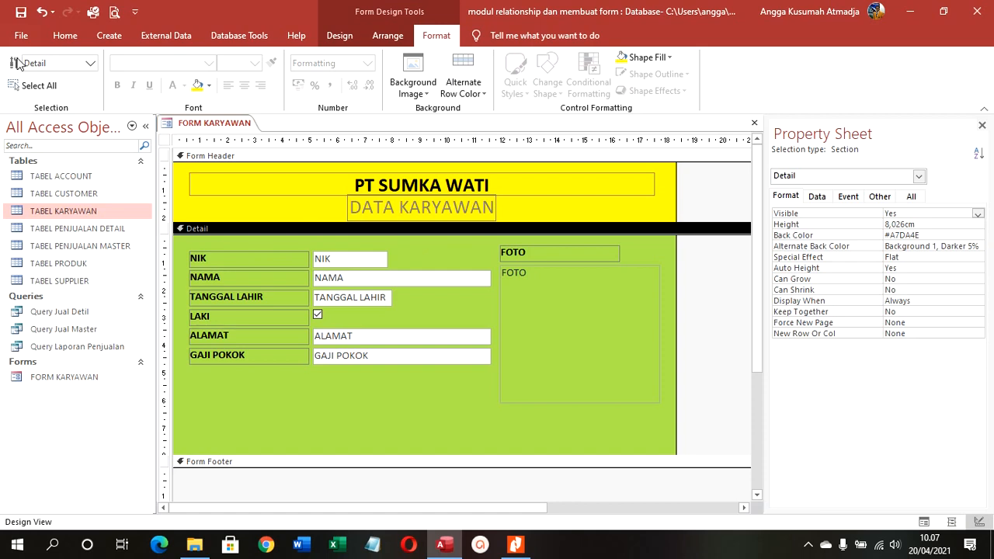
Give the DATA KARYAWAN label the black font colour and the Arial Rounded MT Bold font.
{"action": "left_click", "coordinate": [351, 202]}
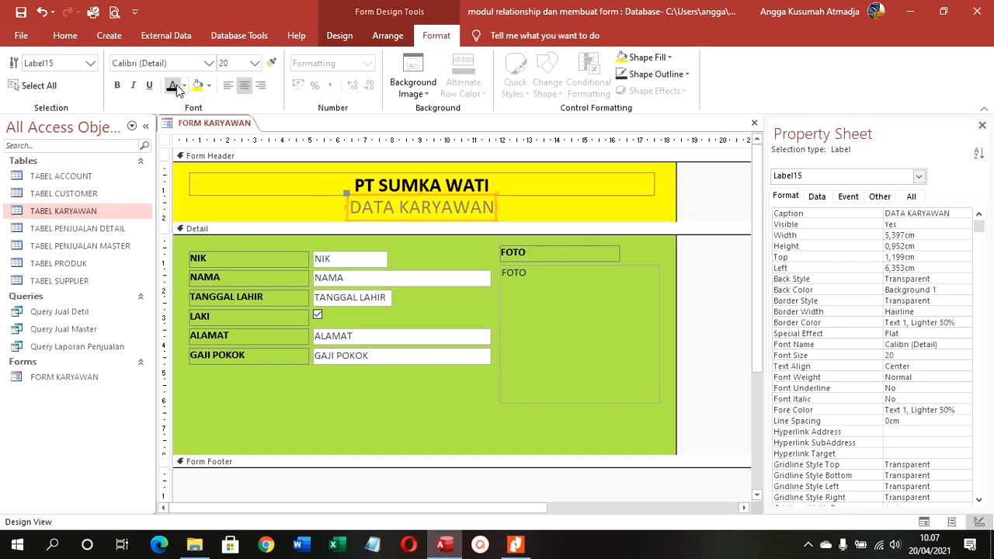
{"action": "left_click", "coordinate": [208, 63]}
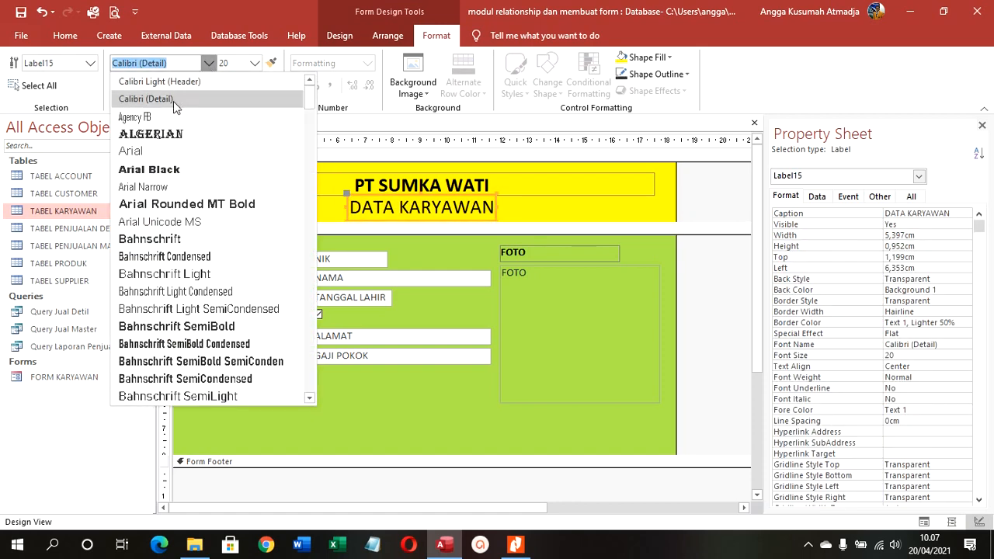
{"action": "left_click", "coordinate": [179, 136]}
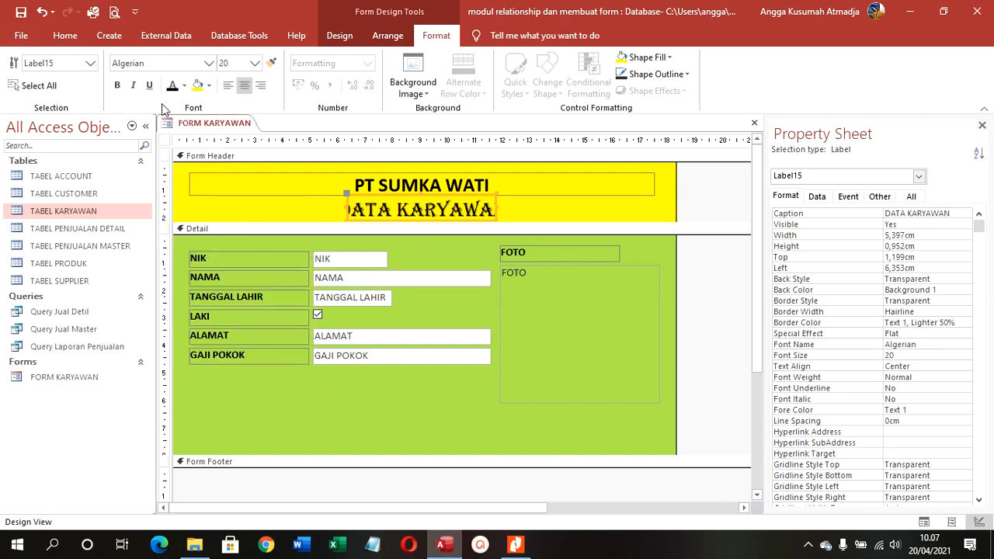
{"action": "left_click", "coordinate": [208, 62]}
{"action": "left_click", "coordinate": [185, 200]}
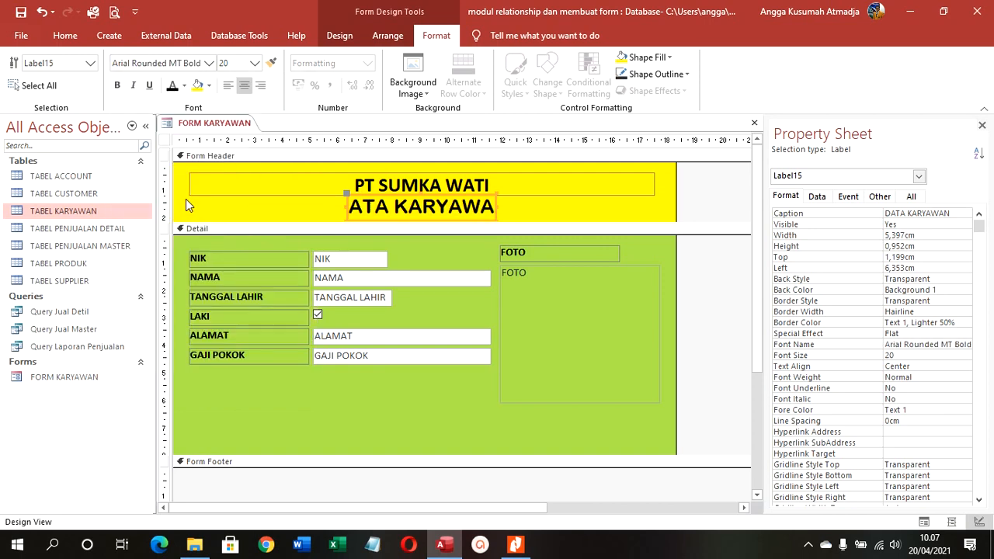
Widen the DATA KARYAWAN label on both sides to about 9 cm so its full text fits.
{"action": "left_click_drag", "start_coordinate": [347, 206], "coordinate": [299, 206]}
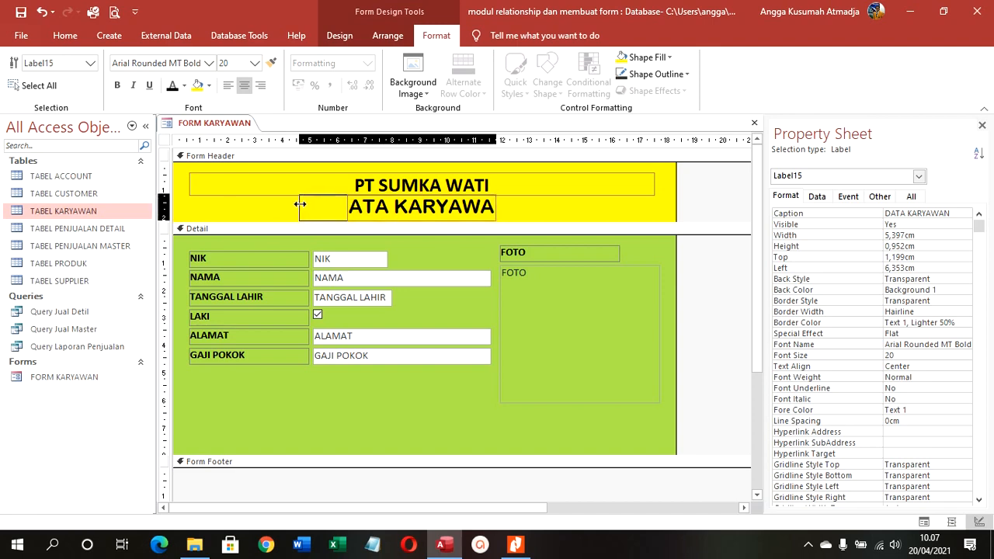
{"action": "left_click_drag", "start_coordinate": [498, 210], "coordinate": [549, 206]}
{"action": "left_click", "coordinate": [597, 211]}
{"action": "left_click", "coordinate": [505, 188]}
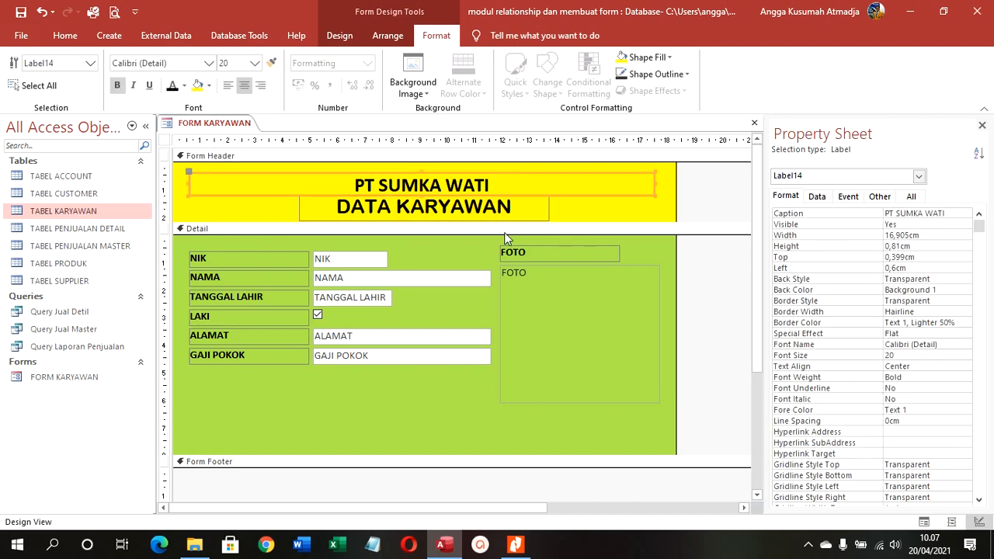
Fill the background of the FOTO box with yellow.
{"action": "left_click", "coordinate": [524, 300]}
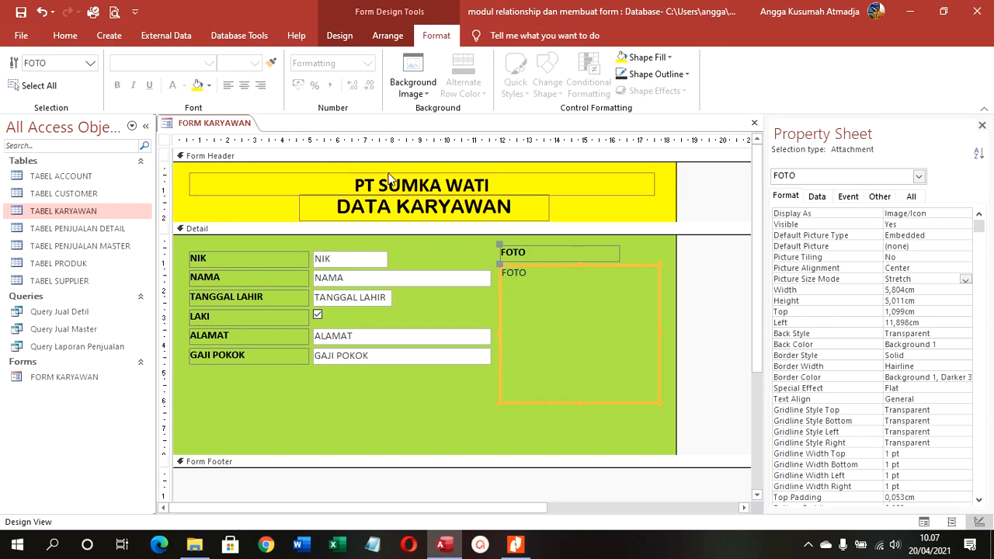
{"action": "left_click", "coordinate": [198, 85]}
{"action": "left_click", "coordinate": [483, 409]}
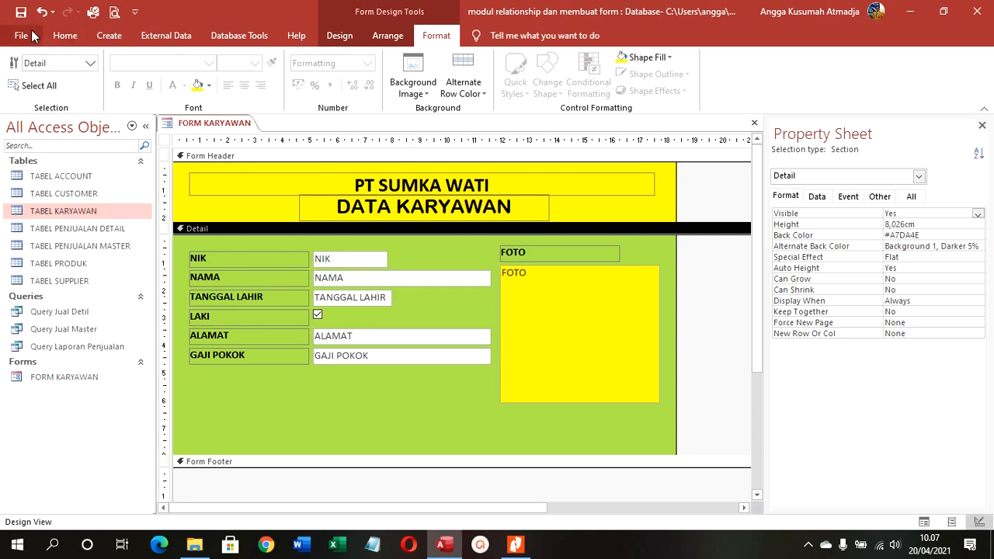
In Form View, attach the image starting with 84f1f3b590aa4e from Pictures, kantor, foto karyawan to the FOTO field of employee record 001.
{"action": "right_click", "coordinate": [210, 122]}
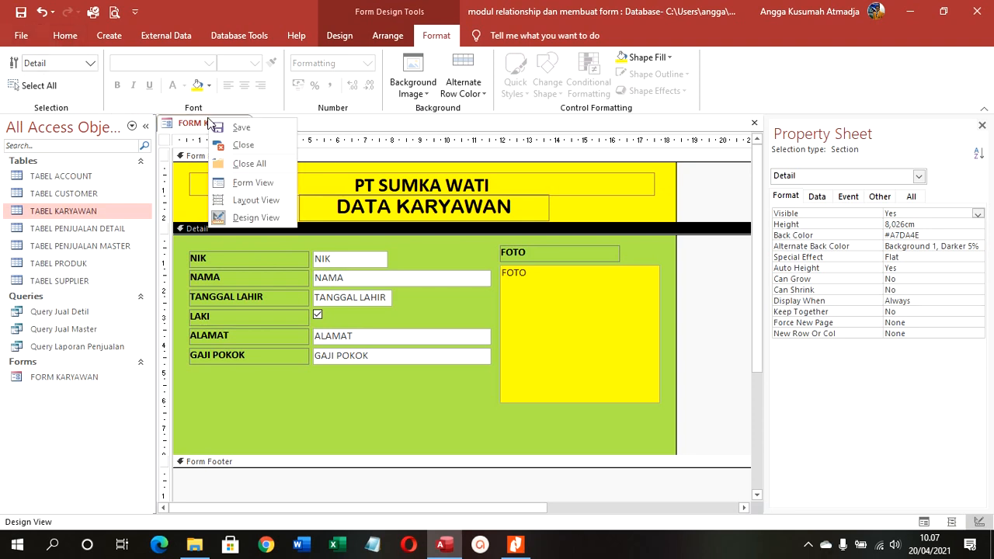
{"action": "left_click", "coordinate": [253, 183]}
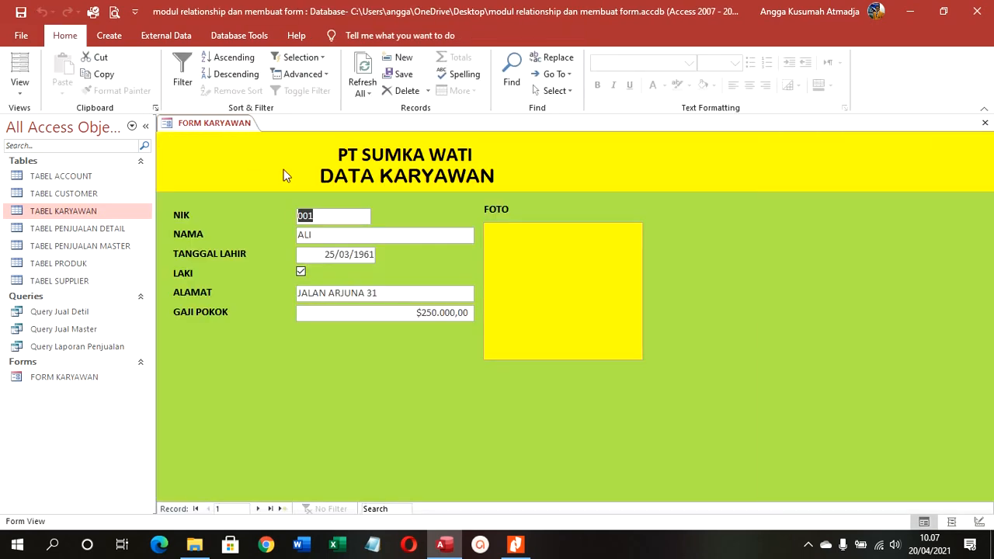
{"action": "right_click", "coordinate": [581, 315]}
{"action": "left_click", "coordinate": [612, 284]}
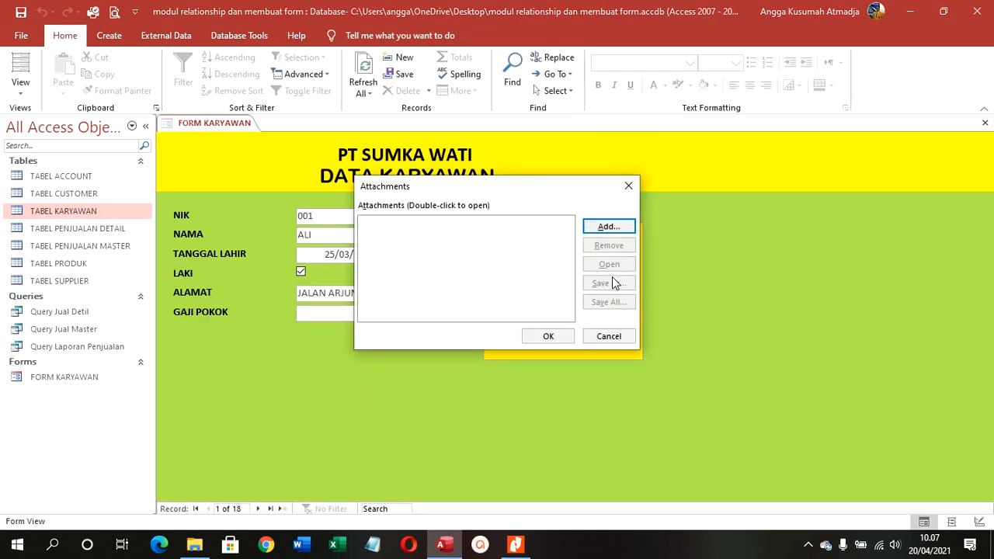
{"action": "left_click", "coordinate": [609, 226]}
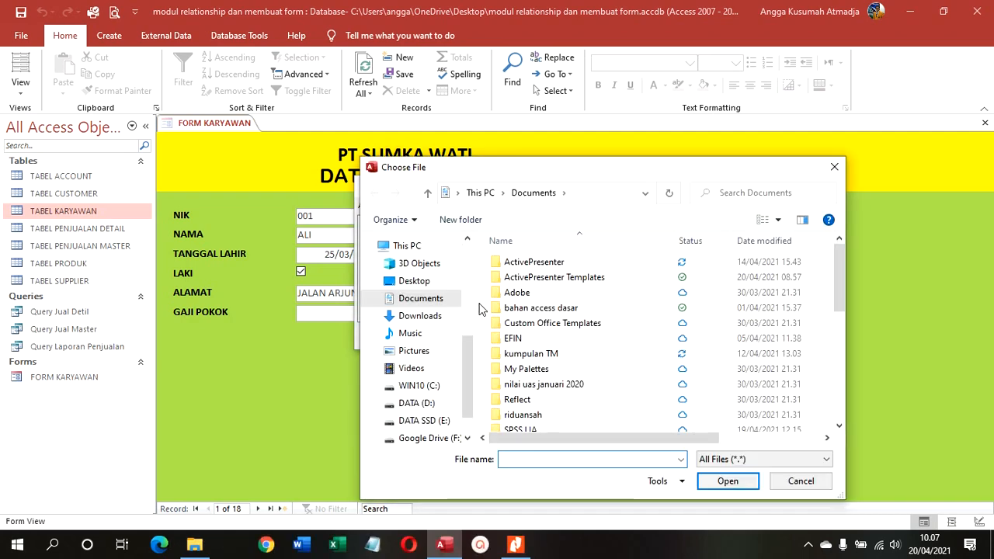
{"action": "left_click", "coordinate": [410, 351]}
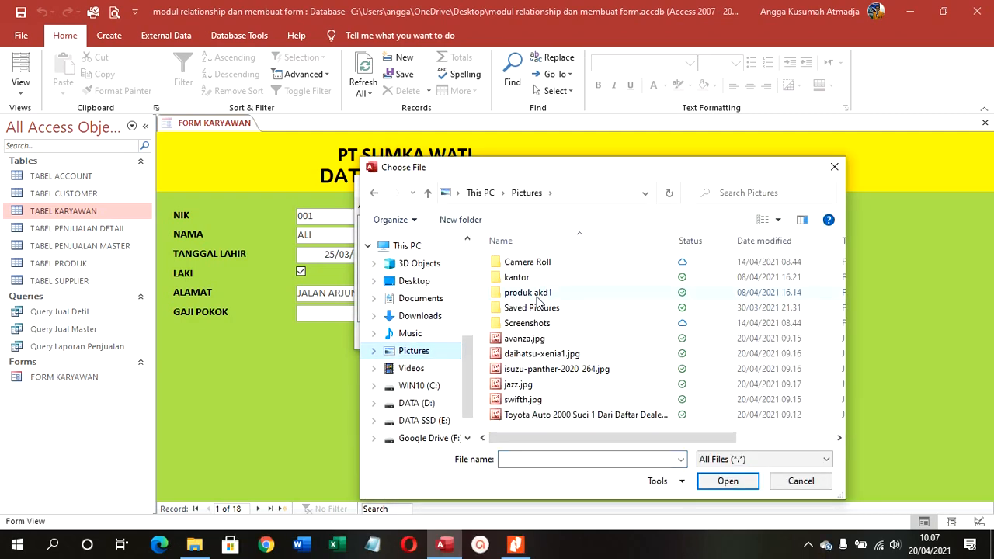
{"action": "double_click", "coordinate": [532, 278]}
{"action": "double_click", "coordinate": [531, 262]}
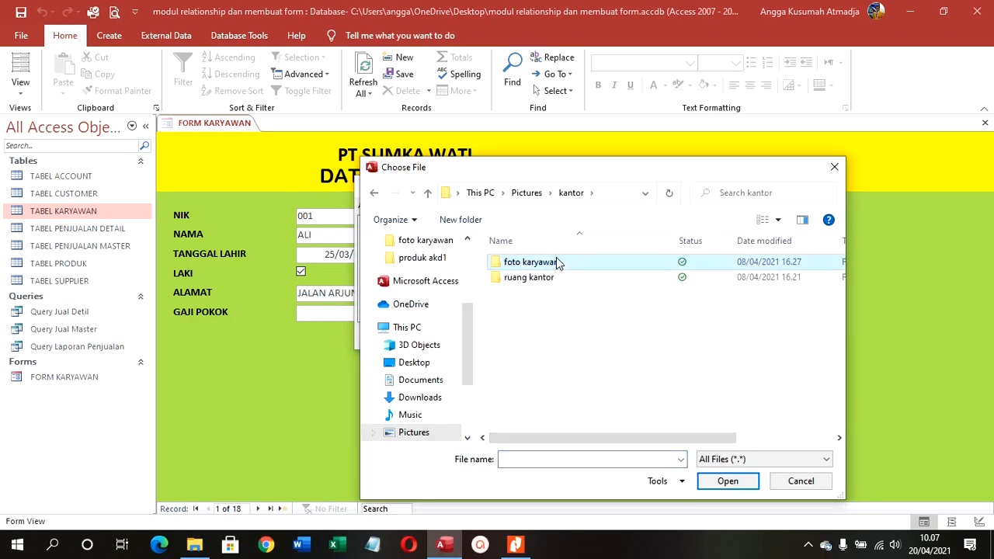
{"action": "left_click", "coordinate": [766, 282]}
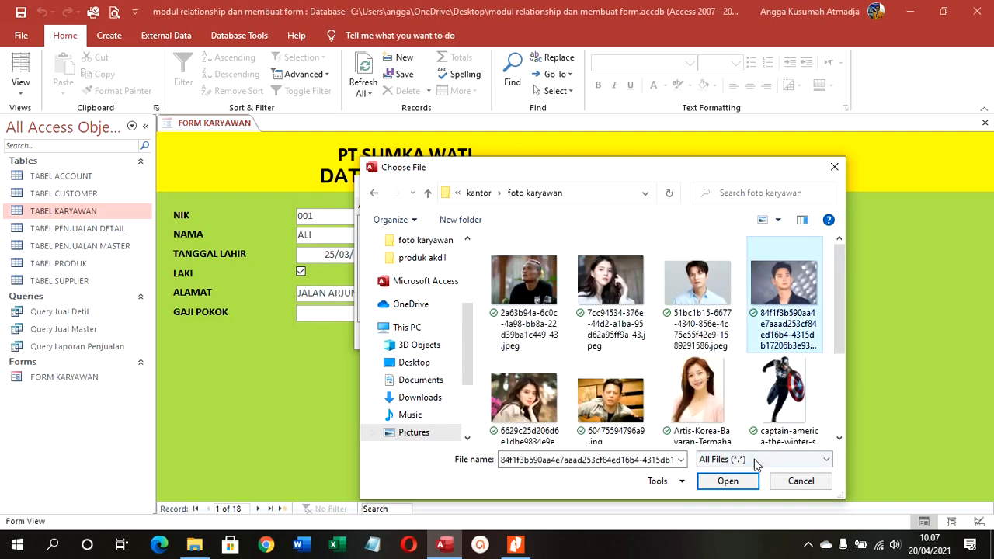
{"action": "left_click", "coordinate": [737, 479]}
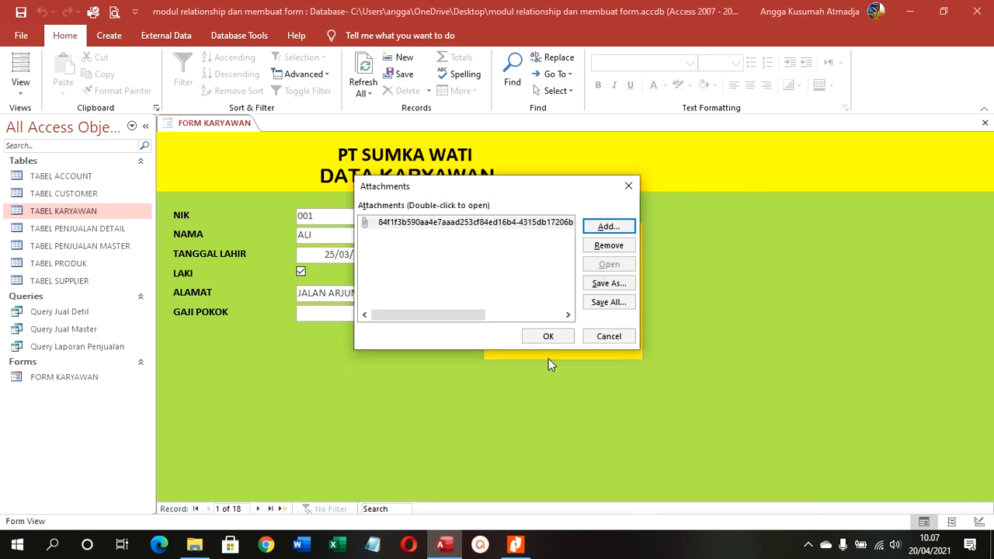
{"action": "left_click", "coordinate": [547, 337]}
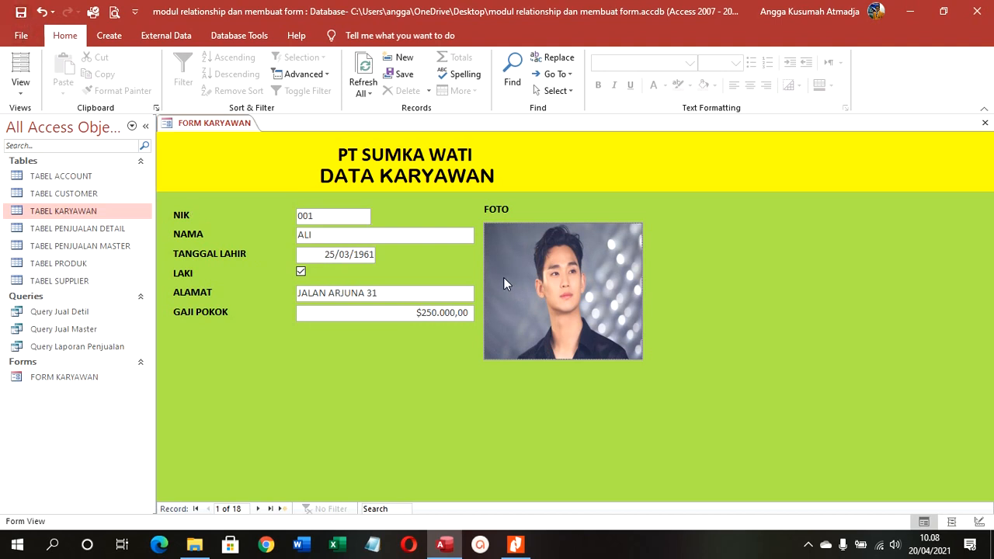
In Design View, add a command button below the GAJI POKOK label with the Record Operations action Add New Record.
{"action": "left_click", "coordinate": [20, 87]}
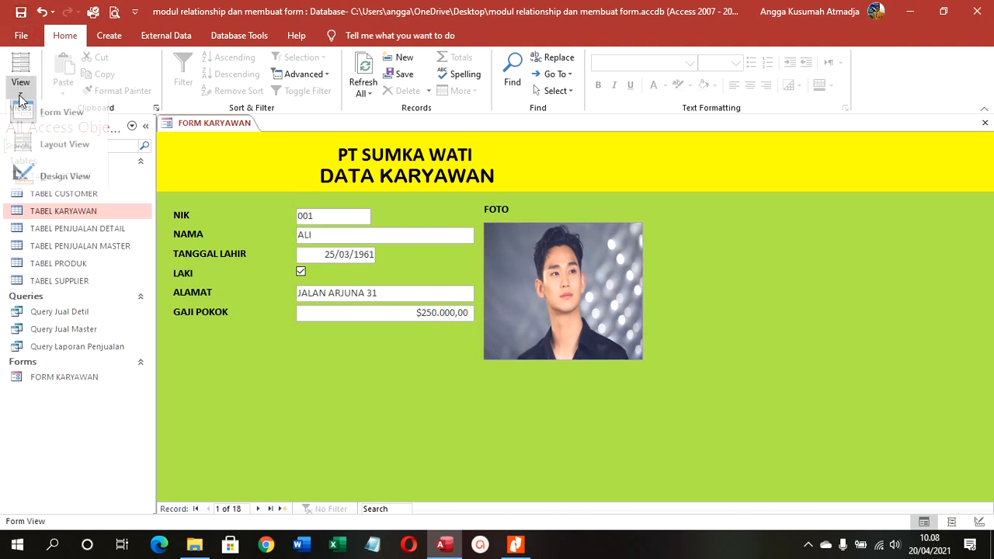
{"action": "left_click", "coordinate": [31, 181]}
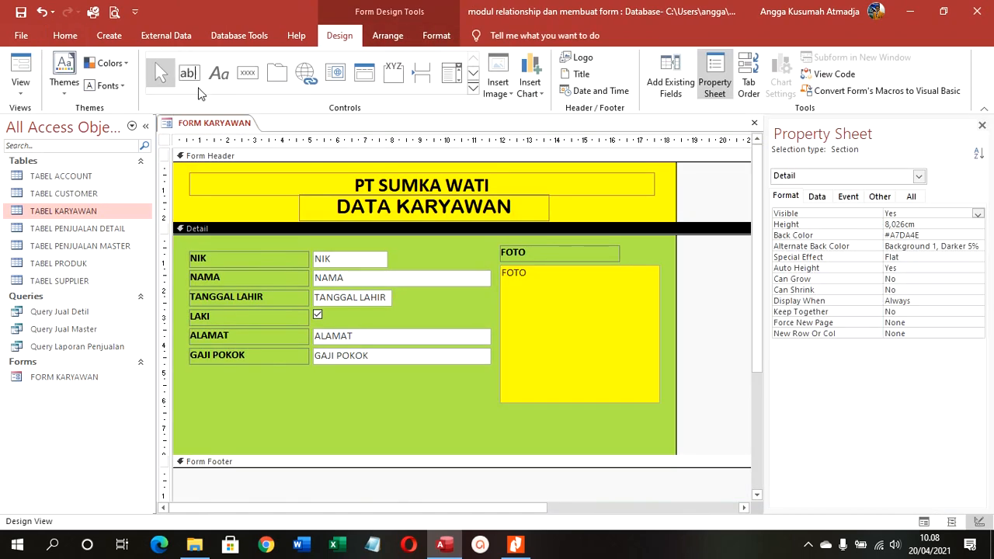
{"action": "left_click", "coordinate": [247, 72]}
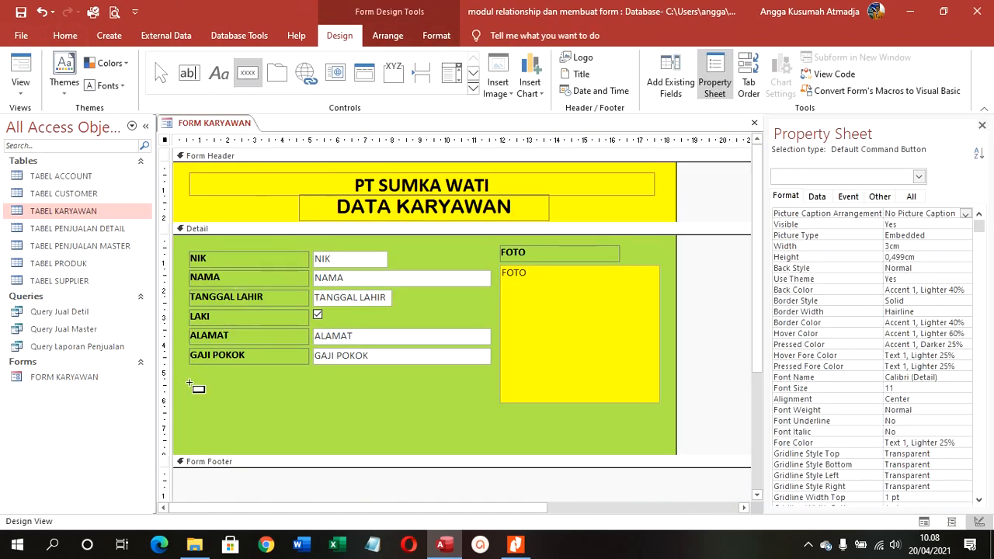
{"action": "left_click", "coordinate": [190, 380]}
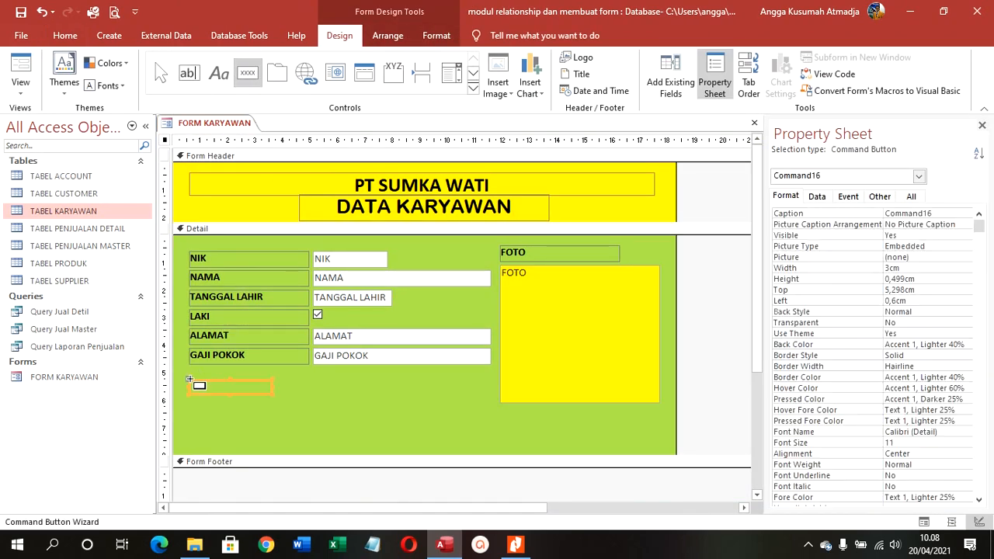
{"action": "left_click", "coordinate": [464, 212]}
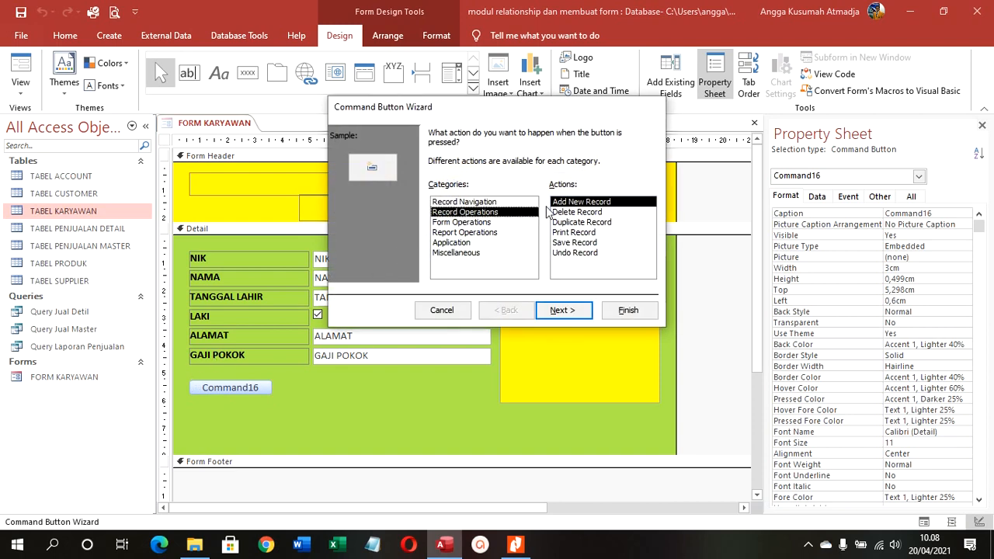
{"action": "left_click", "coordinate": [625, 311]}
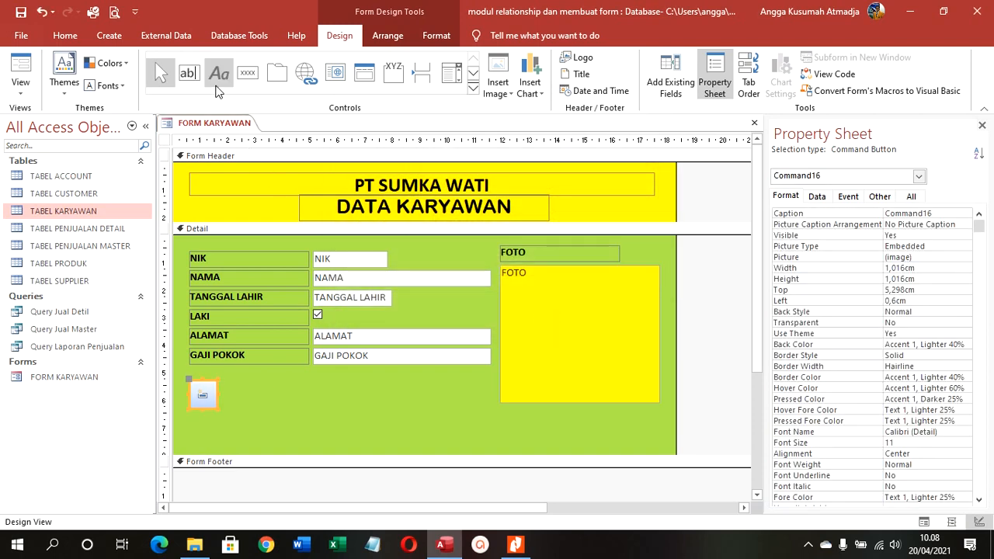
Add a command button beside the Add New Record button with the Record Operations action Delete Record.
{"action": "left_click", "coordinate": [248, 72]}
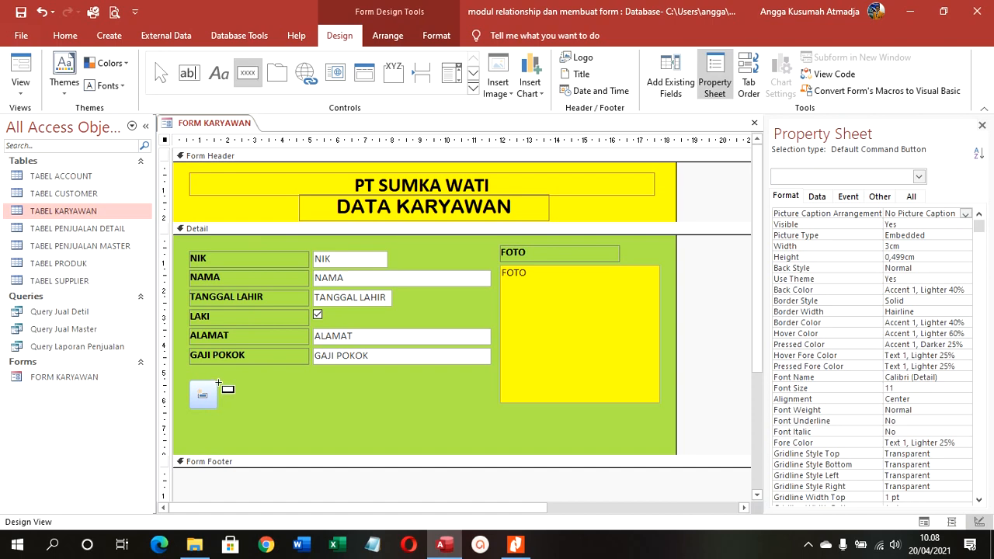
{"action": "left_click", "coordinate": [220, 385]}
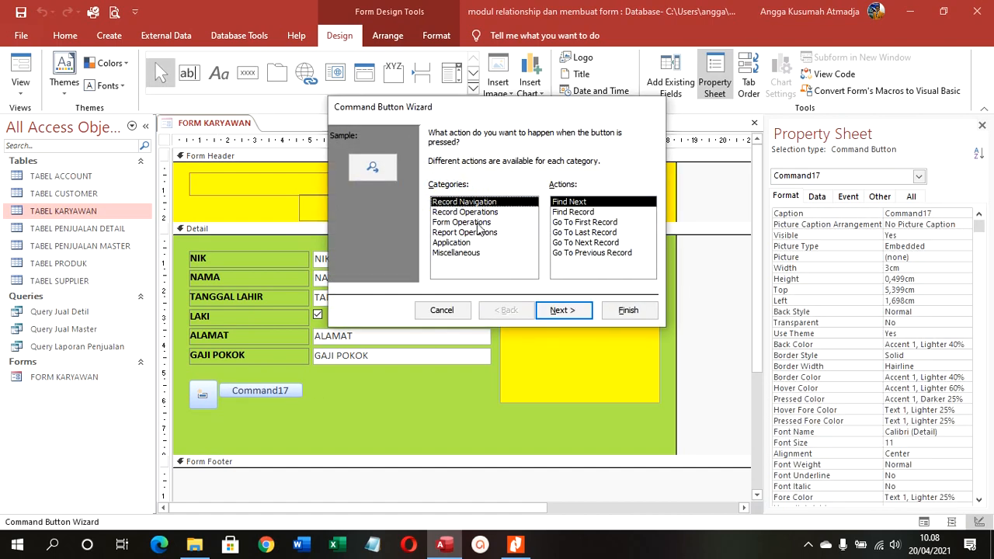
{"action": "left_click", "coordinate": [486, 212]}
{"action": "left_click", "coordinate": [578, 212]}
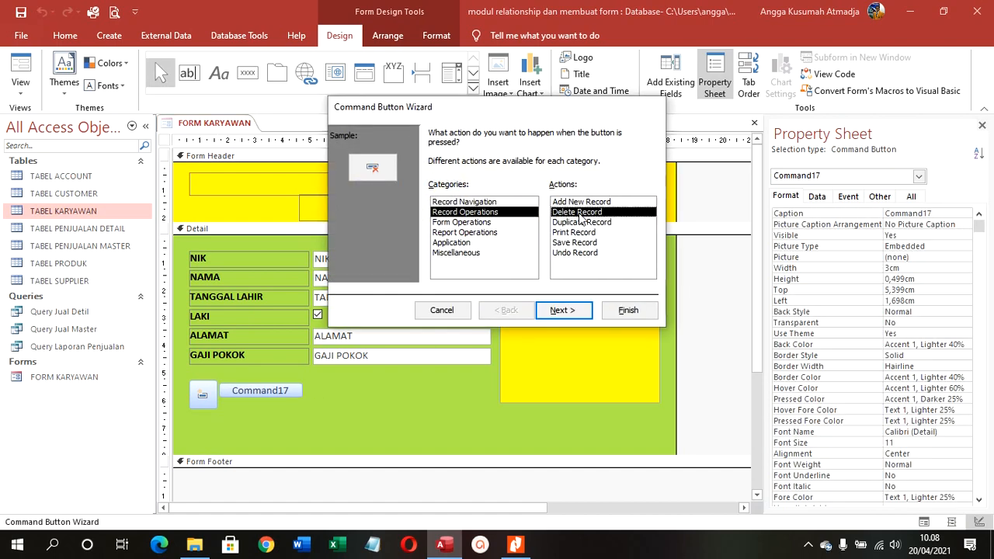
{"action": "left_click", "coordinate": [628, 311]}
Place a third command button in the Detail section beside the Delete Record button.
{"action": "left_click", "coordinate": [247, 72]}
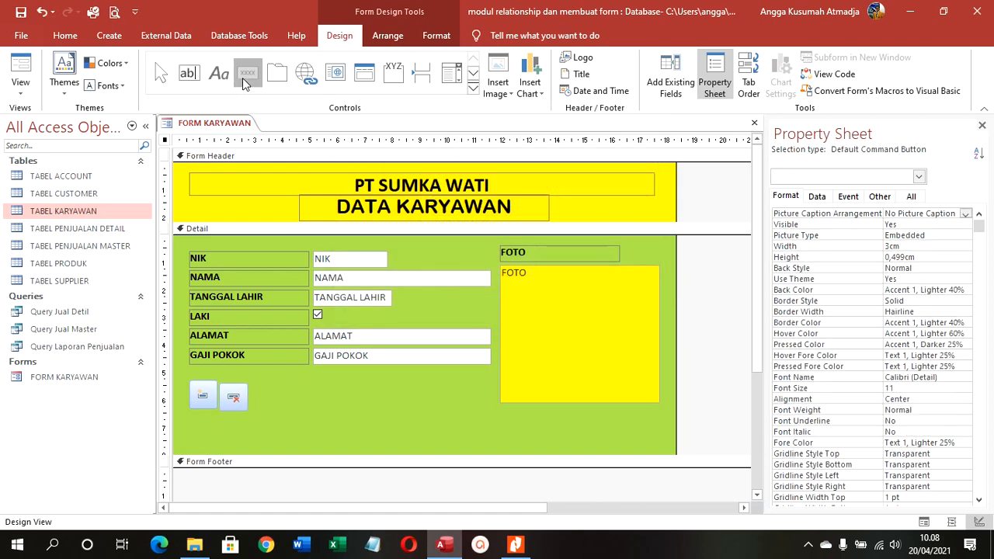
{"action": "left_click", "coordinate": [250, 380]}
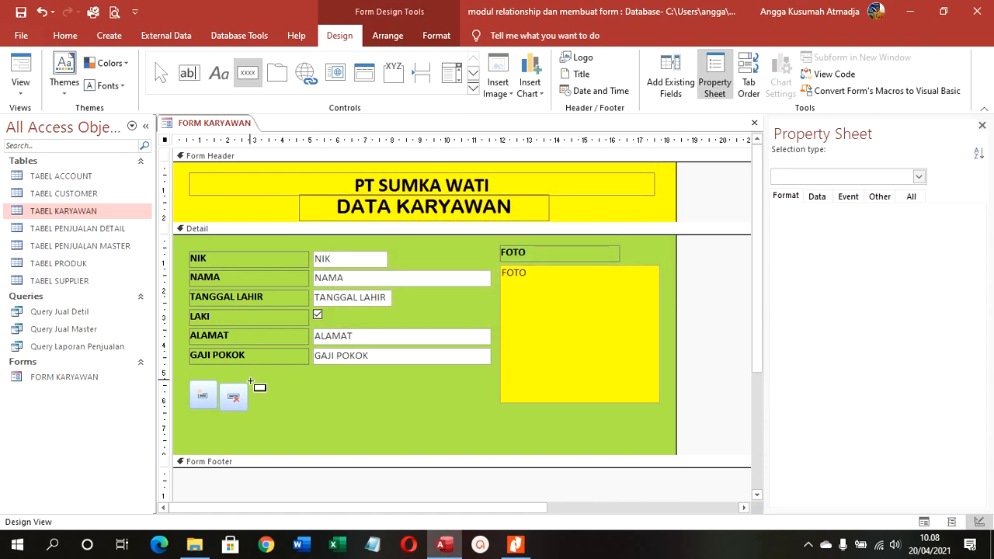
Configure the new command button beside the delete button with the Record Operations action Save Record.
{"action": "left_click", "coordinate": [493, 211]}
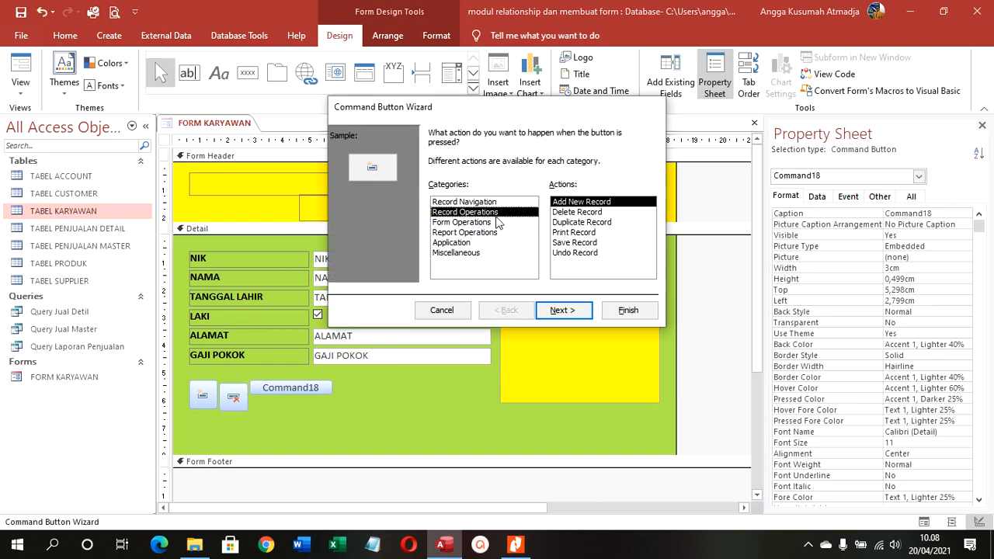
{"action": "left_click", "coordinate": [584, 242]}
{"action": "left_click", "coordinate": [629, 311]}
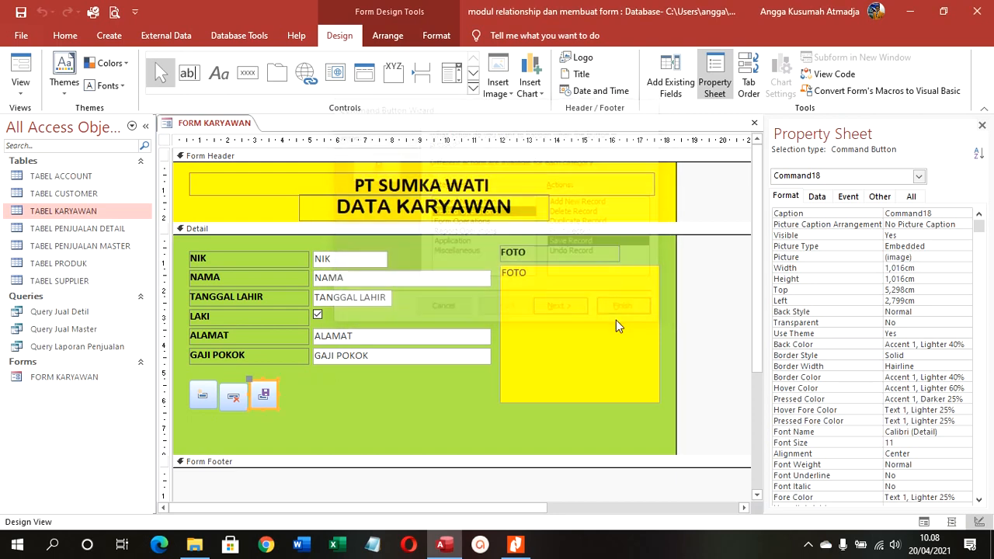
Add a command button beside the save button with the Record Operations action Undo Record.
{"action": "left_click", "coordinate": [248, 72]}
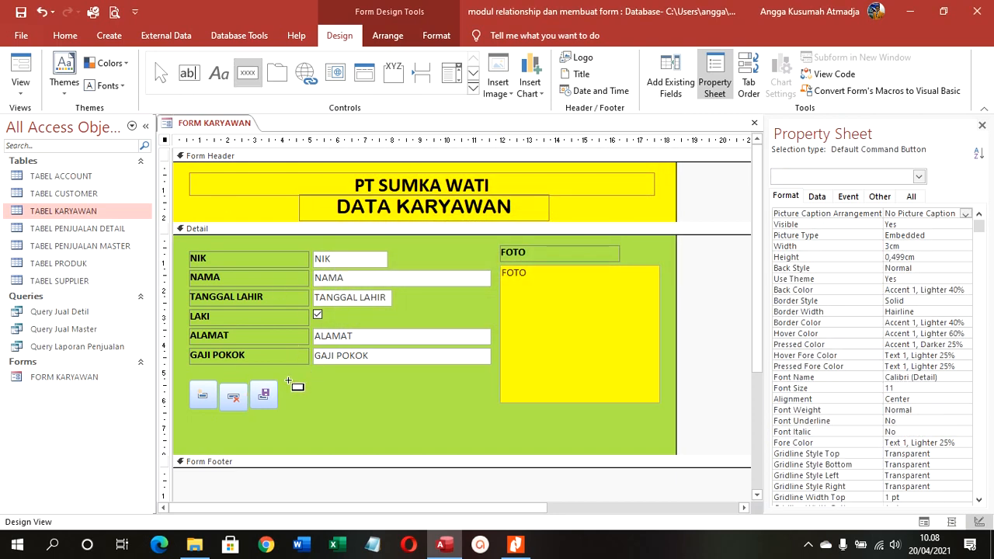
{"action": "left_click", "coordinate": [283, 383]}
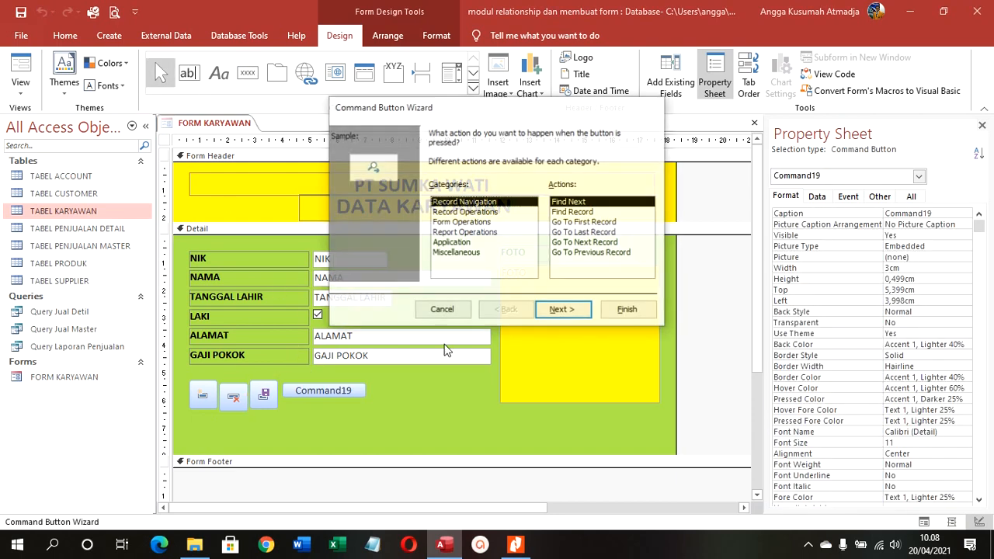
{"action": "left_click", "coordinate": [477, 213]}
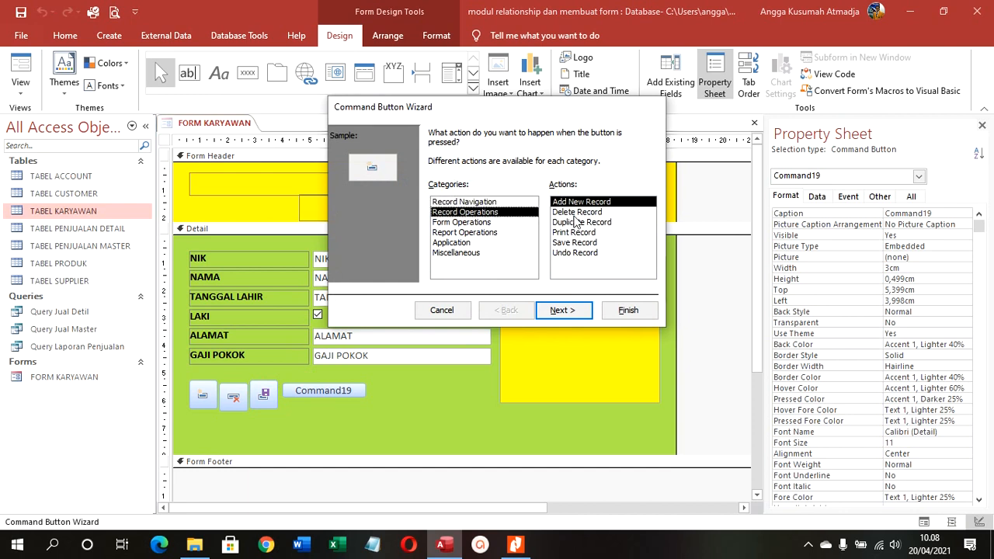
{"action": "left_click", "coordinate": [584, 254]}
{"action": "left_click", "coordinate": [628, 311]}
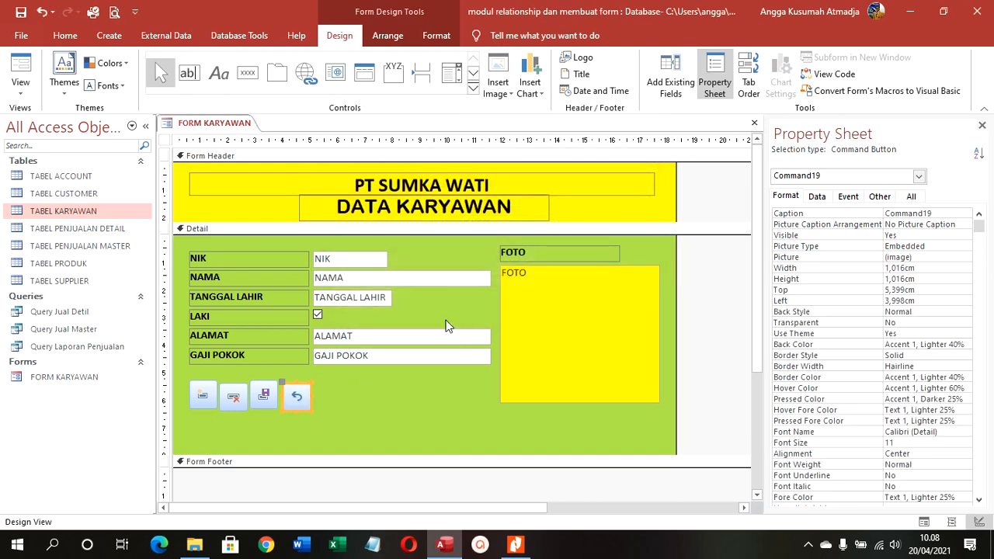
Add a command button beside the undo button with the Form Operations action Close Form.
{"action": "left_click", "coordinate": [247, 75]}
{"action": "left_click", "coordinate": [318, 383]}
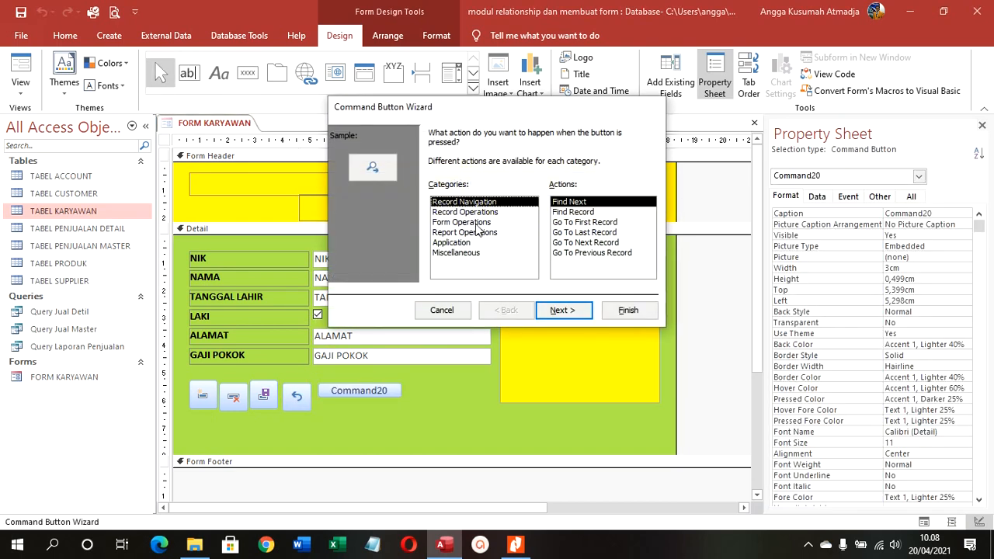
{"action": "left_click", "coordinate": [476, 223]}
{"action": "left_click", "coordinate": [577, 213]}
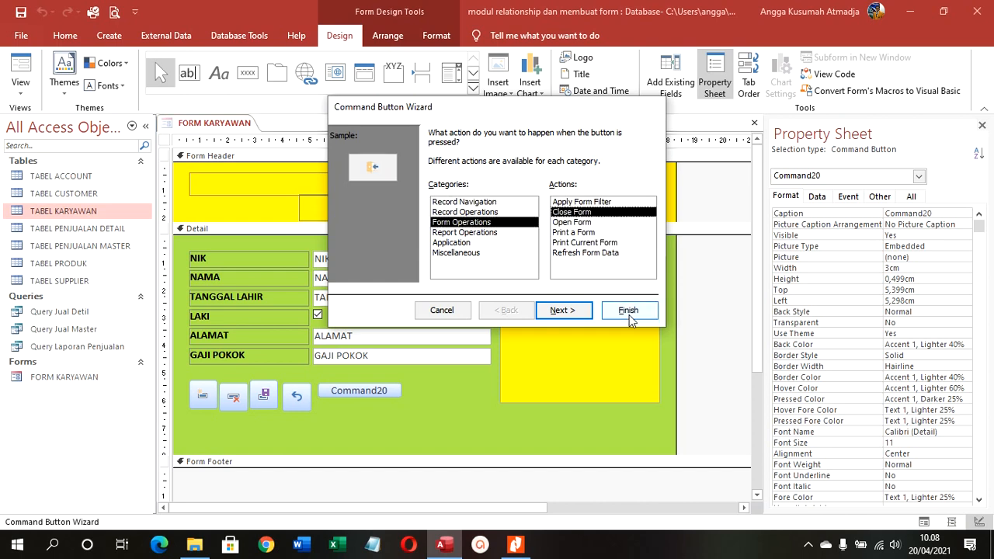
{"action": "left_click", "coordinate": [629, 310]}
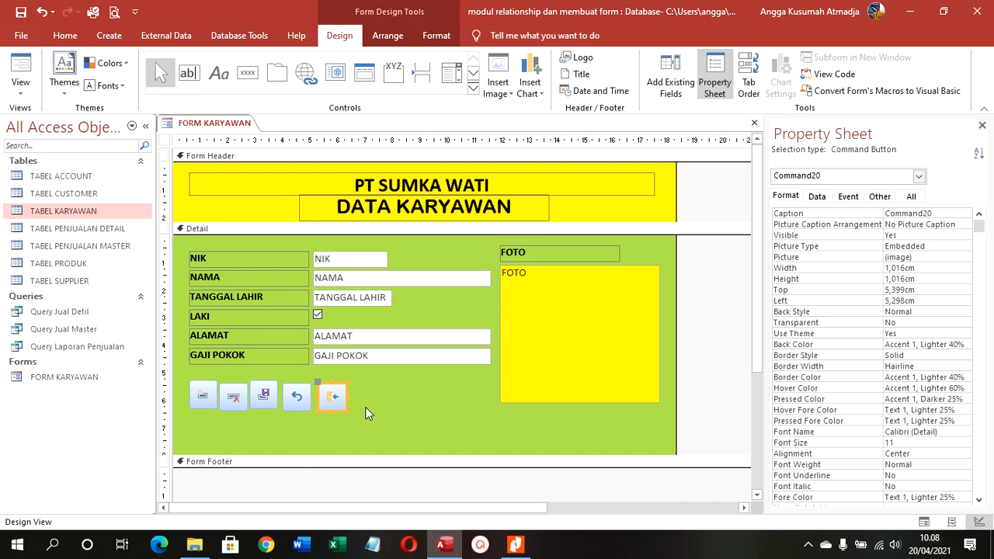
Align the delete, undo and close buttons with the others in one evenly spaced row below GAJI POKOK.
{"action": "left_click", "coordinate": [335, 418]}
{"action": "left_click", "coordinate": [336, 403]}
{"action": "left_click", "coordinate": [234, 398]}
{"action": "key", "text": "Up"}
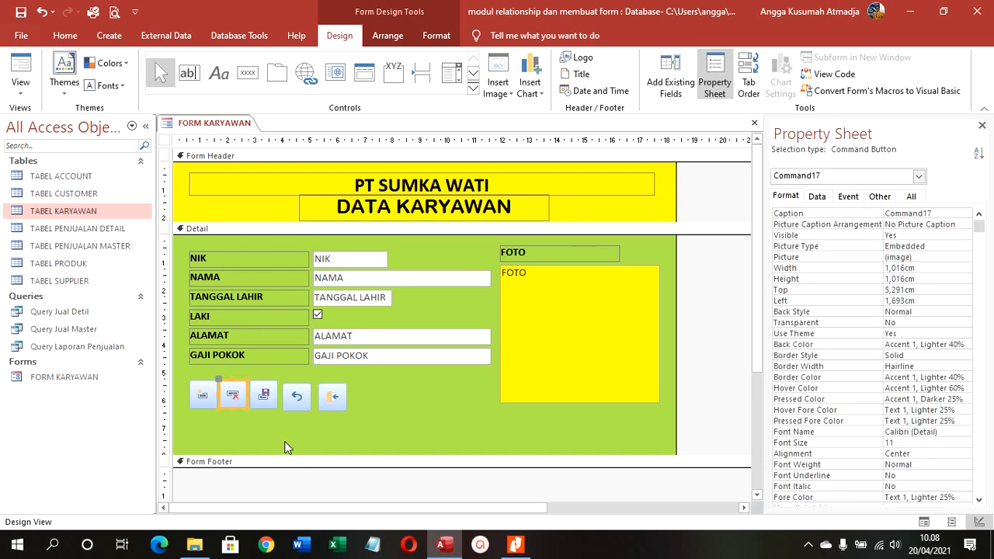
{"action": "left_click", "coordinate": [308, 402]}
{"action": "left_click_drag", "start_coordinate": [307, 402], "coordinate": [304, 399]}
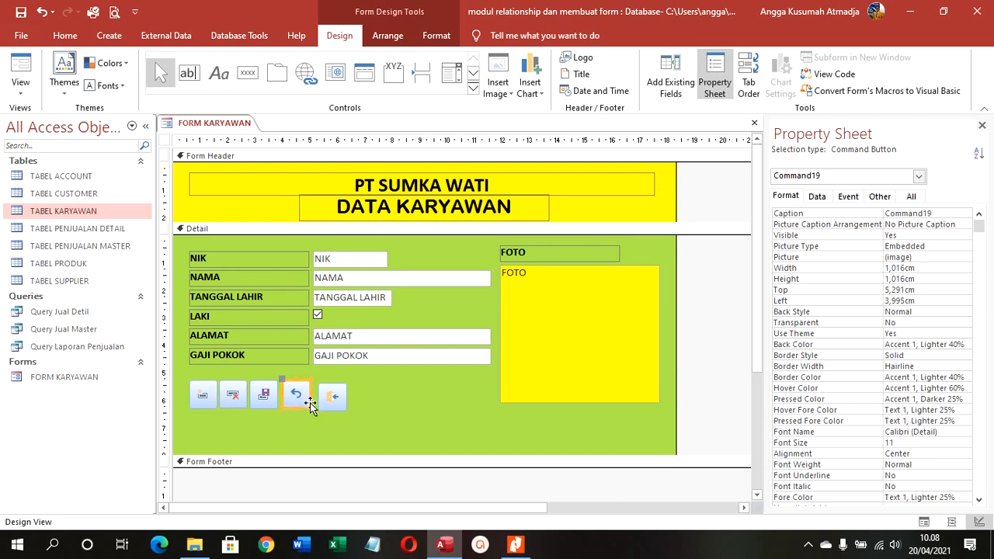
{"action": "left_click", "coordinate": [327, 401]}
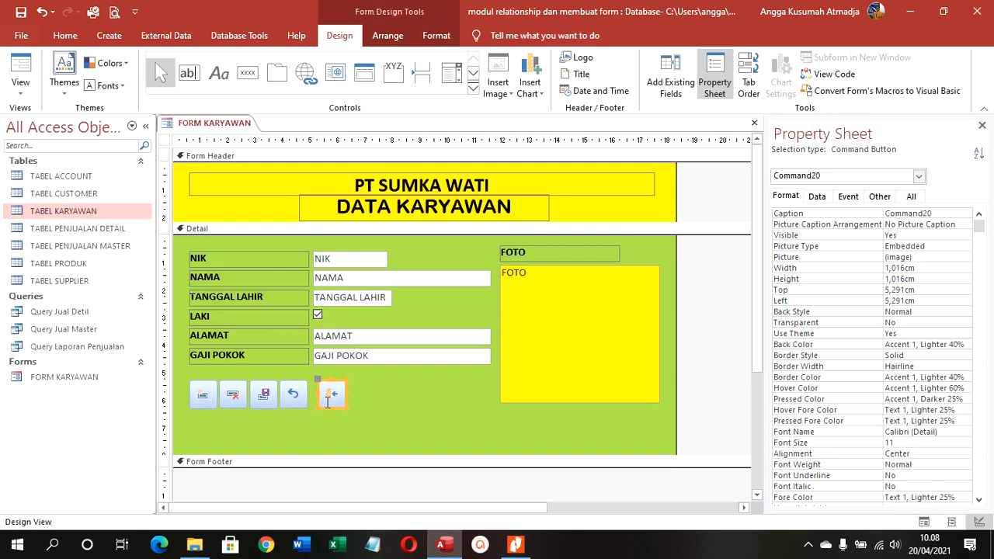
{"action": "left_click_drag", "start_coordinate": [327, 401], "coordinate": [319, 400]}
{"action": "left_click", "coordinate": [370, 402]}
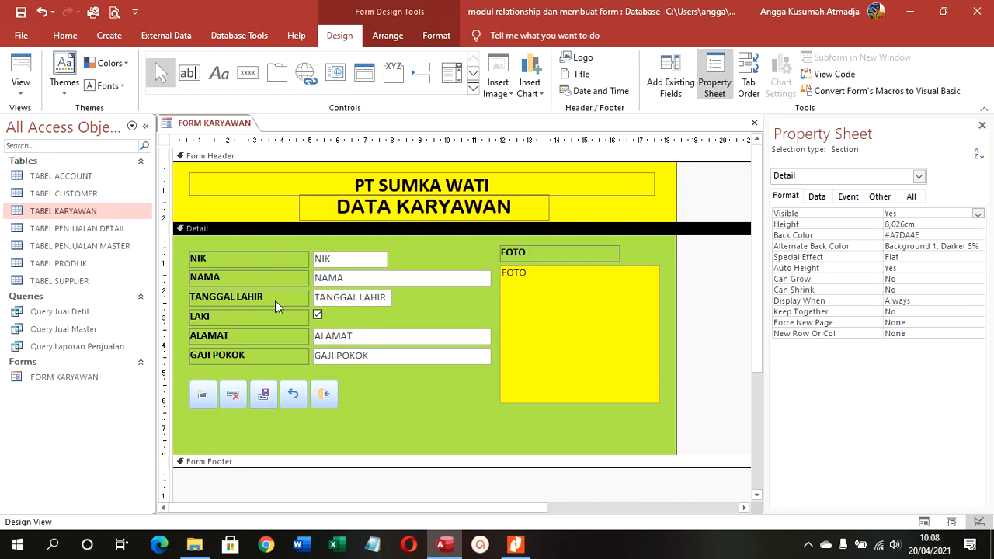
{"action": "left_click", "coordinate": [807, 544]}
{"action": "left_click", "coordinate": [809, 516]}
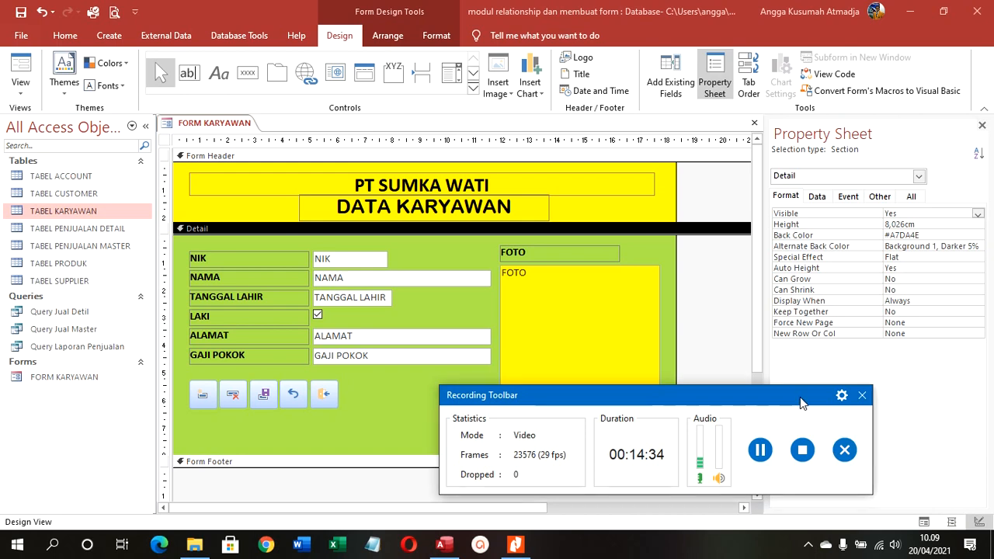
{"action": "left_click_drag", "start_coordinate": [802, 404], "coordinate": [993, 558]}
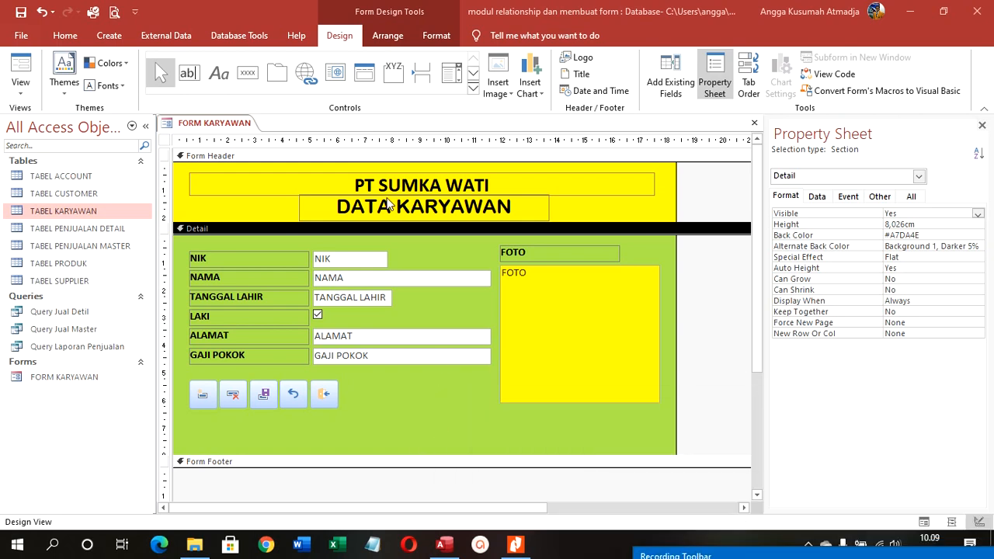
Show the form in Form View and attach the photo 7cc94534-376e-44d2-a1ba-95d62a95ff9a_43.jpeg to the second employee record's FOTO field.
{"action": "left_click", "coordinate": [21, 68]}
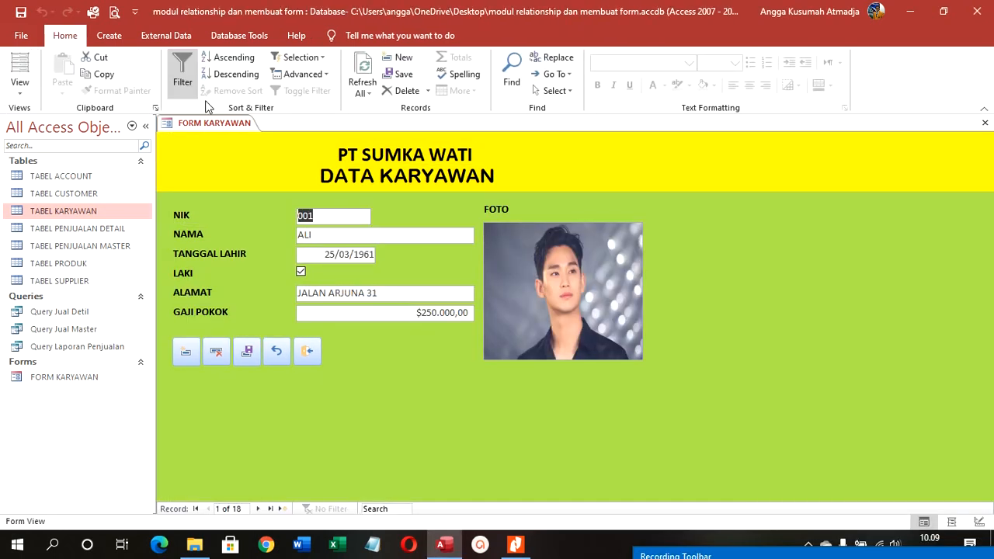
{"action": "left_click", "coordinate": [259, 509]}
{"action": "right_click", "coordinate": [598, 261]}
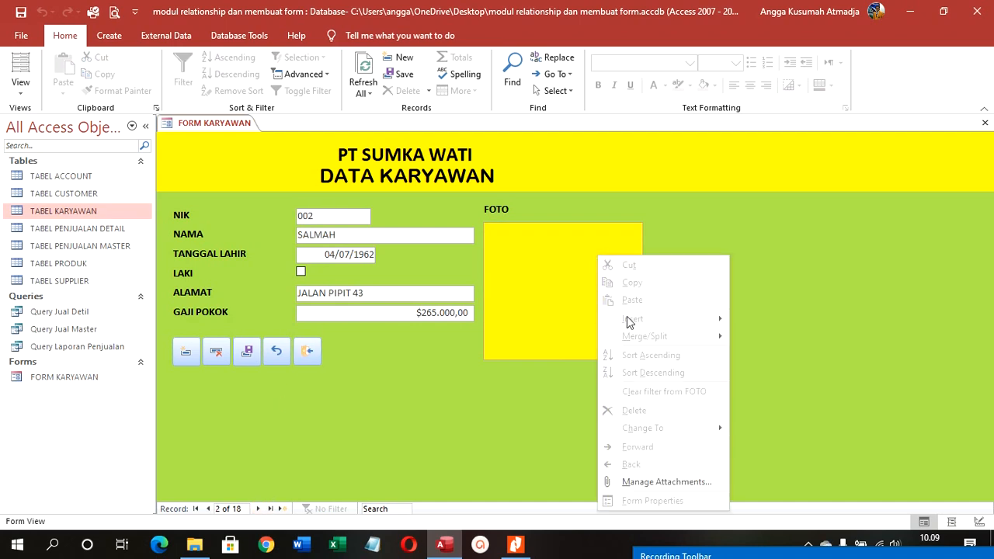
{"action": "left_click", "coordinate": [651, 481]}
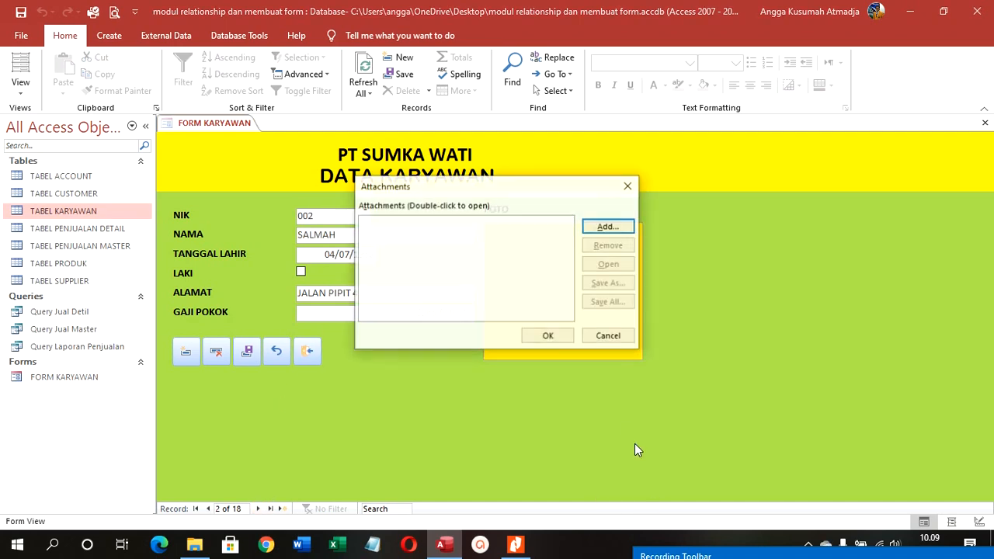
{"action": "left_click", "coordinate": [608, 227]}
{"action": "left_click", "coordinate": [611, 288]}
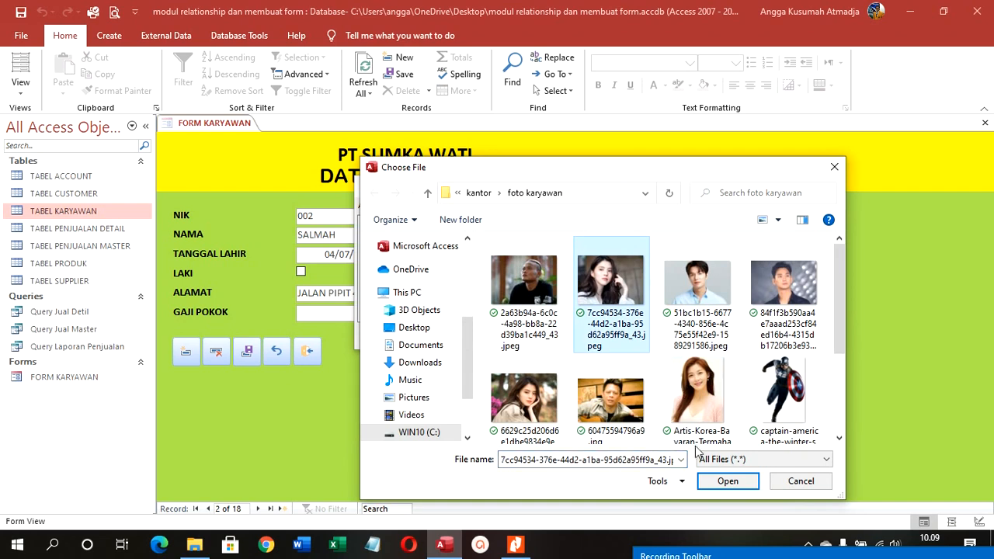
{"action": "left_click", "coordinate": [727, 481]}
{"action": "left_click", "coordinate": [553, 336]}
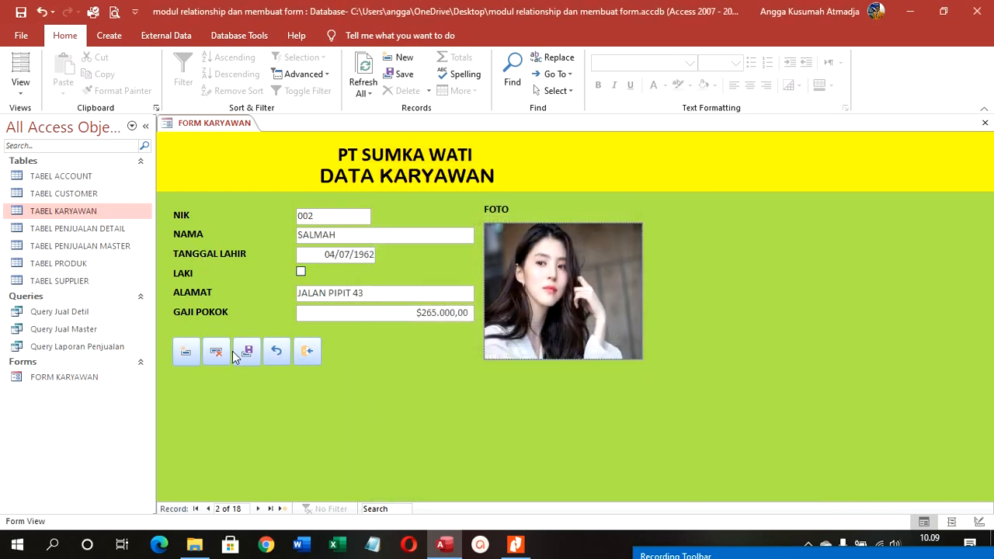
Attach the photo 2a63b94a-6c0c-4a98-bb8a-22d39ba1c449_43.jpeg to the third employee record's FOTO field and save the record.
{"action": "left_click", "coordinate": [258, 509]}
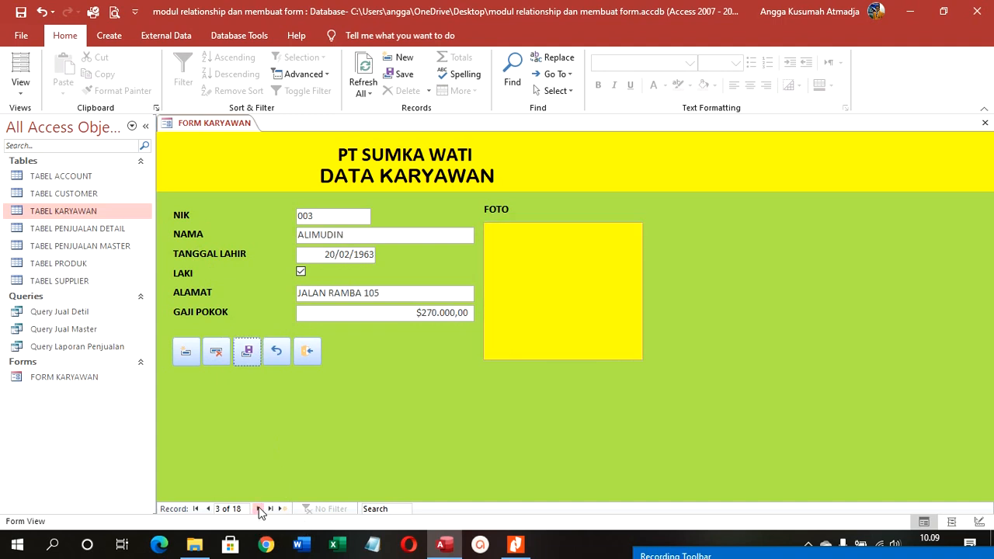
{"action": "right_click", "coordinate": [529, 315]}
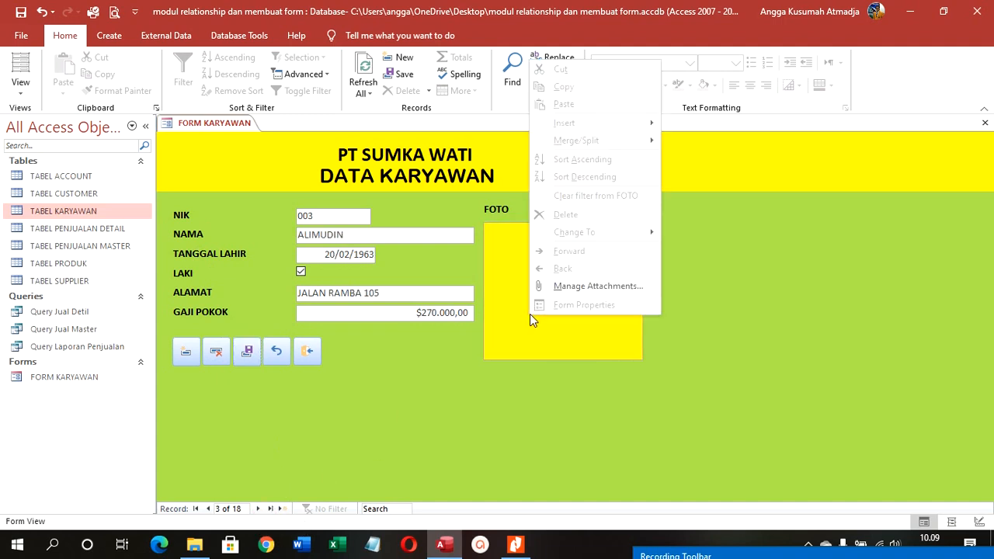
{"action": "left_click", "coordinate": [587, 286]}
{"action": "left_click", "coordinate": [594, 230]}
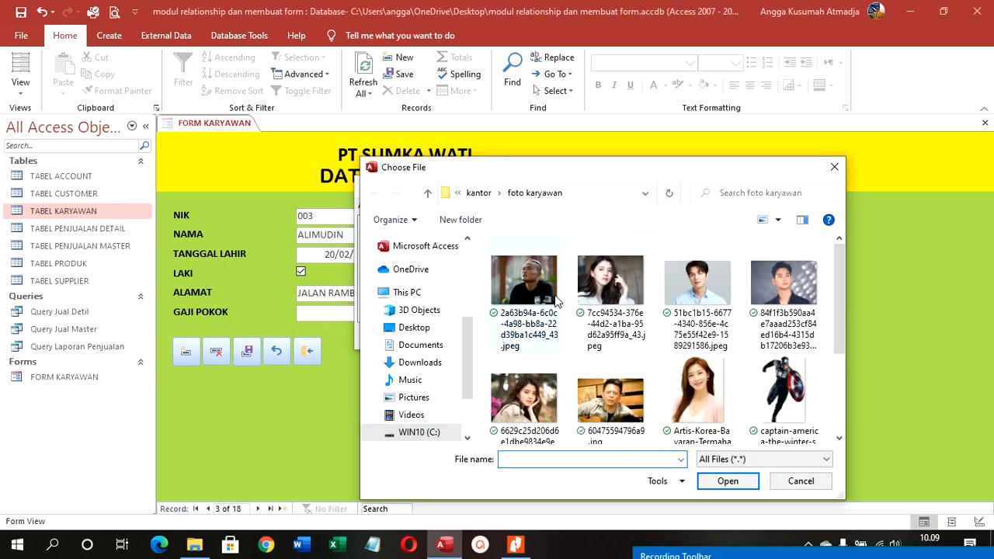
{"action": "left_click", "coordinate": [524, 283]}
{"action": "left_click", "coordinate": [720, 483]}
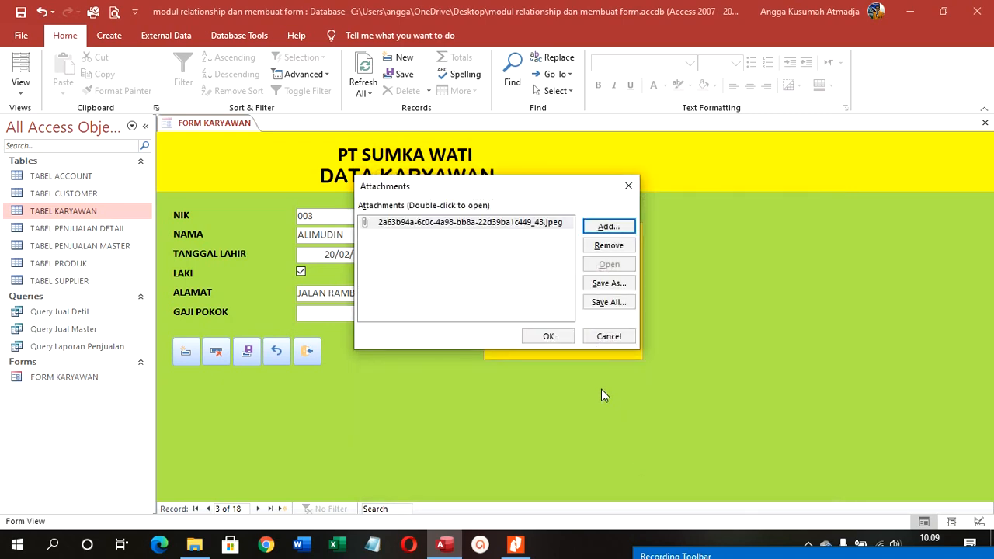
{"action": "left_click", "coordinate": [548, 337]}
{"action": "left_click", "coordinate": [245, 359]}
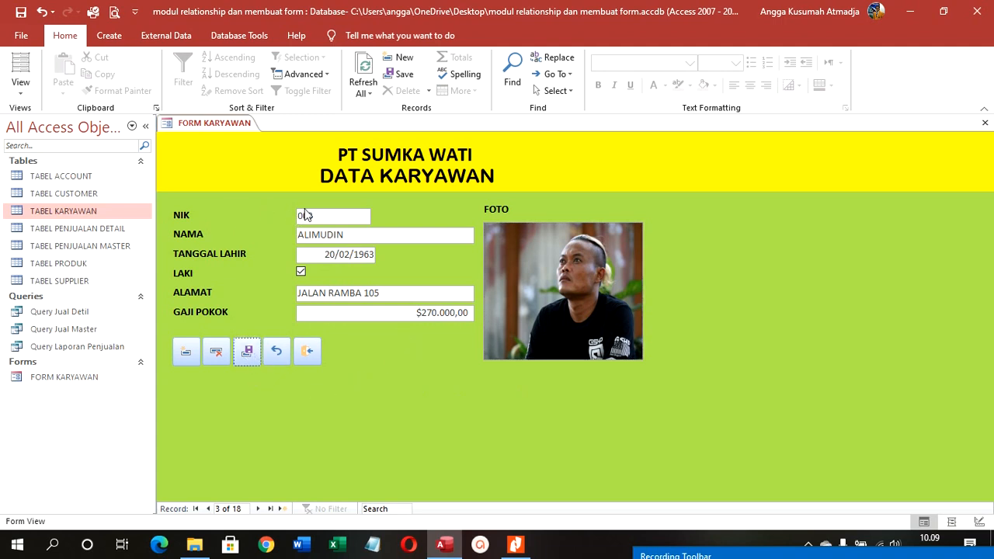
Close FORM KARYAWAN and save the changes to its design.
{"action": "right_click", "coordinate": [238, 123]}
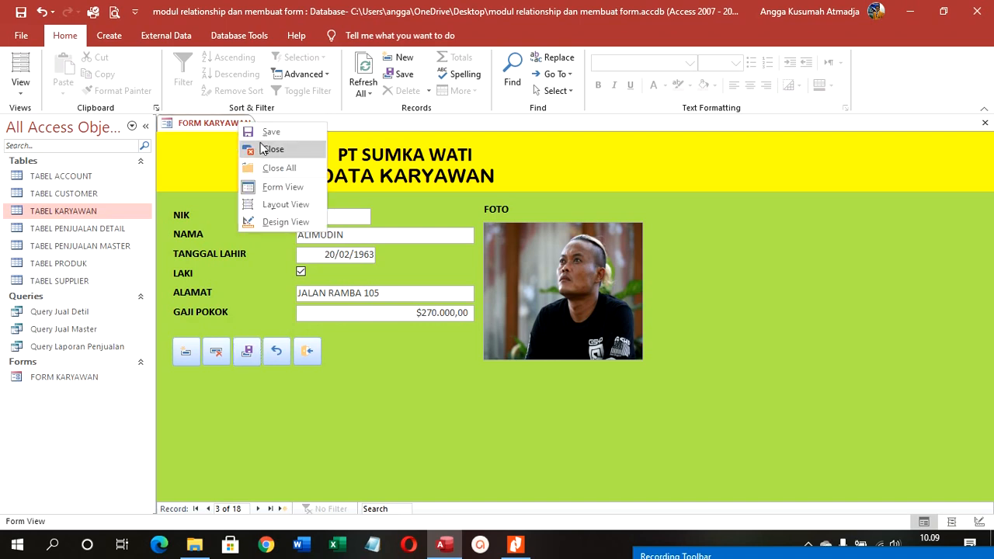
{"action": "left_click", "coordinate": [265, 149]}
{"action": "left_click", "coordinate": [452, 312]}
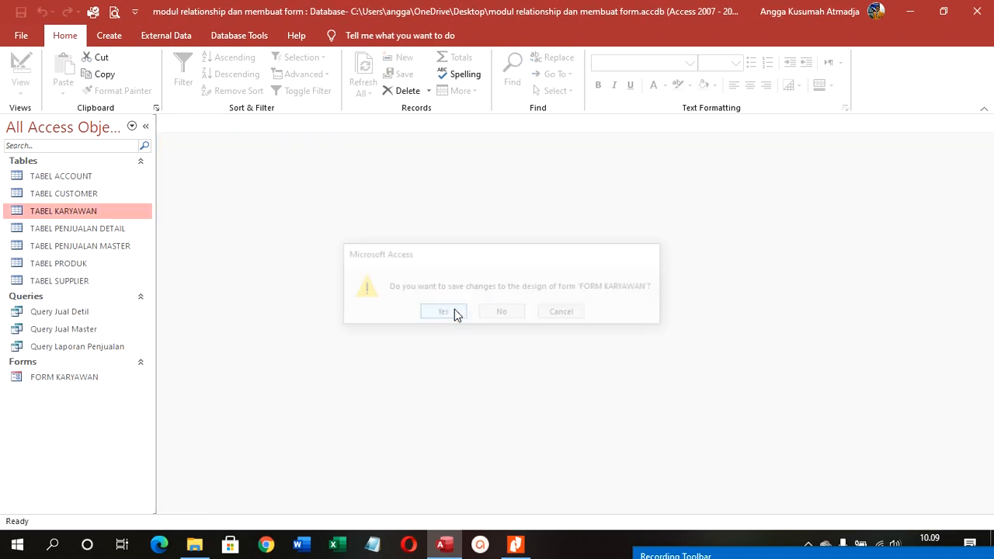
{"action": "left_click", "coordinate": [81, 192]}
{"action": "left_click", "coordinate": [80, 176]}
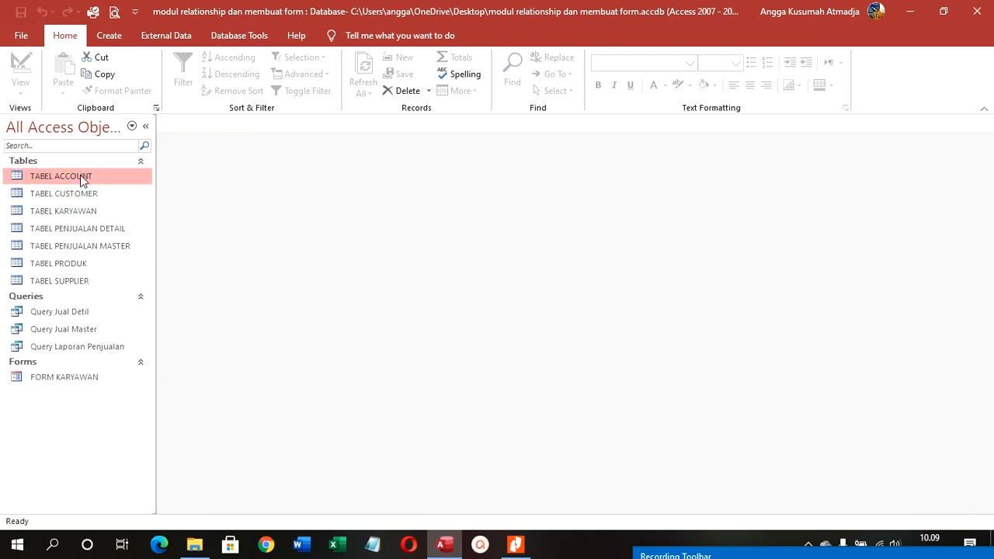
{"action": "left_click", "coordinate": [78, 264]}
{"action": "left_click", "coordinate": [82, 280]}
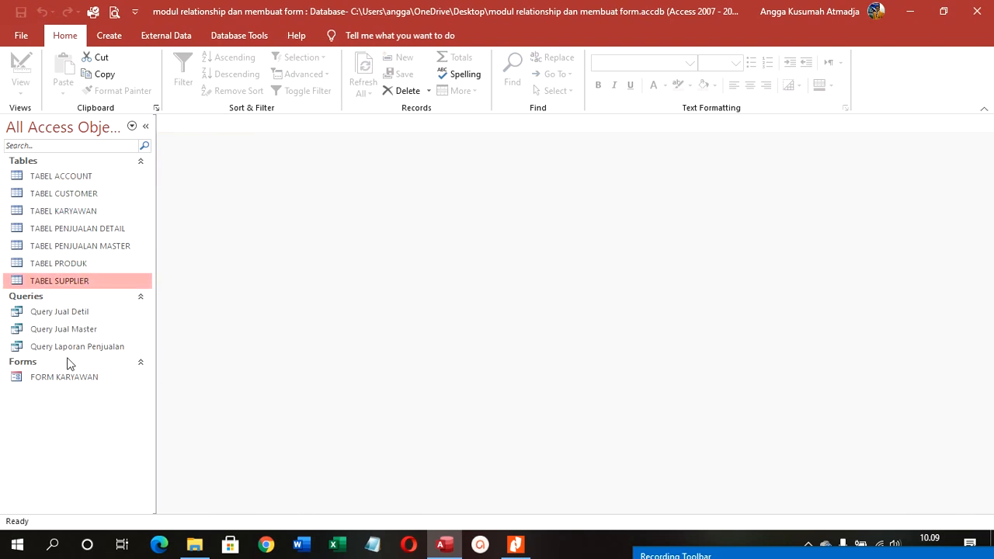
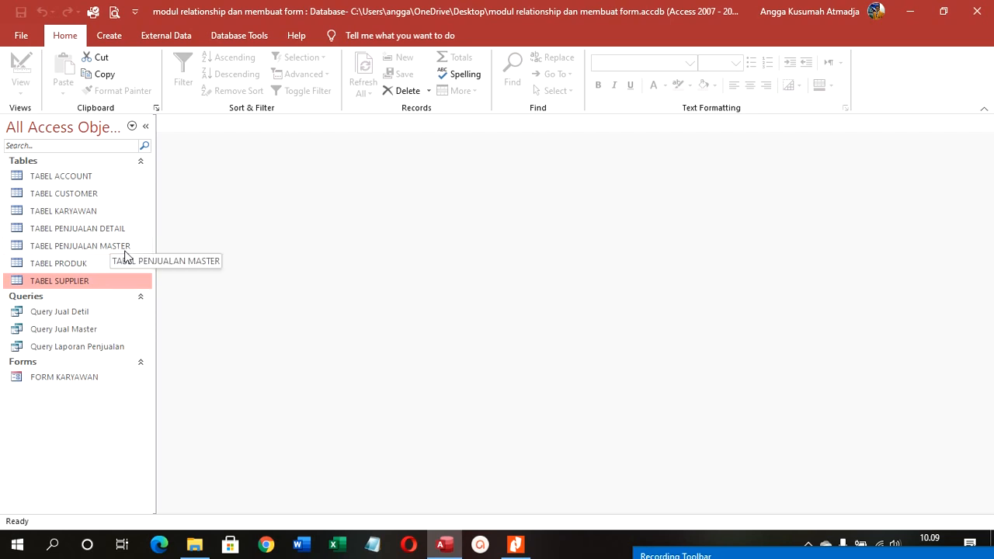
{"action": "left_click", "coordinate": [62, 313]}
Start a new form with the Form Wizard based on Query Jual Master, include all its fields and proceed to the layout choice.
{"action": "left_click", "coordinate": [75, 330]}
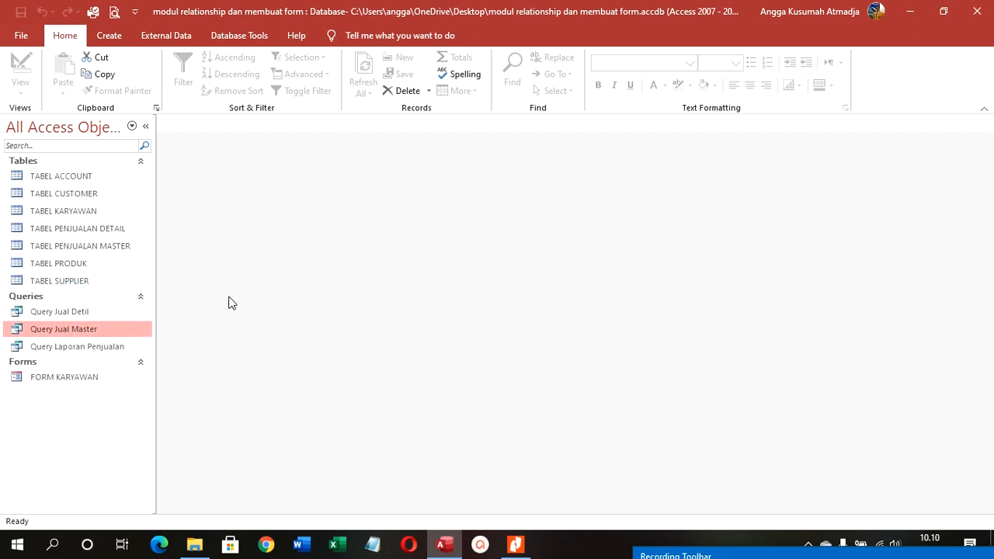
{"action": "left_click", "coordinate": [109, 35]}
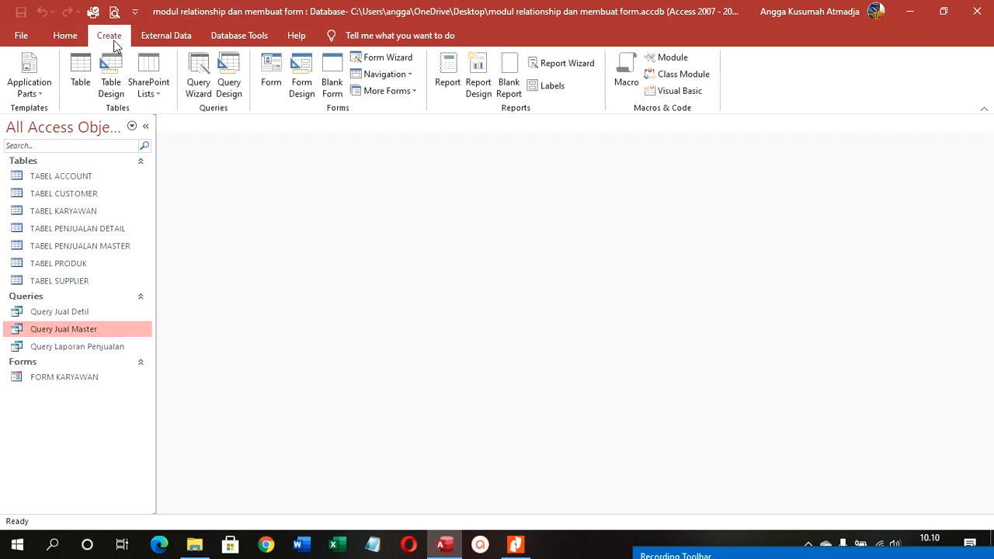
{"action": "left_click", "coordinate": [376, 58]}
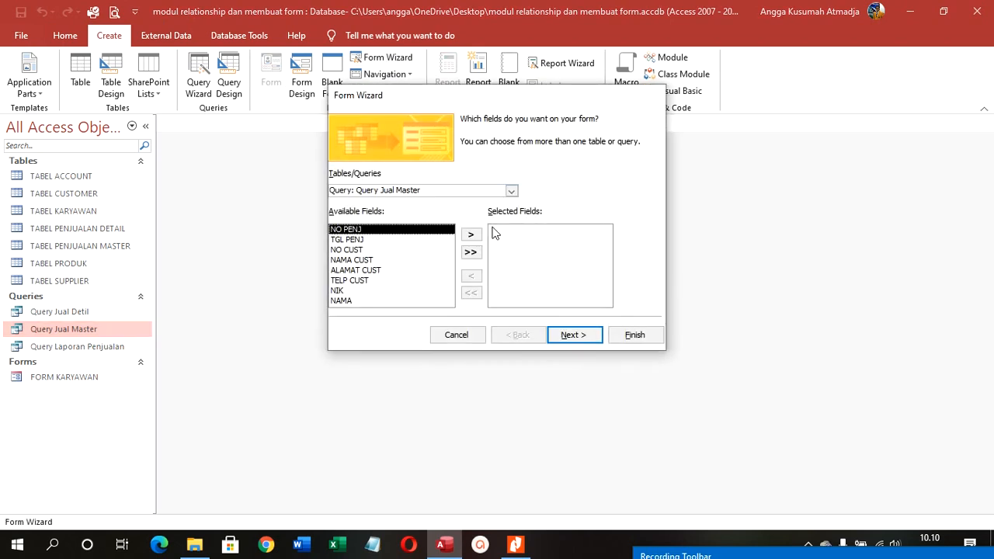
{"action": "left_click", "coordinate": [471, 235]}
{"action": "left_click", "coordinate": [470, 236]}
{"action": "left_click", "coordinate": [470, 235]}
{"action": "left_click", "coordinate": [471, 236]}
{"action": "left_click", "coordinate": [471, 252]}
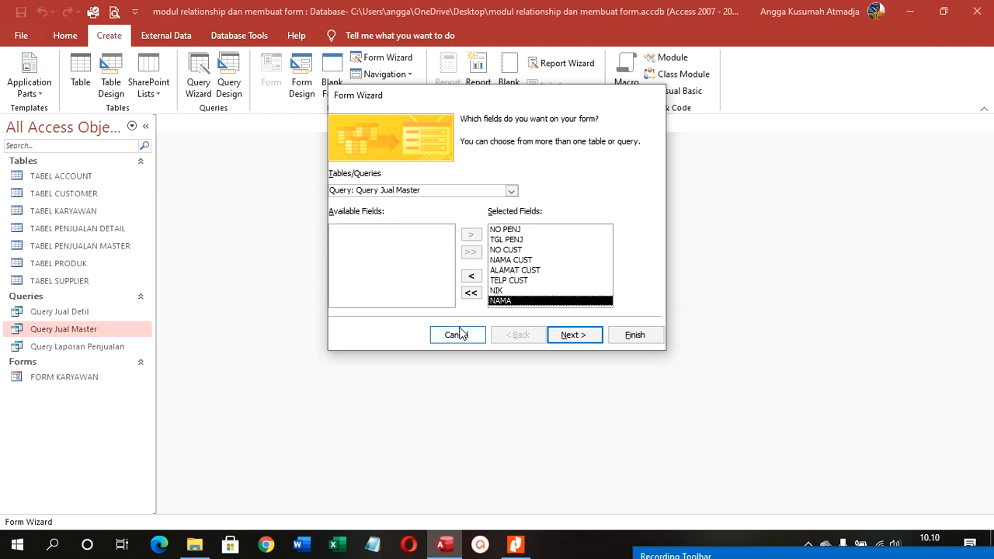
{"action": "left_click", "coordinate": [569, 336]}
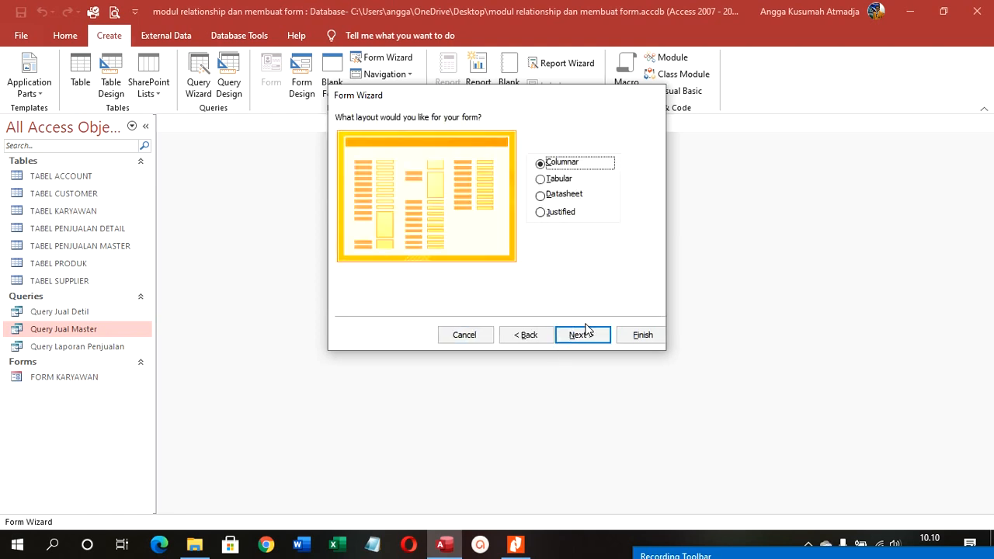
Keep the Columnar layout, title the form FORM PENJUALAN MASTER and finish the wizard, opening the form to view information.
{"action": "left_click", "coordinate": [584, 334]}
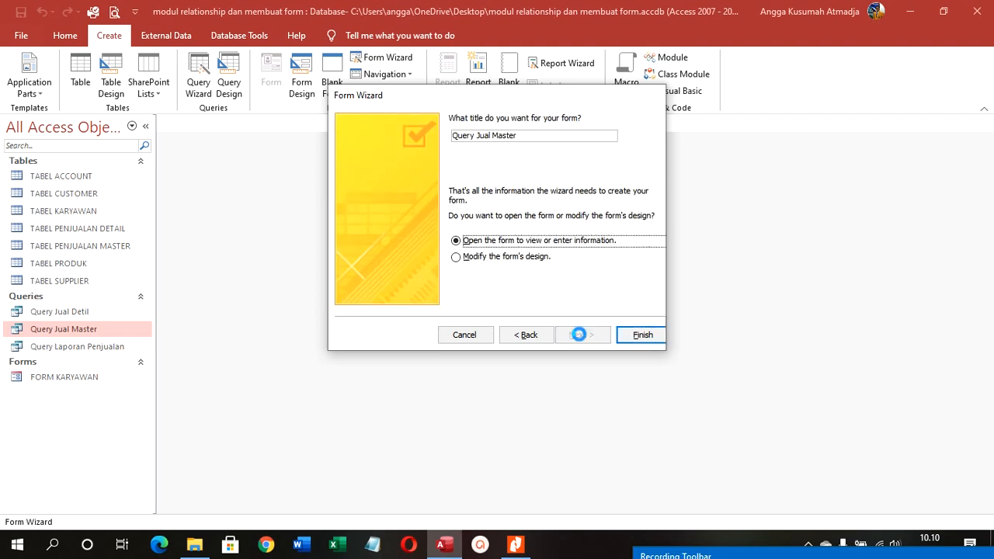
{"action": "double_click", "coordinate": [472, 135]}
{"action": "type", "text": "F"}
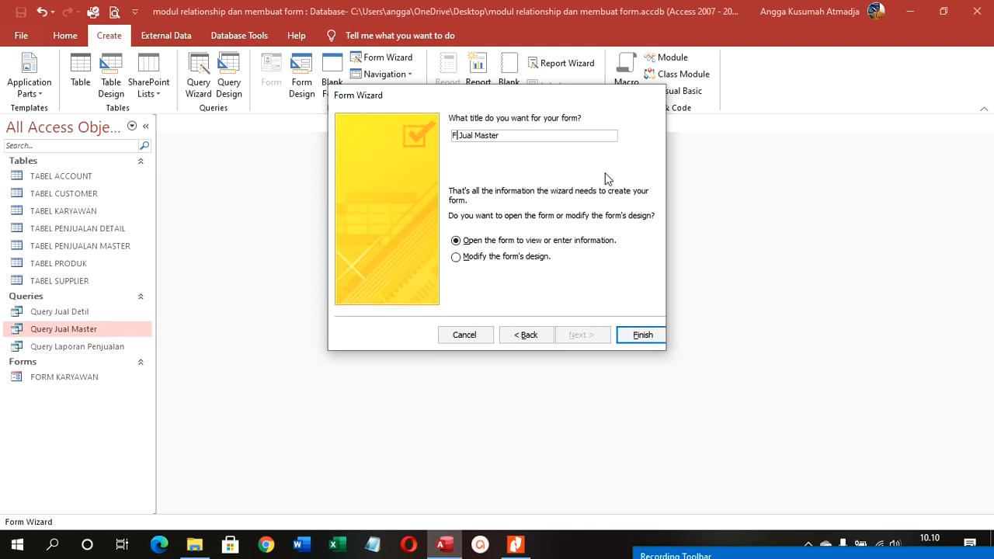
{"action": "type", "text": "o"}
{"action": "key", "text": "BackSpace"}
{"action": "left_click_drag", "start_coordinate": [544, 140], "coordinate": [357, 127]}
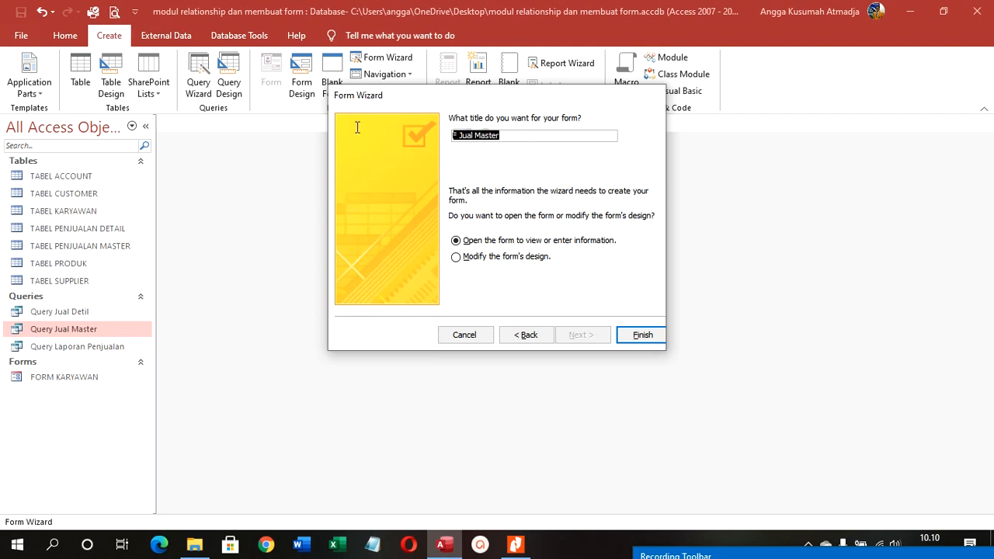
{"action": "type", "text": "FORM PENJUALAN MASTER"}
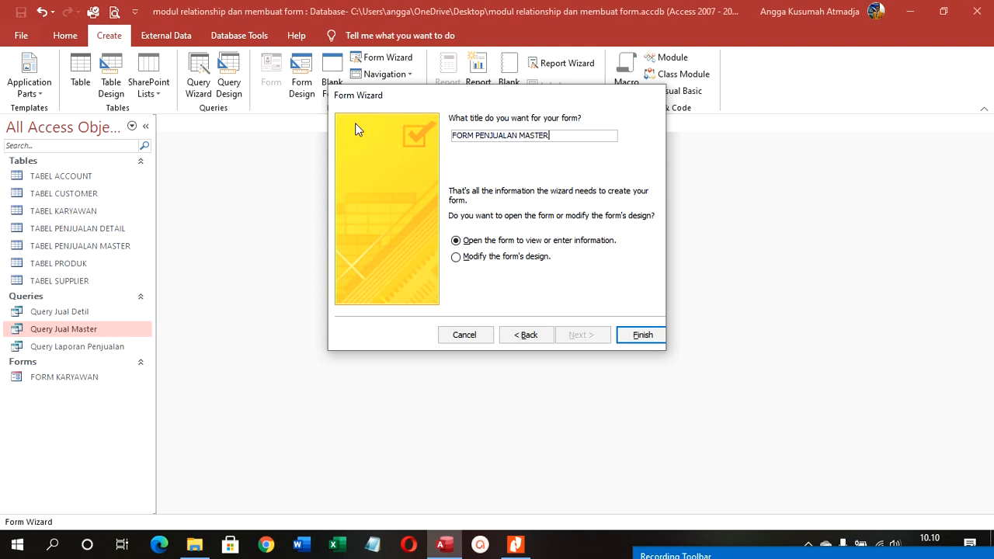
{"action": "left_click", "coordinate": [638, 335]}
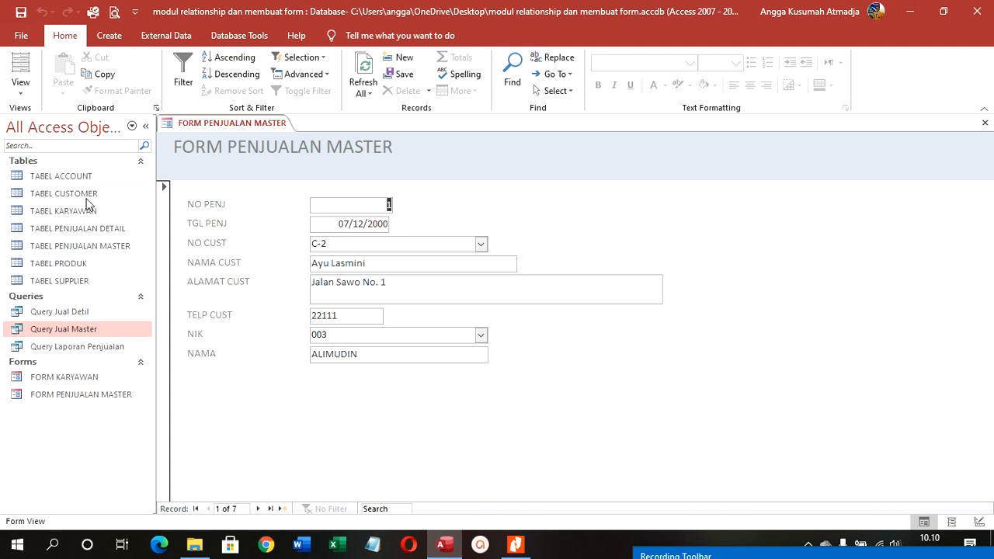
Examine the records and fields in TABEL PENJUALAN MASTER and close the table.
{"action": "double_click", "coordinate": [105, 245]}
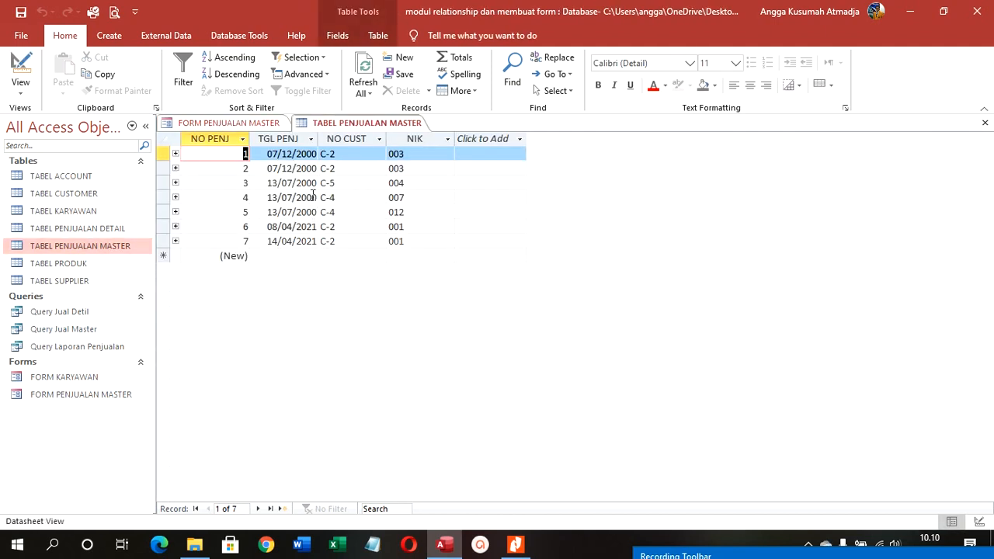
{"action": "right_click", "coordinate": [320, 125]}
{"action": "left_click", "coordinate": [336, 154]}
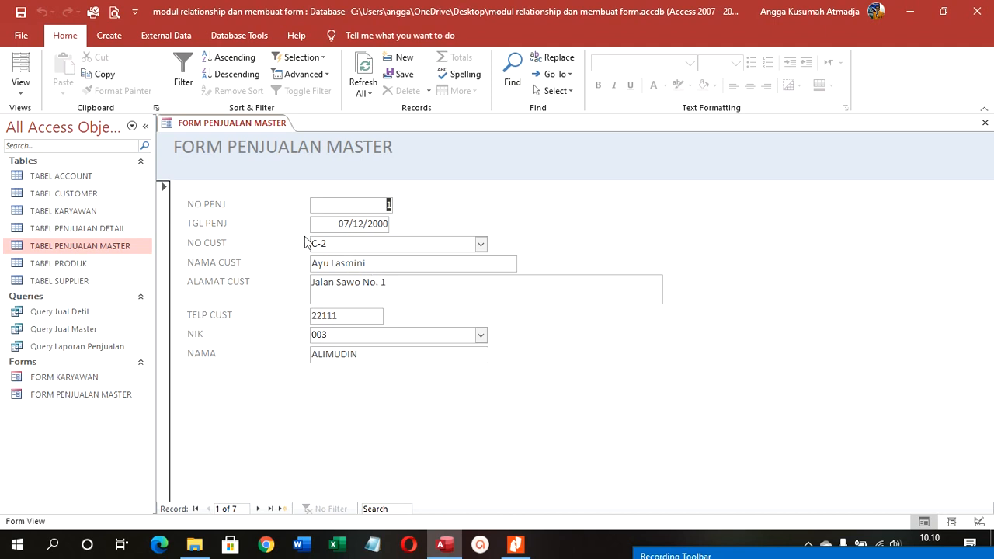
Open the form in Design View, widen it to about 19.5 cm, and move NIK and NAMA beside the NO PENJ field.
{"action": "right_click", "coordinate": [235, 124]}
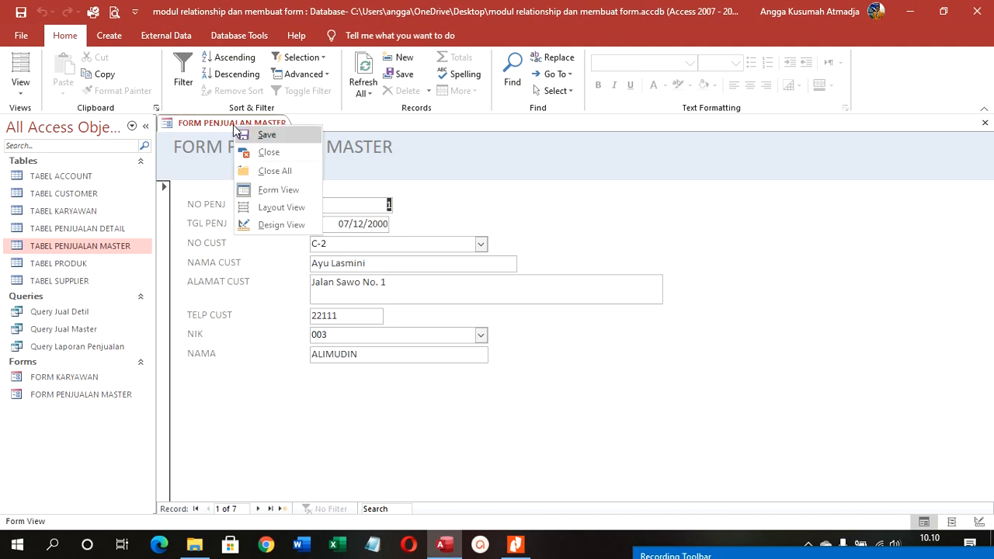
{"action": "left_click", "coordinate": [281, 225]}
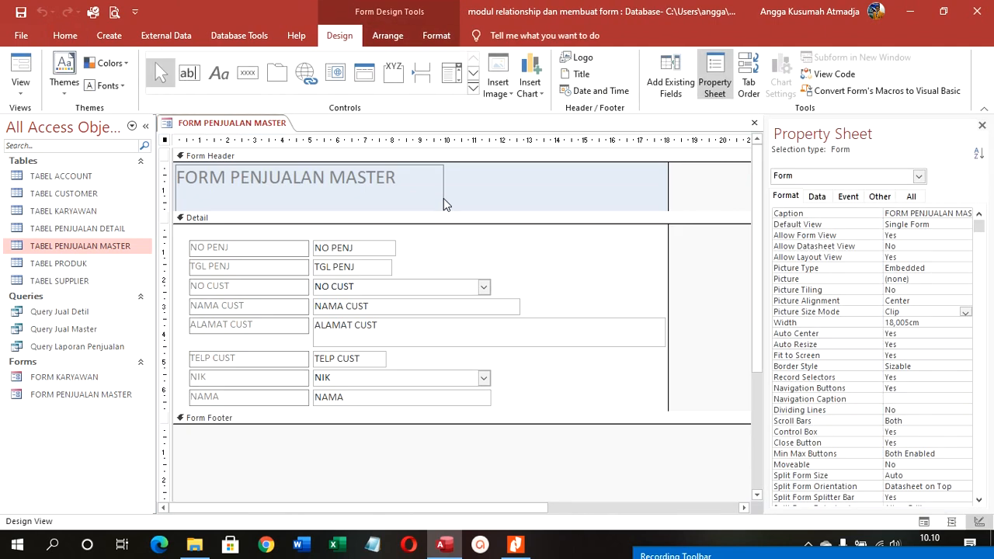
{"action": "left_click", "coordinate": [599, 334]}
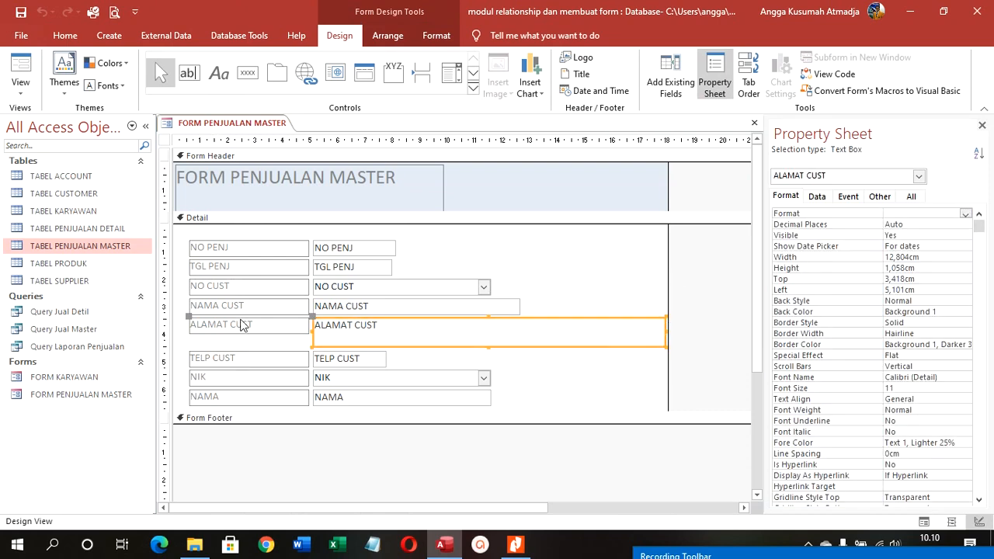
{"action": "left_click_drag", "start_coordinate": [667, 281], "coordinate": [709, 293]}
{"action": "left_click_drag", "start_coordinate": [543, 376], "coordinate": [471, 236]}
{"action": "left_click", "coordinate": [529, 288]}
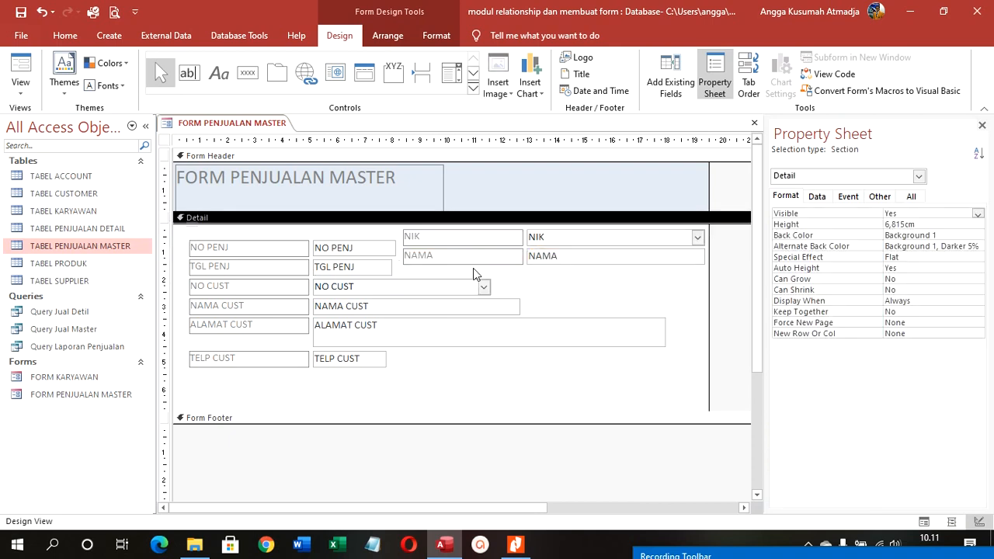
Narrow the NIK and NAMA labels, reduce their fields to about 5.1 cm wide, and align the group with NO PENJ at the form's right edge.
{"action": "left_click_drag", "start_coordinate": [473, 268], "coordinate": [462, 237]}
{"action": "left_click_drag", "start_coordinate": [613, 280], "coordinate": [578, 230]}
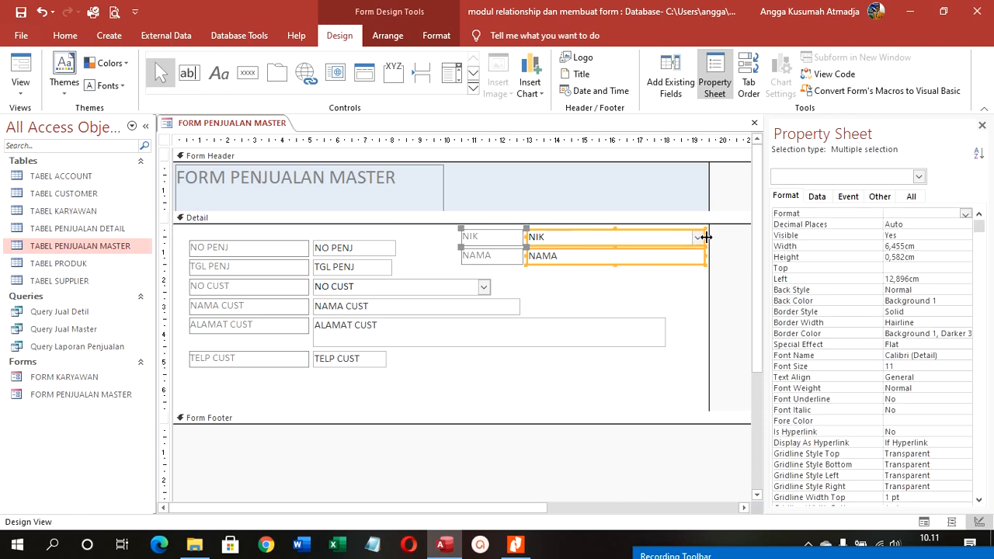
{"action": "left_click_drag", "start_coordinate": [704, 236], "coordinate": [666, 237]}
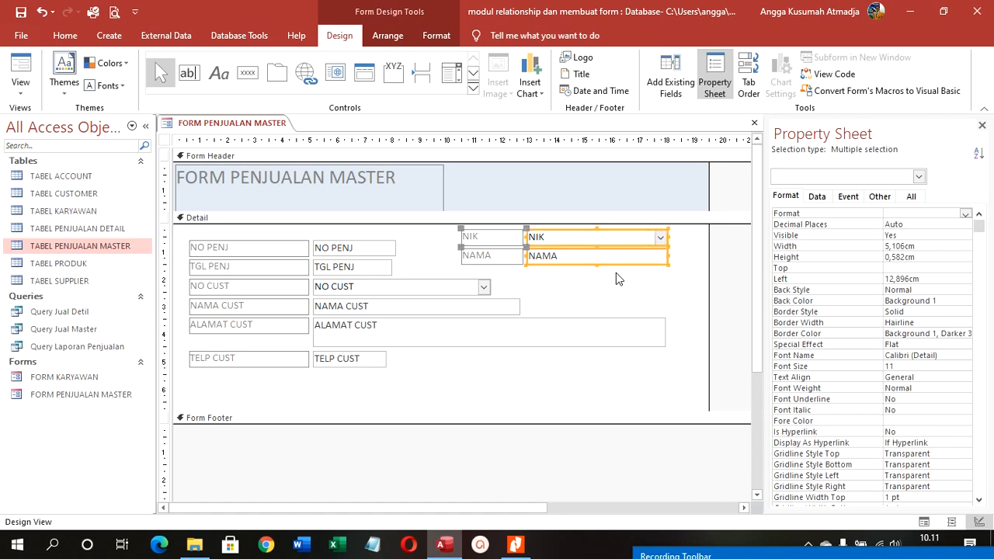
{"action": "left_click_drag", "start_coordinate": [613, 274], "coordinate": [477, 235]}
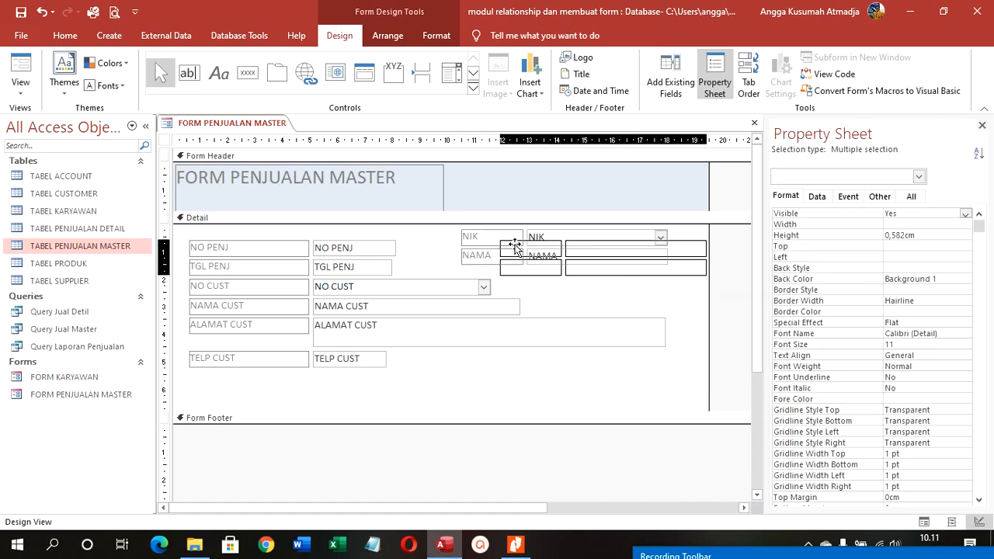
{"action": "left_click_drag", "start_coordinate": [514, 245], "coordinate": [513, 242]}
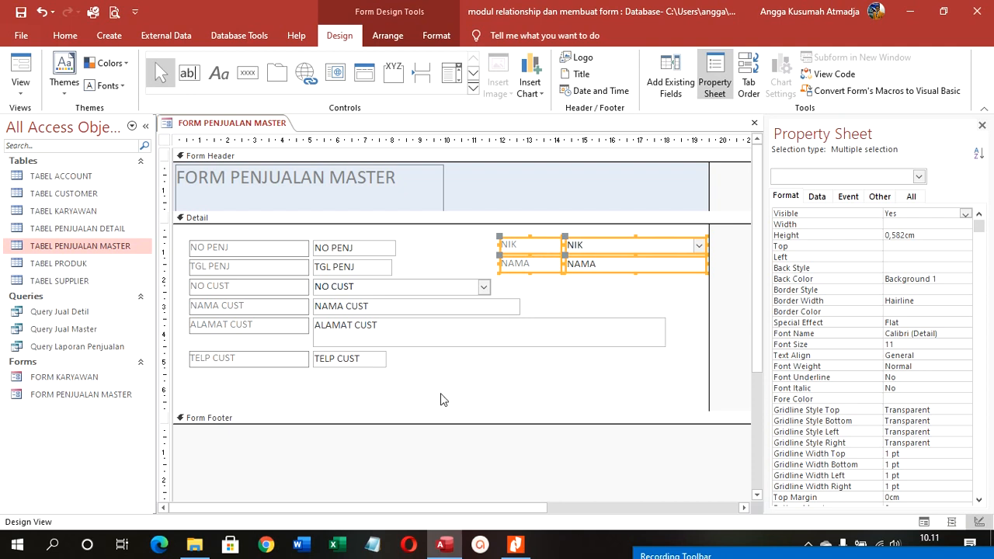
Set the form's Record Selectors property to No.
{"action": "left_click", "coordinate": [730, 348]}
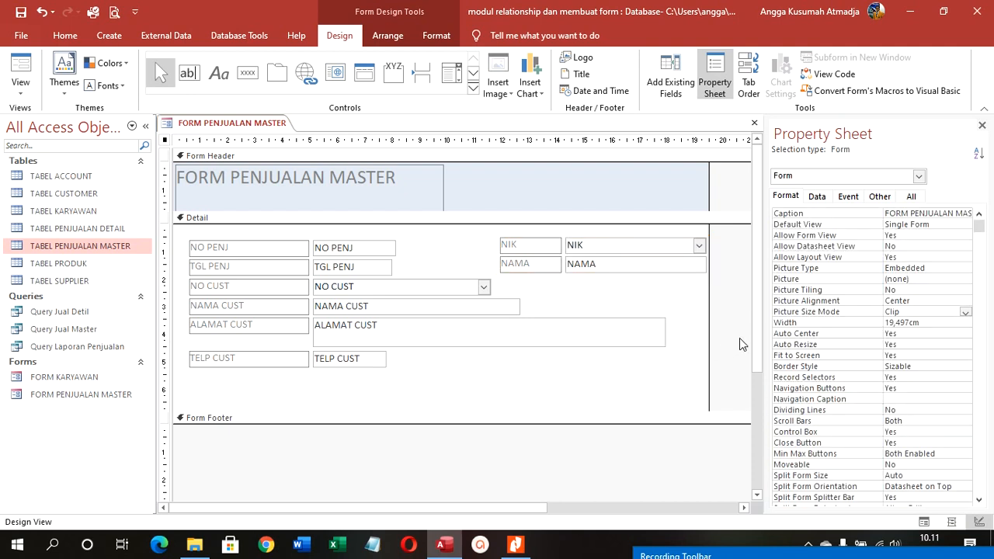
{"action": "double_click", "coordinate": [890, 378]}
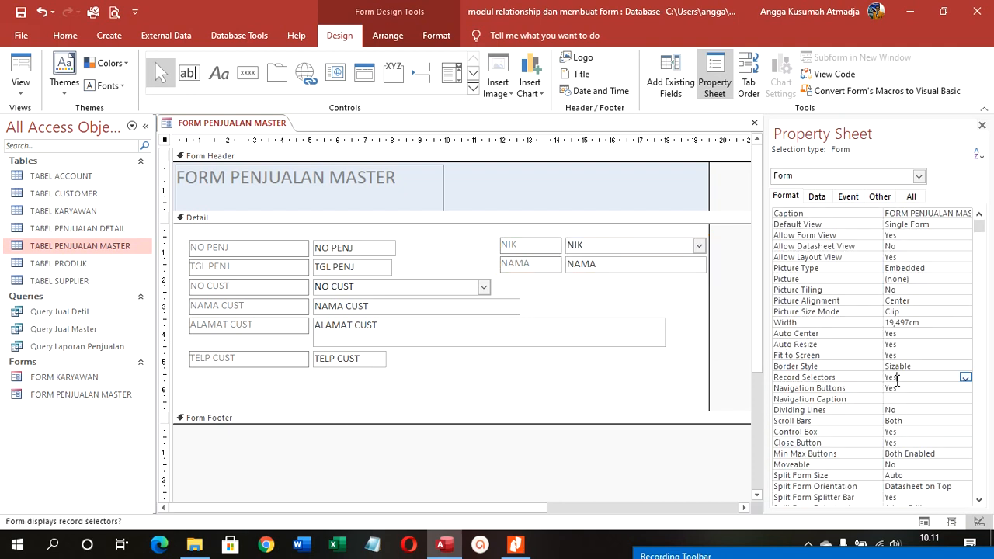
{"action": "left_click", "coordinate": [575, 190]}
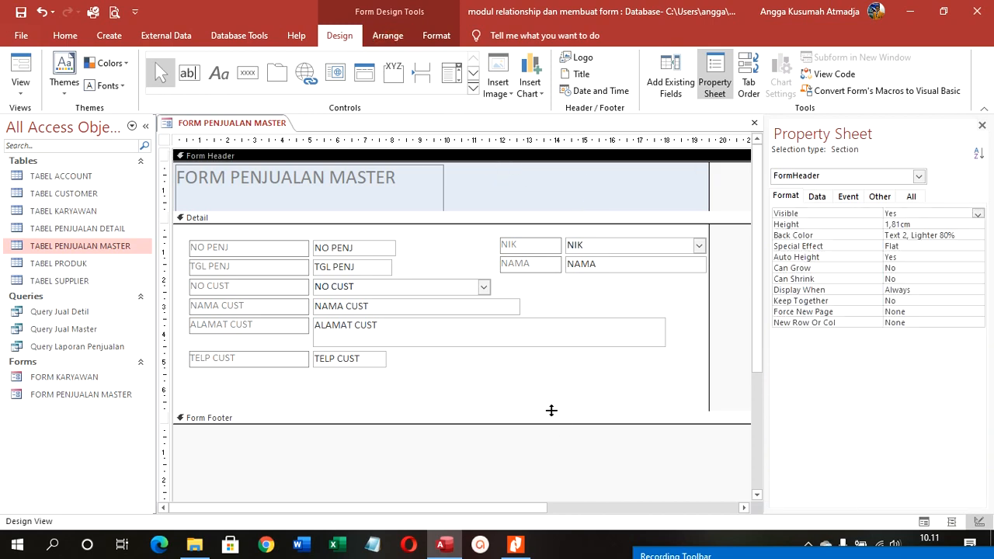
Extend the Detail section to about 11 cm high and open the Form Footer section to about 2.5 cm high.
{"action": "left_click_drag", "start_coordinate": [552, 410], "coordinate": [583, 491]}
{"action": "scroll", "coordinate": [553, 445], "scroll_direction": "down", "scroll_amount": 3}
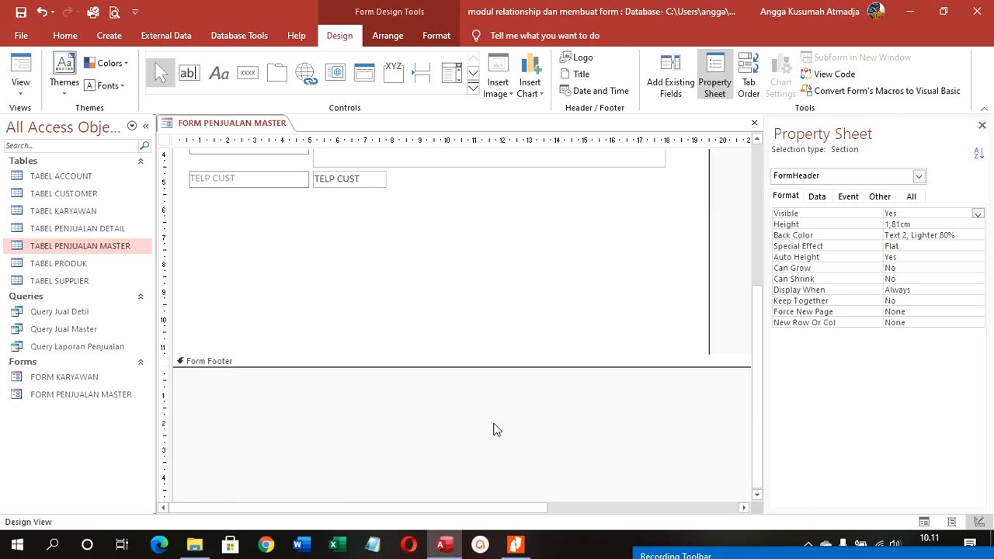
{"action": "left_click_drag", "start_coordinate": [474, 368], "coordinate": [497, 431]}
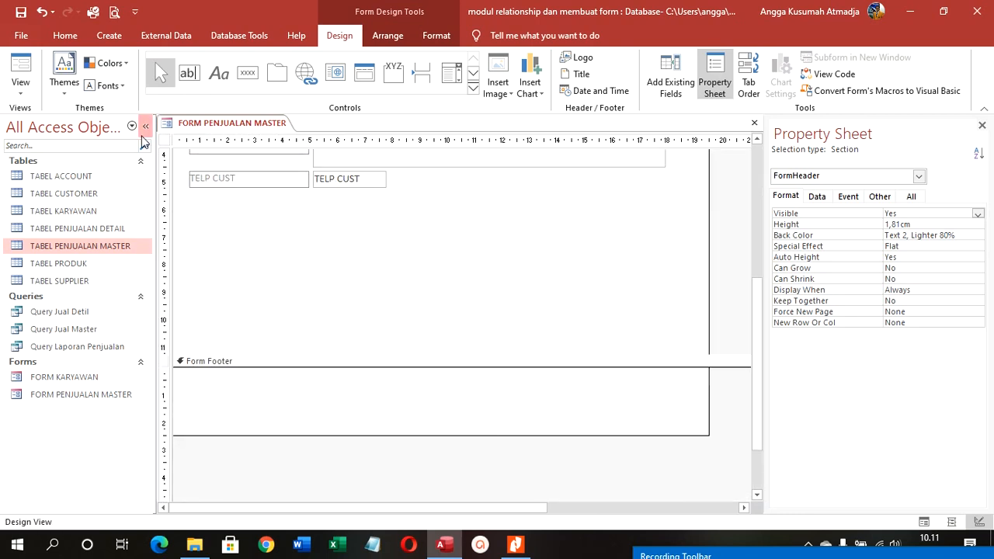
Fill the Form Header and Form Footer with yellow (#FFF200) and show the form in Form View.
{"action": "left_click", "coordinate": [436, 36]}
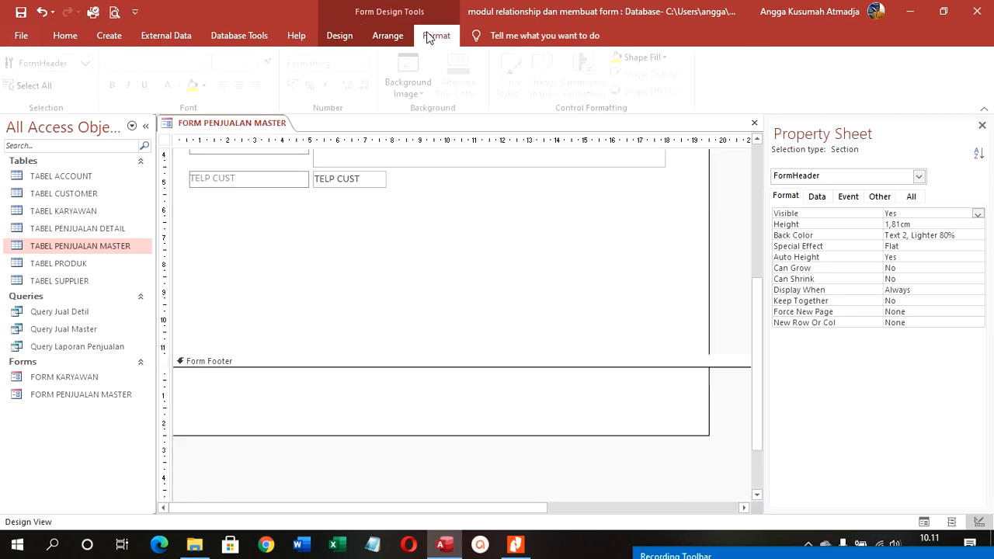
{"action": "left_click", "coordinate": [198, 85]}
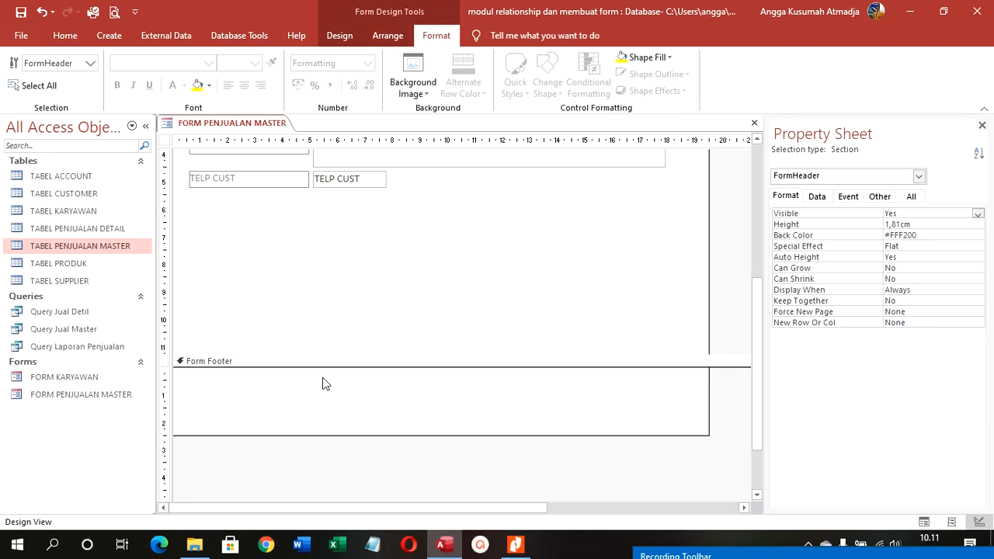
{"action": "left_click", "coordinate": [328, 399]}
{"action": "left_click", "coordinate": [197, 85]}
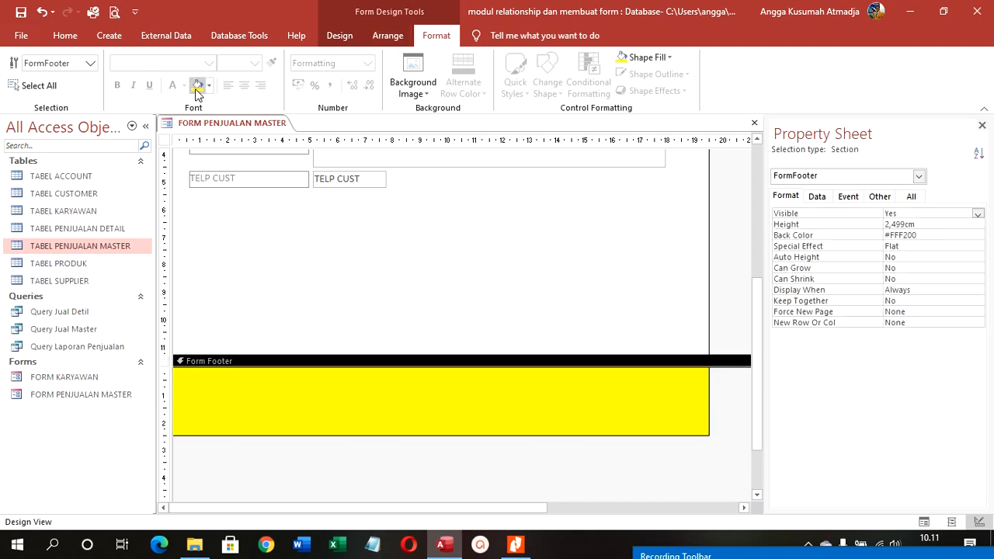
{"action": "right_click", "coordinate": [246, 125]}
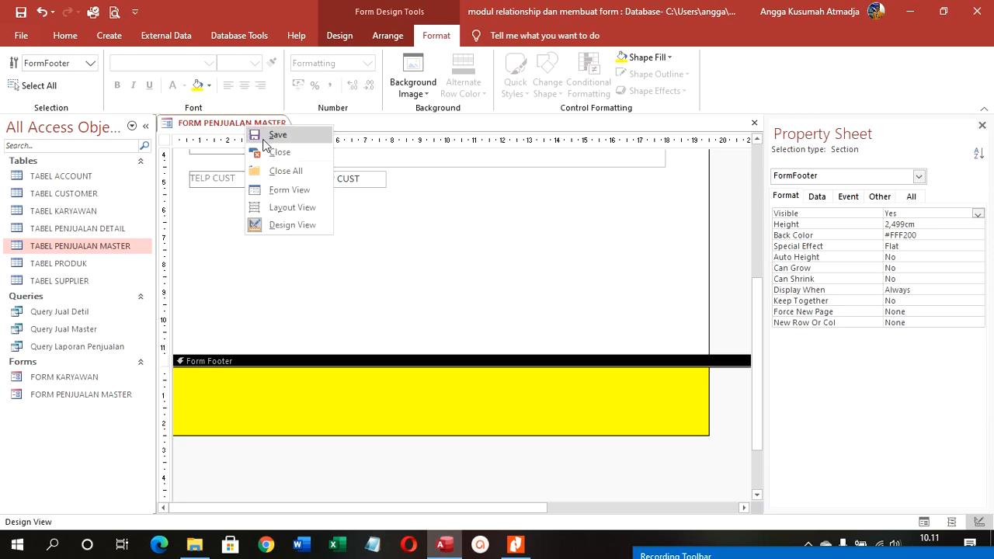
{"action": "left_click", "coordinate": [289, 191]}
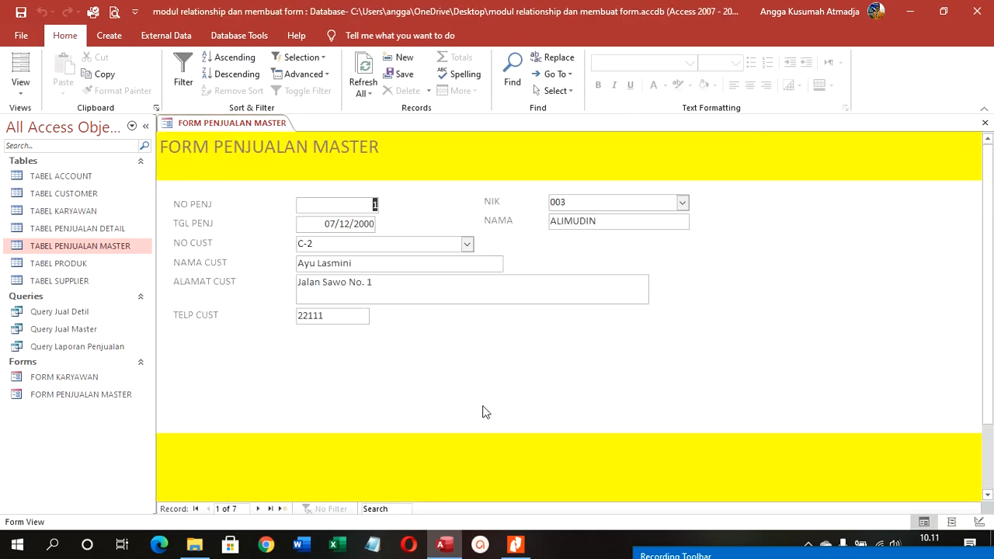
Return to Design View and collapse the Form Footer section.
{"action": "right_click", "coordinate": [211, 127]}
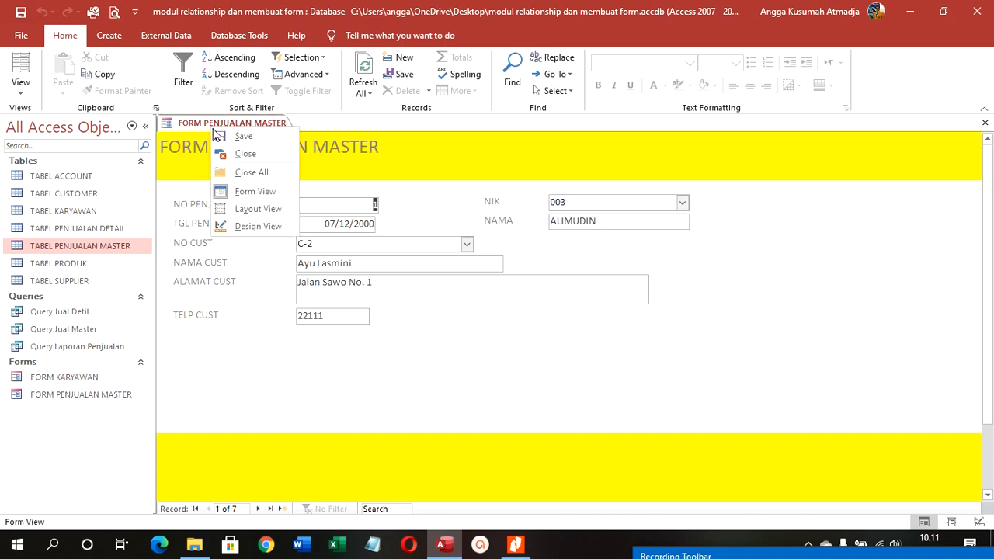
{"action": "left_click", "coordinate": [258, 226]}
{"action": "left_click", "coordinate": [281, 182]}
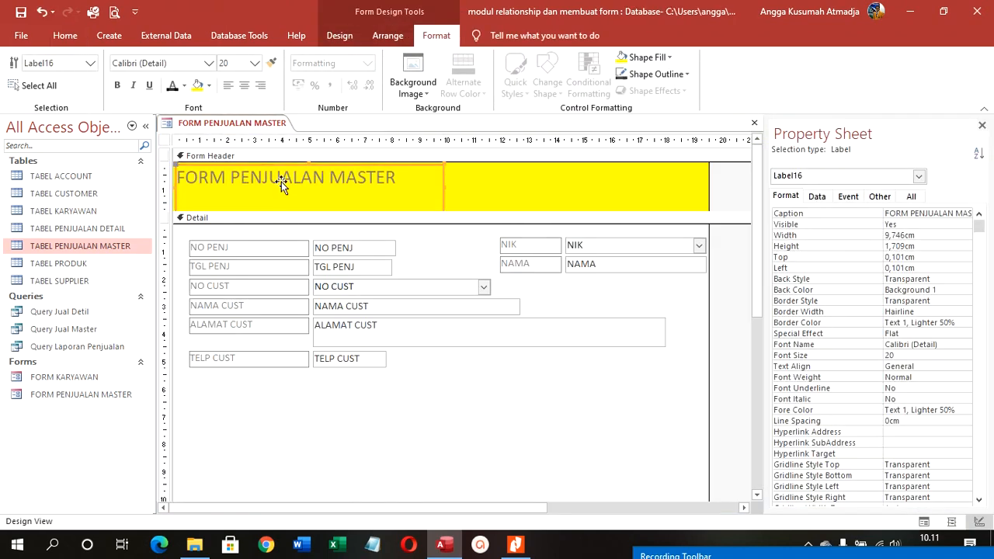
{"action": "scroll", "coordinate": [388, 411], "scroll_direction": "down", "scroll_amount": 3}
{"action": "left_click", "coordinate": [459, 481]}
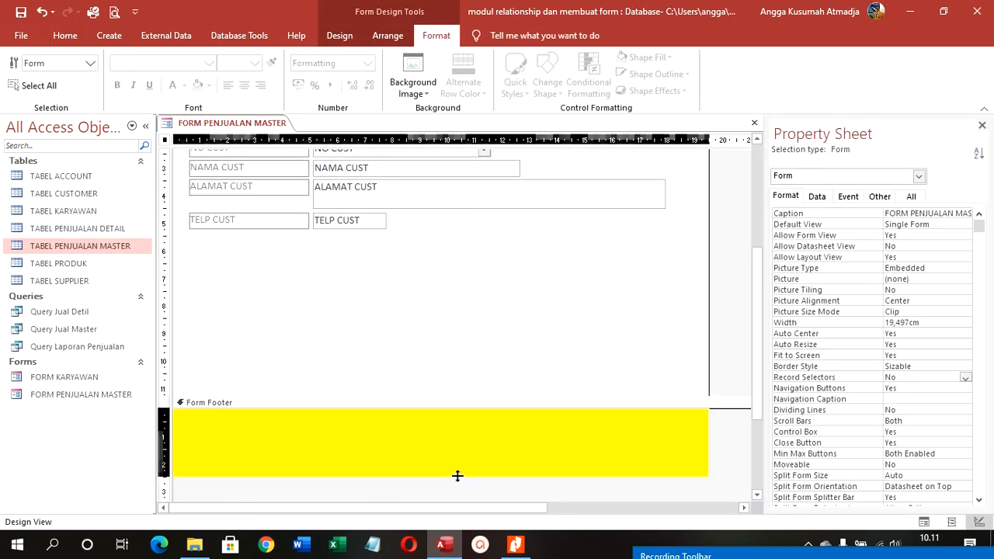
{"action": "left_click_drag", "start_coordinate": [457, 475], "coordinate": [470, 363]}
{"action": "scroll", "coordinate": [469, 363], "scroll_direction": "up", "scroll_amount": 5}
{"action": "left_click", "coordinate": [621, 188]}
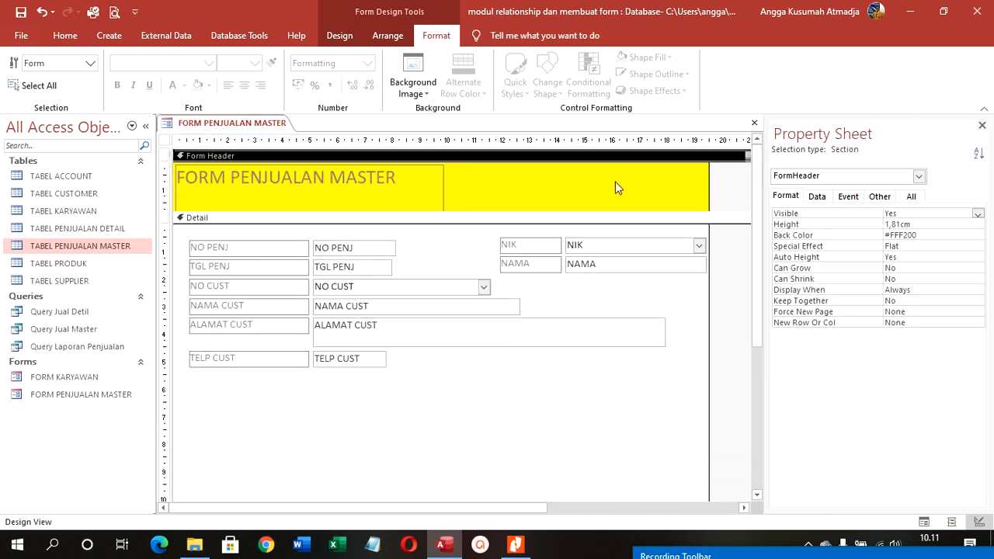
{"action": "left_click", "coordinate": [412, 68]}
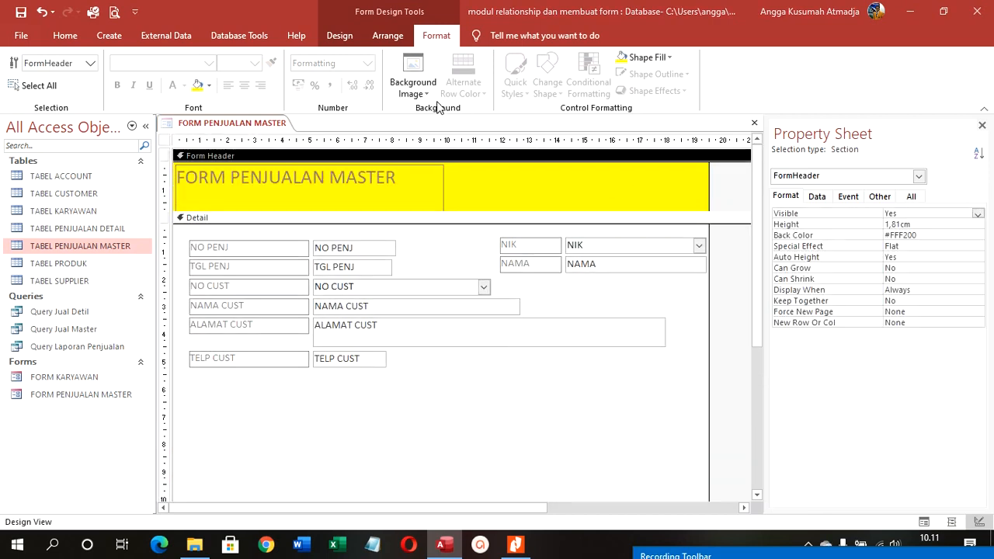
{"action": "left_click", "coordinate": [440, 104]}
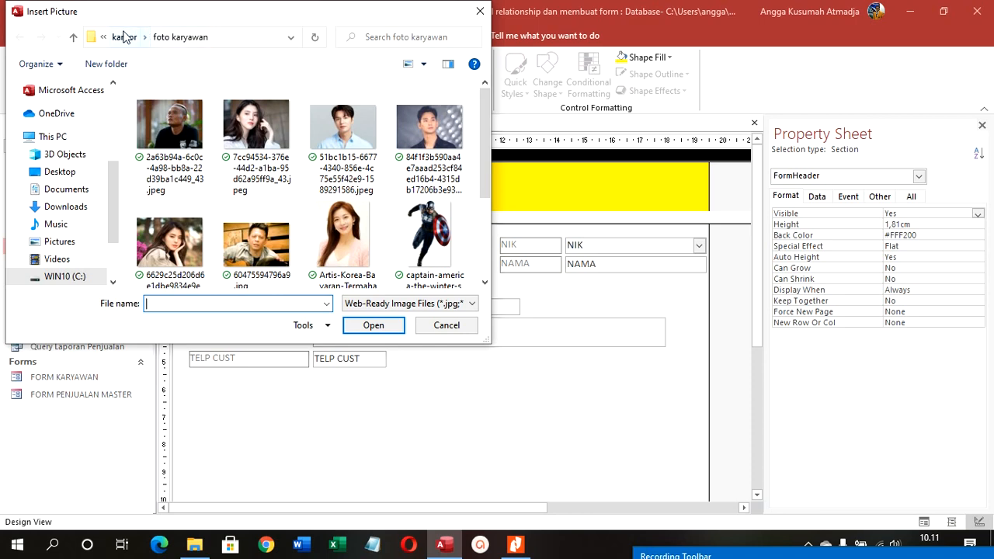
{"action": "left_click", "coordinate": [124, 37]}
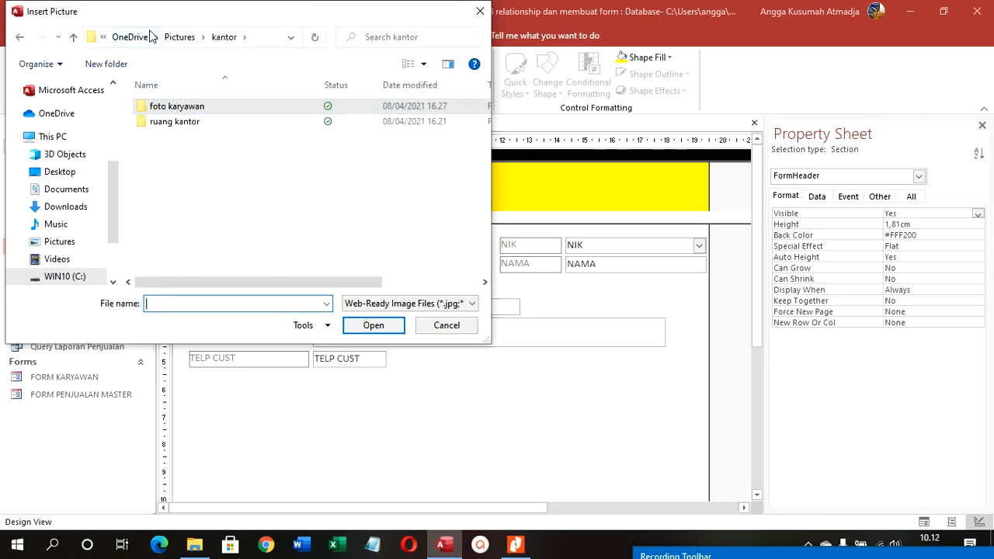
{"action": "left_click", "coordinate": [179, 36]}
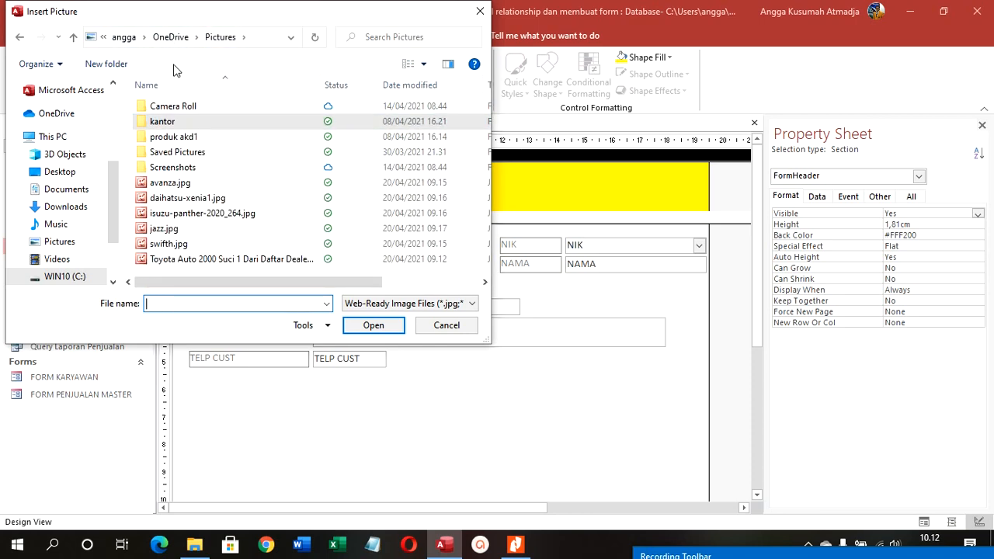
{"action": "double_click", "coordinate": [191, 141]}
{"action": "left_click", "coordinate": [335, 219]}
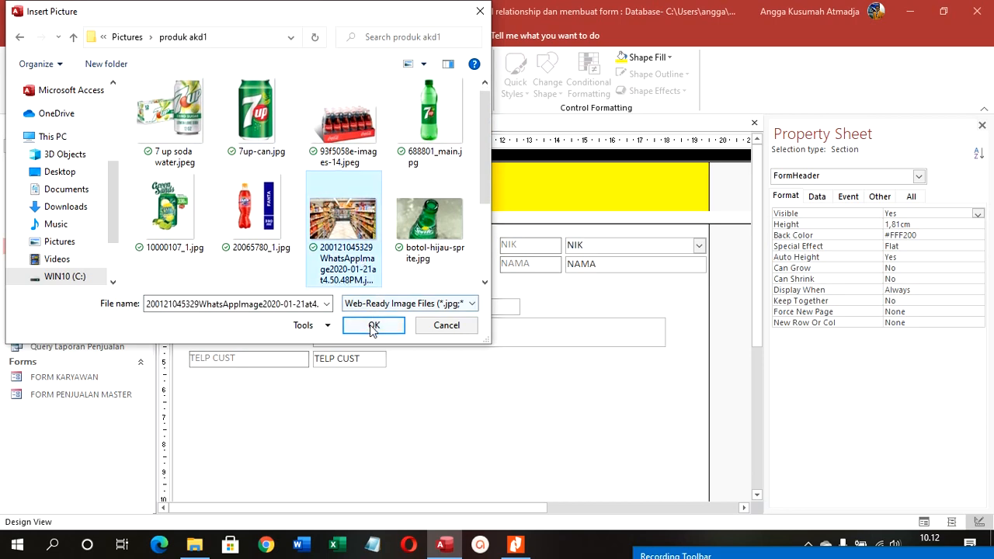
{"action": "left_click", "coordinate": [373, 326]}
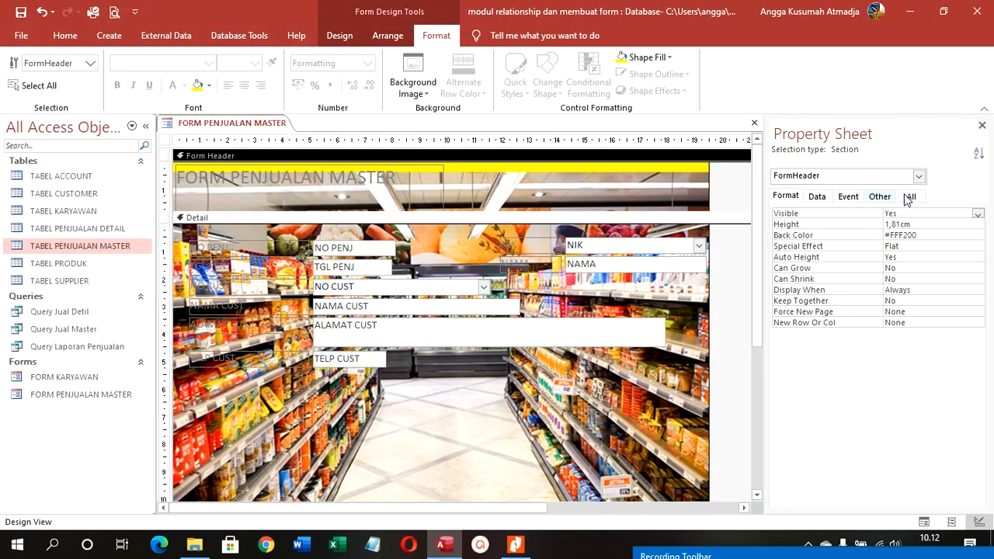
Set the form's background picture alignment to Top Left and its size mode to Stretch Vertical.
{"action": "left_click", "coordinate": [719, 254]}
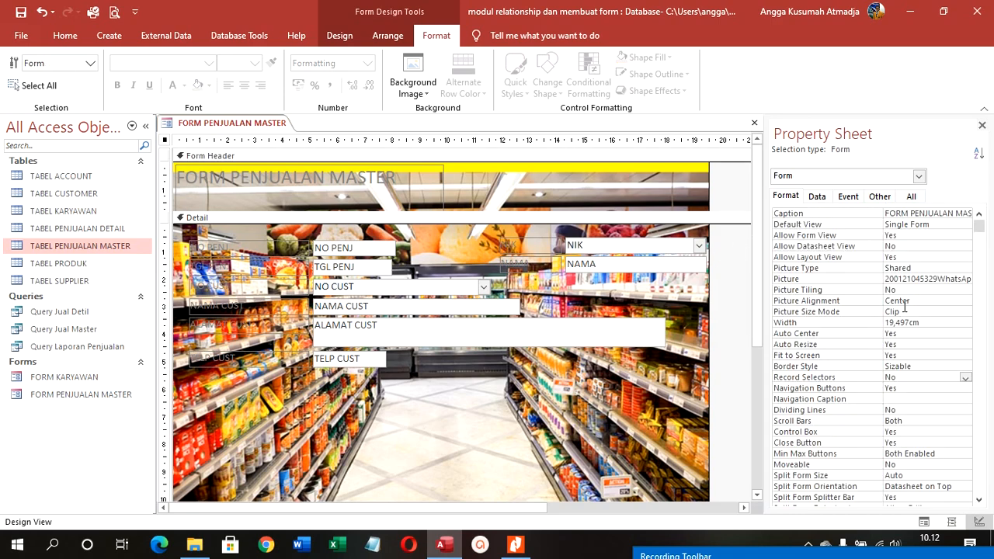
{"action": "left_click", "coordinate": [916, 300]}
{"action": "double_click", "coordinate": [917, 300]}
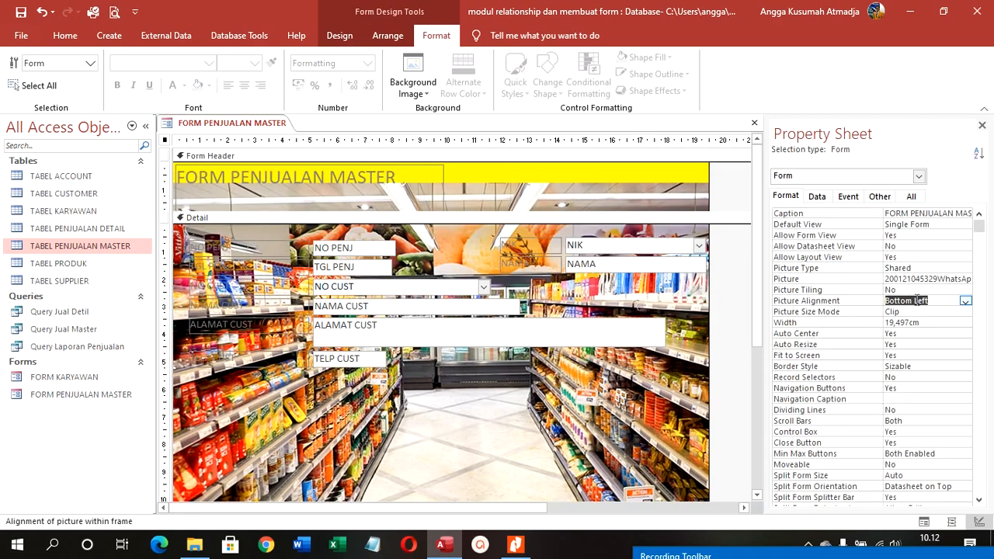
{"action": "double_click", "coordinate": [917, 300]}
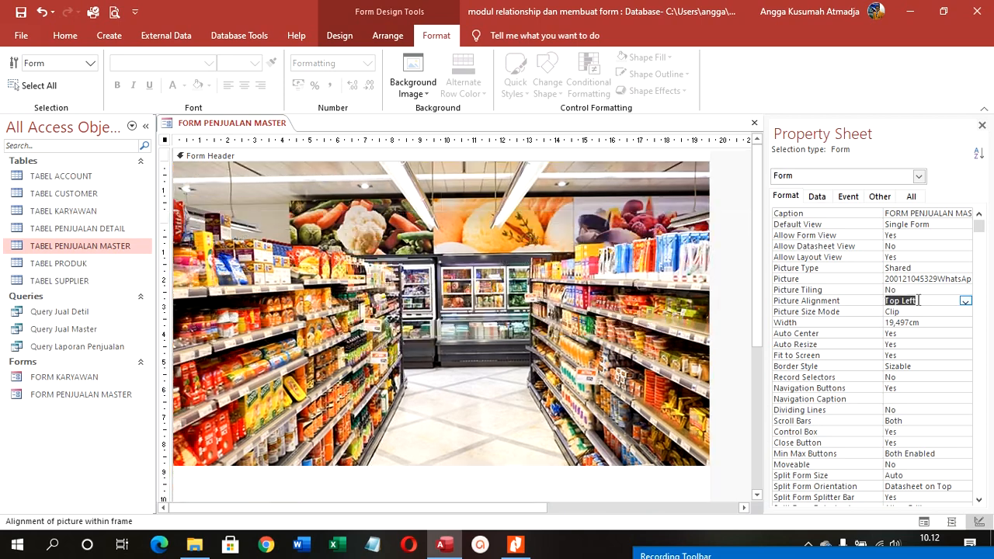
{"action": "double_click", "coordinate": [919, 311]}
{"action": "double_click", "coordinate": [919, 311]}
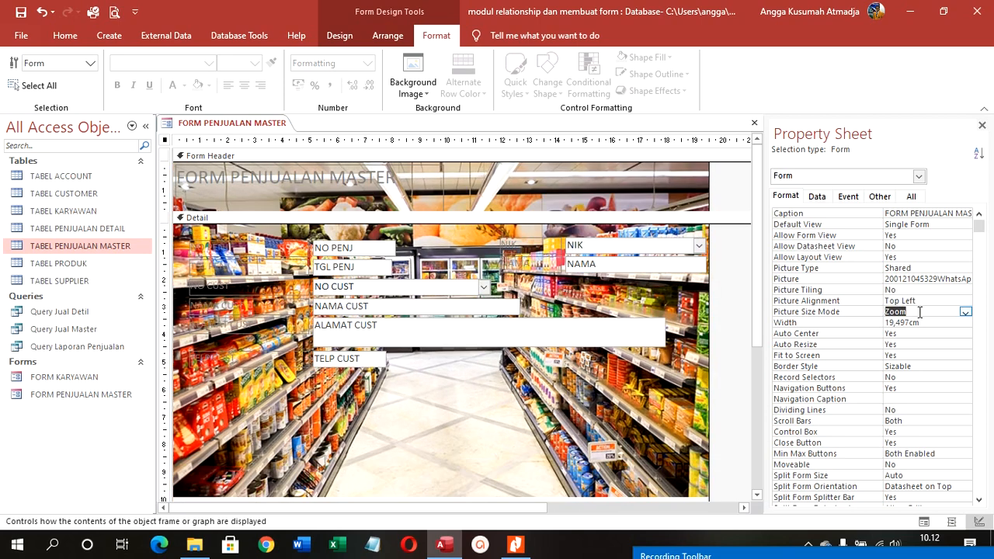
{"action": "double_click", "coordinate": [920, 311]}
{"action": "double_click", "coordinate": [919, 312]}
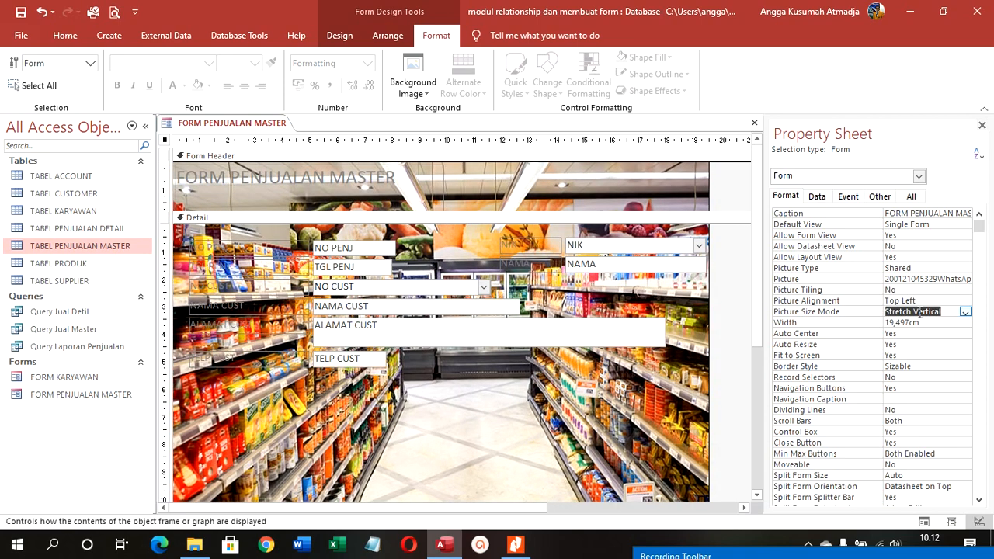
Replace the title text in the Form Header with SUMKA MART.
{"action": "left_click", "coordinate": [276, 187]}
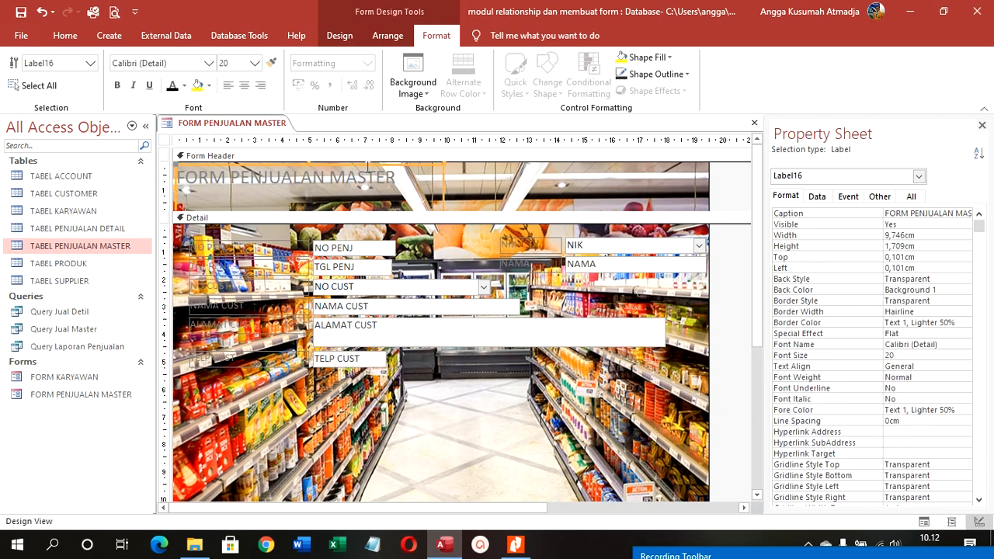
{"action": "left_click", "coordinate": [401, 177]}
{"action": "left_click_drag", "start_coordinate": [400, 177], "coordinate": [171, 165]}
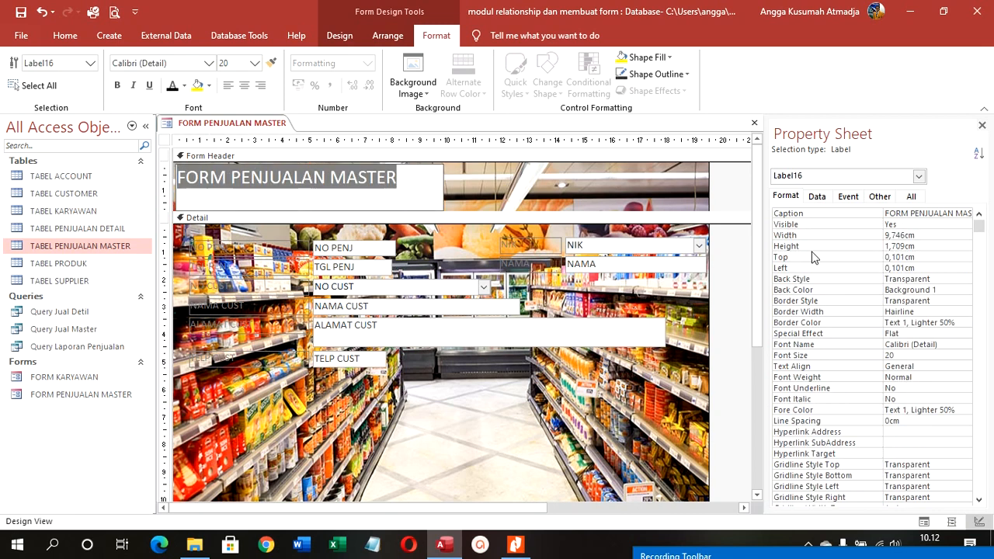
{"action": "type", "text": "SUM"}
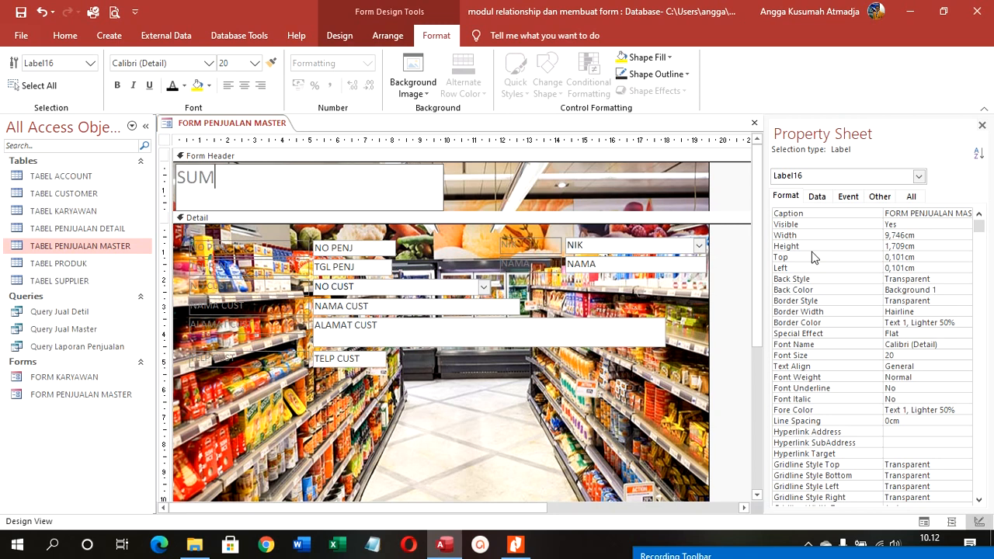
{"action": "type", "text": "KA MART"}
{"action": "left_click", "coordinate": [450, 184]}
Set the SUMKA MART title's font to Algerian with the Text 1 black colour.
{"action": "left_click", "coordinate": [327, 172]}
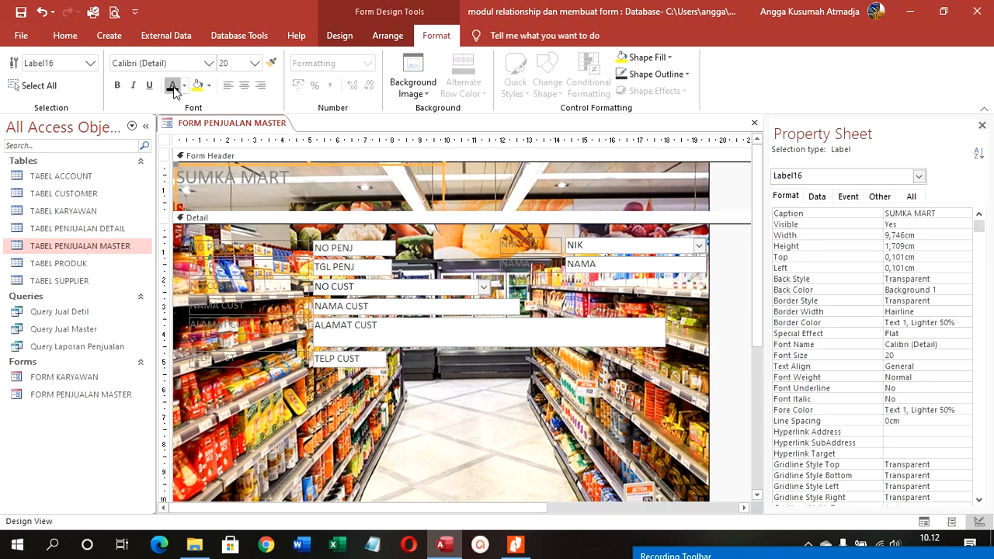
{"action": "left_click", "coordinate": [172, 87]}
{"action": "left_click", "coordinate": [208, 63]}
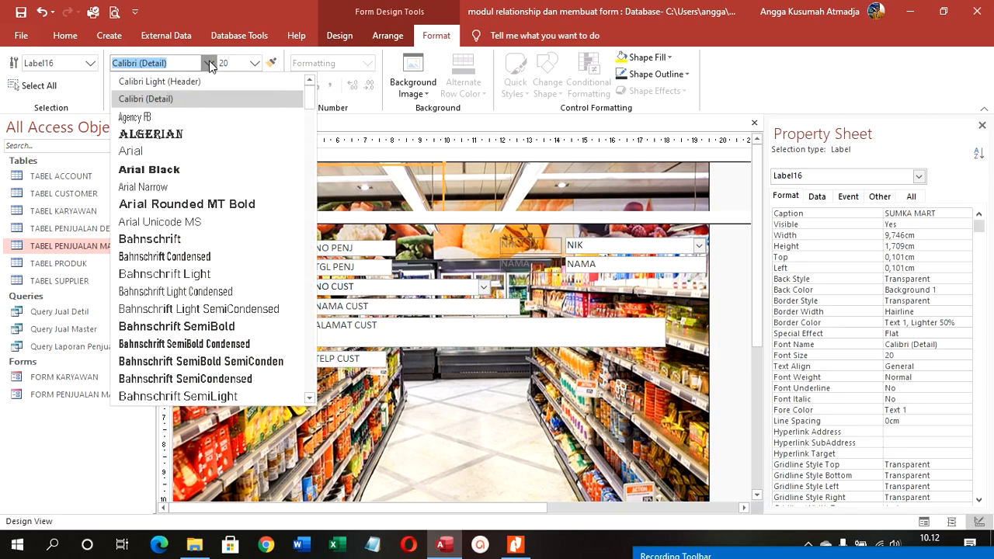
{"action": "left_click", "coordinate": [195, 134]}
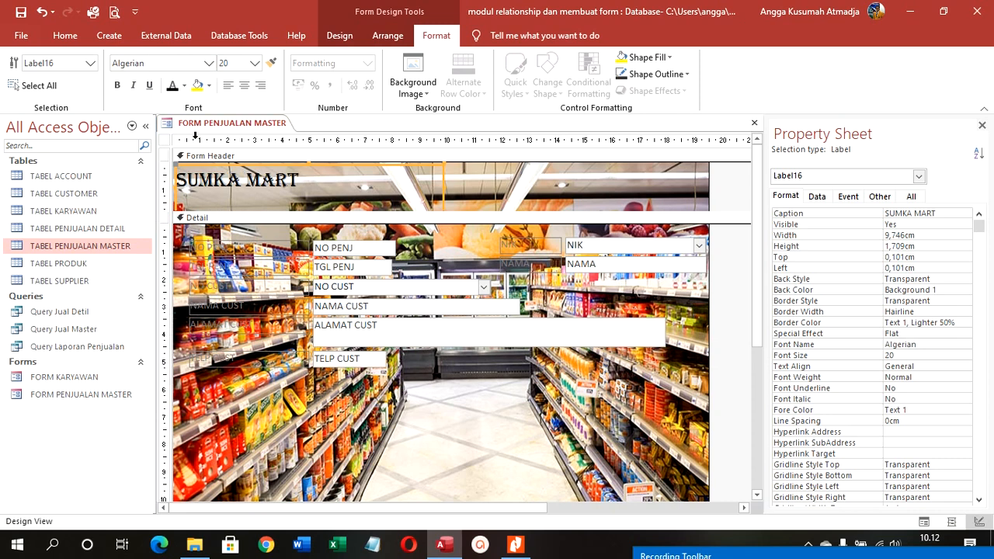
Try yellow (#FFF200) and light green (#A7DA4E) as the SUMKA MART title's font colour.
{"action": "left_click", "coordinate": [184, 86]}
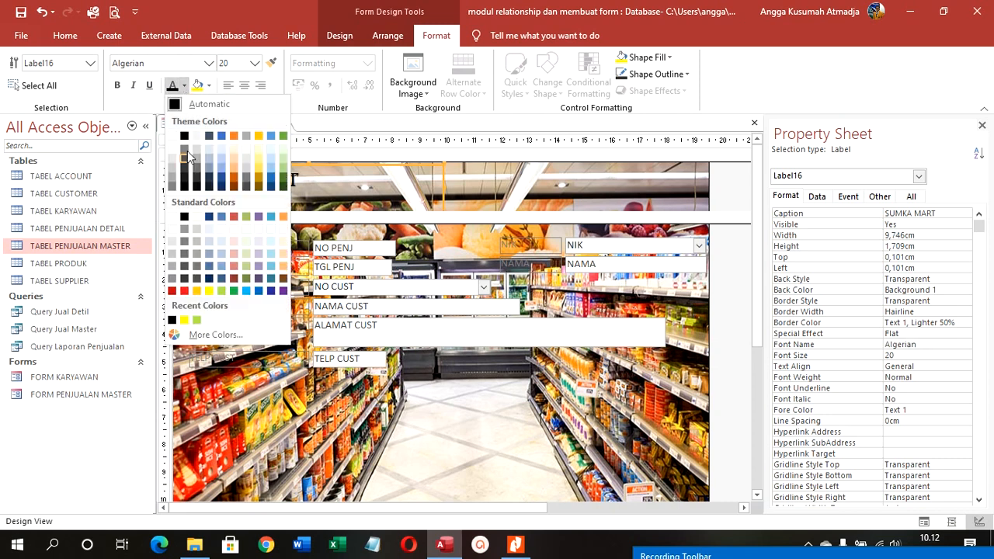
{"action": "left_click", "coordinate": [209, 290]}
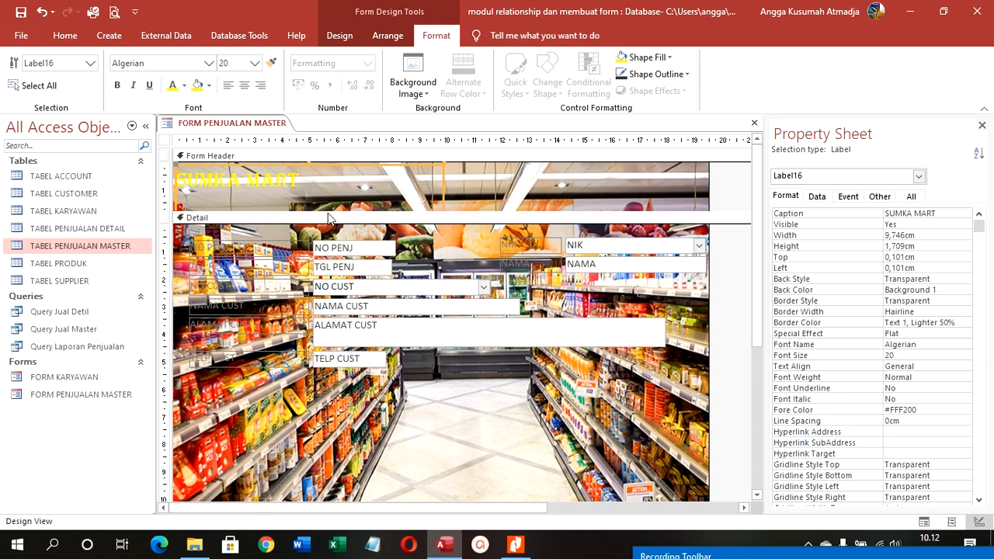
{"action": "left_click", "coordinate": [184, 87]}
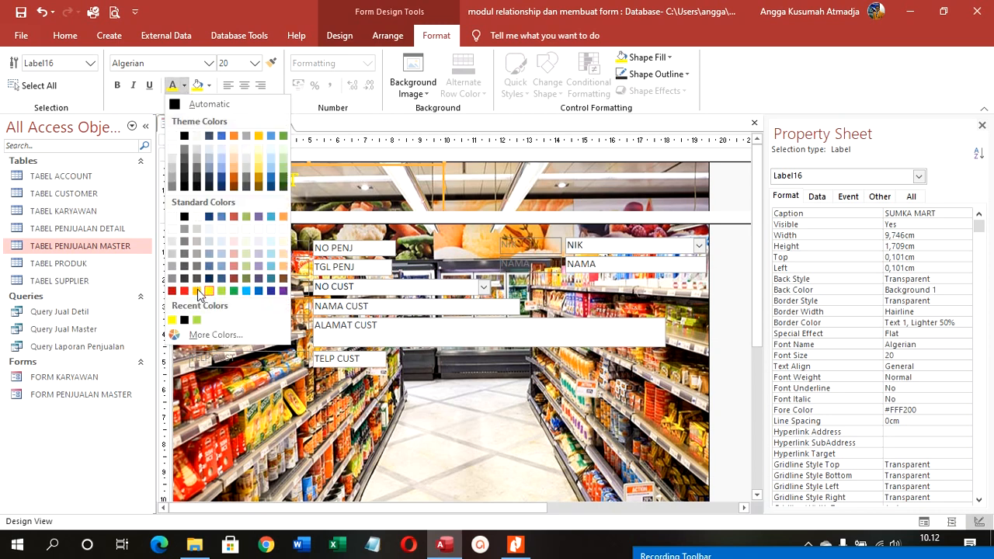
{"action": "left_click", "coordinate": [197, 319]}
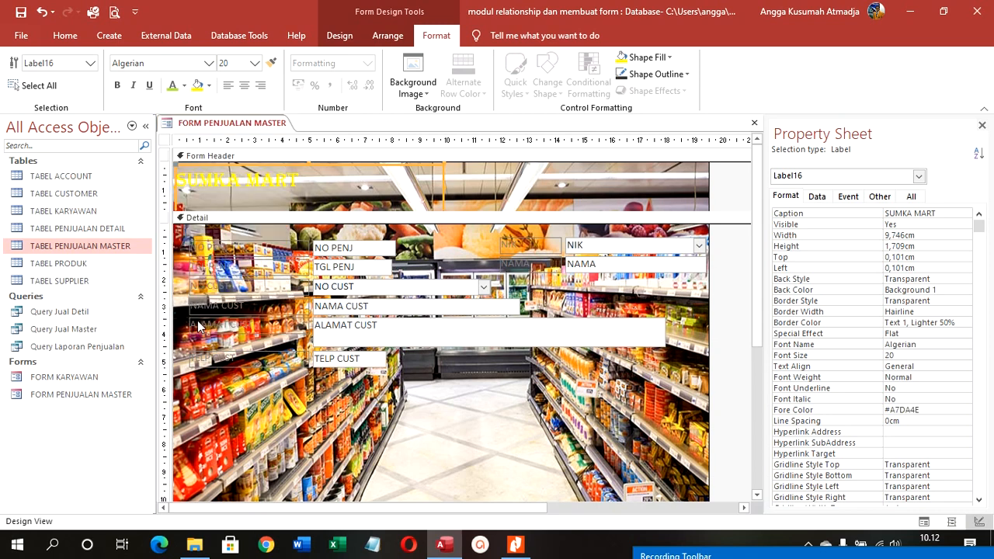
Change the SUMKA MART title's font colour to dark green (Accent 6, Darker 50%).
{"action": "left_click", "coordinate": [184, 87]}
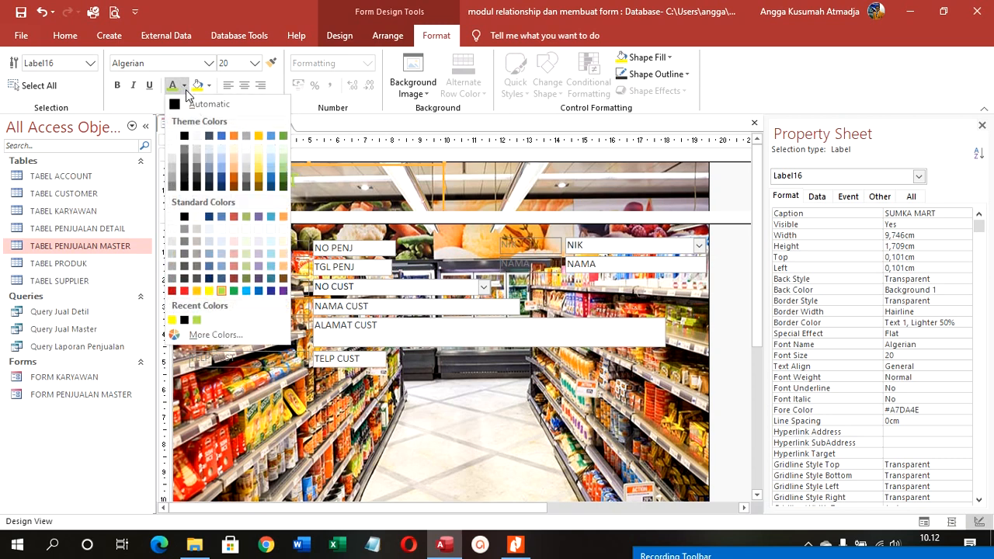
{"action": "left_click", "coordinate": [283, 185]}
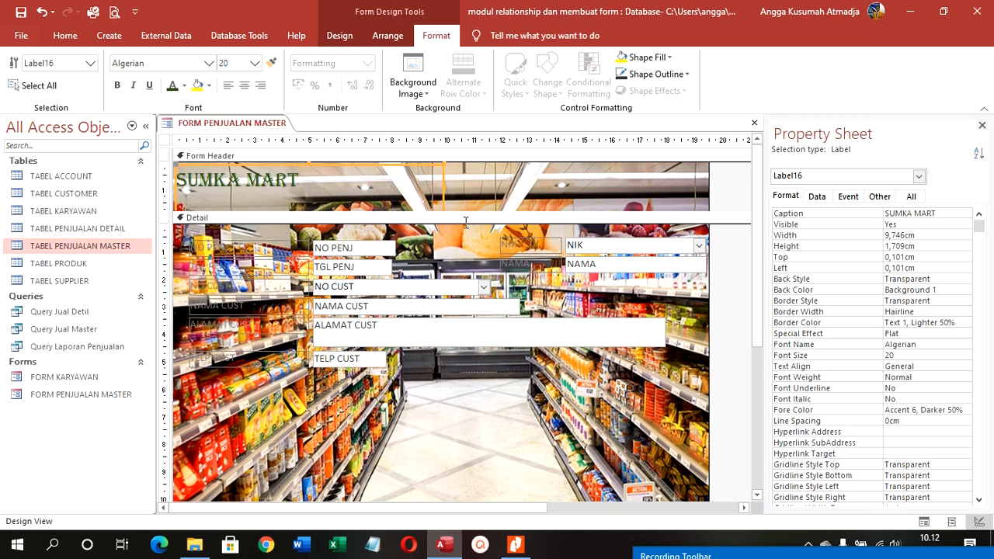
{"action": "left_click", "coordinate": [722, 199]}
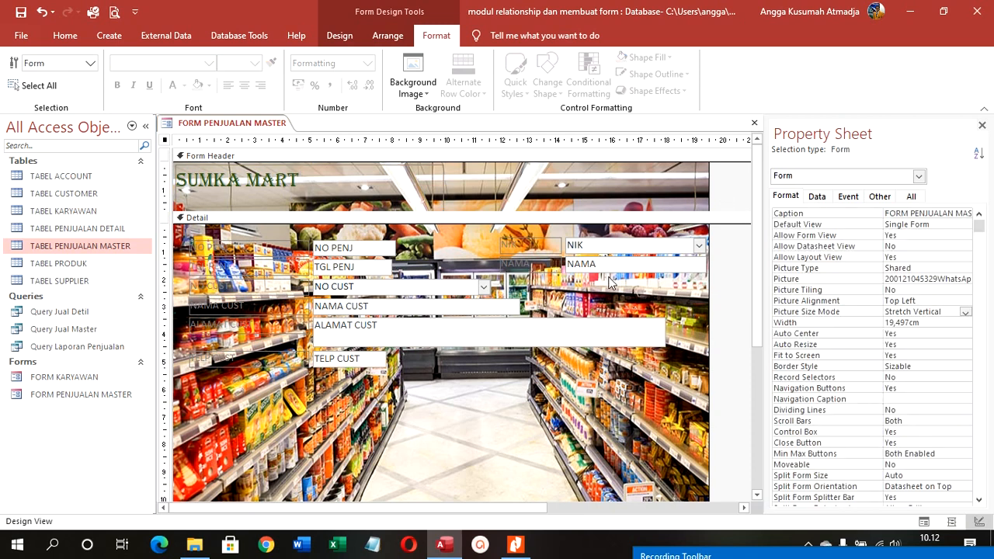
Fill the six labels from NO PENJ to TELP CUST with yellow (#FFF200) and make their text dark green (Accent 6, Darker 50%).
{"action": "left_click_drag", "start_coordinate": [250, 239], "coordinate": [224, 362]}
{"action": "left_click", "coordinate": [200, 87]}
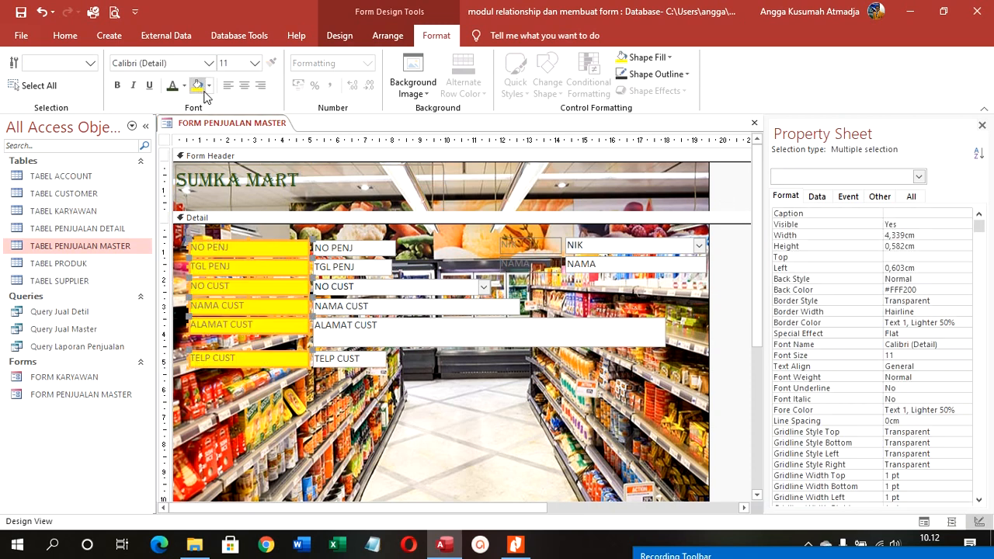
{"action": "left_click", "coordinate": [172, 87]}
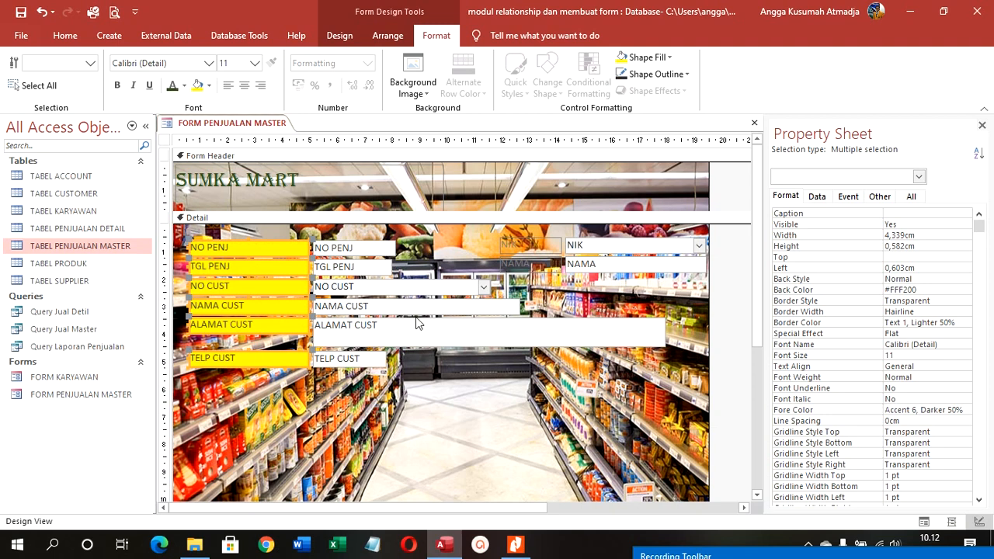
Fill the NIK and NAMA labels with yellow (#FFF200).
{"action": "left_click", "coordinate": [459, 410]}
{"action": "left_click_drag", "start_coordinate": [541, 237], "coordinate": [496, 275]}
{"action": "left_click", "coordinate": [199, 87]}
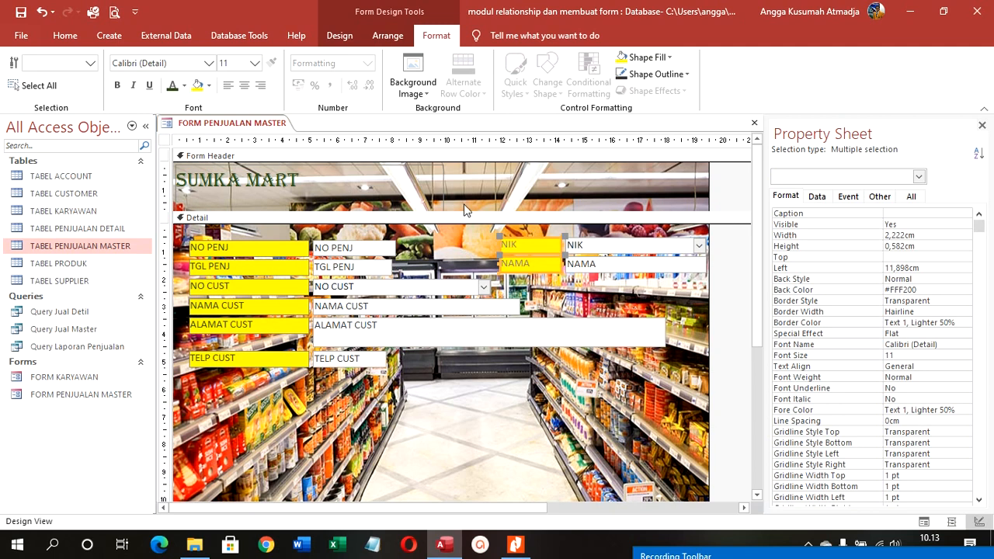
Widen the form past the 21 cm mark on the horizontal ruler.
{"action": "right_click", "coordinate": [241, 130]}
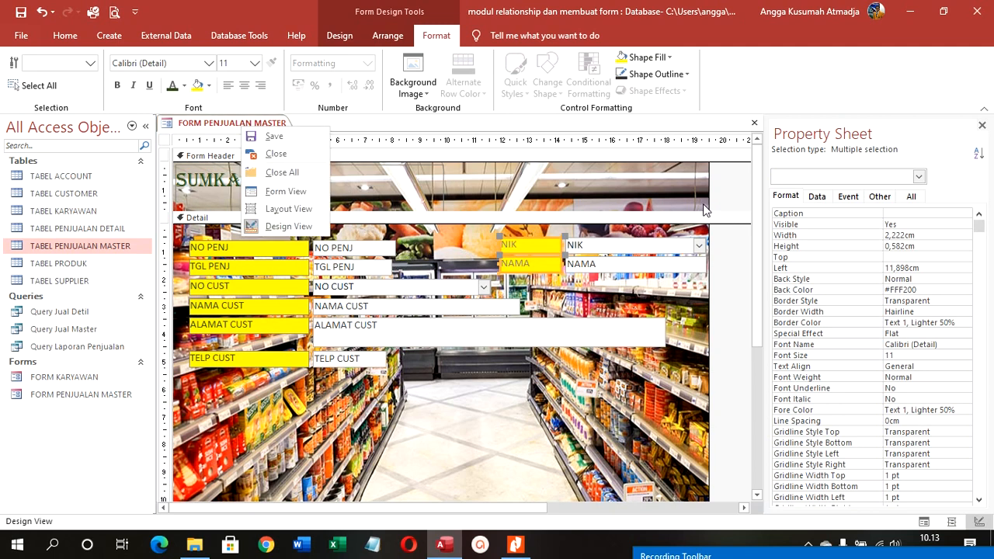
{"action": "left_click", "coordinate": [737, 259]}
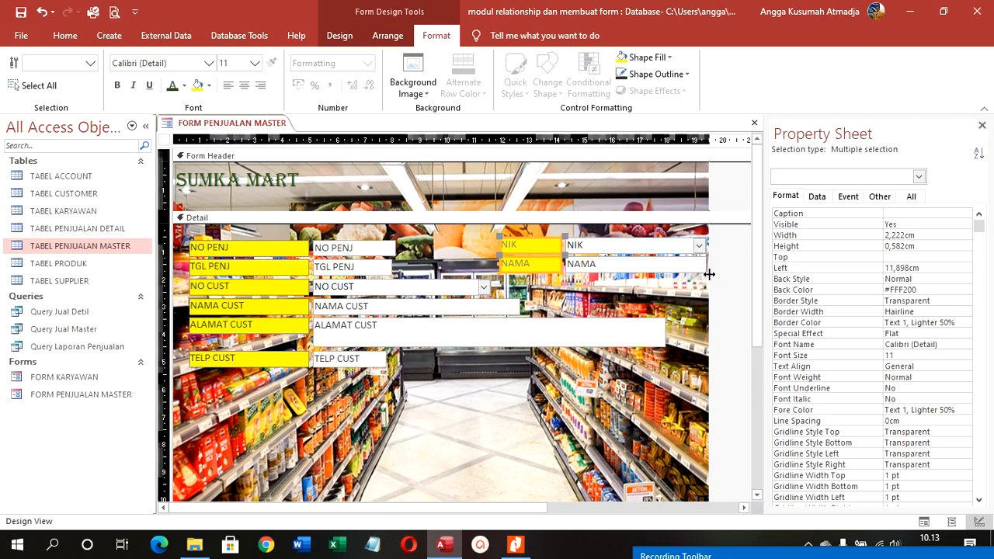
{"action": "left_click_drag", "start_coordinate": [707, 272], "coordinate": [765, 282]}
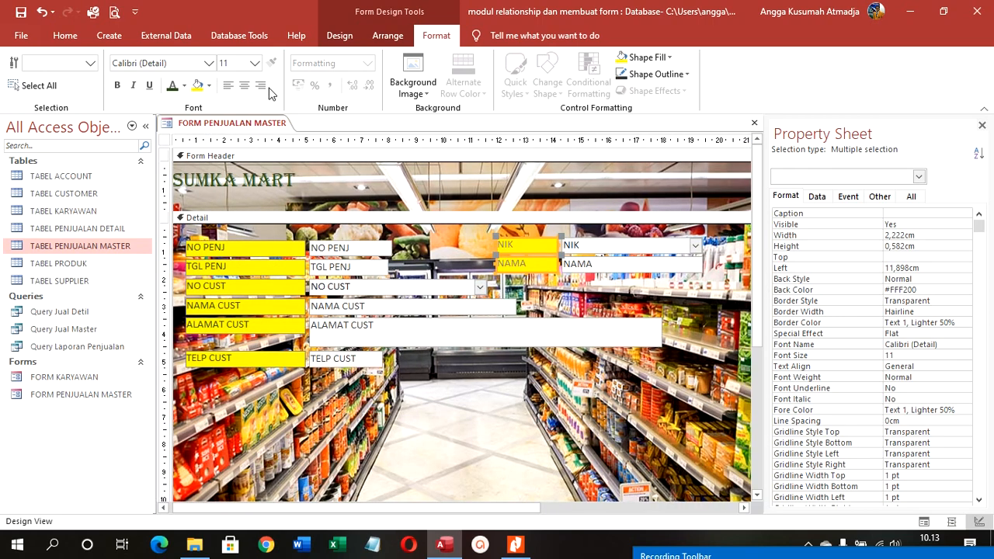
Add a command button in the Form Header with the Record Operations action Add New Record, using the wizard's default picture.
{"action": "left_click", "coordinate": [339, 35]}
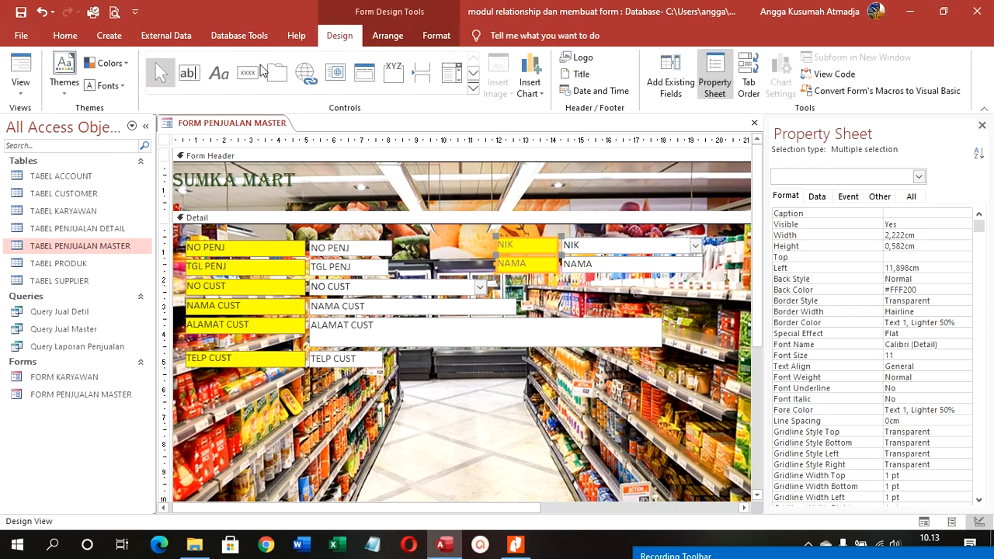
{"action": "left_click", "coordinate": [247, 72]}
{"action": "left_click", "coordinate": [501, 187]}
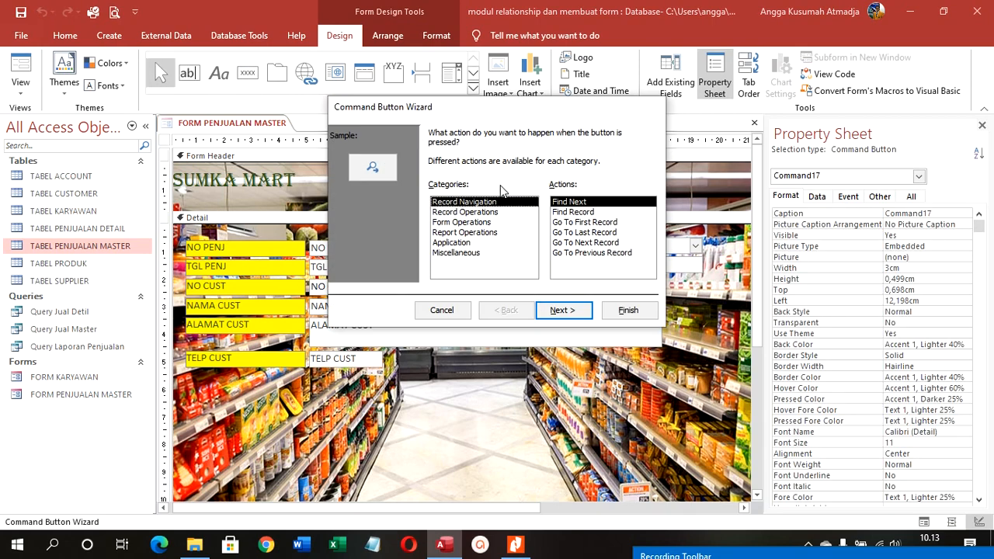
{"action": "left_click", "coordinate": [465, 212]}
{"action": "left_click", "coordinate": [621, 311]}
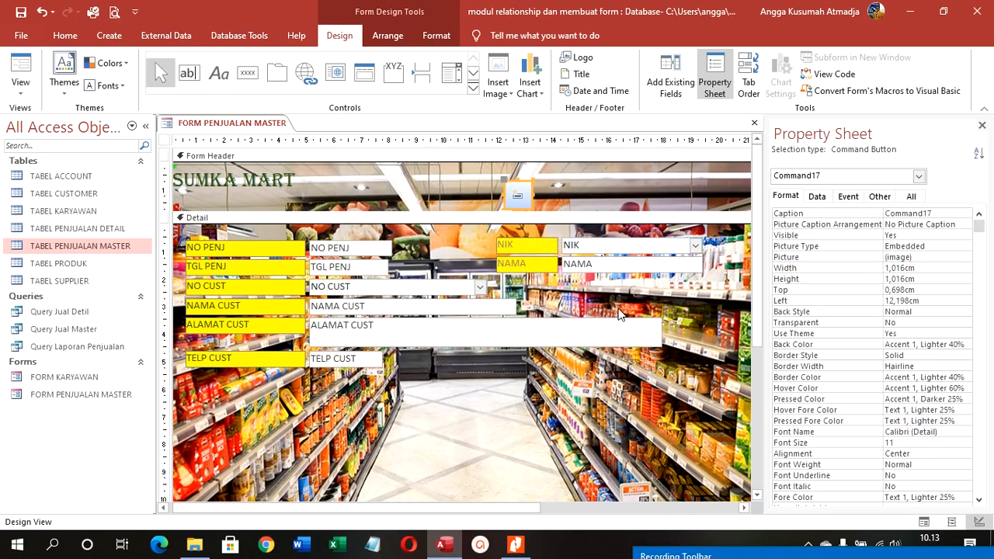
Add a Save Record command button from Record Operations beside the Add New Record button in the Form Header.
{"action": "left_click", "coordinate": [248, 72]}
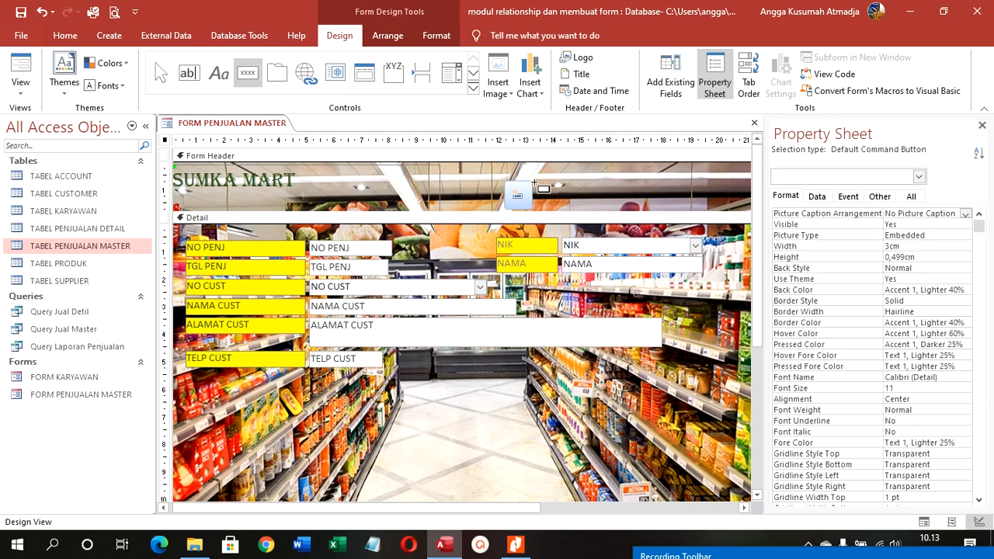
{"action": "left_click", "coordinate": [534, 182]}
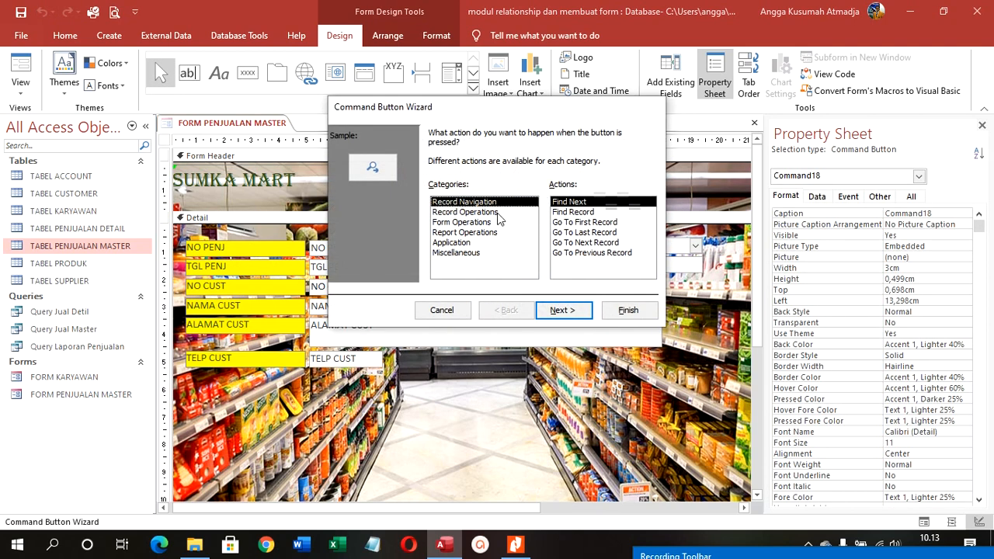
{"action": "left_click", "coordinate": [508, 222]}
{"action": "left_click", "coordinate": [527, 214]}
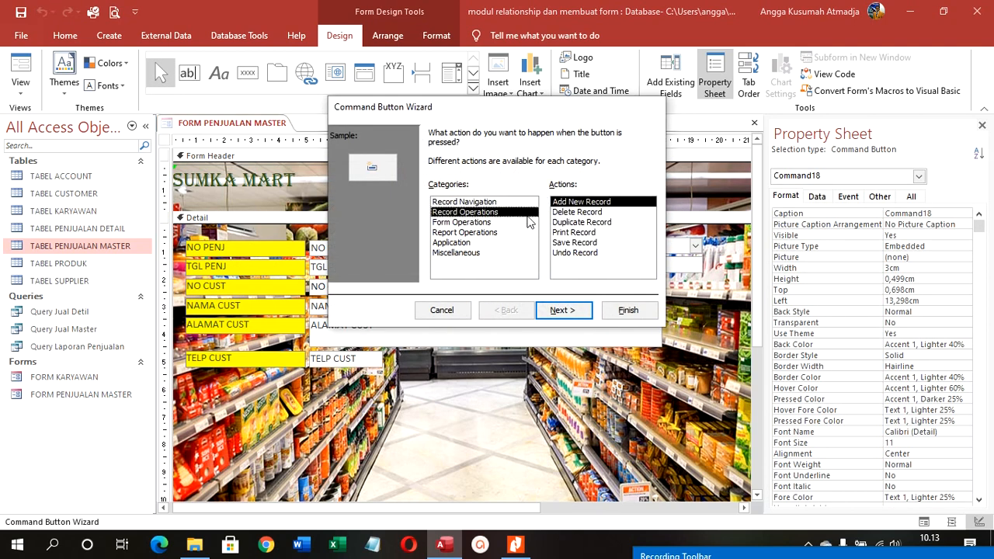
{"action": "left_click", "coordinate": [575, 242]}
{"action": "left_click", "coordinate": [628, 311]}
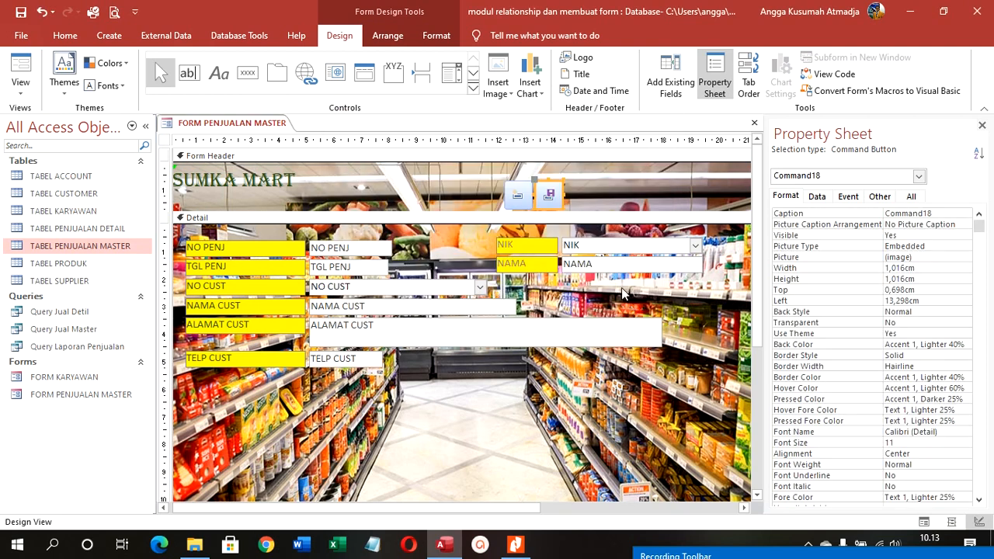
Add a Delete Record command button from Record Operations beside the Save Record button in the Form Header.
{"action": "left_click", "coordinate": [247, 72]}
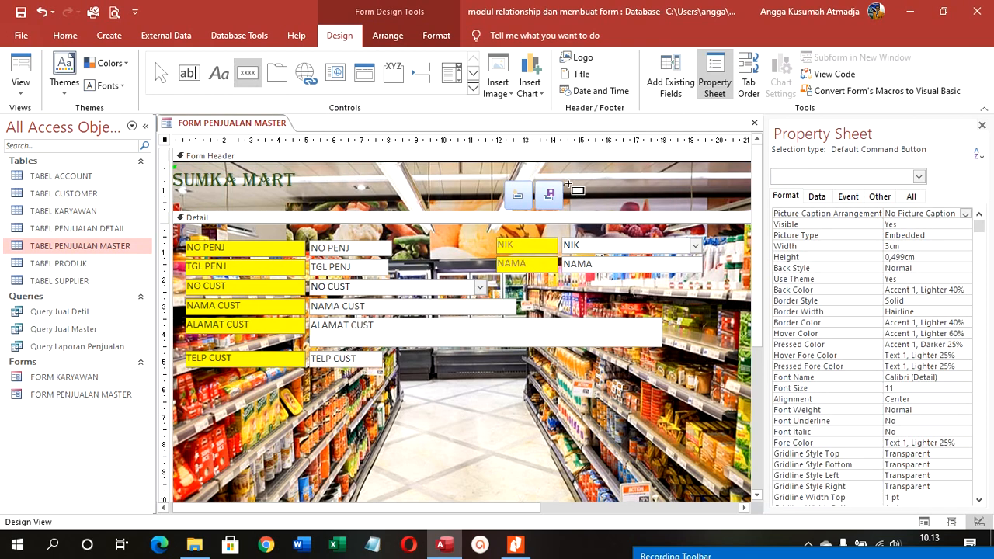
{"action": "left_click", "coordinate": [565, 182]}
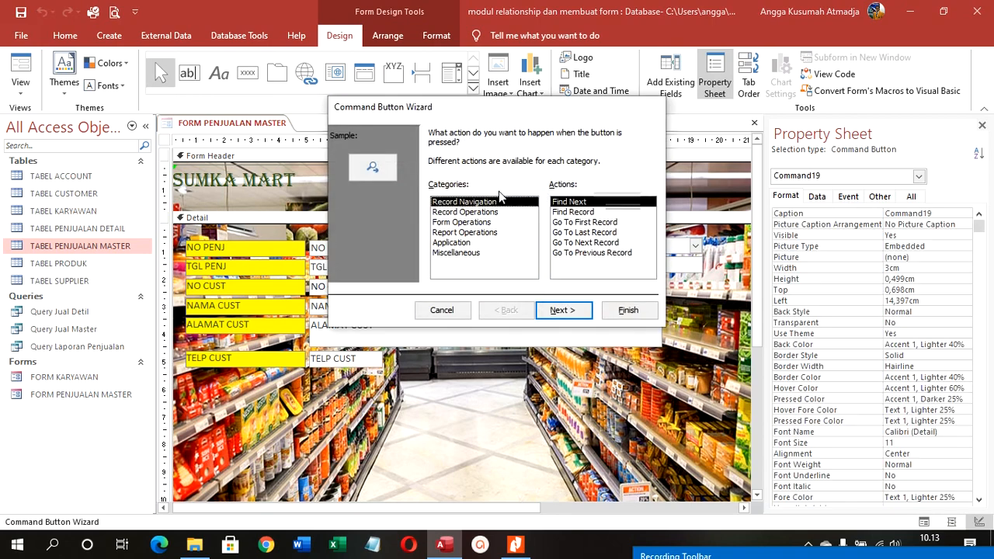
{"action": "left_click", "coordinate": [465, 212]}
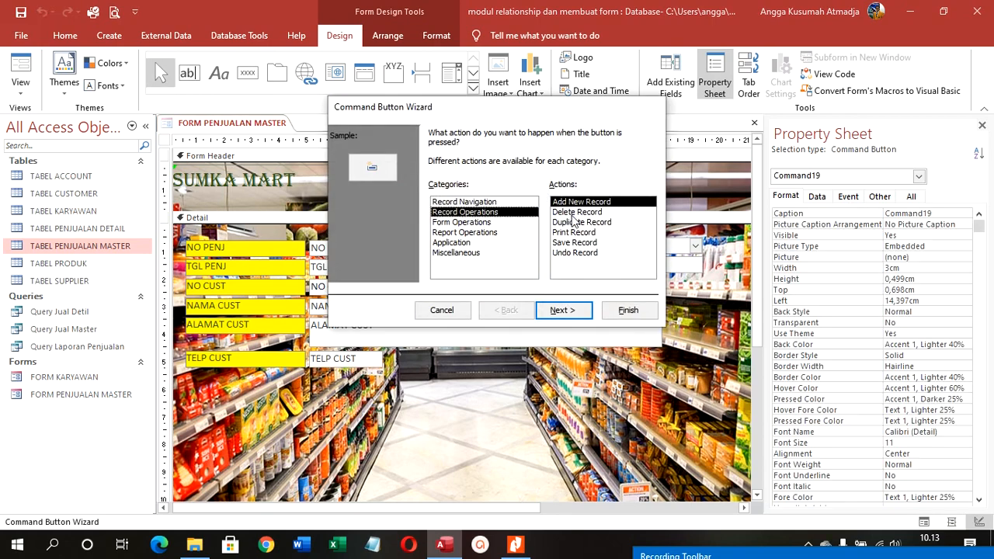
{"action": "left_click", "coordinate": [573, 214]}
{"action": "left_click", "coordinate": [629, 310]}
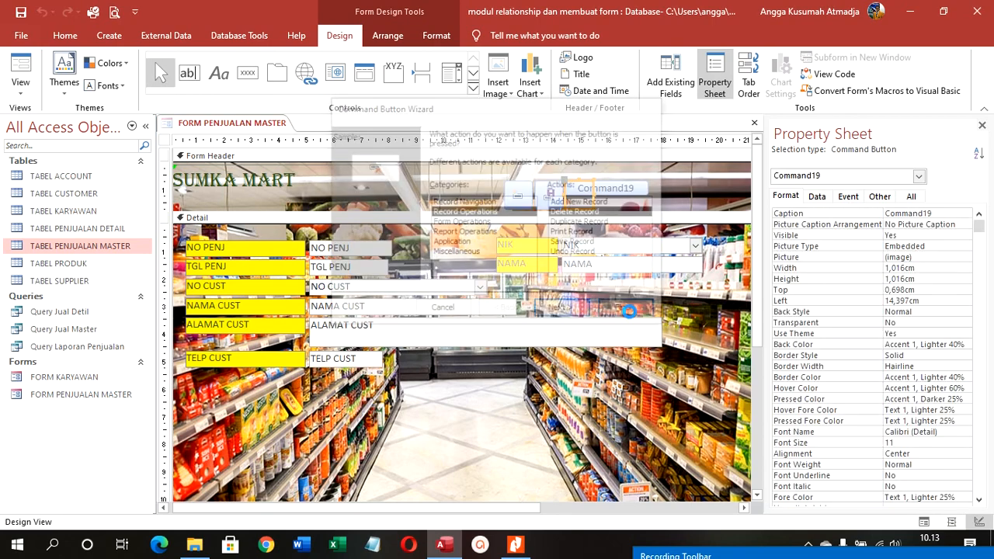
Add a Refresh Form Data command button from Form Operations beside the Delete Record button in the Form Header.
{"action": "left_click", "coordinate": [244, 78]}
{"action": "left_click", "coordinate": [598, 182]}
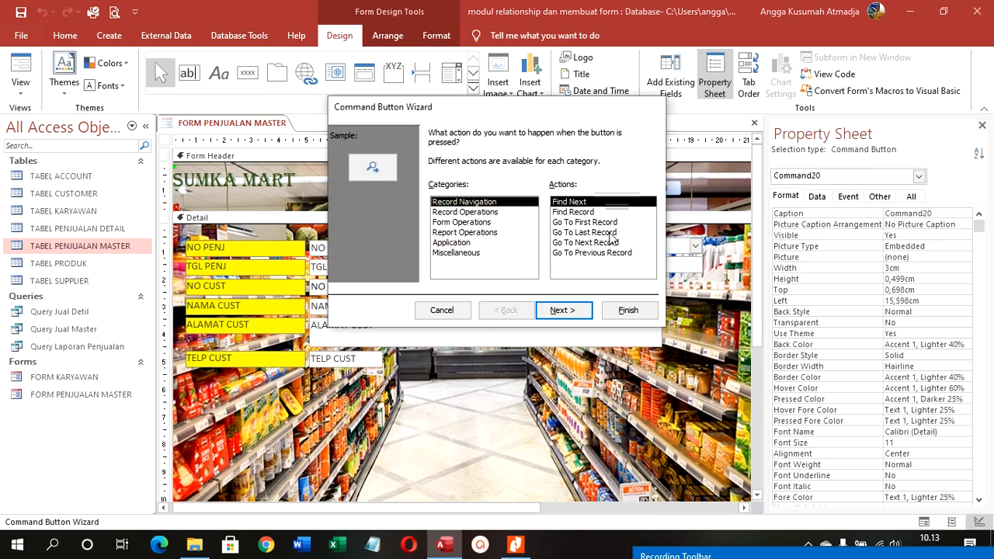
{"action": "left_click", "coordinate": [472, 222]}
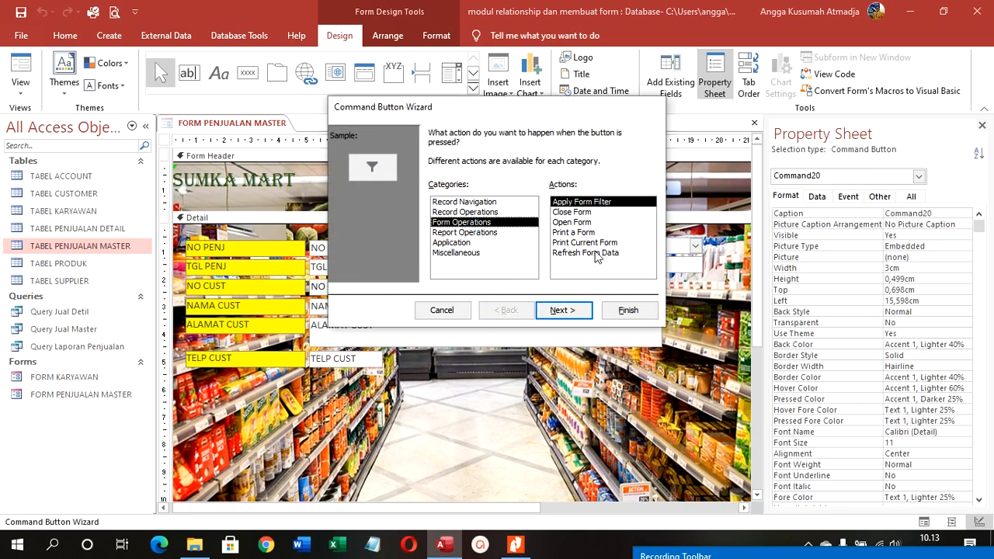
{"action": "left_click", "coordinate": [586, 253]}
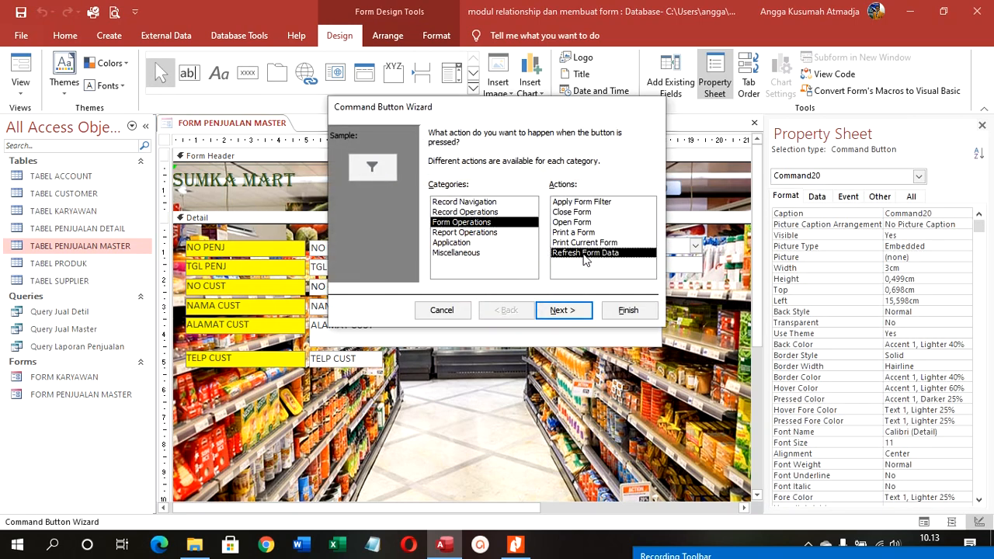
{"action": "left_click", "coordinate": [621, 311]}
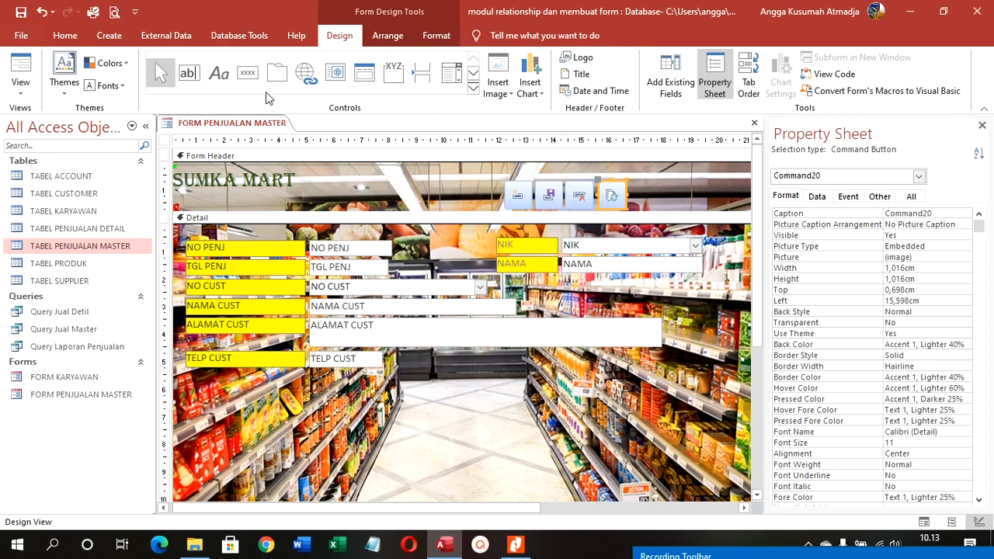
Add a Close Form command button from Form Operations beside the Refresh Form Data button and level it with the row.
{"action": "left_click", "coordinate": [248, 73]}
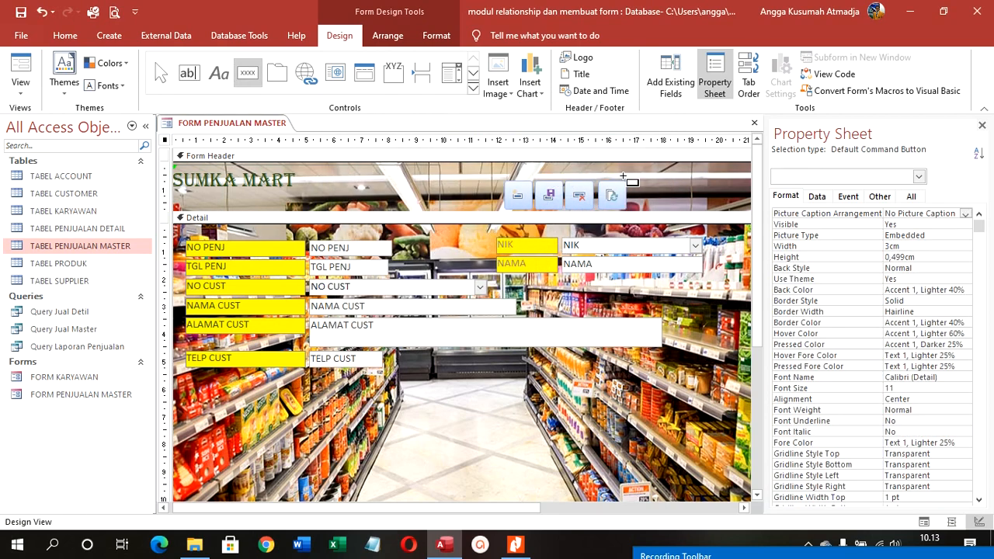
{"action": "left_click", "coordinate": [635, 184]}
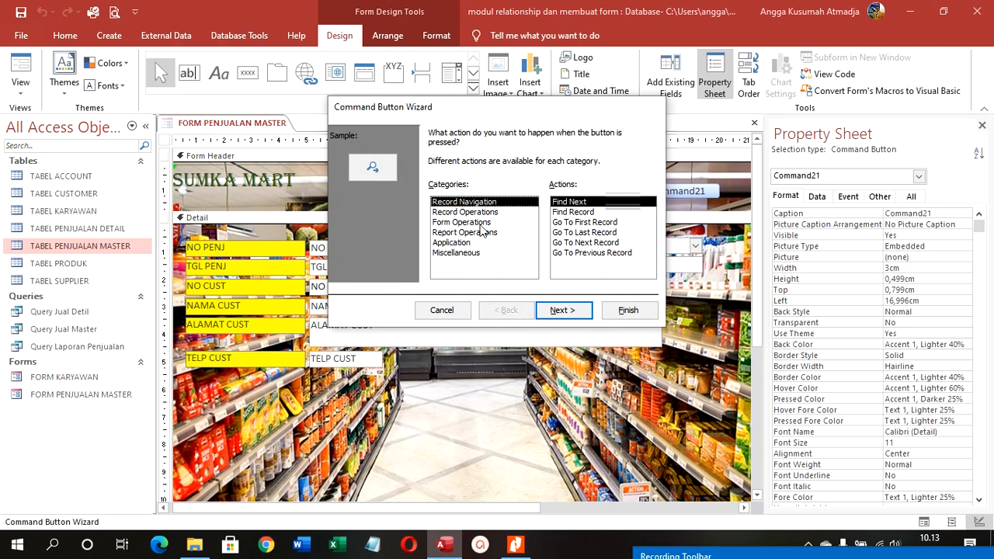
{"action": "left_click", "coordinate": [481, 222]}
{"action": "left_click", "coordinate": [578, 213]}
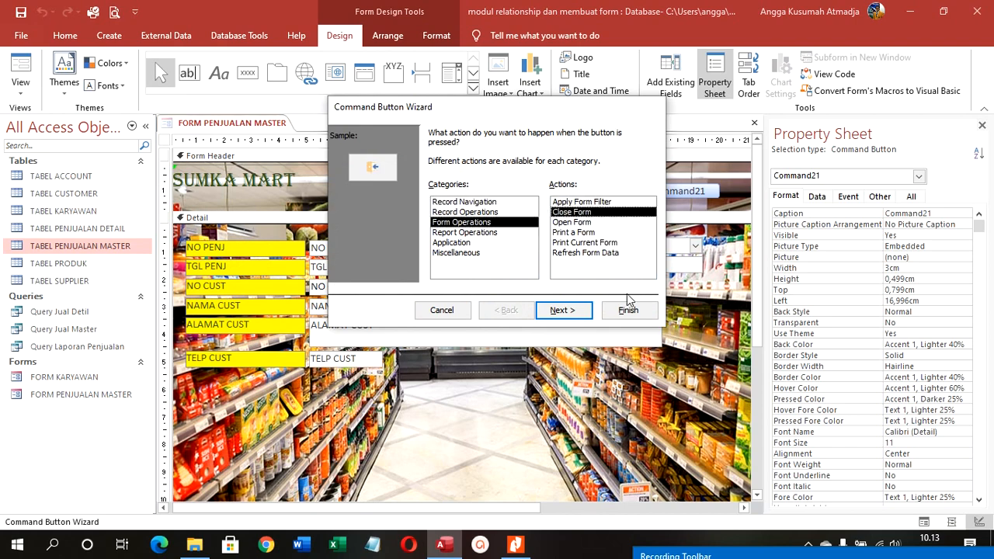
{"action": "left_click", "coordinate": [626, 309]}
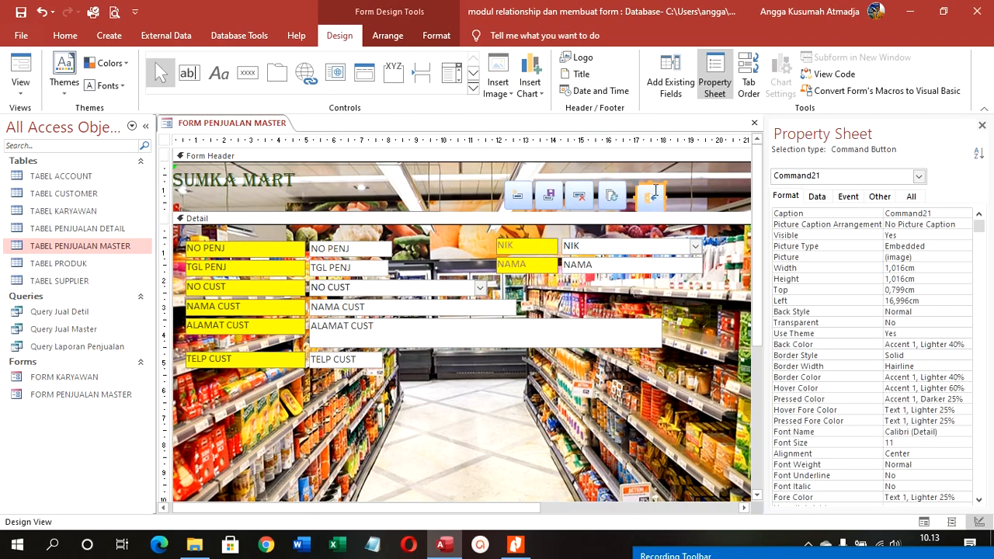
{"action": "left_click_drag", "start_coordinate": [655, 184], "coordinate": [654, 181]}
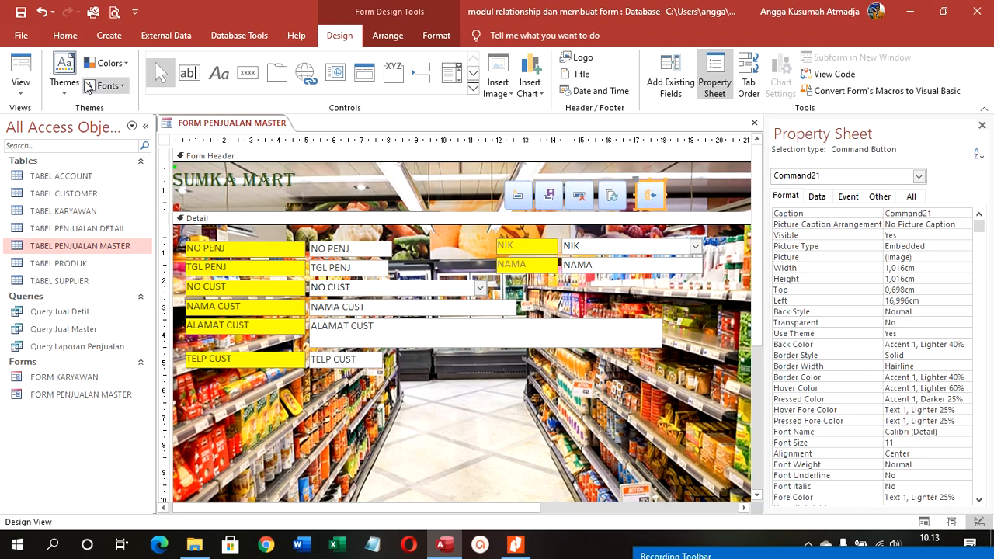
Preview the form in Form View, return to Design View and clear the form's background Picture property.
{"action": "left_click", "coordinate": [20, 65]}
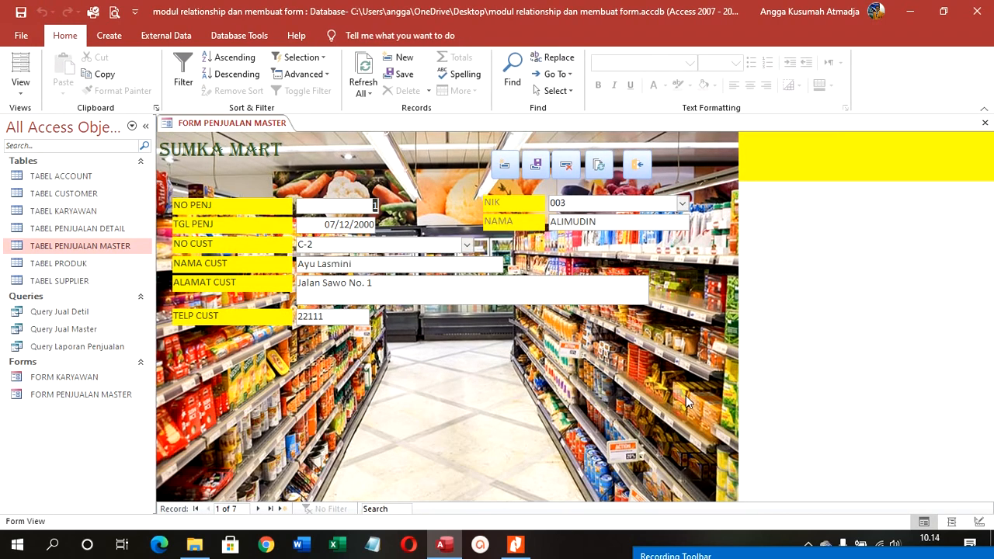
{"action": "left_click", "coordinate": [20, 85]}
{"action": "left_click", "coordinate": [45, 185]}
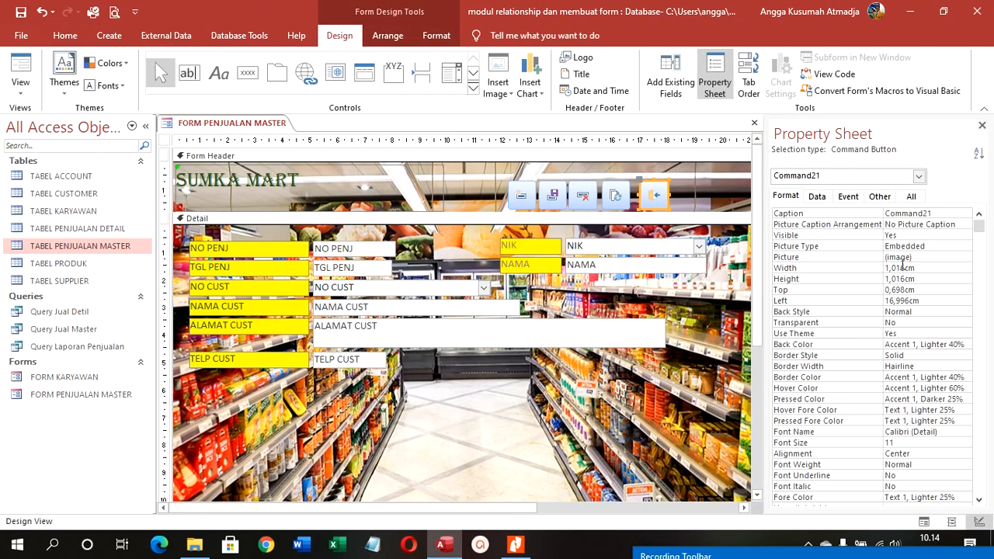
{"action": "scroll", "coordinate": [913, 250], "scroll_direction": "down", "scroll_amount": 8}
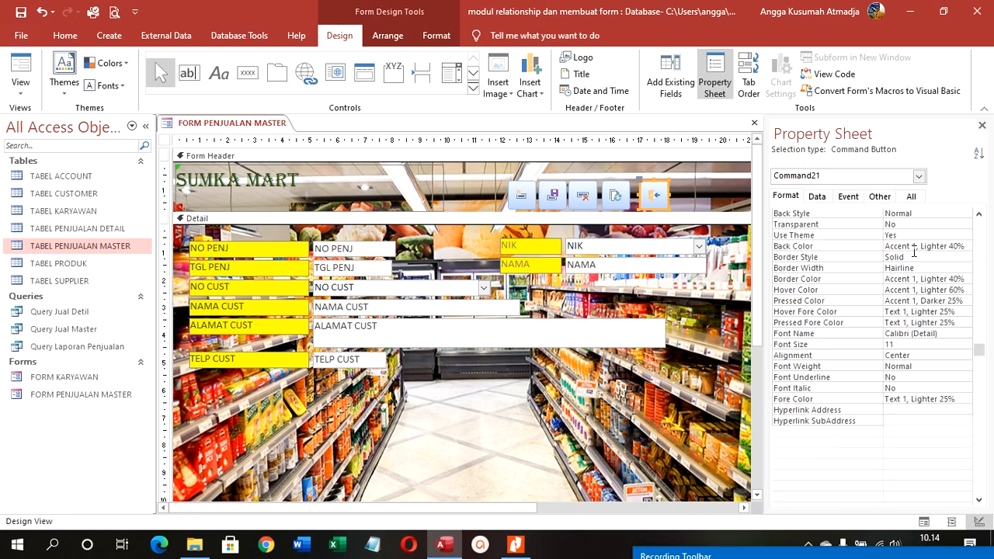
{"action": "scroll", "coordinate": [885, 240], "scroll_direction": "up", "scroll_amount": 8}
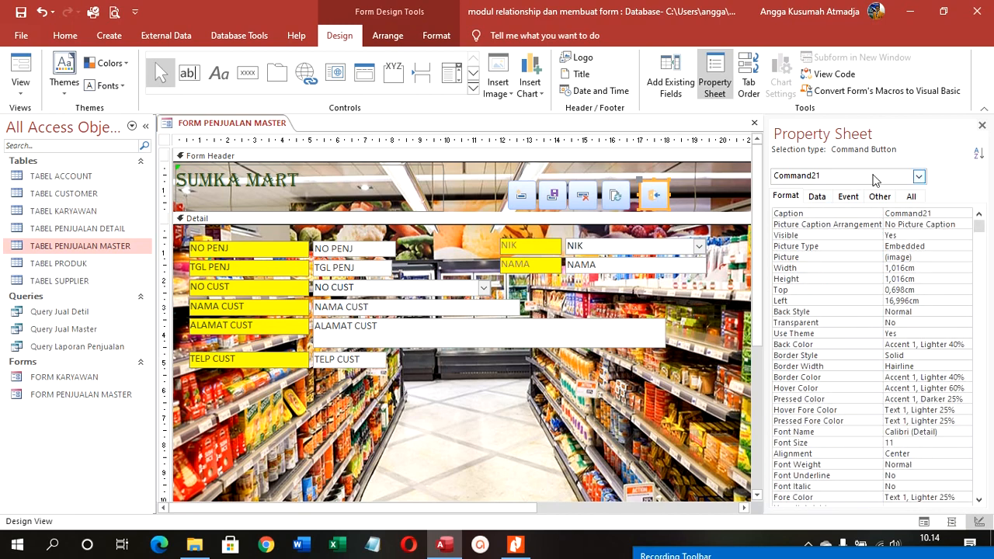
{"action": "left_click", "coordinate": [918, 176]}
{"action": "left_click", "coordinate": [830, 210]}
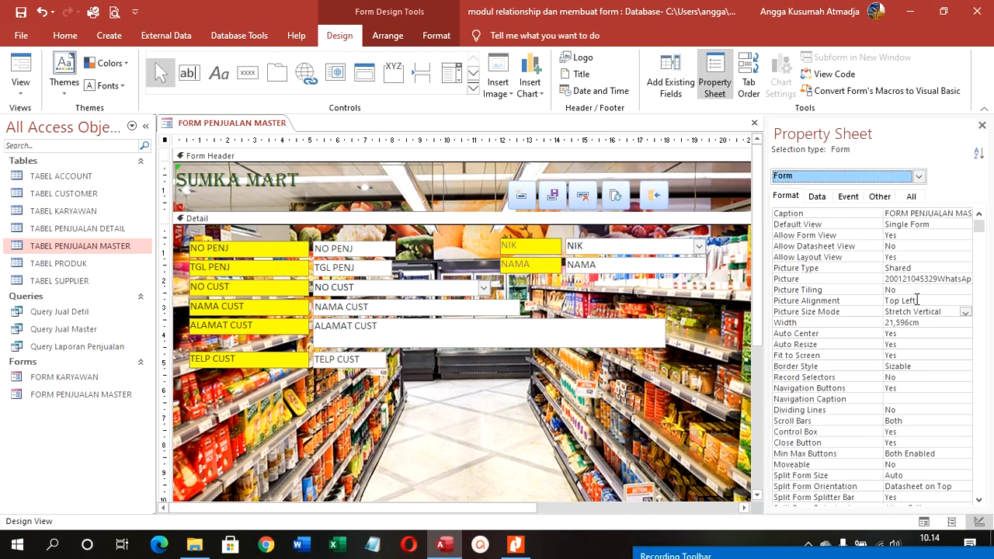
{"action": "left_click", "coordinate": [913, 279]}
{"action": "double_click", "coordinate": [913, 279]}
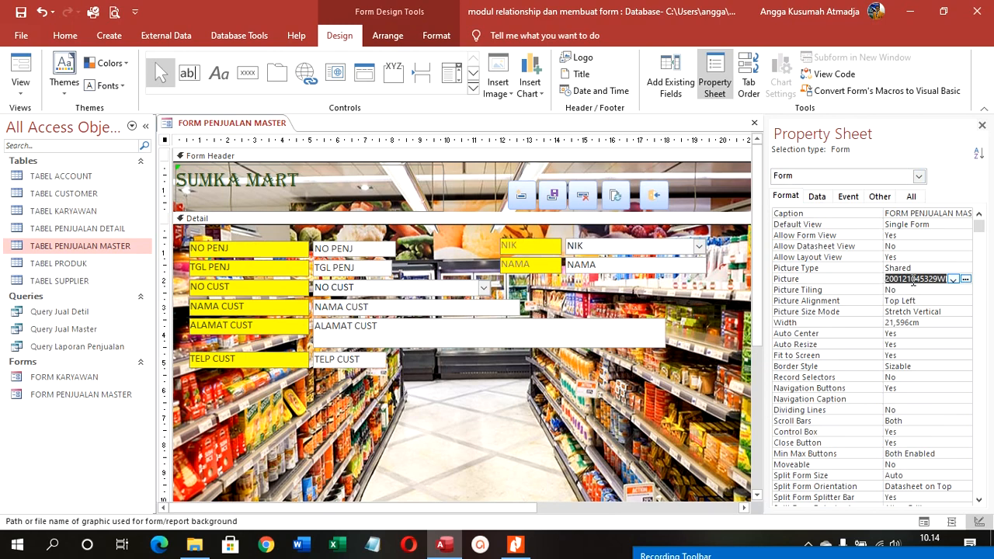
{"action": "key", "text": "Delete"}
{"action": "left_click", "coordinate": [705, 337]}
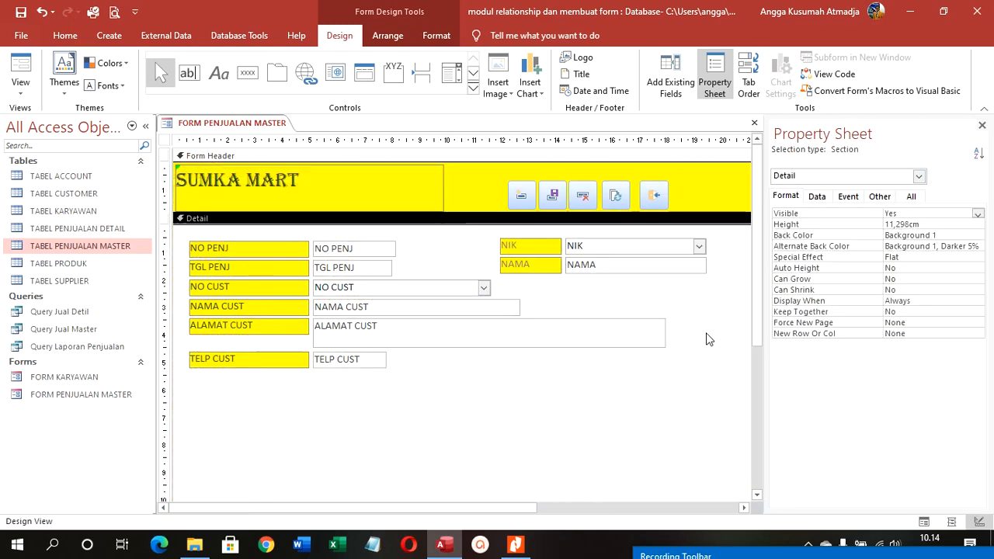
Shift the Add, Save, Delete and Refresh buttons toward the Close Form button to make one evenly spaced row.
{"action": "left_click", "coordinate": [627, 195]}
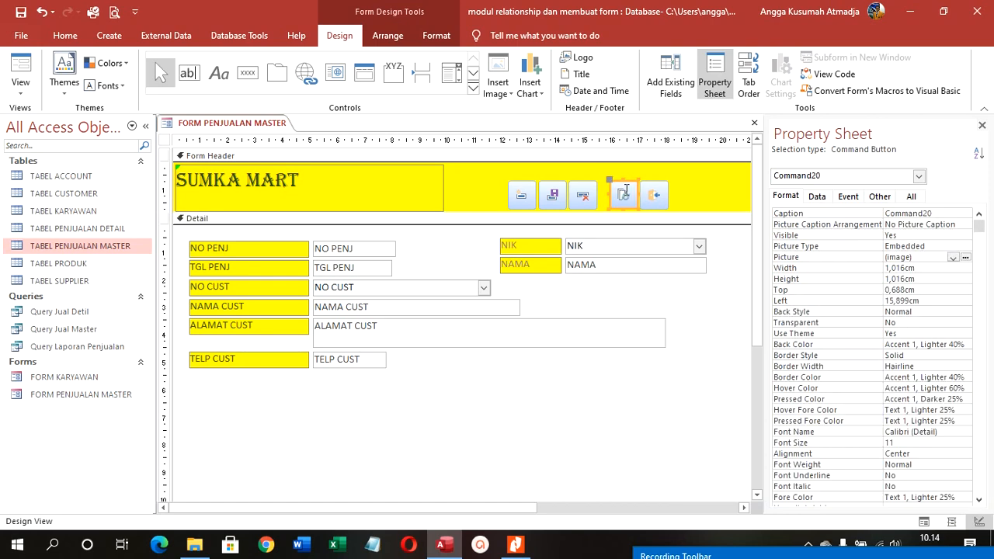
{"action": "left_click_drag", "start_coordinate": [588, 196], "coordinate": [532, 196]}
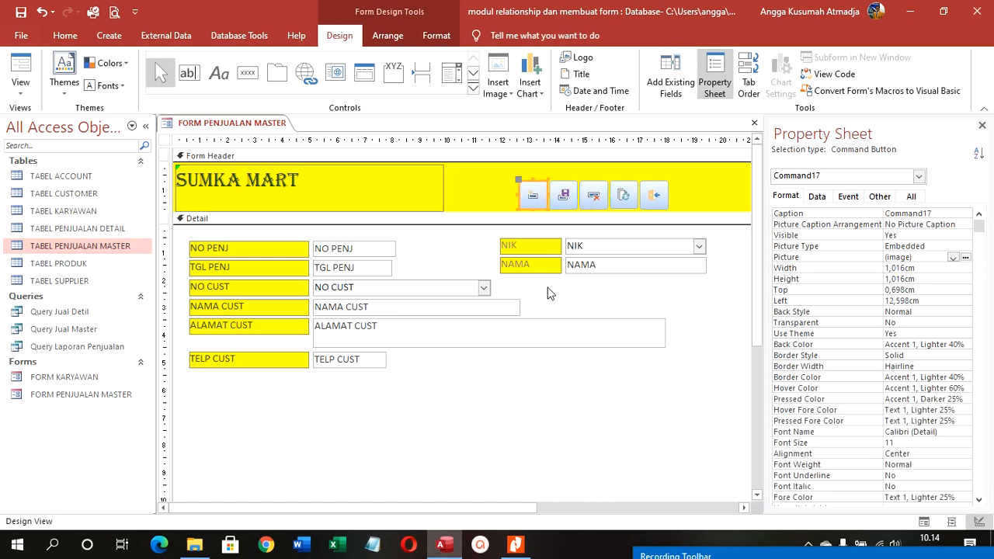
Size the field boxes from NO PENJ to TELP CUST to the widest, and narrow them together to about 6,4 cm.
{"action": "left_click", "coordinate": [457, 411]}
{"action": "left_click_drag", "start_coordinate": [382, 409], "coordinate": [359, 239]}
{"action": "right_click", "coordinate": [358, 254]}
{"action": "left_click", "coordinate": [503, 387]}
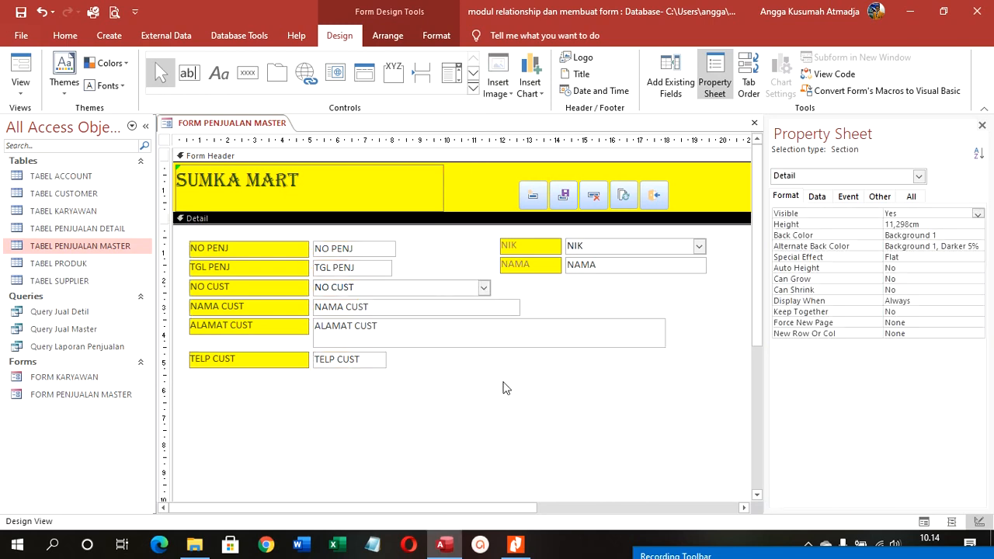
{"action": "left_click_drag", "start_coordinate": [382, 394], "coordinate": [348, 244]}
{"action": "right_click", "coordinate": [351, 249]}
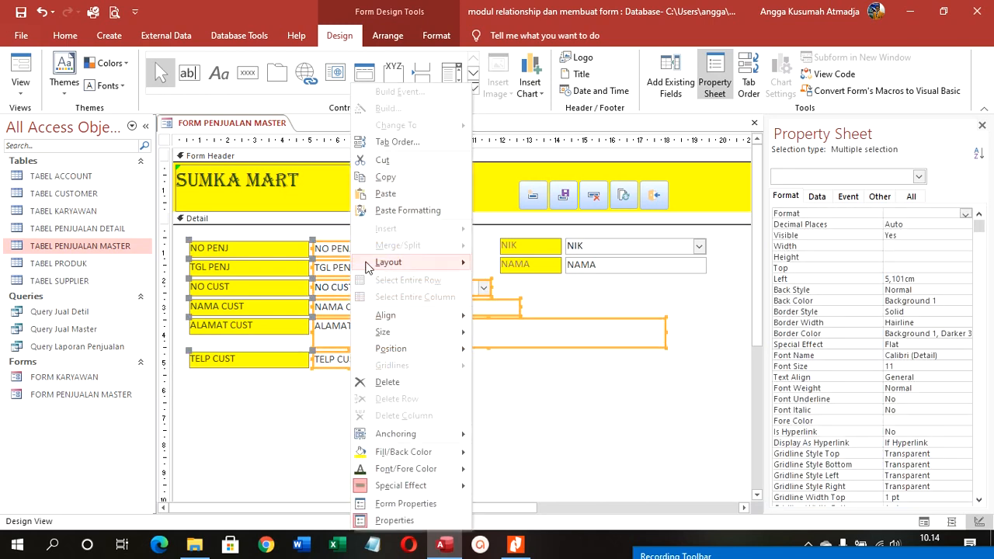
{"action": "mouse_move", "coordinate": [389, 332]}
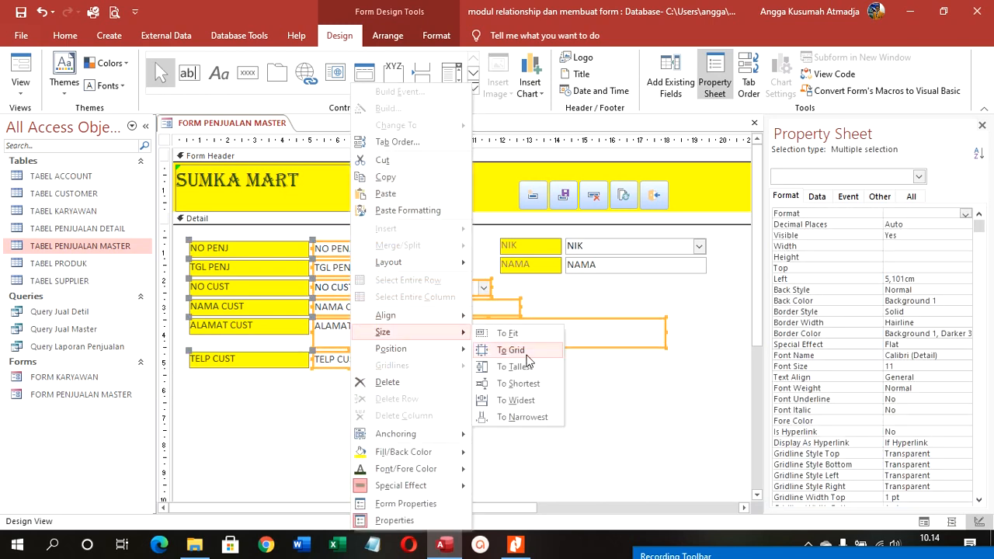
{"action": "left_click", "coordinate": [536, 403]}
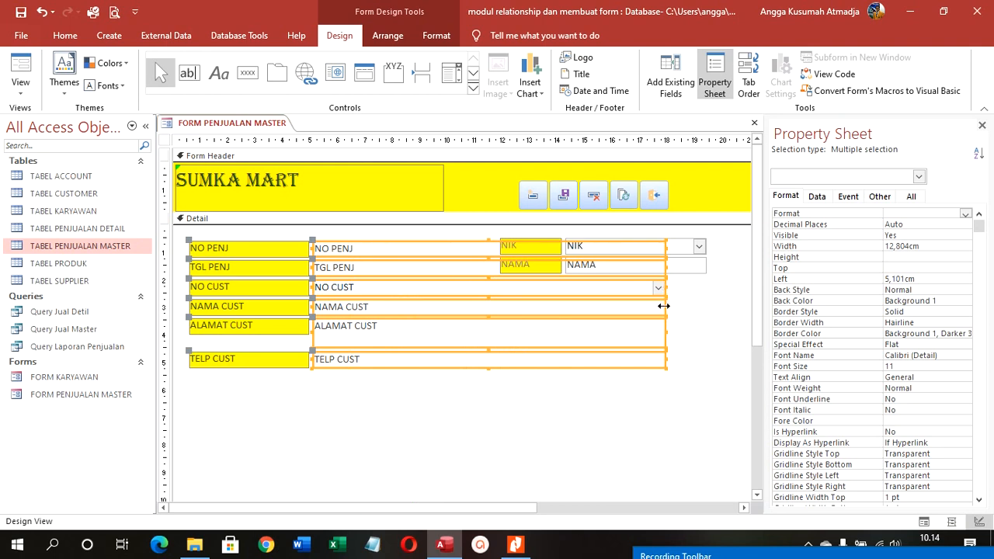
{"action": "left_click_drag", "start_coordinate": [663, 306], "coordinate": [490, 274]}
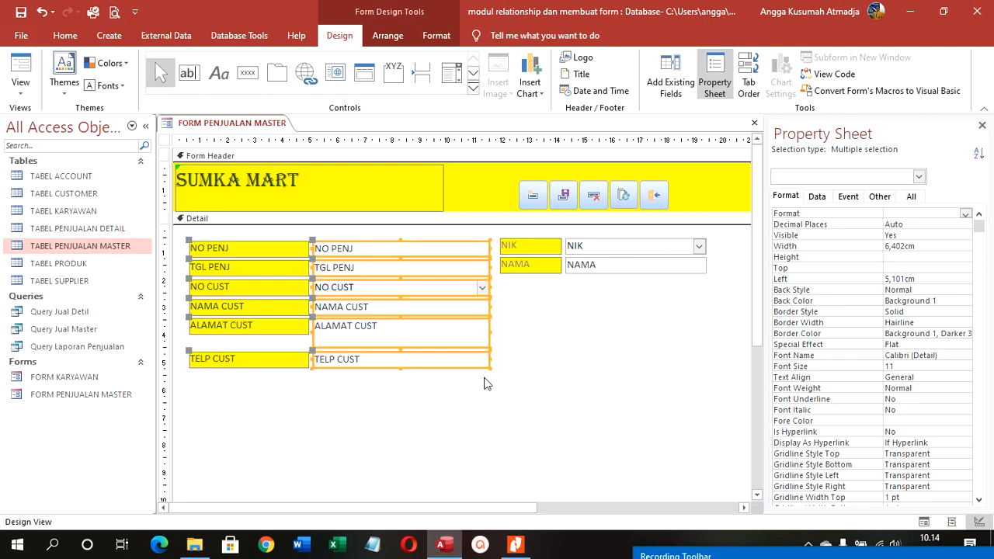
Nudge the NO PENJ to TELP CUST fields and labels up slightly to line up with the NIK row.
{"action": "key", "text": "Up"}
{"action": "key", "text": "Up"}
{"action": "key", "text": "Up"}
{"action": "key", "text": "Up"}
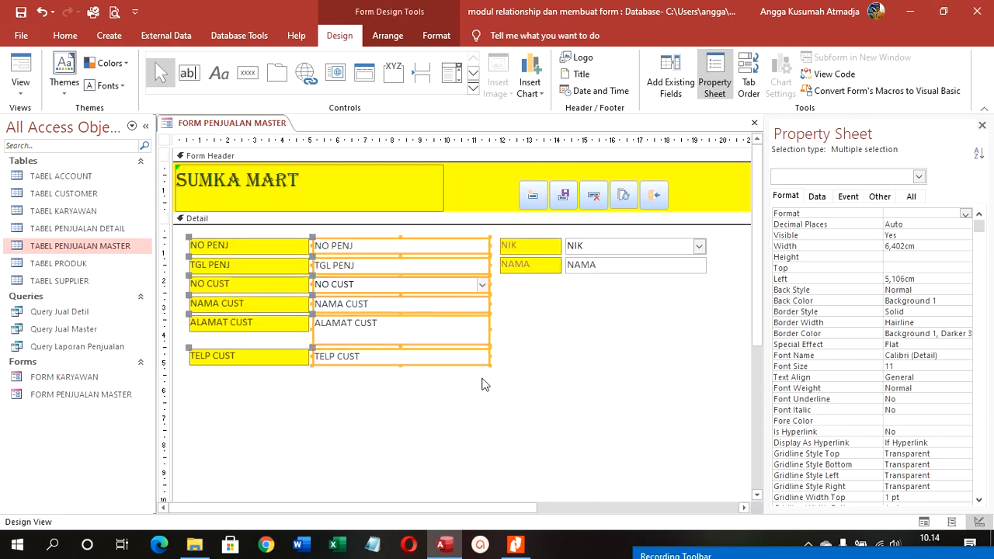
{"action": "left_click", "coordinate": [461, 417]}
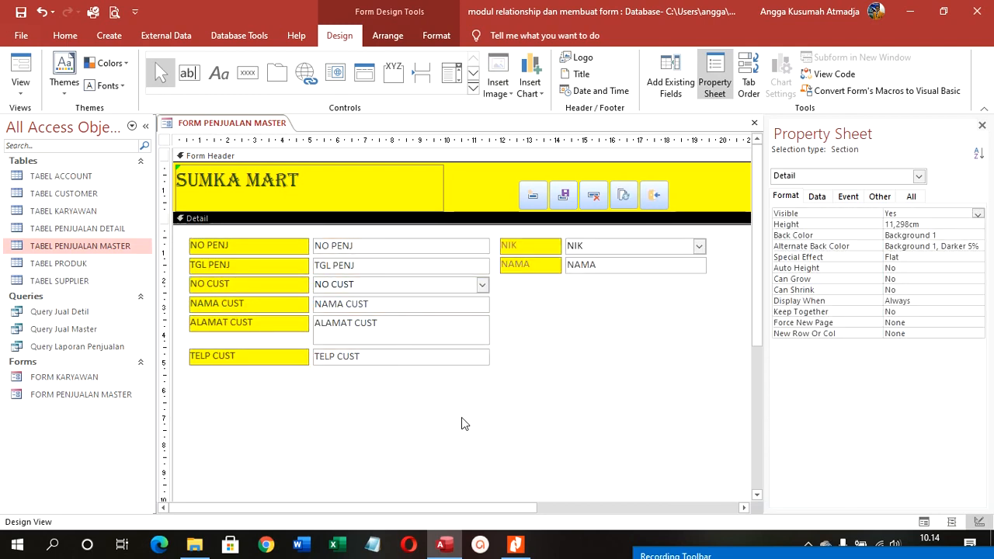
Save and close FORM PENJUALAN MASTER.
{"action": "left_click", "coordinate": [23, 17]}
{"action": "right_click", "coordinate": [209, 123]}
{"action": "left_click", "coordinate": [242, 148]}
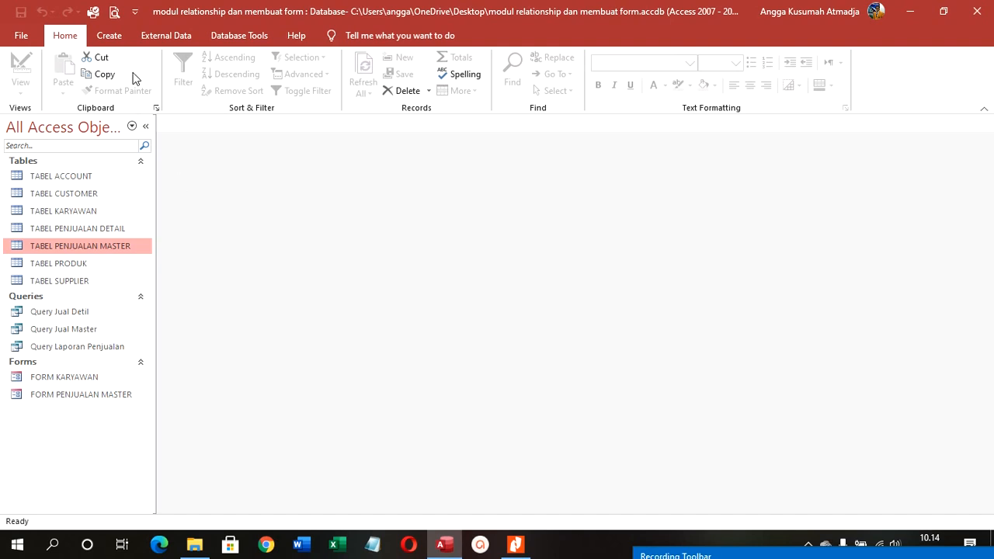
Start a new form with the Form Wizard and include all fields of Query Jual Detil.
{"action": "left_click", "coordinate": [113, 35]}
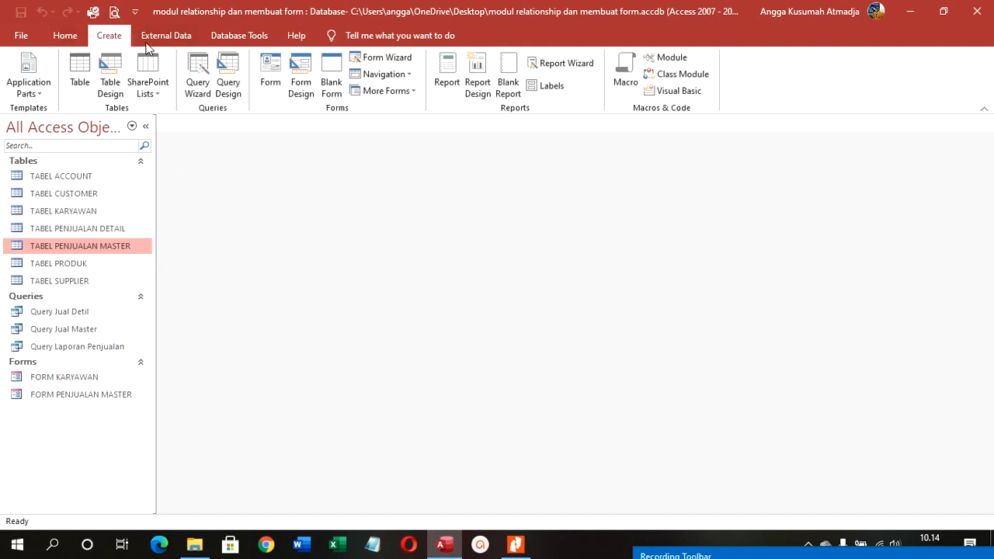
{"action": "left_click", "coordinate": [384, 60]}
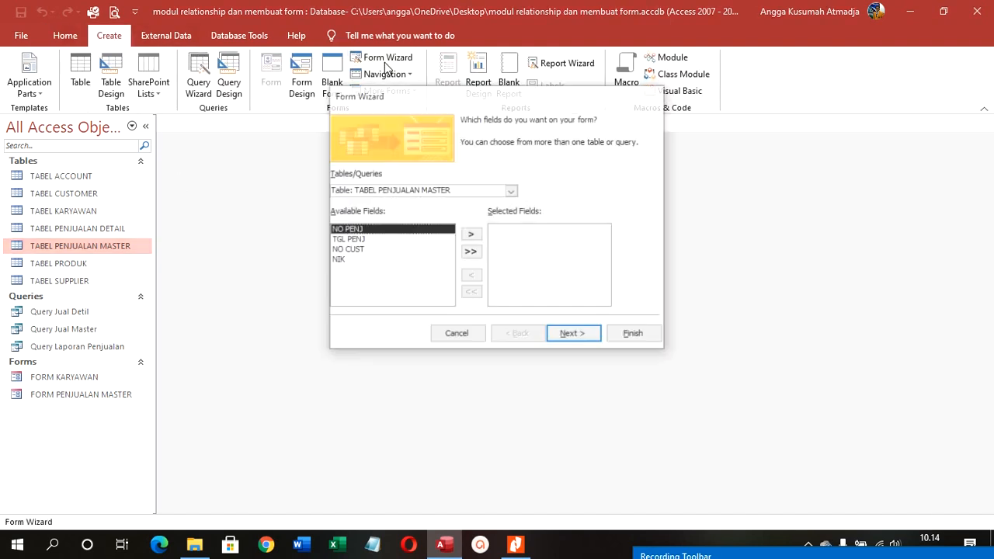
{"action": "left_click", "coordinate": [511, 191]}
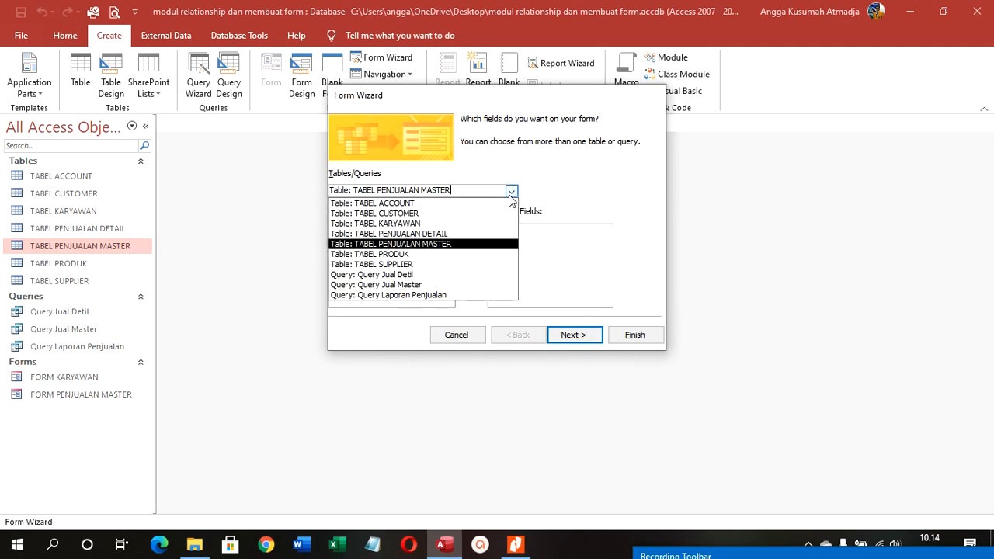
{"action": "left_click", "coordinate": [425, 275]}
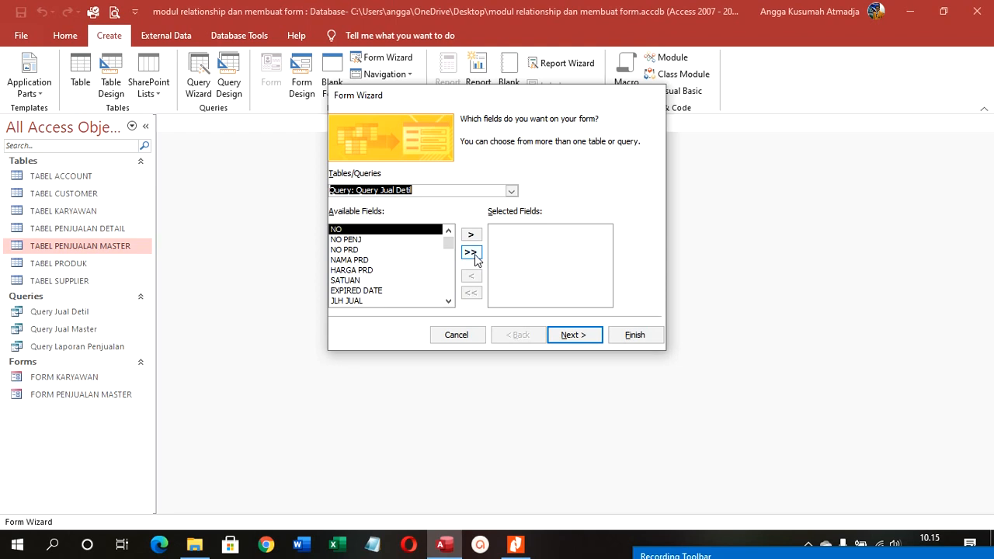
{"action": "left_click", "coordinate": [380, 239]}
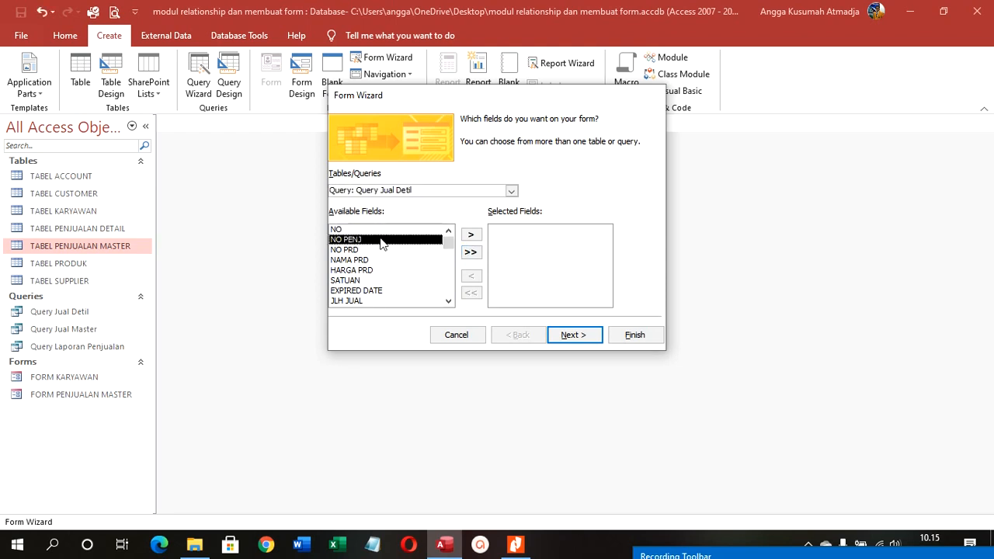
{"action": "left_click", "coordinate": [470, 250]}
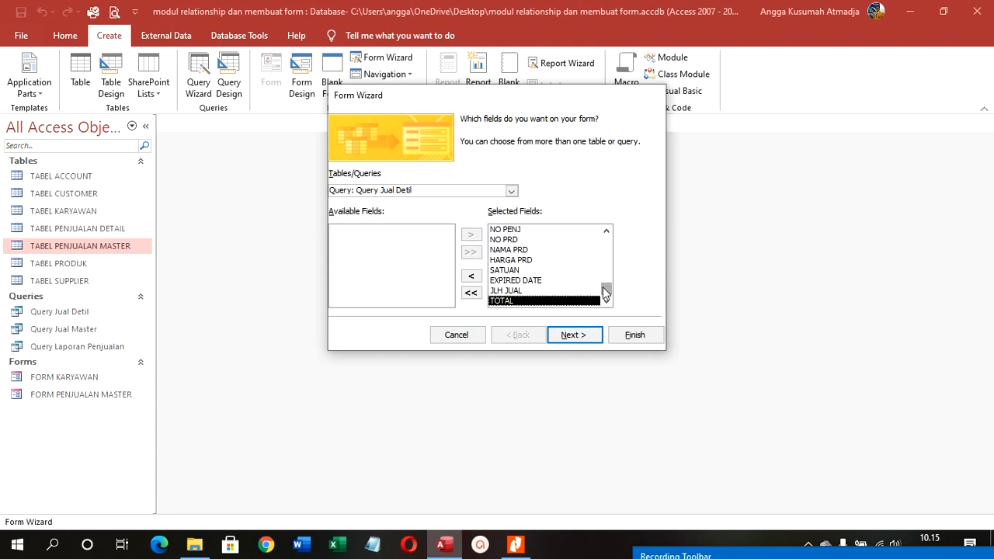
{"action": "left_click_drag", "start_coordinate": [604, 289], "coordinate": [612, 229]}
{"action": "left_click", "coordinate": [506, 233]}
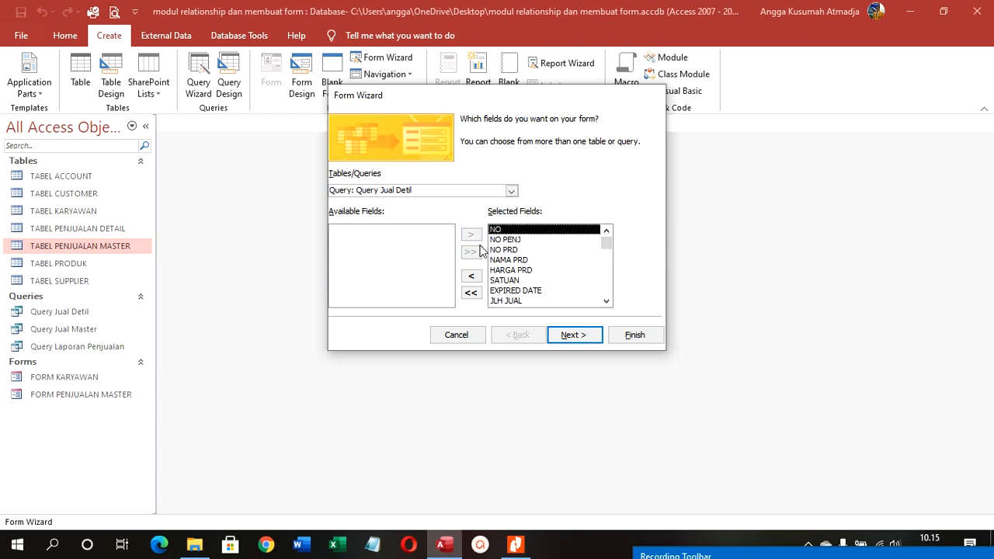
Choose the Tabular layout, title the form FORM PENJUALAN DETAIL, and finish the wizard.
{"action": "left_click", "coordinate": [591, 341]}
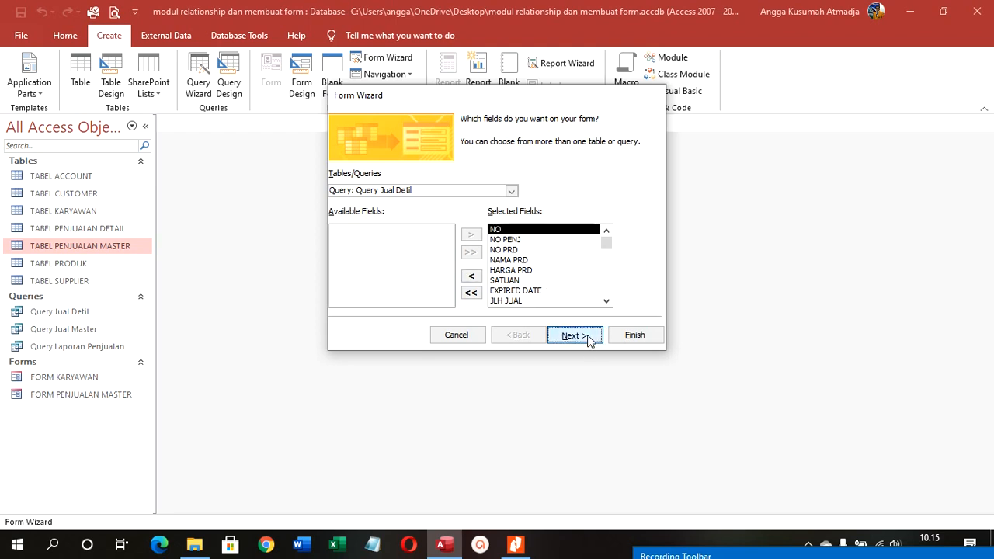
{"action": "left_click", "coordinate": [552, 179]}
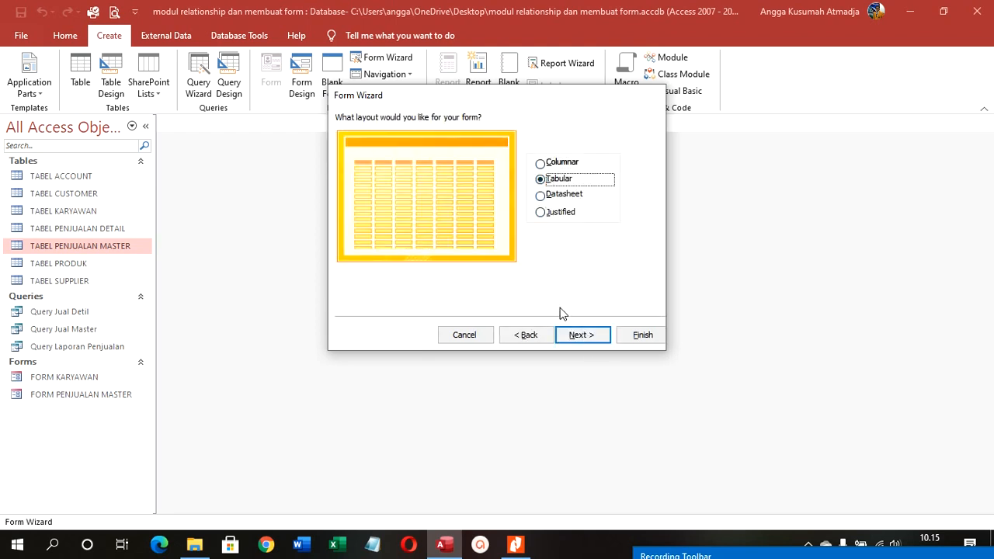
{"action": "left_click", "coordinate": [581, 335]}
{"action": "left_click", "coordinate": [520, 136]}
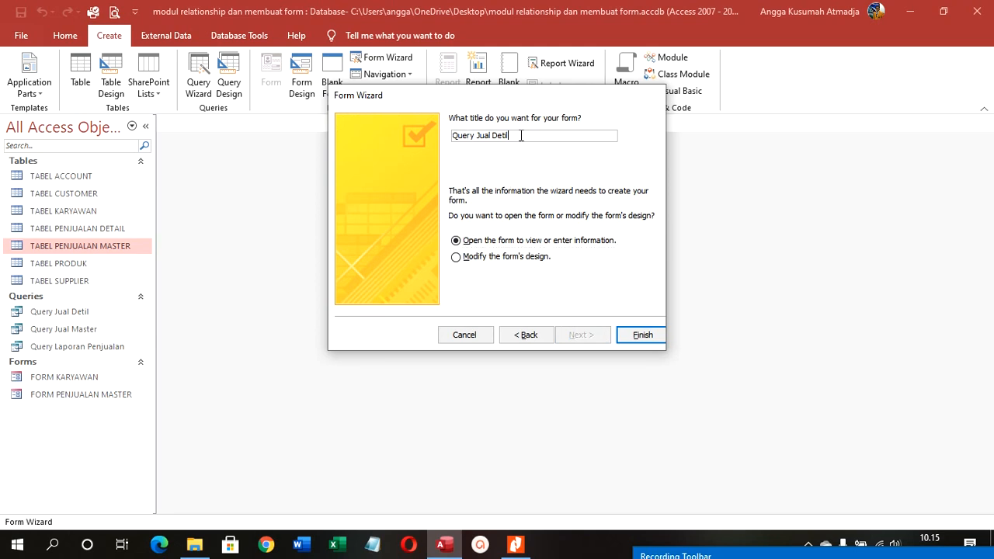
{"action": "left_click_drag", "start_coordinate": [520, 136], "coordinate": [390, 126]}
{"action": "type", "text": "FORM PENJUALAN DETAIL"}
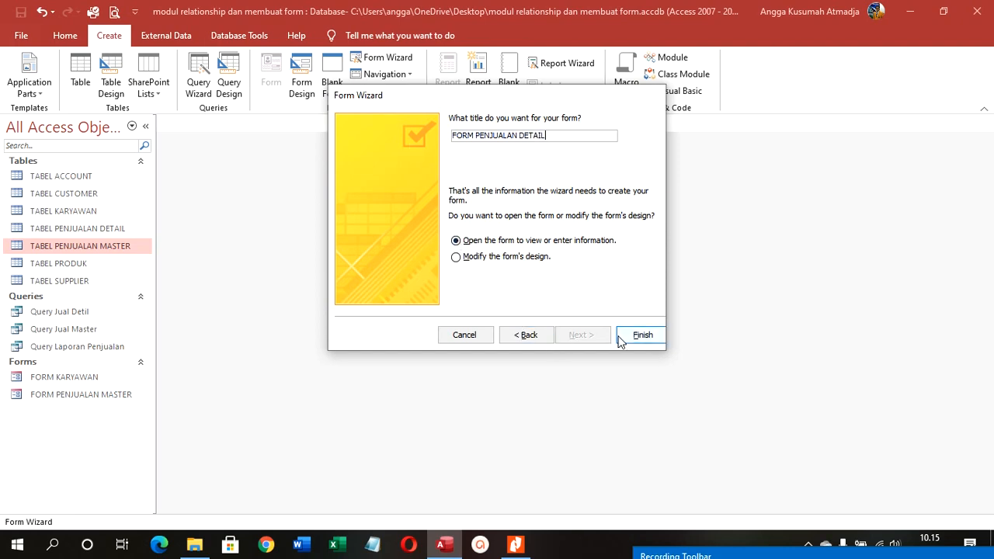
{"action": "left_click", "coordinate": [641, 335]}
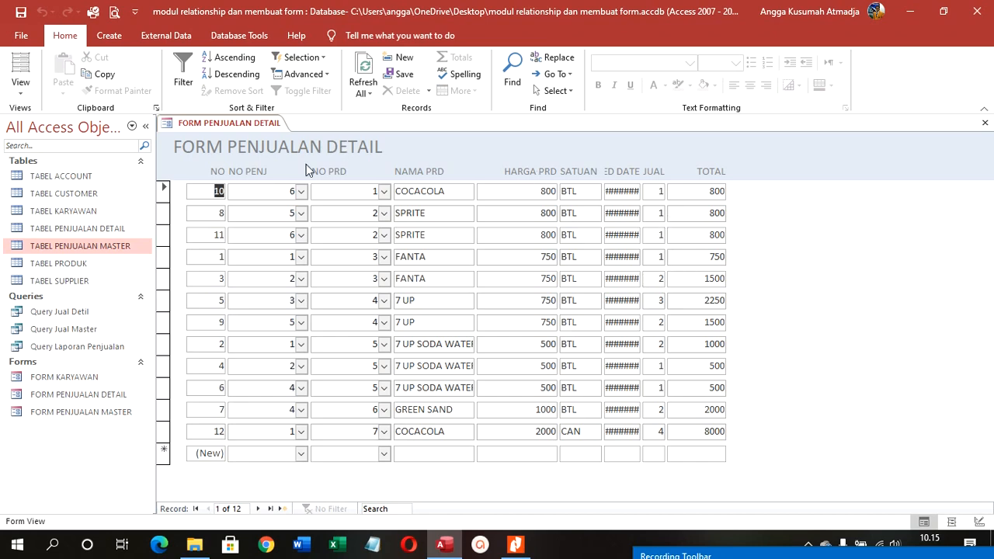
Switch FORM PENJUALAN DETAIL to Design View and widen the form to about 21,4 cm.
{"action": "left_click", "coordinate": [20, 87]}
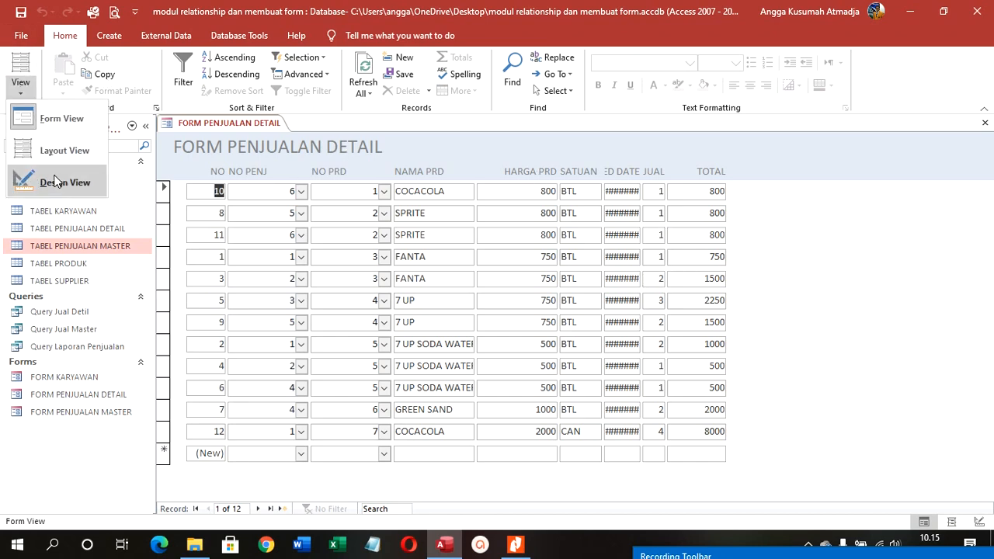
{"action": "left_click", "coordinate": [55, 181]}
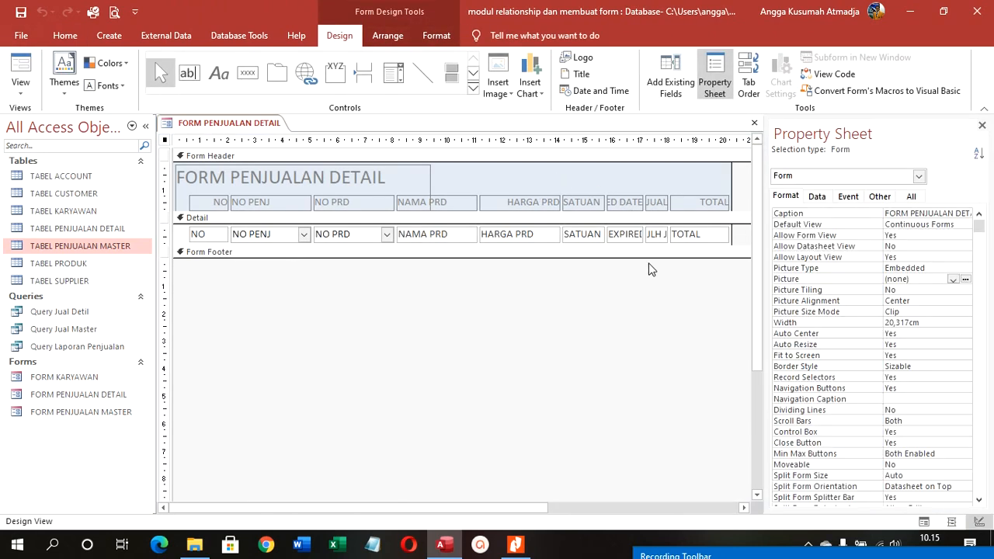
{"action": "left_click_drag", "start_coordinate": [732, 189], "coordinate": [753, 189]}
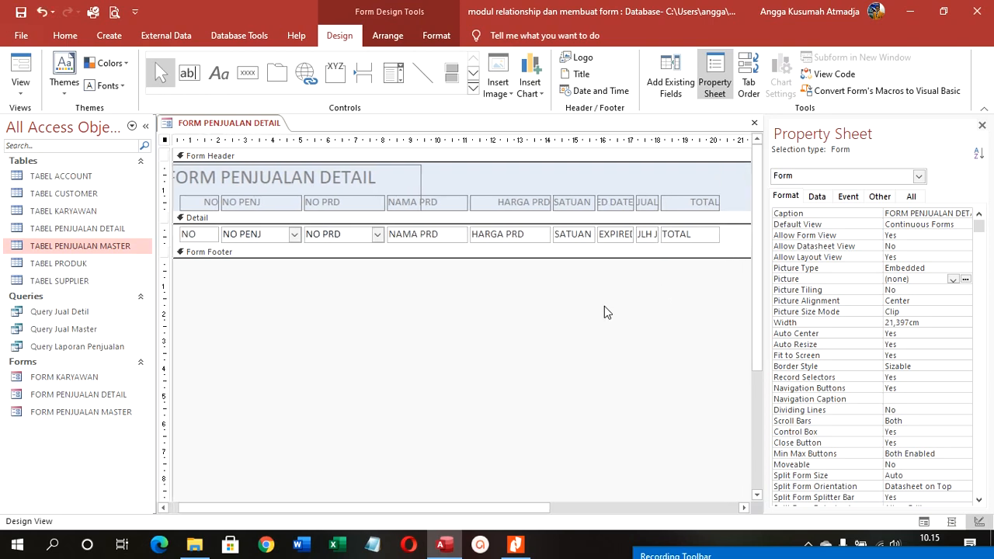
Shift the JLH JUAL and TOTAL labels and fields rightward to make room beside EXPIRED DATE.
{"action": "left_click_drag", "start_coordinate": [721, 291], "coordinate": [655, 203]}
{"action": "key", "text": "Right"}
{"action": "key", "text": "Right"}
{"action": "key", "text": "Right"}
{"action": "key", "text": "Right"}
{"action": "key", "text": "Right"}
{"action": "key", "text": "Right"}
{"action": "key", "text": "Right"}
{"action": "key", "text": "Right"}
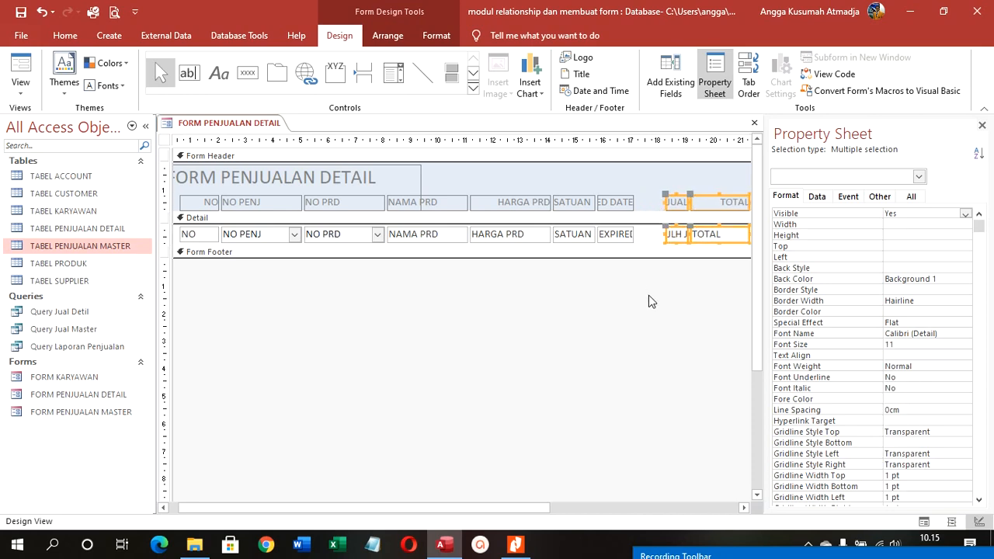
Widen the EXPIRED DATE label and field to about 2,1 cm, and shorten the label's caption to EXPIRED.
{"action": "left_click_drag", "start_coordinate": [639, 309], "coordinate": [660, 202]}
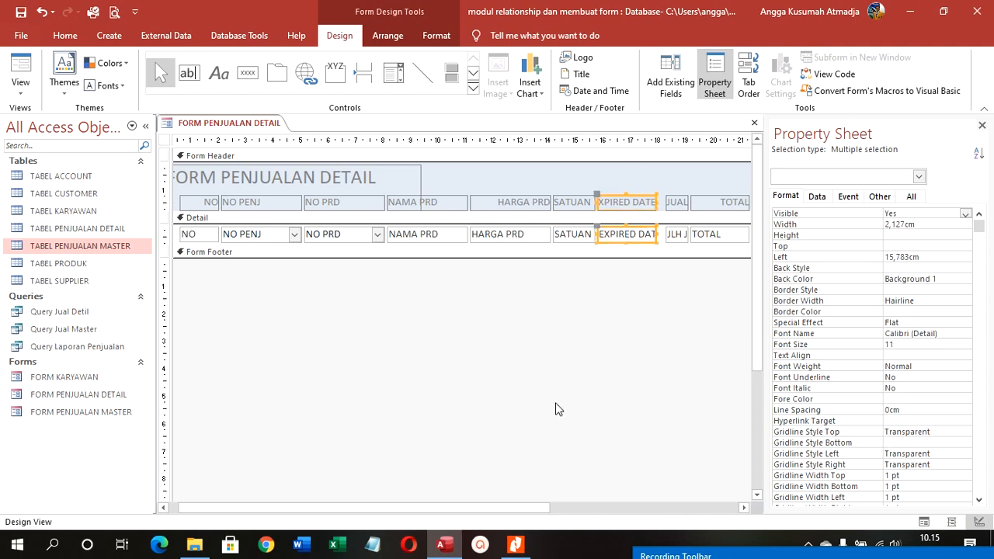
{"action": "left_click", "coordinate": [634, 204]}
{"action": "left_click_drag", "start_coordinate": [633, 202], "coordinate": [669, 210]}
{"action": "left_click", "coordinate": [637, 203]}
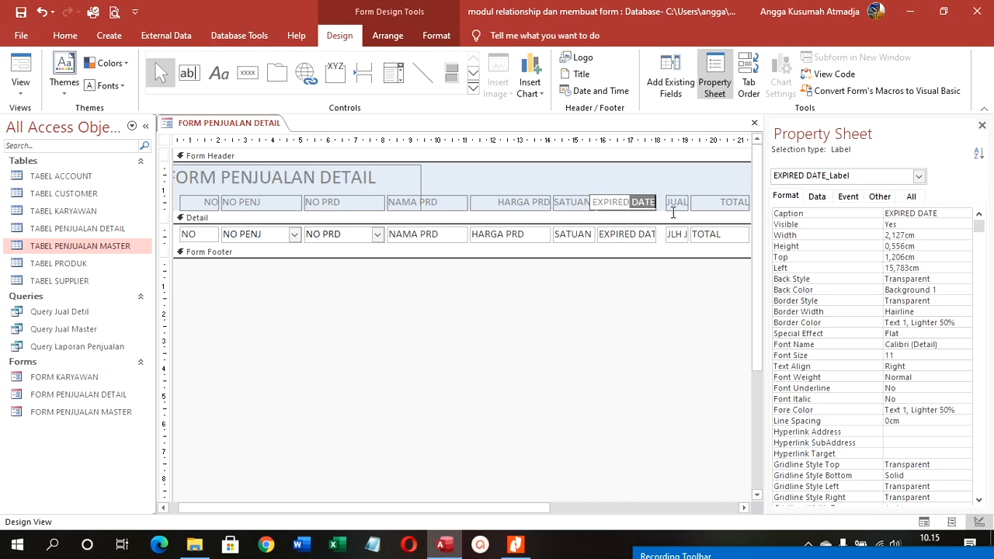
{"action": "key", "text": "Delete"}
{"action": "left_click", "coordinate": [651, 308]}
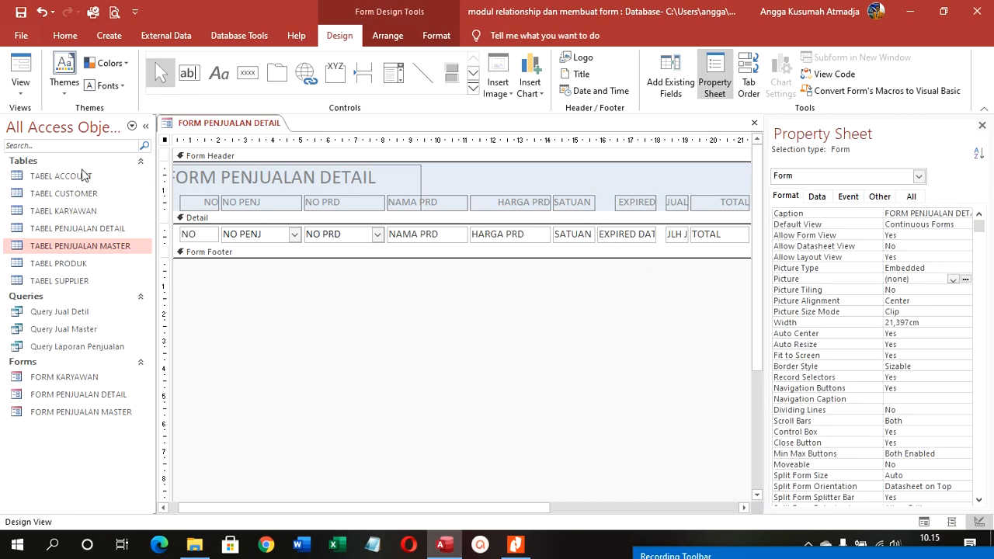
Try to center the text of all labels in the form header.
{"action": "left_click", "coordinate": [165, 201]}
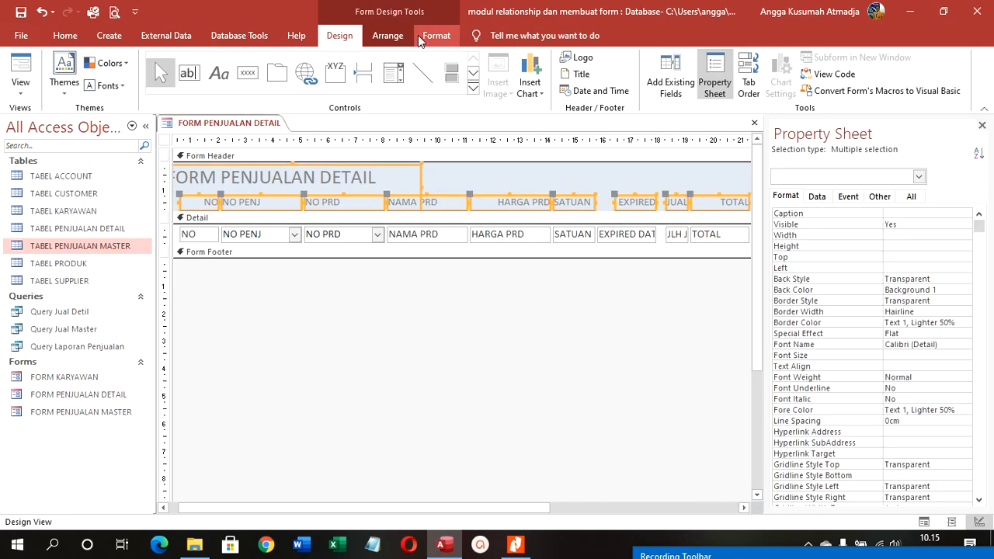
{"action": "left_click", "coordinate": [433, 36]}
{"action": "left_click", "coordinate": [244, 84]}
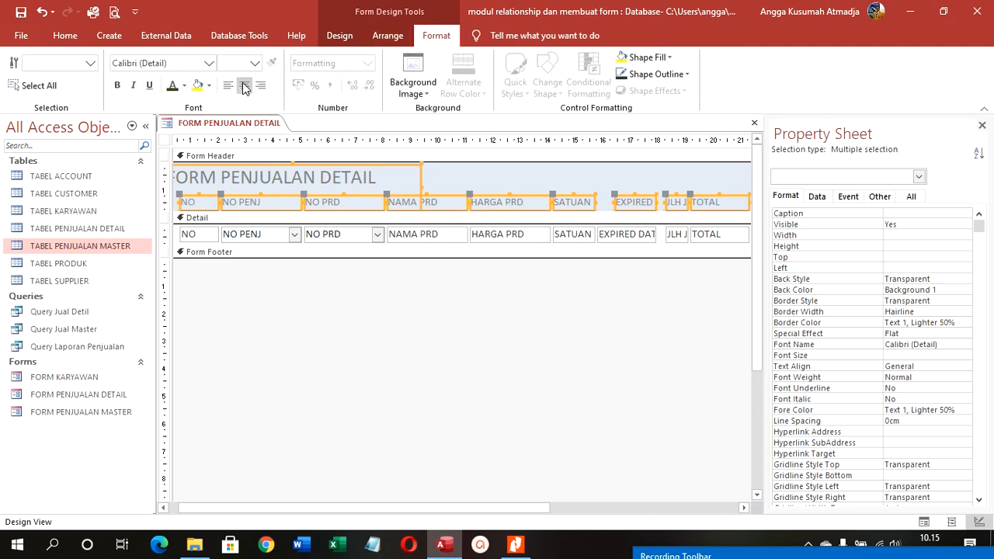
Extend the EXPIRED label leftward to line up with its field, about 2,1 cm wide.
{"action": "left_click", "coordinate": [614, 200]}
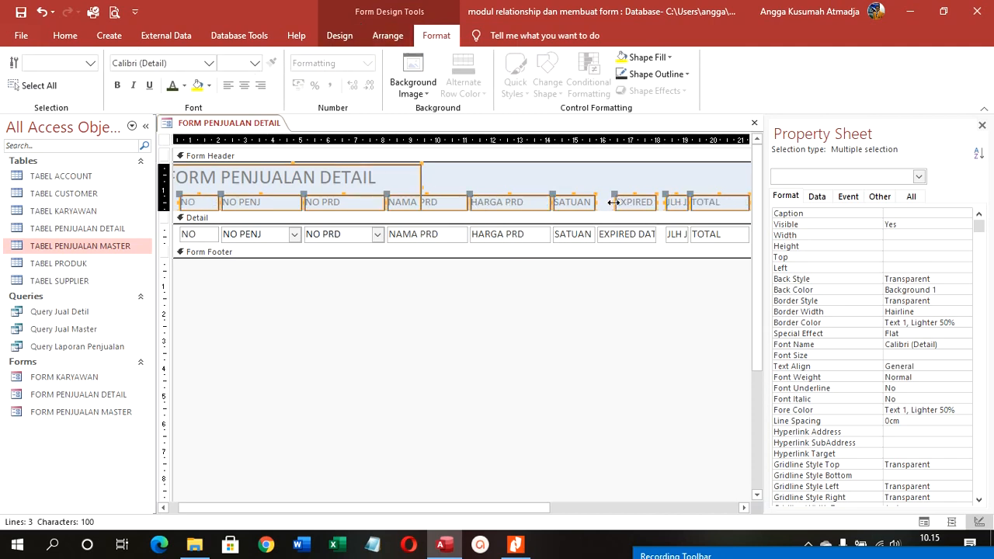
{"action": "left_click", "coordinate": [622, 204]}
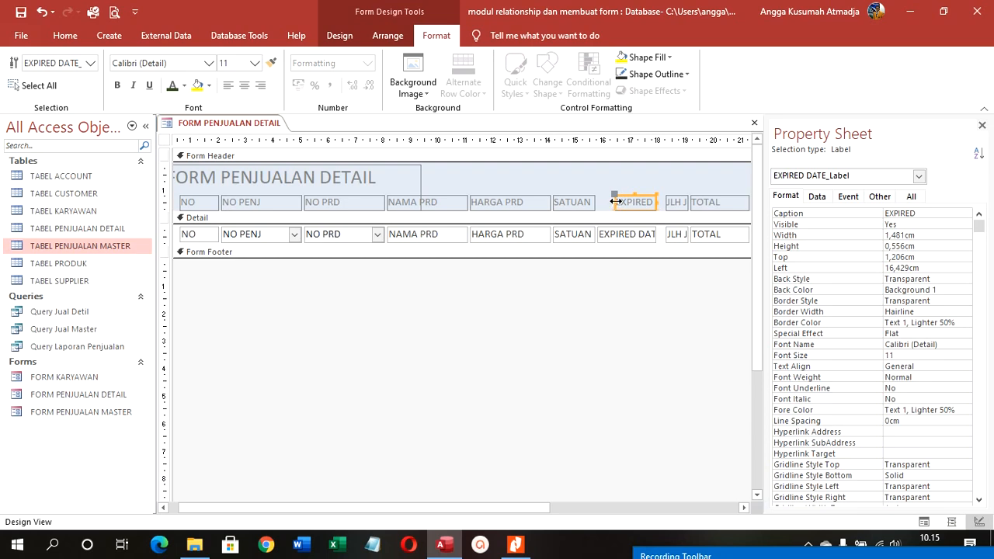
{"action": "left_click_drag", "start_coordinate": [615, 201], "coordinate": [597, 201]}
{"action": "left_click", "coordinate": [647, 304]}
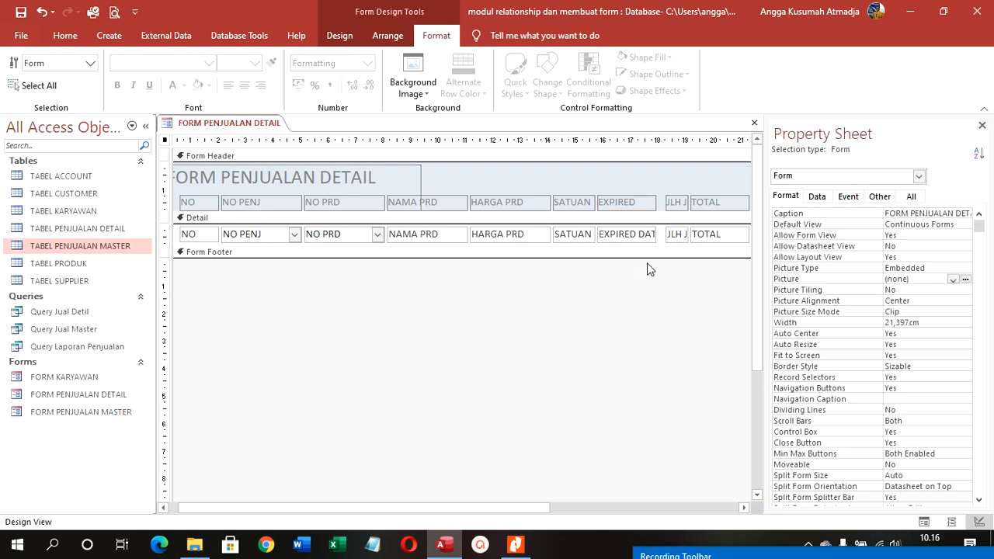
Center the text of the EXPIRED label and of all the other form header labels.
{"action": "left_click", "coordinate": [639, 204]}
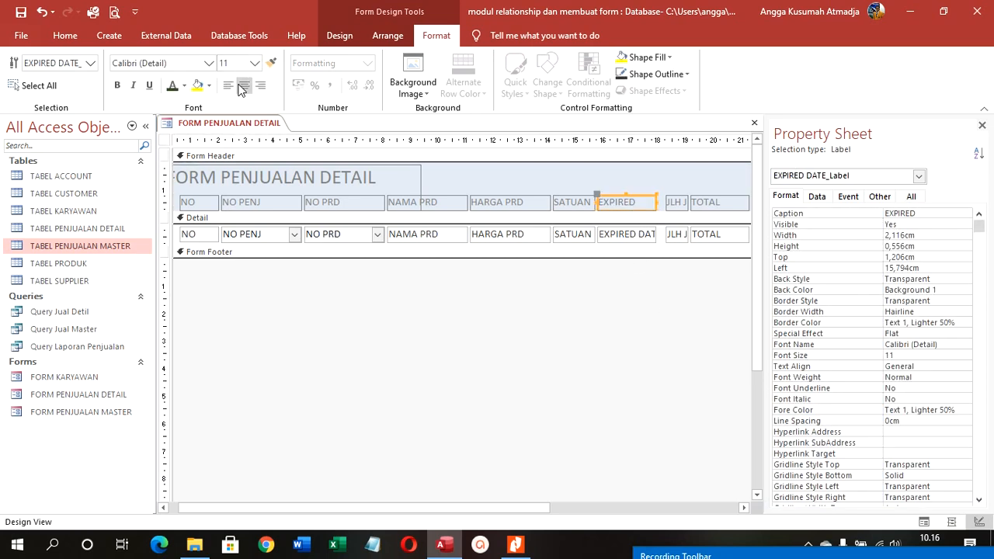
{"action": "left_click", "coordinate": [240, 89]}
{"action": "left_click", "coordinate": [466, 340]}
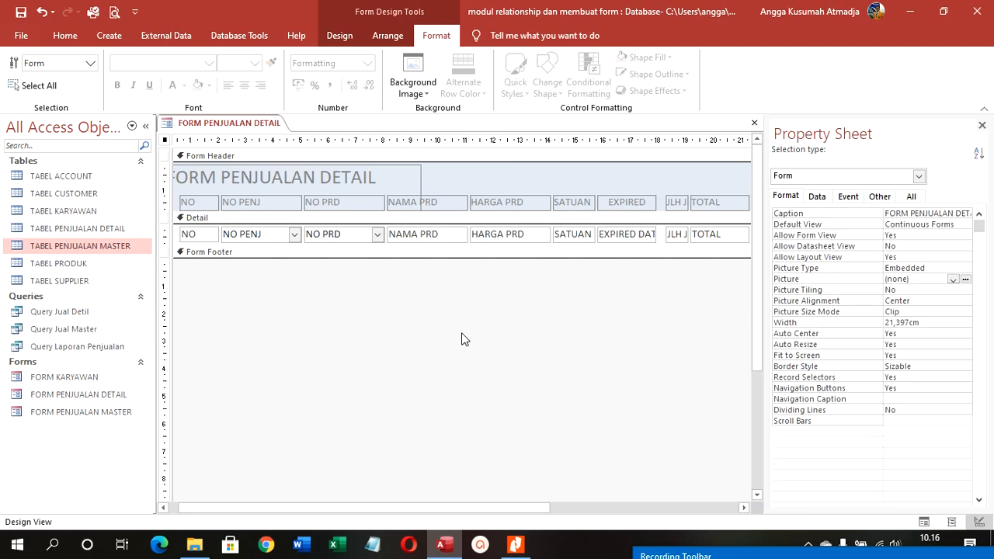
{"action": "left_click", "coordinate": [167, 202]}
{"action": "left_click", "coordinate": [244, 85]}
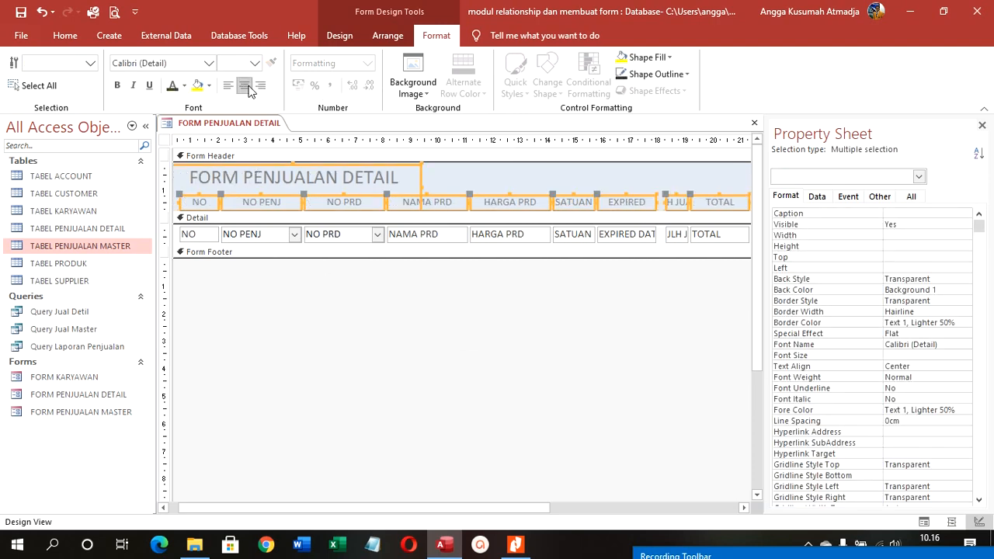
Delete the FORM PENJUALAN DETAIL title label from the form header.
{"action": "left_click", "coordinate": [430, 191]}
{"action": "left_click", "coordinate": [402, 173]}
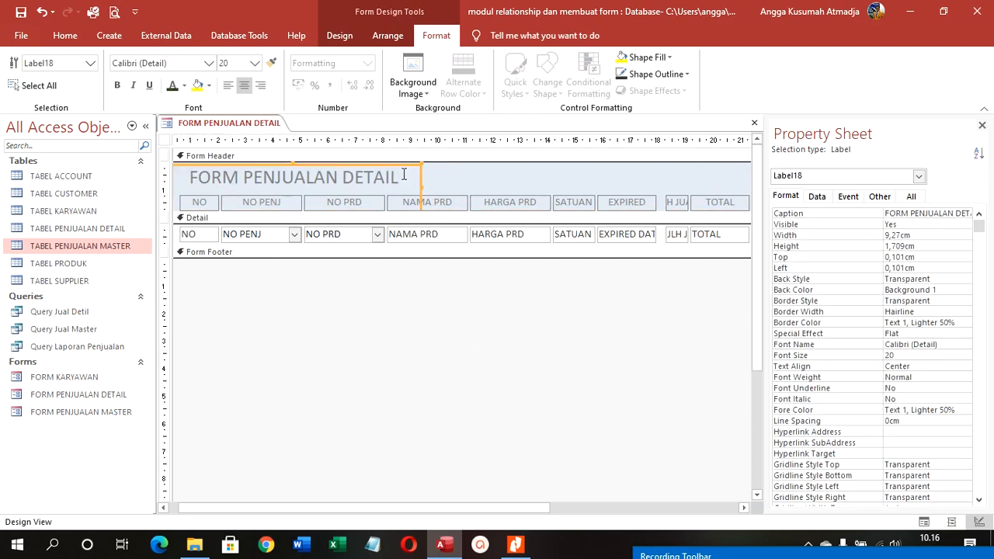
{"action": "key", "text": "Delete"}
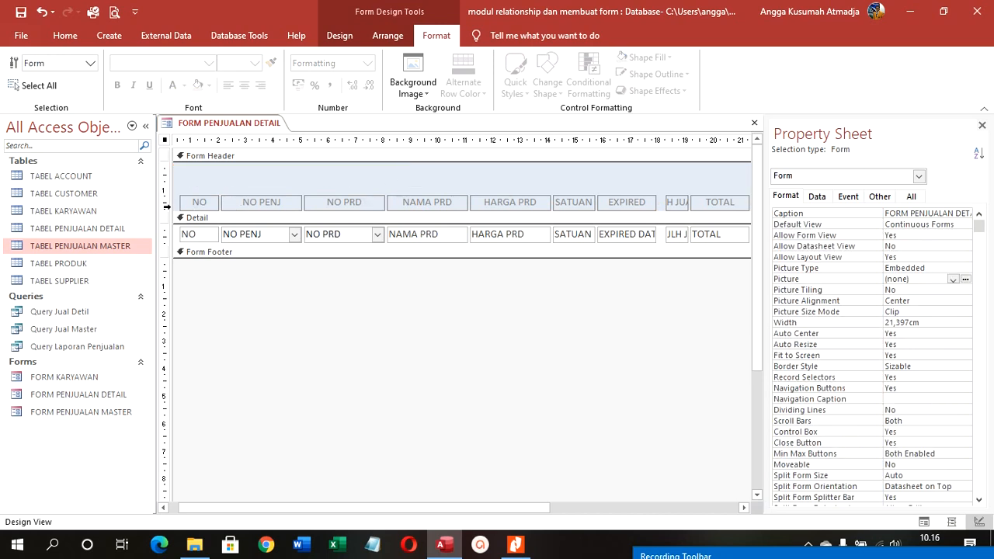
Move the row of column labels up to about 0,2 cm below the form header's upper edge.
{"action": "left_click", "coordinate": [167, 205]}
{"action": "key", "text": "Up"}
{"action": "key", "text": "Up"}
{"action": "key", "text": "Up"}
{"action": "key", "text": "Up"}
{"action": "key", "text": "Up"}
{"action": "key", "text": "Up"}
{"action": "key", "text": "Up"}
{"action": "key", "text": "Up"}
{"action": "key", "text": "Up"}
{"action": "key", "text": "Up"}
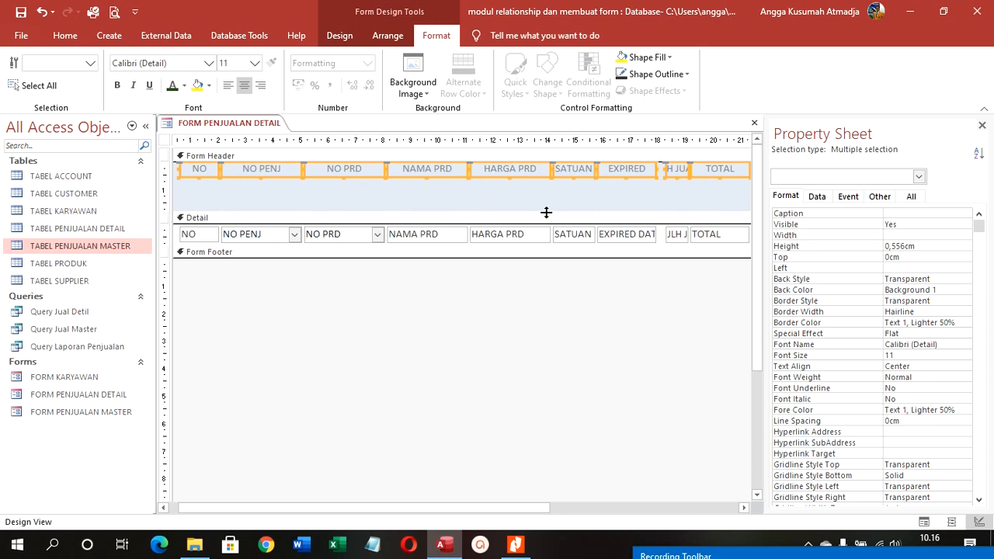
{"action": "key", "text": "Down"}
{"action": "key", "text": "Down"}
{"action": "key", "text": "Down"}
{"action": "key", "text": "Down"}
{"action": "key", "text": "Down"}
{"action": "key", "text": "Down"}
{"action": "key", "text": "Down"}
{"action": "key", "text": "Down"}
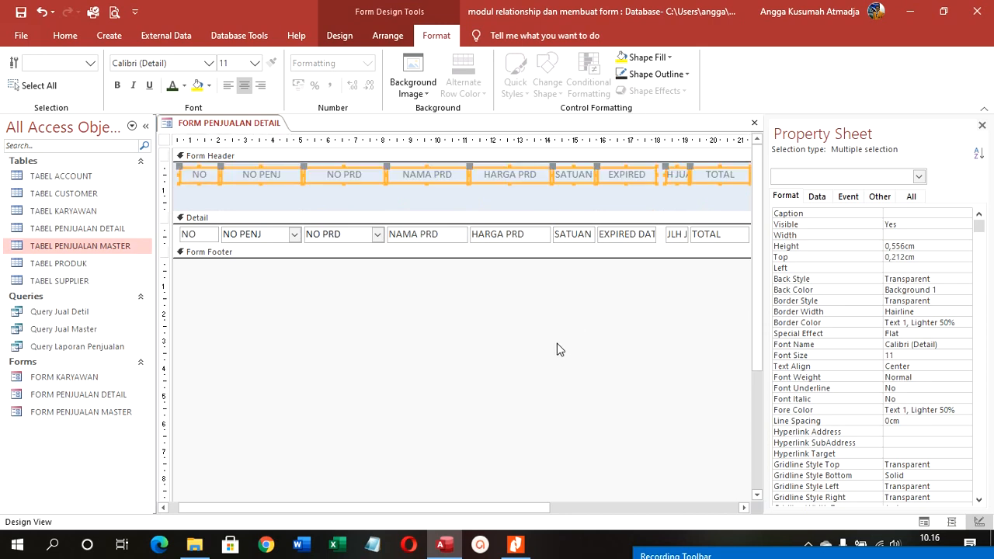
Reduce the Form Header section's height to end just below the column labels.
{"action": "left_click", "coordinate": [557, 348]}
{"action": "left_click", "coordinate": [167, 171]}
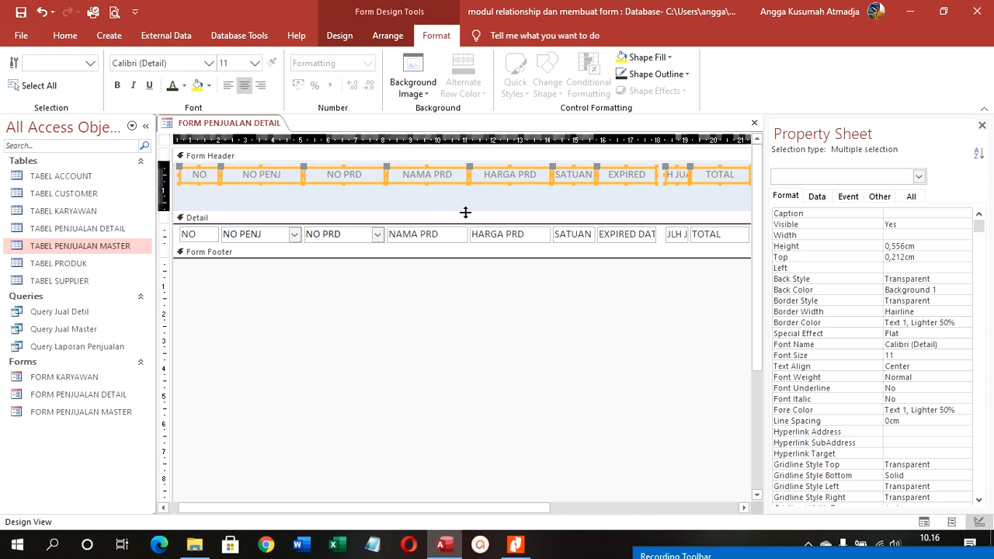
{"action": "left_click_drag", "start_coordinate": [466, 213], "coordinate": [469, 184]}
Try a much taller Detail section, check the records in Form View, and return to Design View.
{"action": "left_click_drag", "start_coordinate": [453, 219], "coordinate": [465, 302]}
{"action": "right_click", "coordinate": [209, 123]}
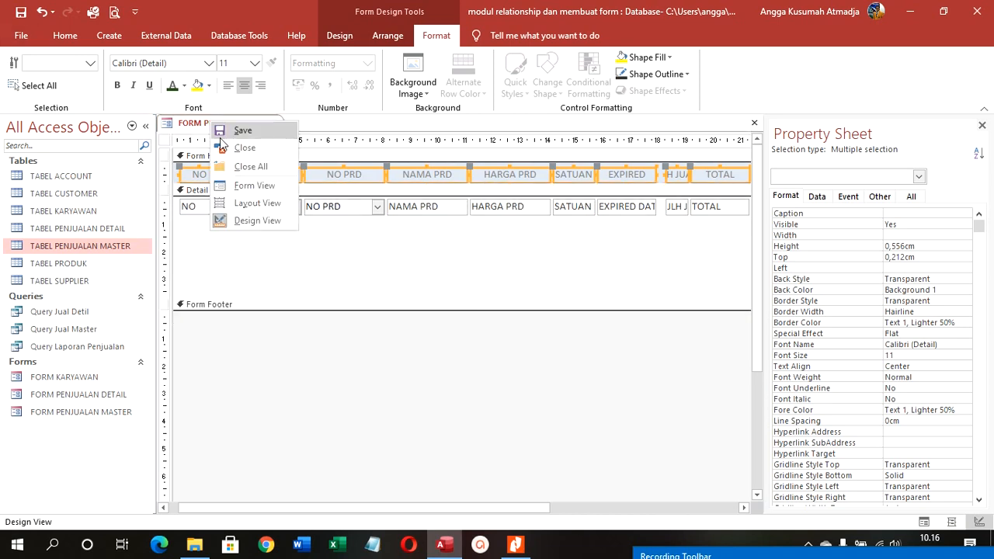
{"action": "left_click", "coordinate": [246, 186]}
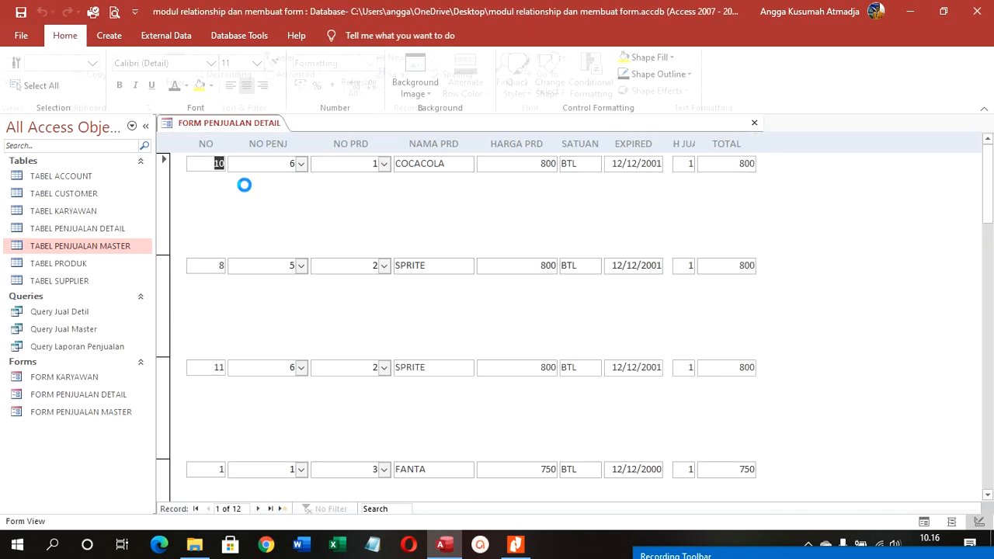
{"action": "right_click", "coordinate": [214, 124]}
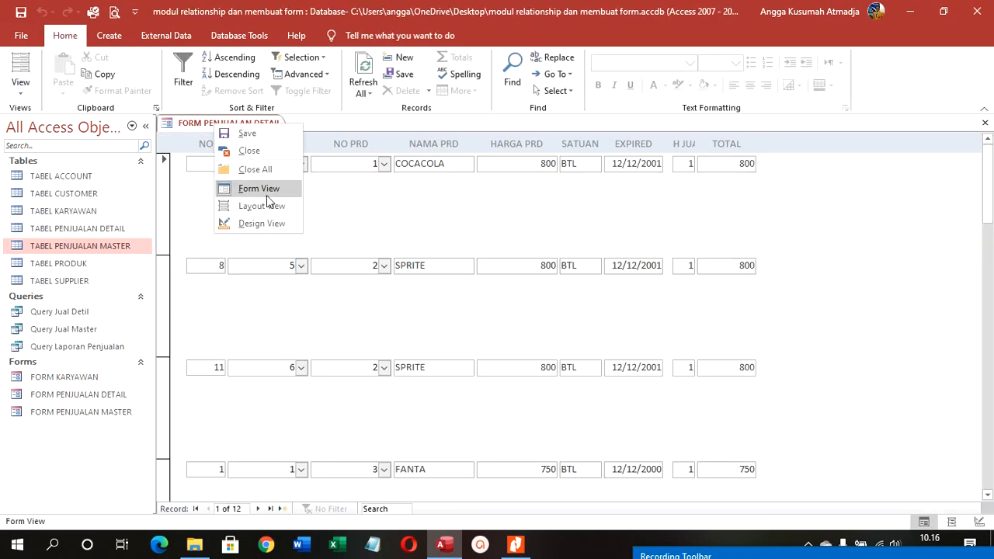
{"action": "left_click", "coordinate": [268, 223]}
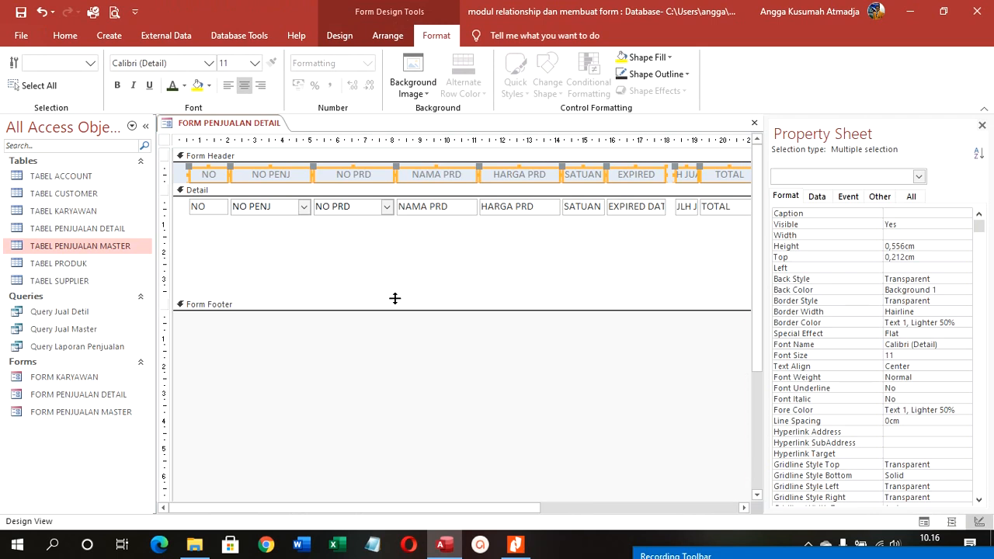
Shrink the Detail section to the height of its fields, and close the property sheet.
{"action": "left_click_drag", "start_coordinate": [395, 298], "coordinate": [401, 228]}
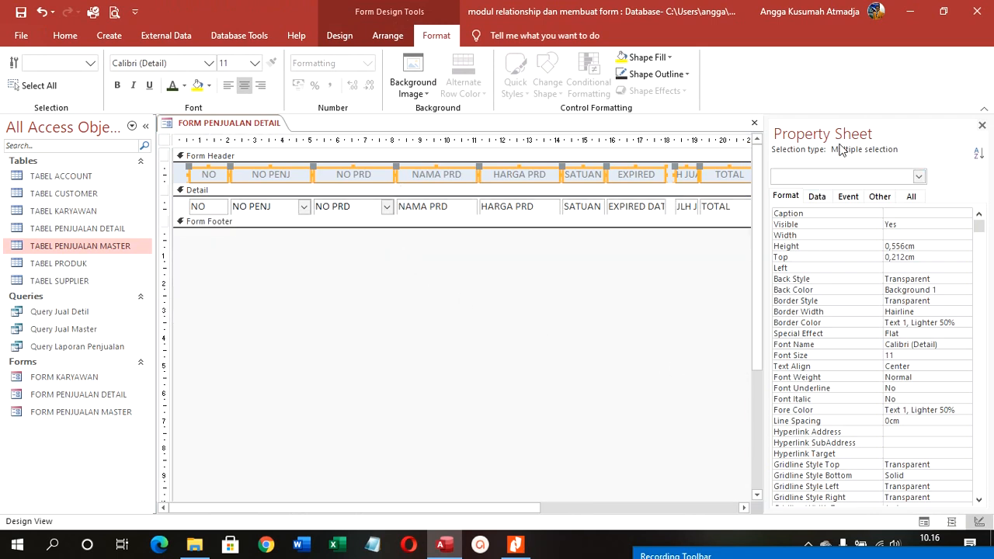
{"action": "left_click", "coordinate": [982, 125]}
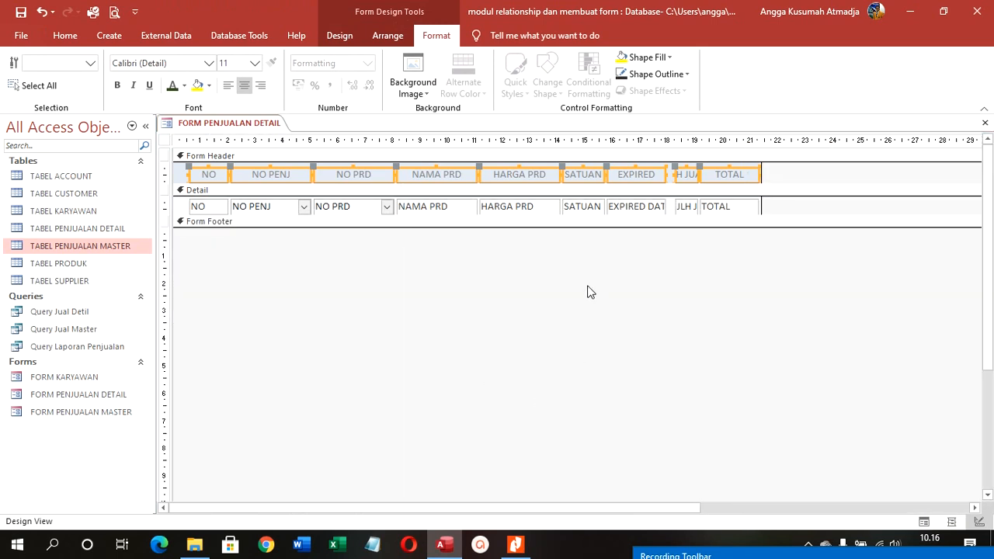
{"action": "left_click", "coordinate": [792, 259]}
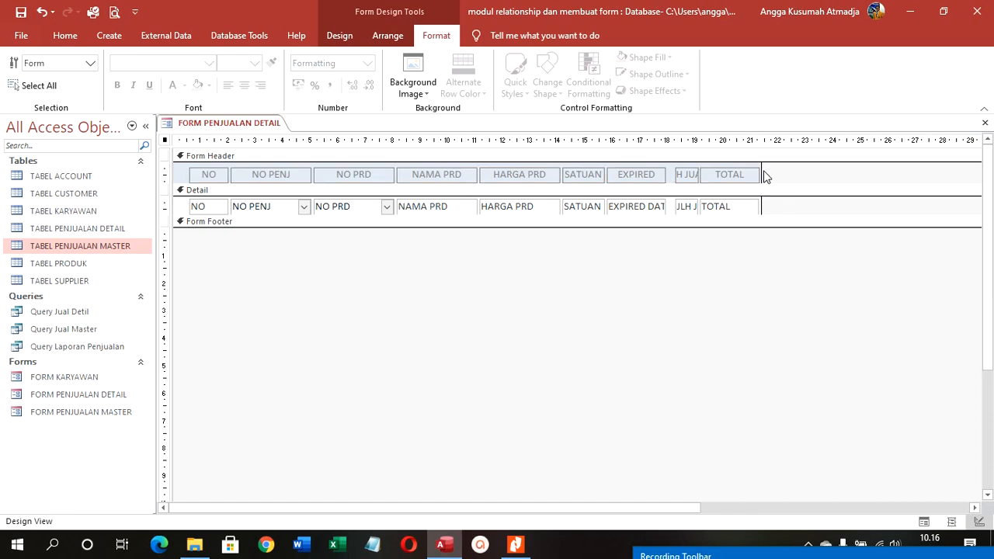
Widen the form to about 23,3 cm and shift the TOTAL label and field rightward.
{"action": "left_click_drag", "start_coordinate": [765, 178], "coordinate": [814, 172]}
{"action": "left_click_drag", "start_coordinate": [763, 251], "coordinate": [742, 173]}
Widen the JLH JUAL label and field to about 2,1 cm, and change the label's caption to QTY.
{"action": "left_click_drag", "start_coordinate": [702, 241], "coordinate": [734, 178]}
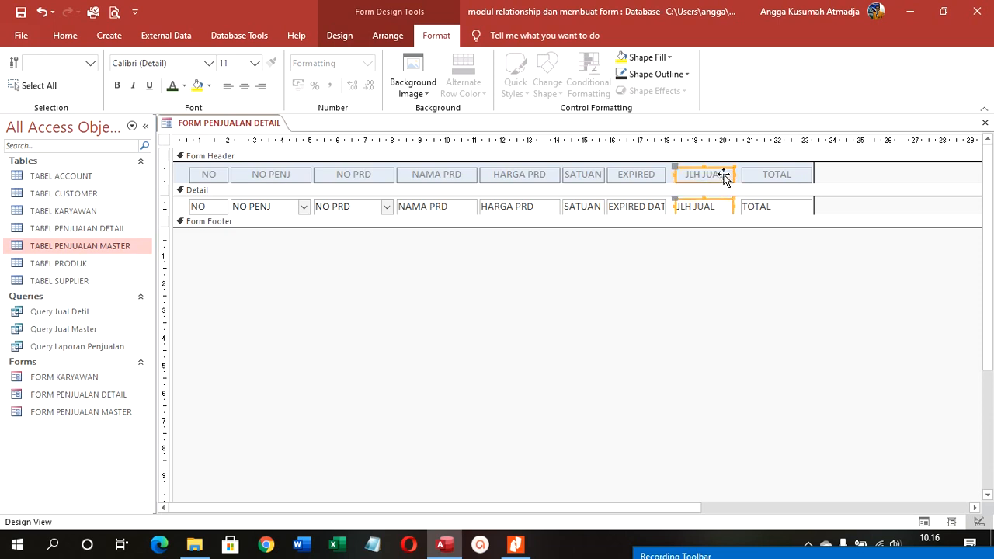
{"action": "left_click", "coordinate": [719, 230]}
{"action": "double_click", "coordinate": [712, 178]}
{"action": "left_click", "coordinate": [712, 178]}
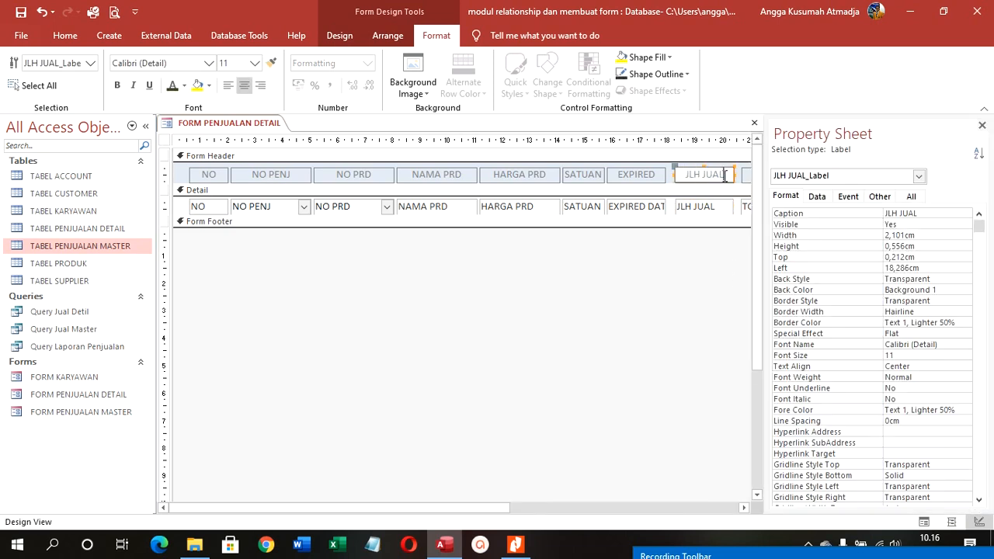
{"action": "left_click_drag", "start_coordinate": [726, 178], "coordinate": [653, 180]}
{"action": "type", "text": "QTY"}
{"action": "left_click", "coordinate": [650, 253]}
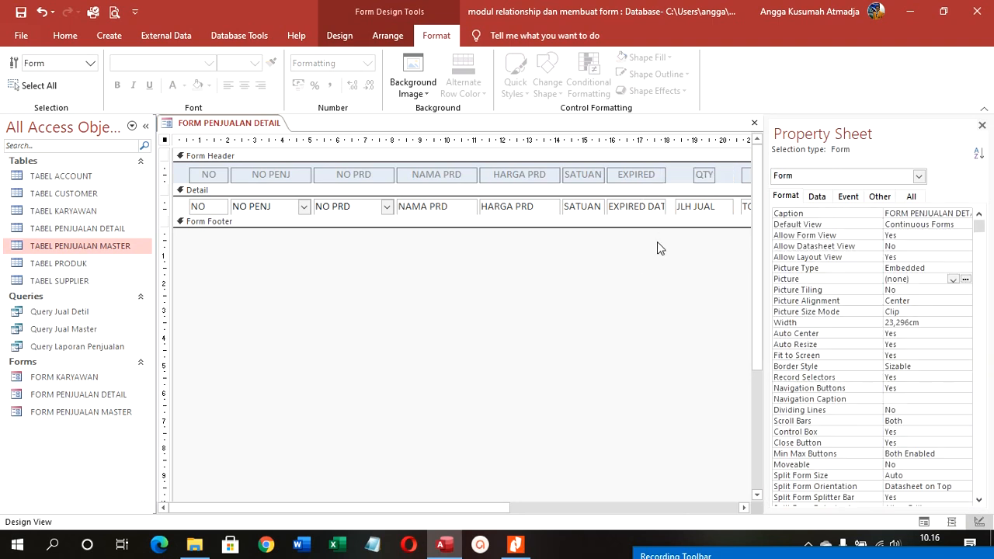
Close the property sheet, slightly widen the EXPIRED label and field, and open the Form Footer section to about 1 cm tall.
{"action": "left_click", "coordinate": [982, 125]}
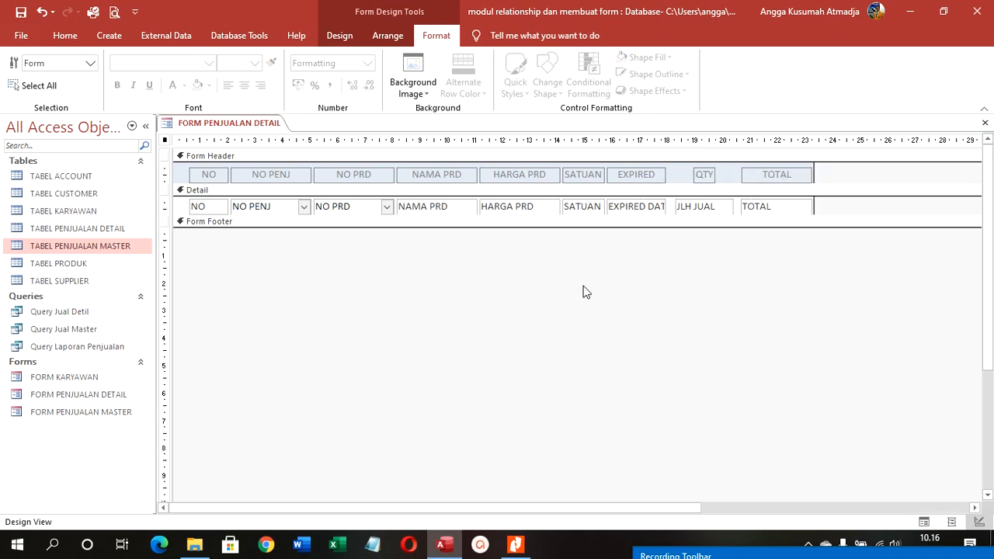
{"action": "left_click_drag", "start_coordinate": [648, 267], "coordinate": [671, 174]}
{"action": "left_click_drag", "start_coordinate": [650, 228], "coordinate": [653, 258]}
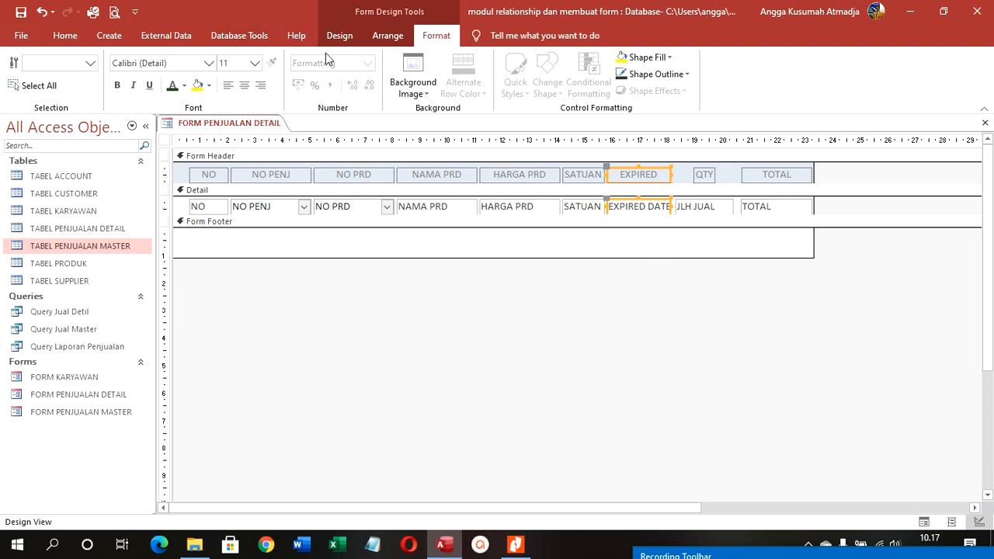
{"action": "left_click", "coordinate": [422, 268]}
{"action": "mouse_move", "coordinate": [424, 260]}
{"action": "left_mouse_down"}
{"action": "mouse_move", "coordinate": [419, 206]}
{"action": "mouse_move", "coordinate": [424, 254]}
{"action": "left_mouse_up"}
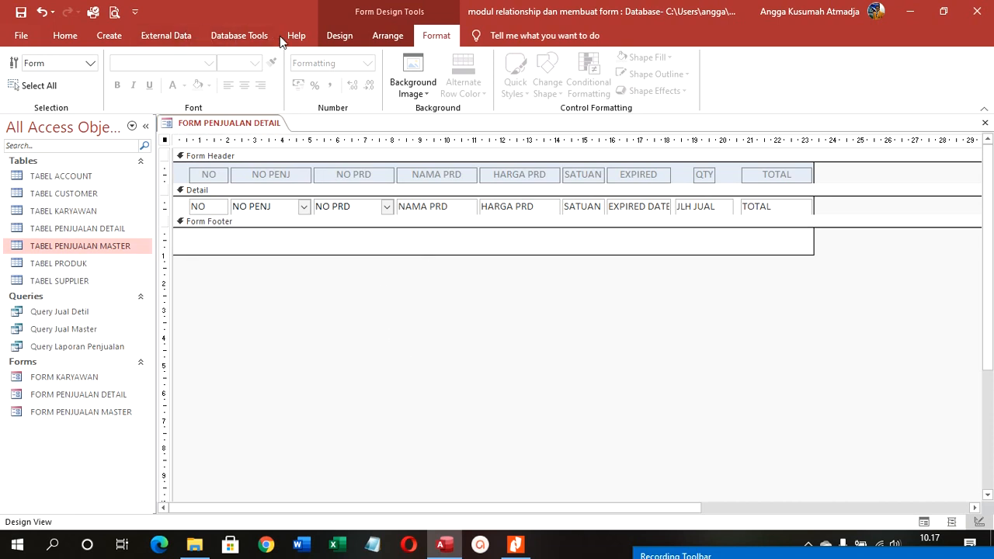
Add a text box to the Form Footer beneath the TOTAL column, and caption its label TOTAL.
{"action": "left_click", "coordinate": [340, 36]}
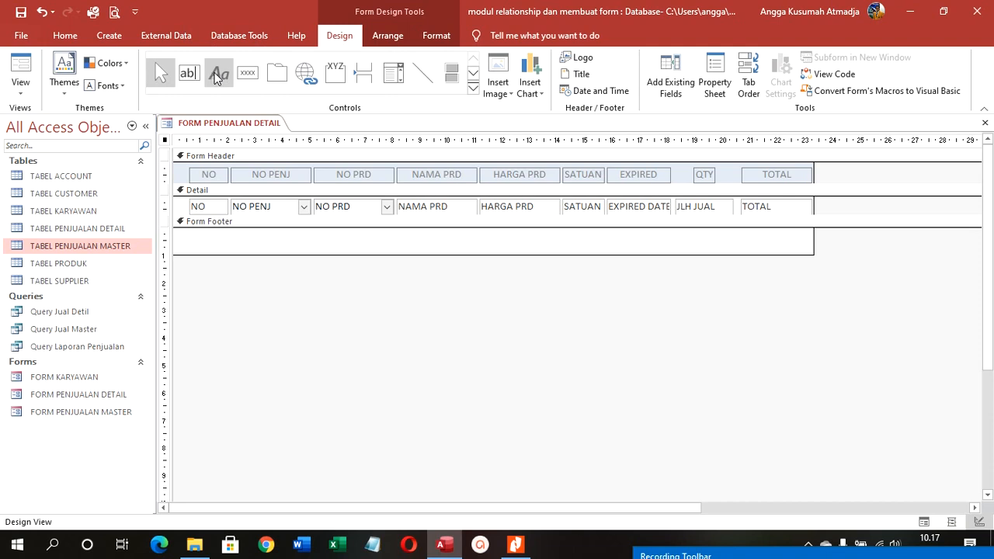
{"action": "left_click", "coordinate": [189, 73]}
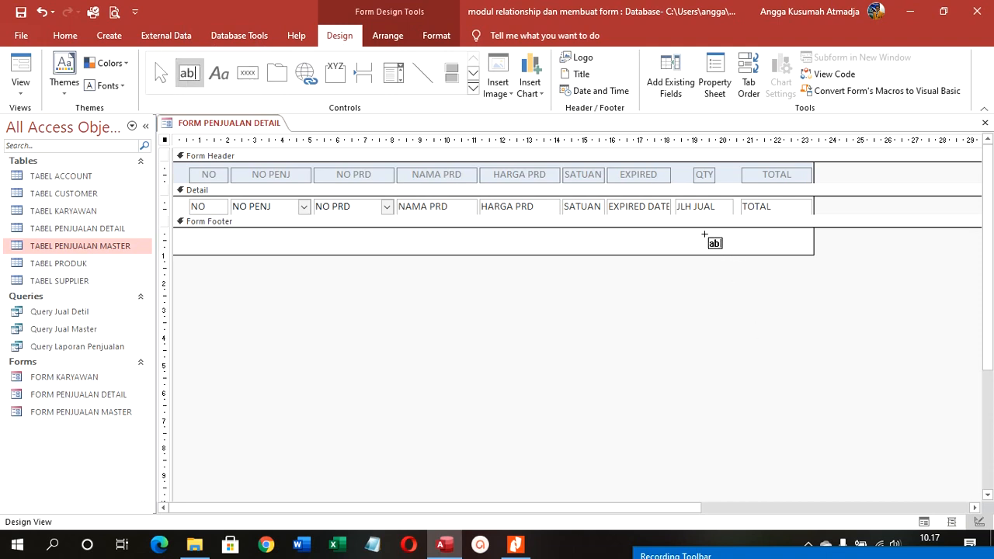
{"action": "left_click", "coordinate": [704, 234]}
{"action": "left_click", "coordinate": [649, 242]}
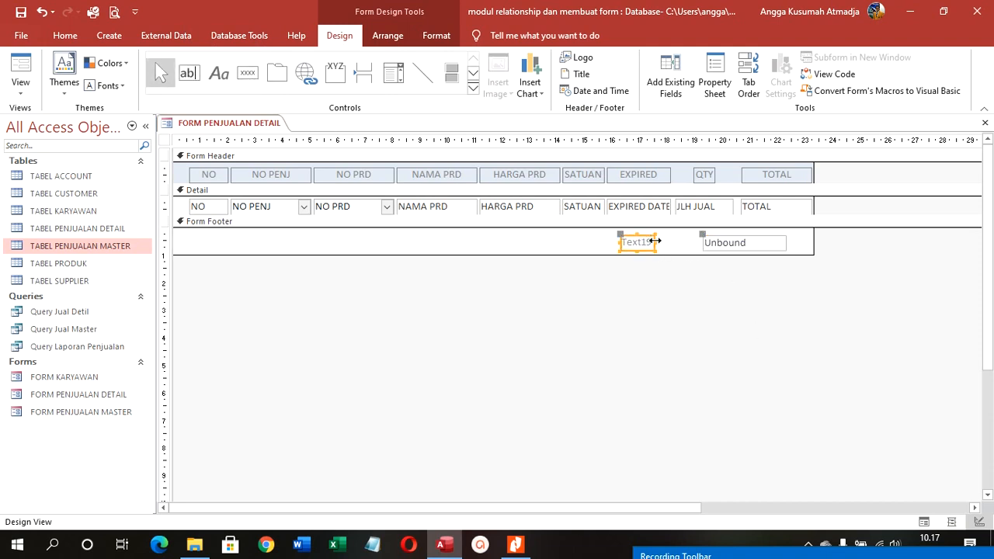
{"action": "left_click_drag", "start_coordinate": [656, 242], "coordinate": [735, 242]}
{"action": "left_click", "coordinate": [712, 247]}
{"action": "double_click", "coordinate": [721, 242]}
{"action": "type", "text": "T"}
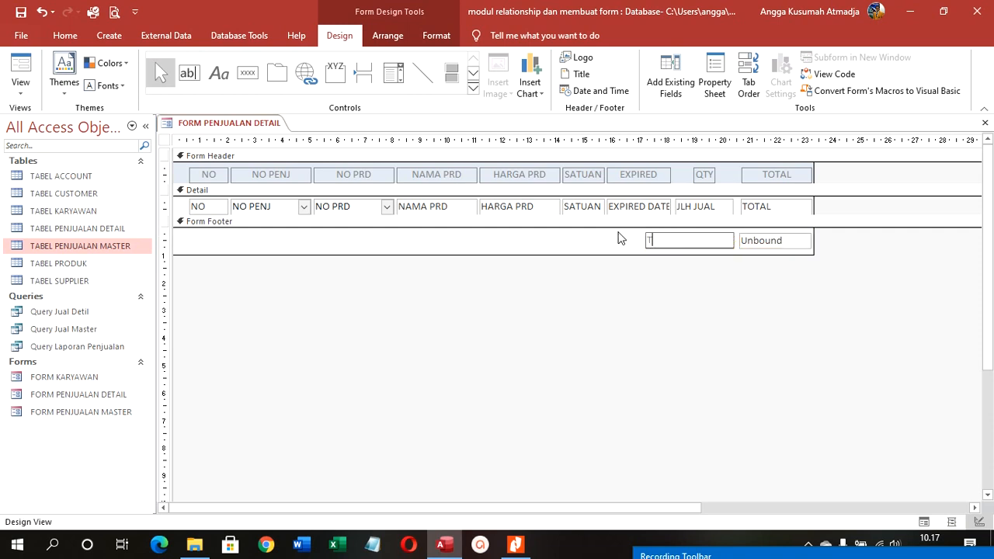
{"action": "type", "text": "OTAL"}
Enter =sum([TOTAL]) in the footer text box, check the result in Form View, and return to Design View.
{"action": "left_click", "coordinate": [790, 243]}
{"action": "right_click", "coordinate": [793, 243]}
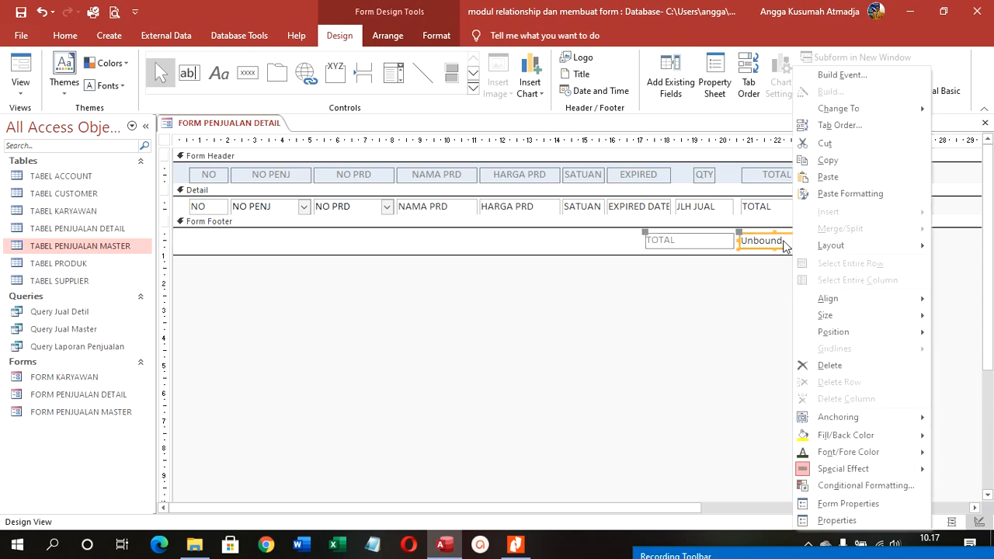
{"action": "left_click", "coordinate": [784, 241]}
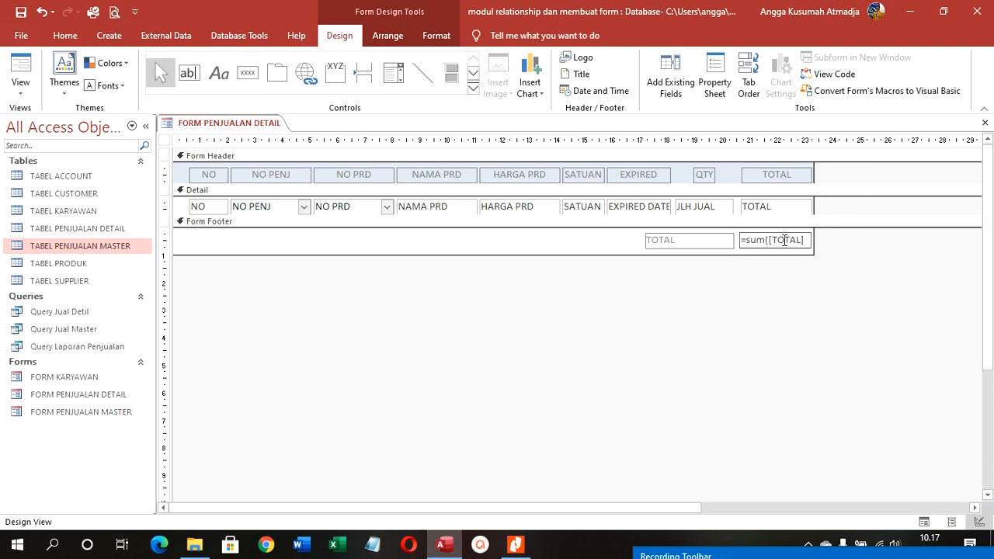
{"action": "left_click", "coordinate": [21, 63]}
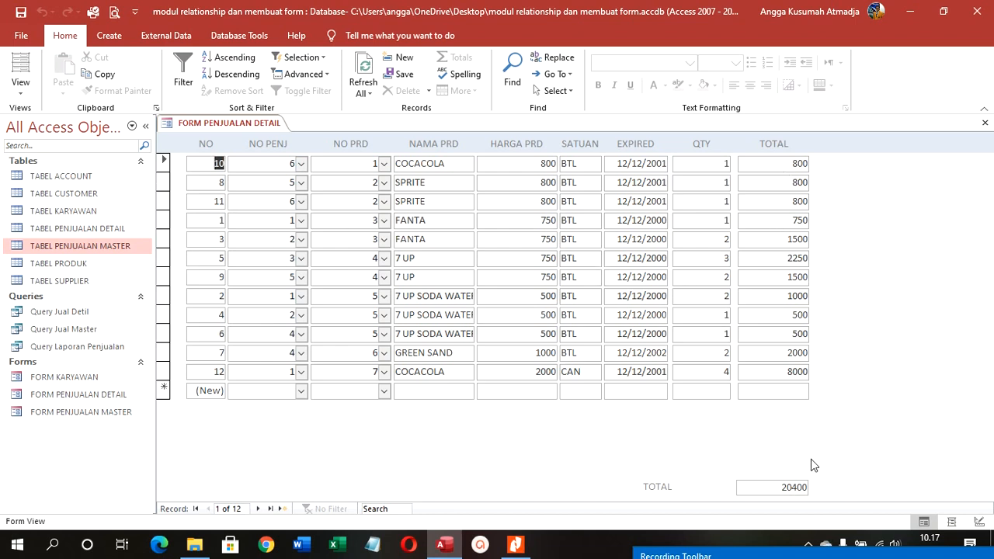
{"action": "left_click", "coordinate": [21, 84]}
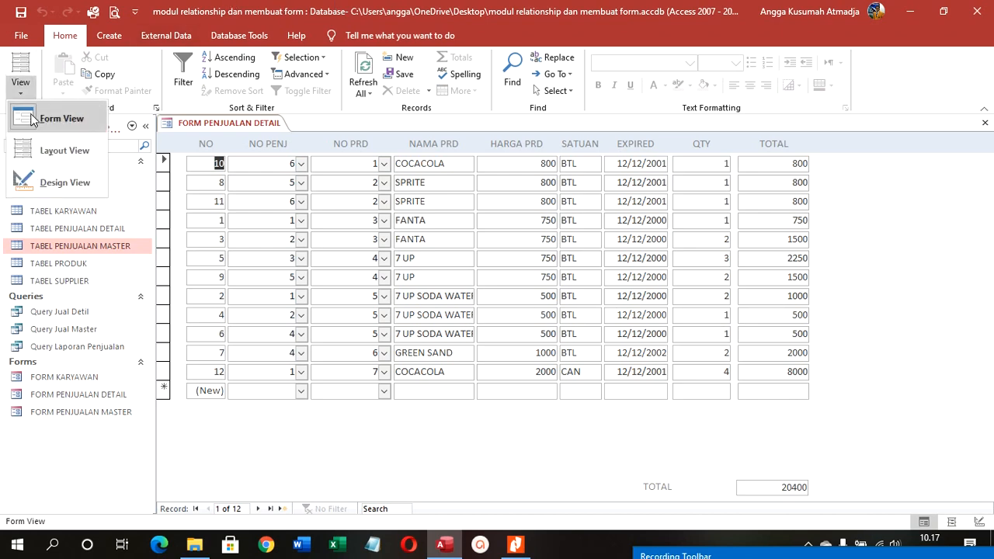
{"action": "left_click", "coordinate": [46, 180]}
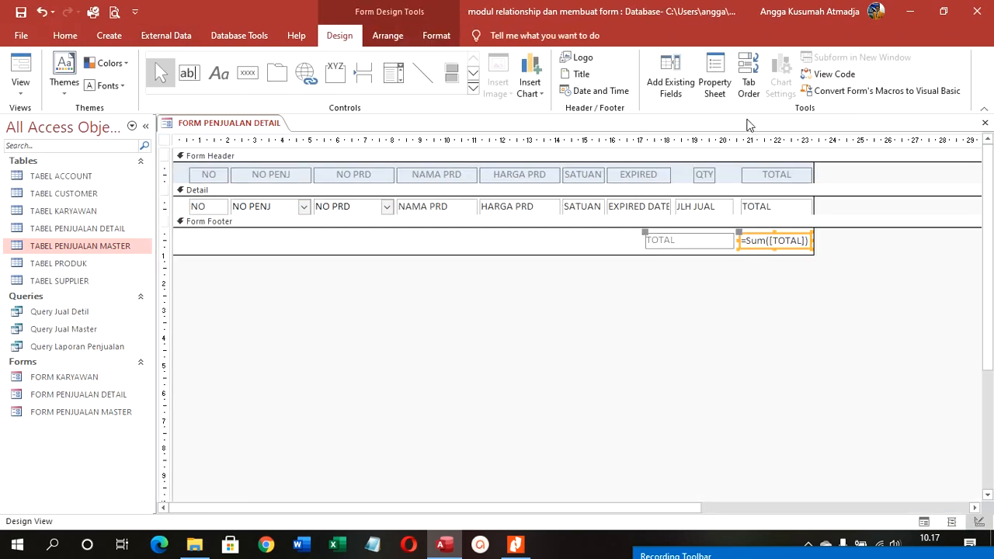
Set the format of the TOTAL and HARGA PRD fields in the Detail section to Standard.
{"action": "right_click", "coordinate": [776, 209]}
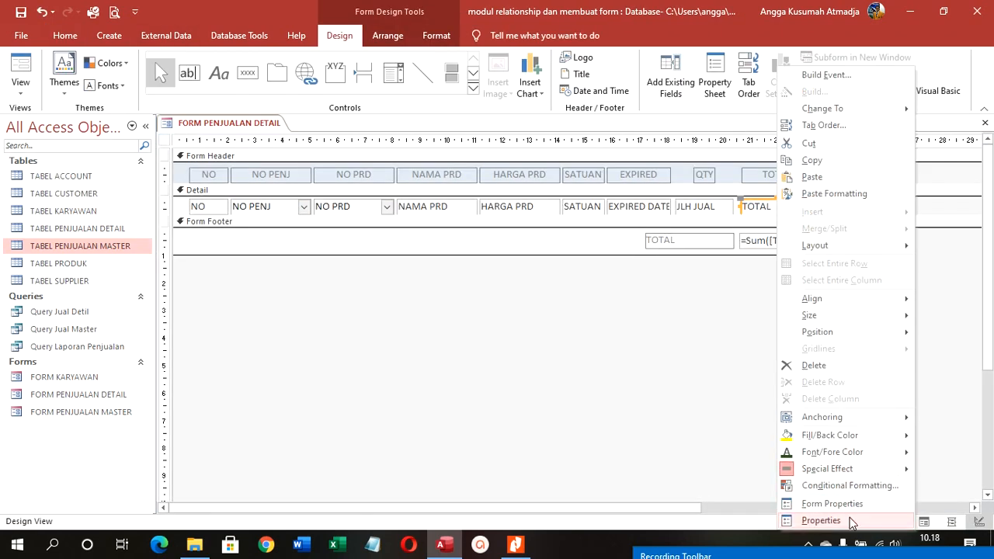
{"action": "left_click", "coordinate": [820, 521]}
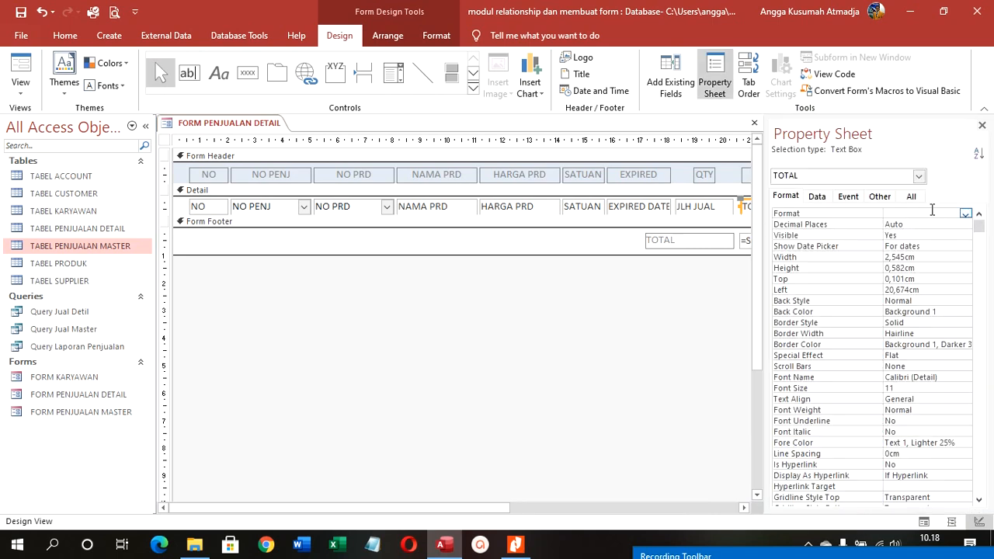
{"action": "left_click", "coordinate": [965, 213]}
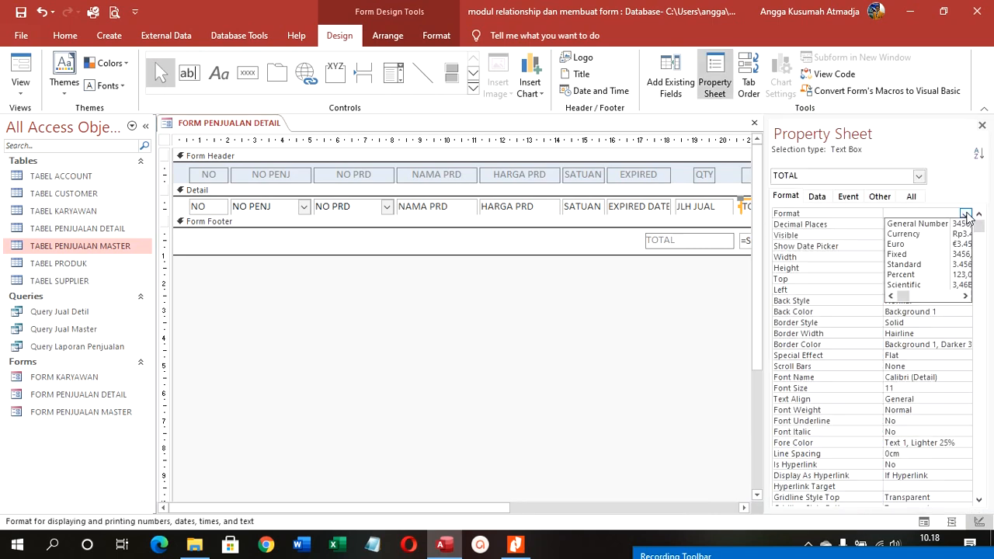
{"action": "left_click", "coordinate": [955, 264]}
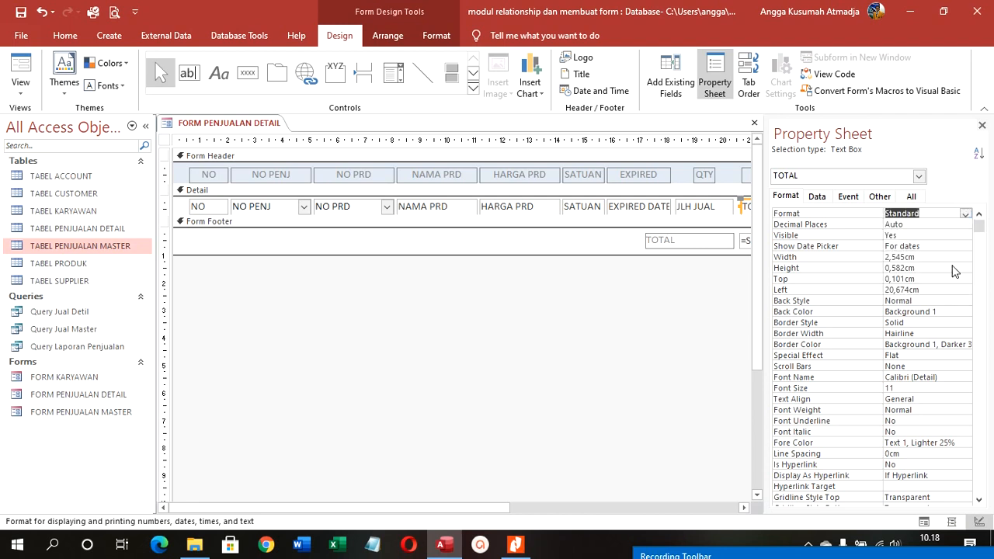
{"action": "left_click", "coordinate": [524, 205]}
{"action": "left_click", "coordinate": [965, 213]}
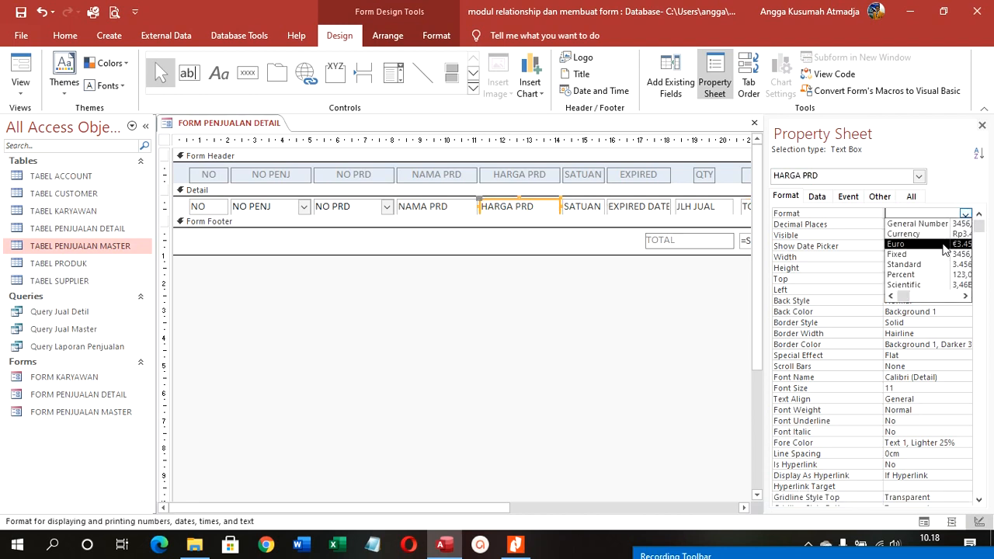
{"action": "left_click", "coordinate": [941, 264]}
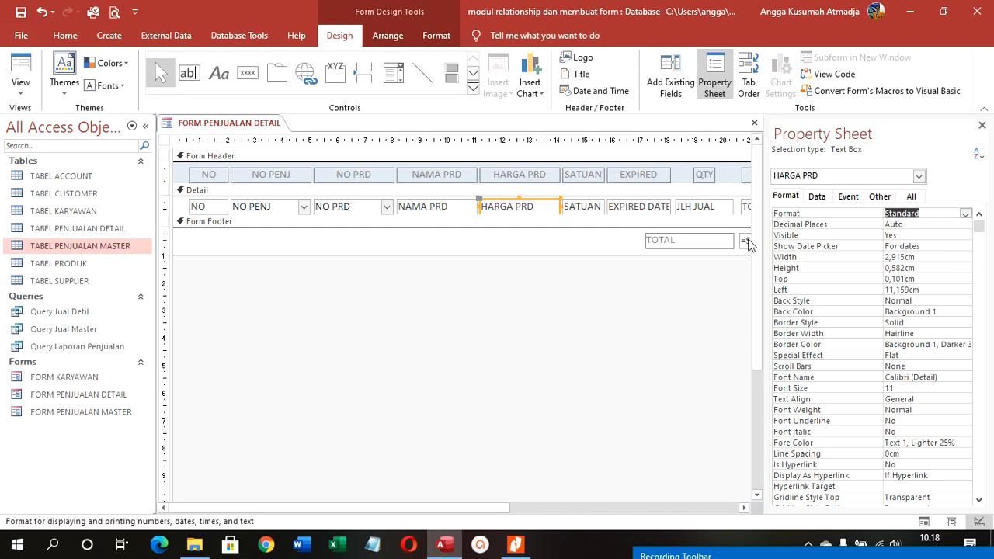
Set the footer sum text box's format to Standard, close the property sheet, and check the form in Form View.
{"action": "left_click", "coordinate": [744, 242]}
{"action": "left_click", "coordinate": [965, 213]}
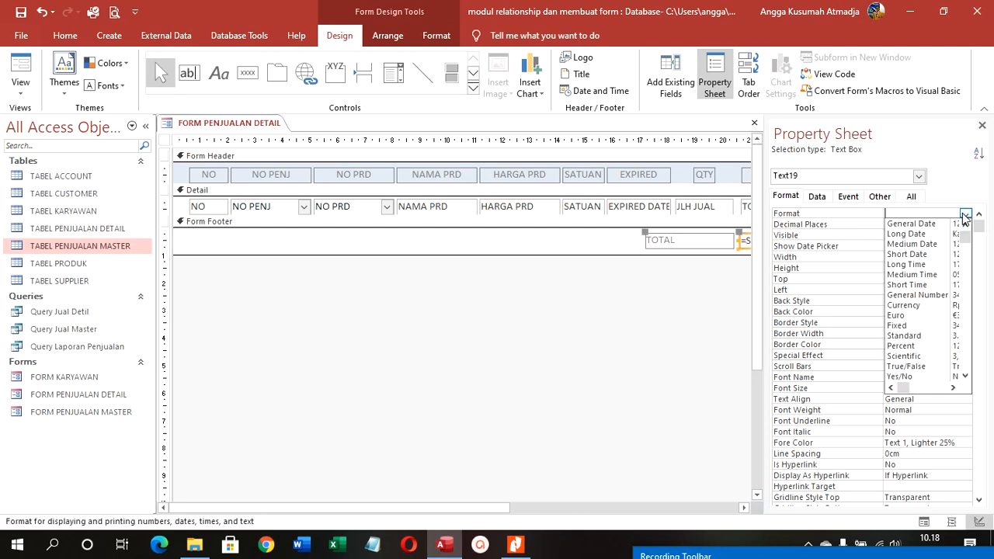
{"action": "left_click", "coordinate": [924, 336]}
{"action": "left_click", "coordinate": [981, 125]}
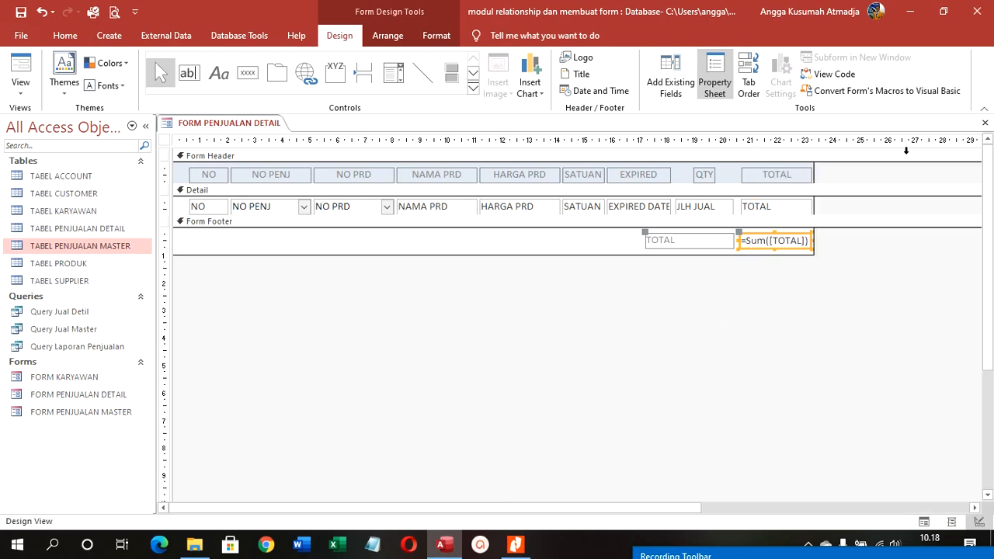
{"action": "left_click", "coordinate": [19, 71]}
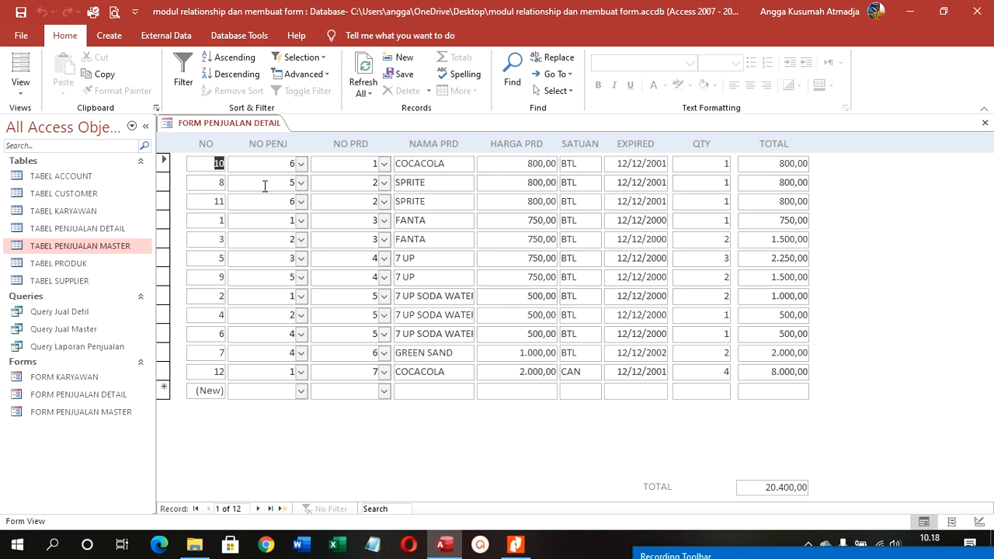
Close FORM PENJUALAN DETAIL with its changes saved, and open FORM PENJUALAN MASTER in Design View.
{"action": "right_click", "coordinate": [239, 125]}
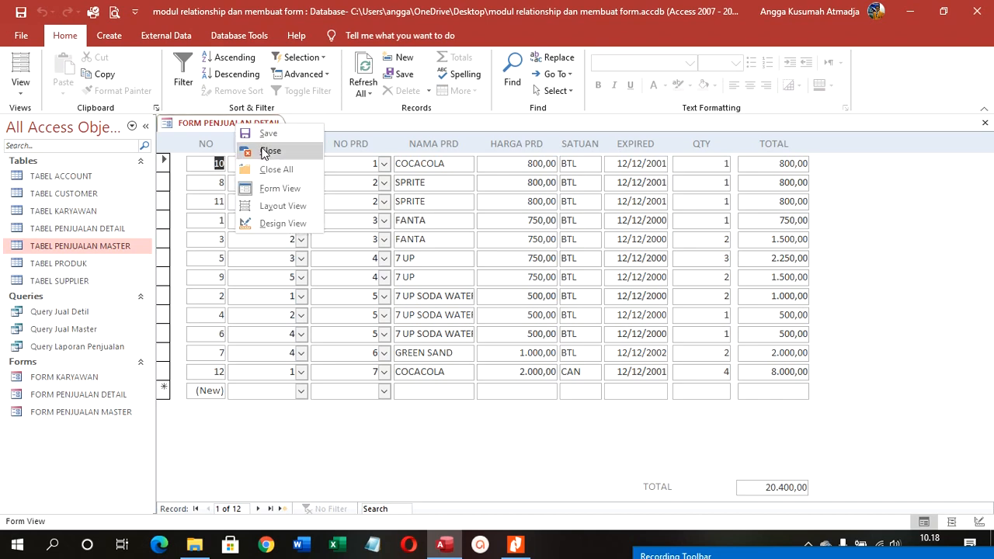
{"action": "left_click", "coordinate": [264, 151]}
{"action": "left_click", "coordinate": [433, 314]}
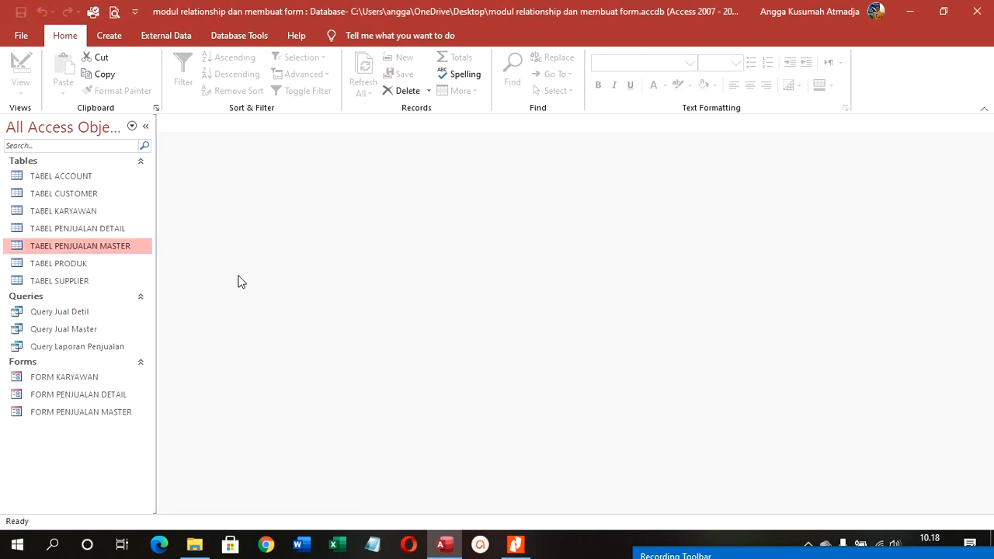
{"action": "right_click", "coordinate": [76, 417]}
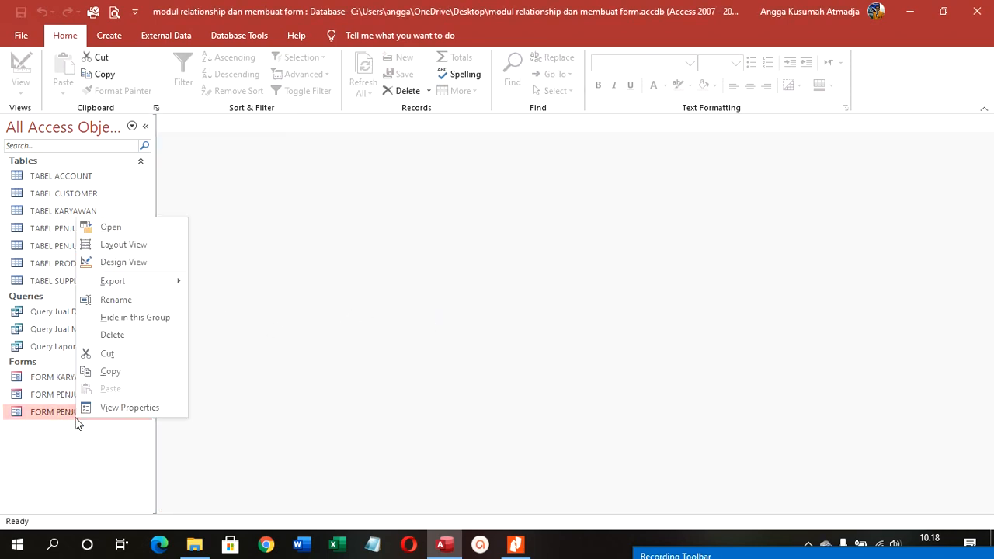
{"action": "left_click", "coordinate": [128, 262]}
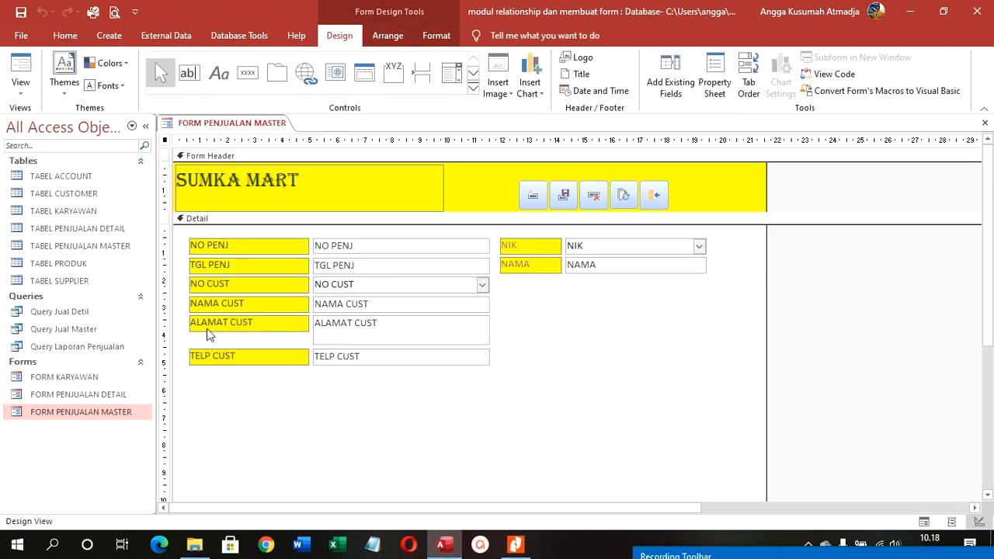
Embed FORM PENJUALAN DETAIL as a subform about 3,8 cm tall below TELP CUST, preview it in Form View, and return to Design View.
{"action": "left_click_drag", "start_coordinate": [111, 401], "coordinate": [206, 388]}
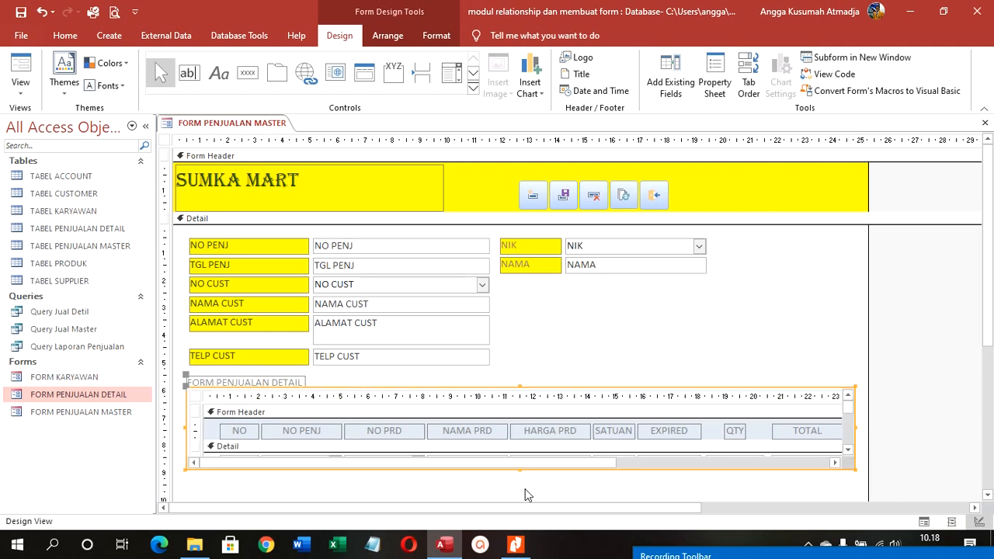
{"action": "left_click_drag", "start_coordinate": [520, 469], "coordinate": [521, 489]}
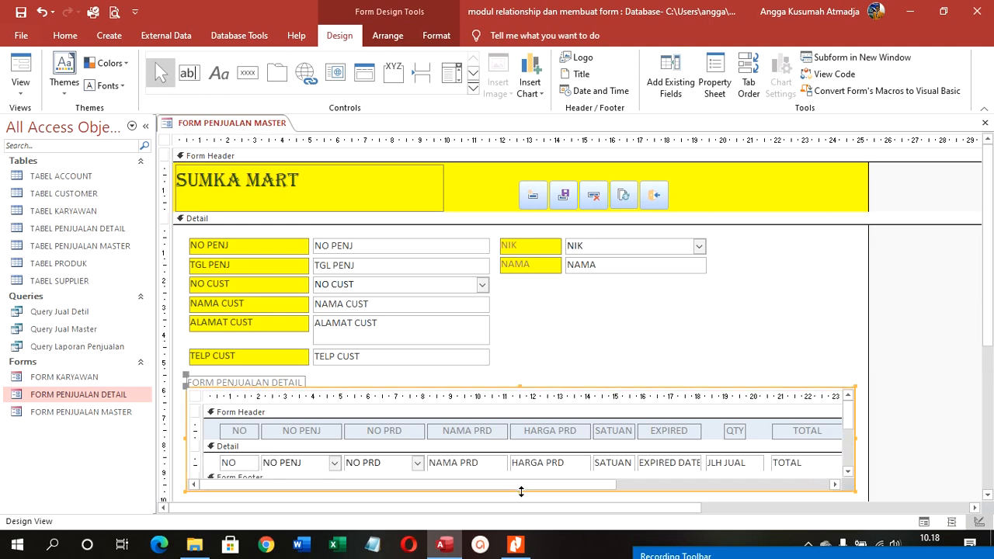
{"action": "left_click", "coordinate": [20, 63]}
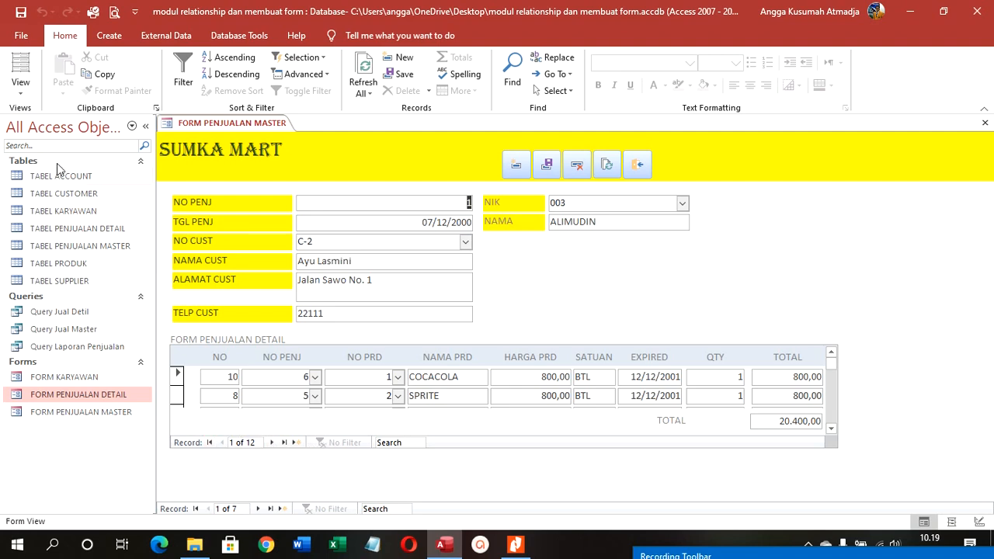
{"action": "left_click", "coordinate": [23, 90]}
{"action": "left_click", "coordinate": [85, 185]}
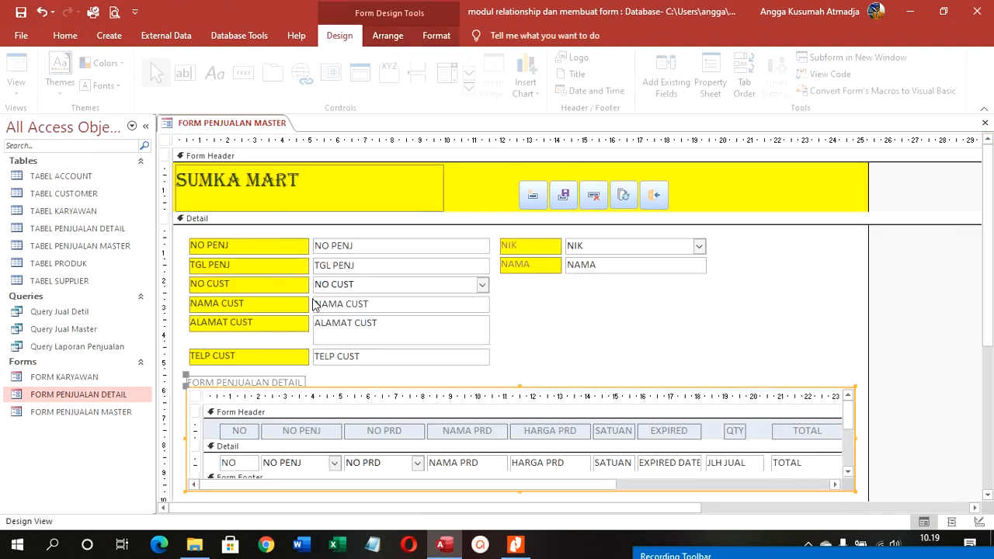
Look through the embedded subform's sections and form properties, and close the property sheet.
{"action": "scroll", "coordinate": [365, 415], "scroll_direction": "down", "scroll_amount": 1}
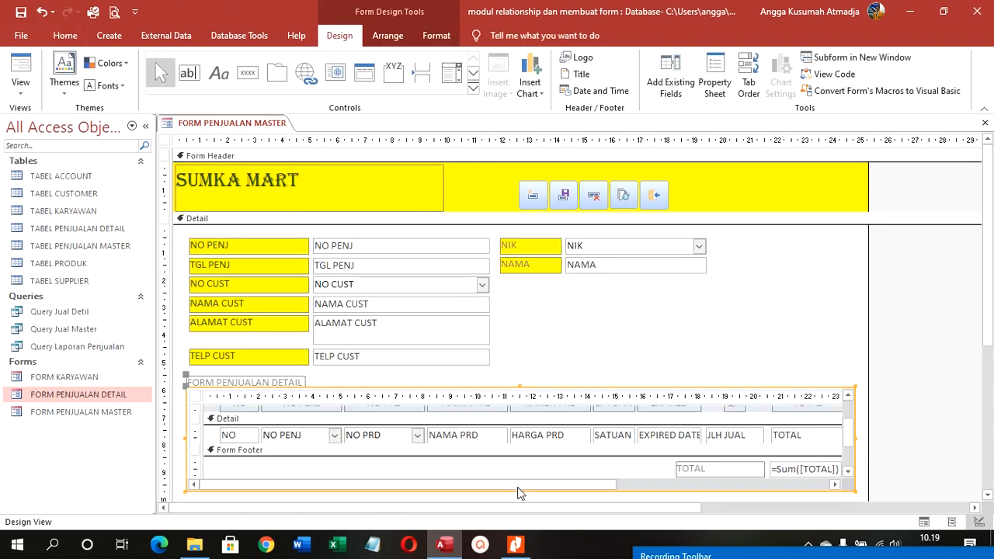
{"action": "scroll", "coordinate": [541, 474], "scroll_direction": "down", "scroll_amount": 2}
{"action": "double_click", "coordinate": [547, 456]}
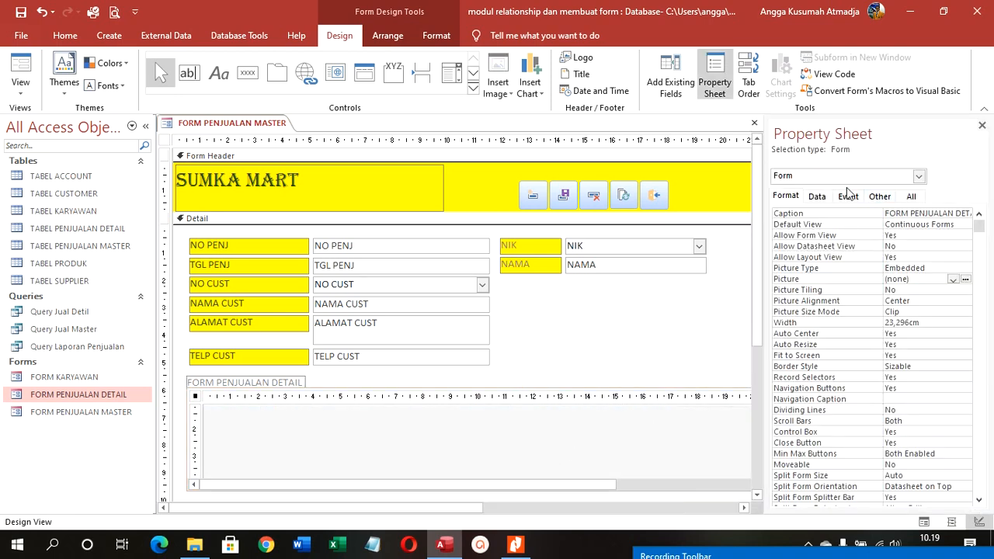
{"action": "left_click", "coordinate": [919, 177]}
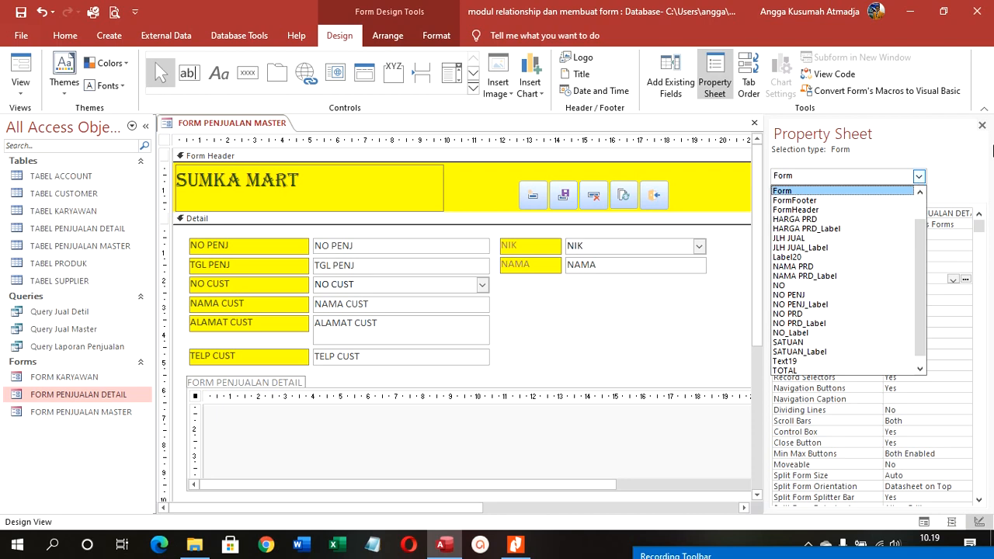
{"action": "left_click", "coordinate": [981, 125]}
{"action": "left_click", "coordinate": [982, 125]}
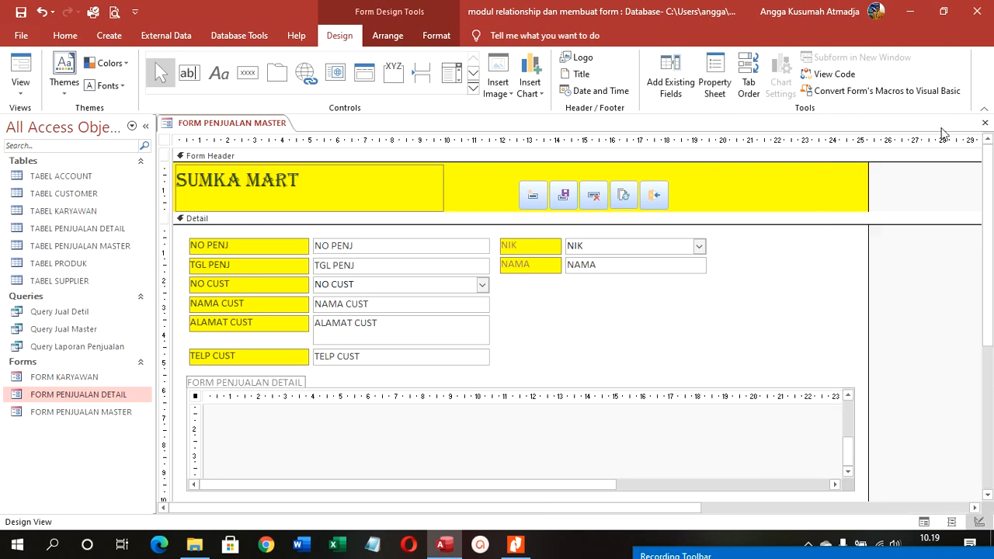
Close FORM PENJUALAN MASTER with its changes saved, and reopen FORM PENJUALAN DETAIL in Design View.
{"action": "left_click", "coordinate": [985, 123]}
{"action": "left_click", "coordinate": [444, 313]}
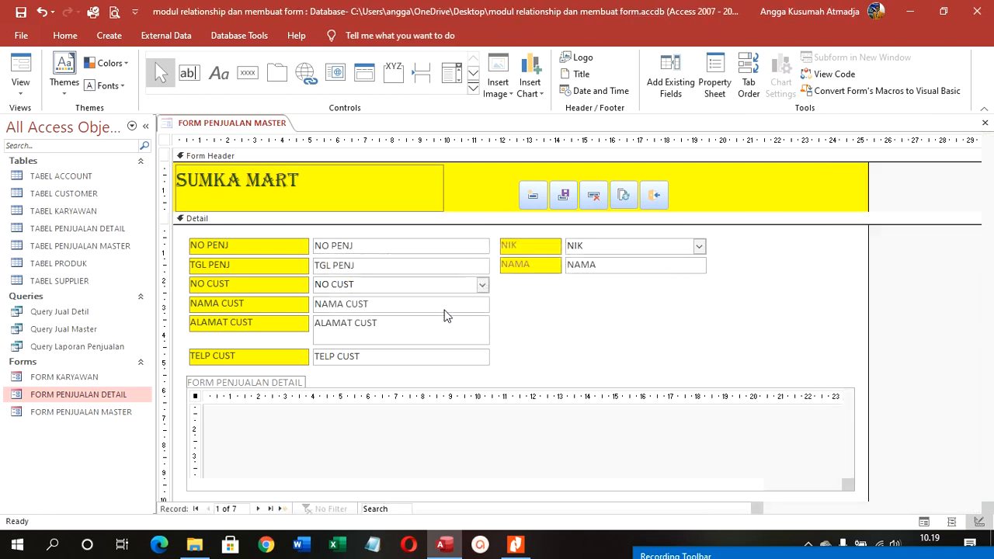
{"action": "right_click", "coordinate": [94, 395]}
{"action": "left_click", "coordinate": [161, 241]}
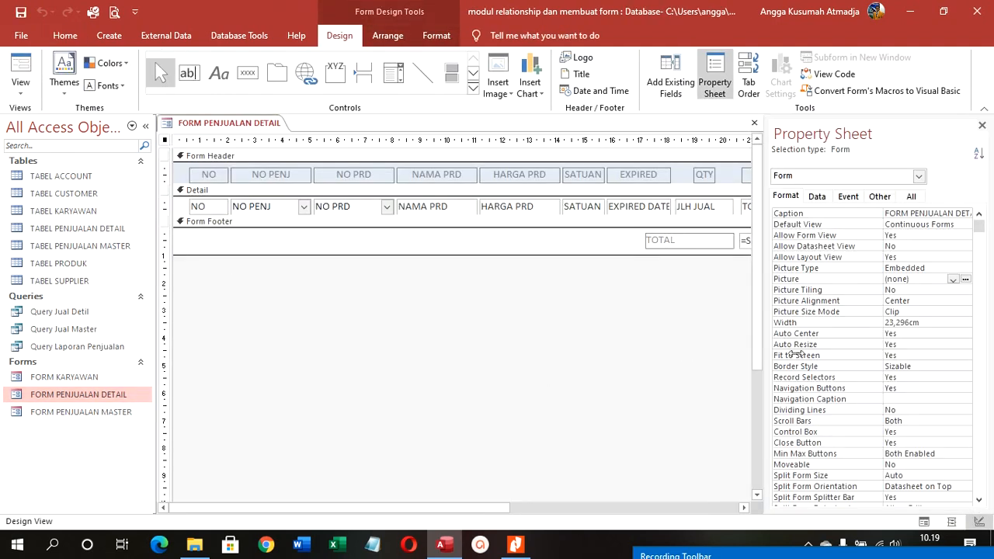
Turn off the navigation buttons of FORM PENJUALAN DETAIL and preview the form in Form View.
{"action": "left_click", "coordinate": [21, 72]}
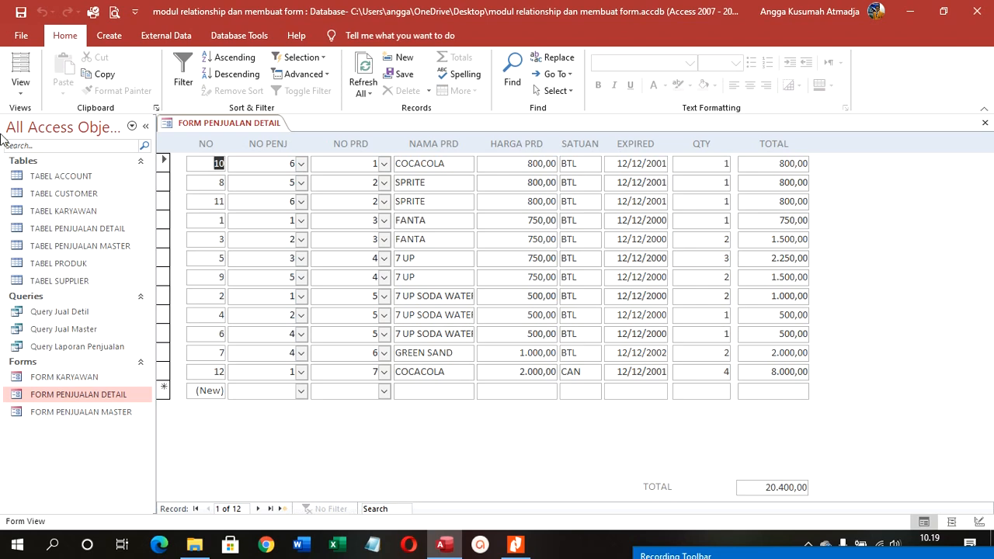
{"action": "left_click", "coordinate": [21, 89]}
{"action": "left_click", "coordinate": [59, 183]}
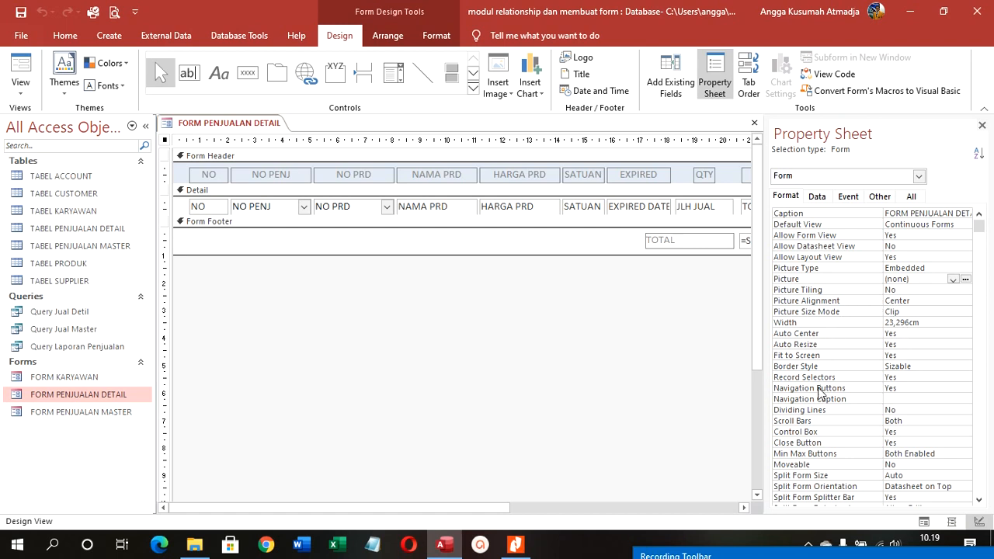
{"action": "double_click", "coordinate": [901, 391]}
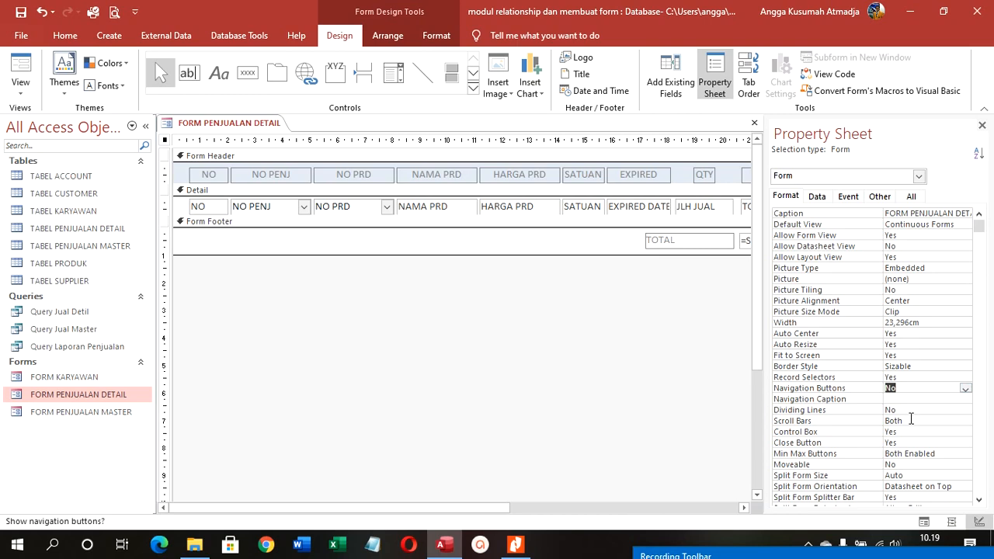
{"action": "left_click", "coordinate": [911, 420]}
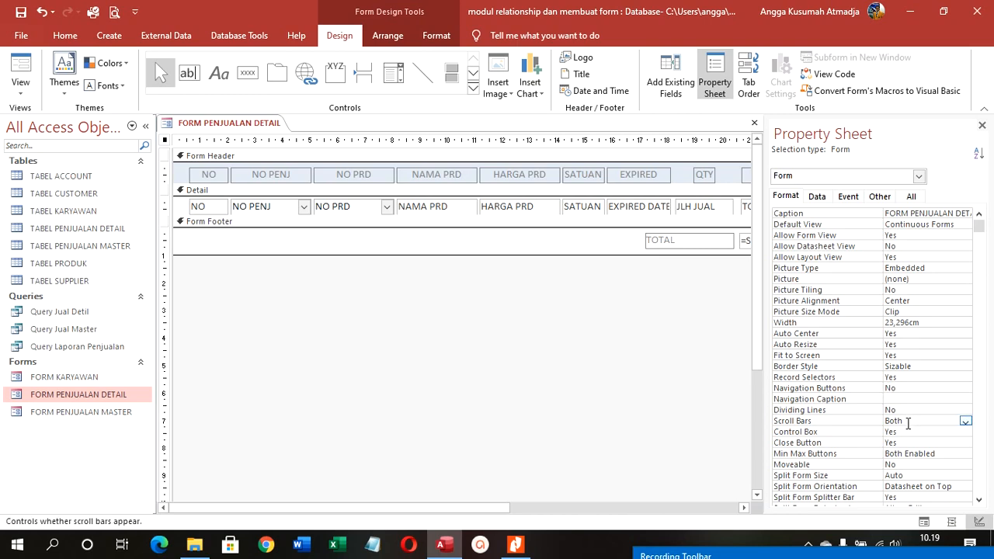
{"action": "left_click", "coordinate": [27, 69]}
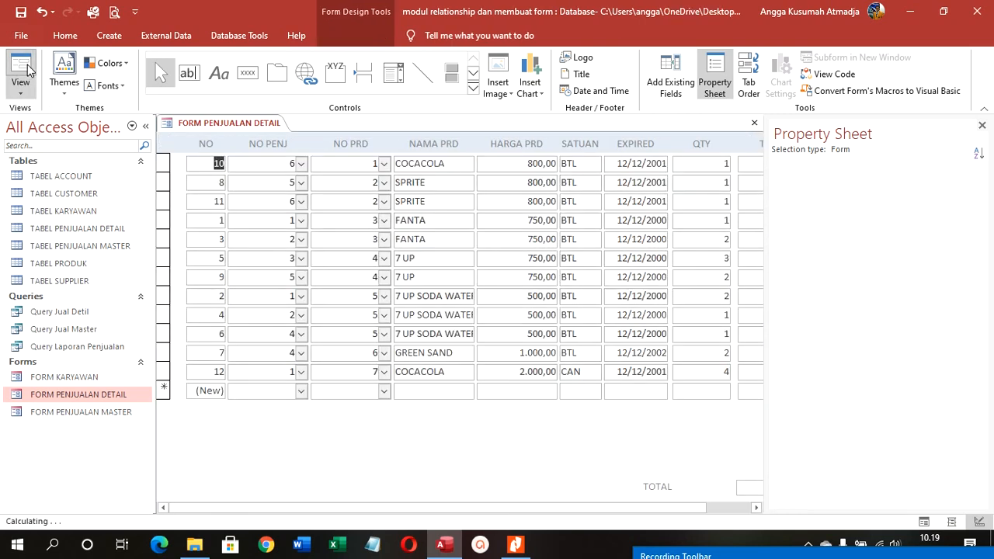
Close FORM PENJUALAN DETAIL with its changes saved, open FORM PENJUALAN MASTER, and look through the rows of its subform.
{"action": "right_click", "coordinate": [180, 122]}
{"action": "left_click", "coordinate": [203, 144]}
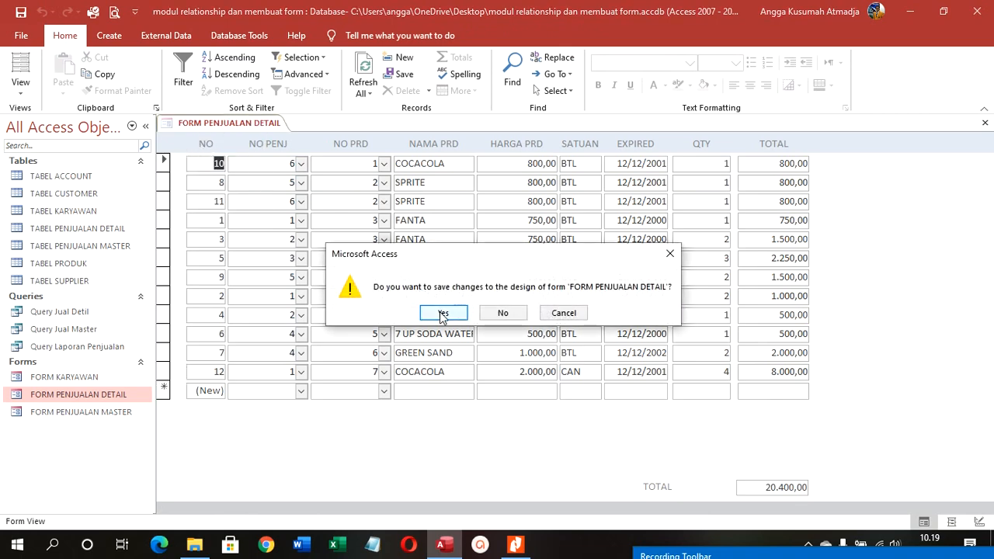
{"action": "left_click", "coordinate": [441, 315]}
{"action": "double_click", "coordinate": [109, 412]}
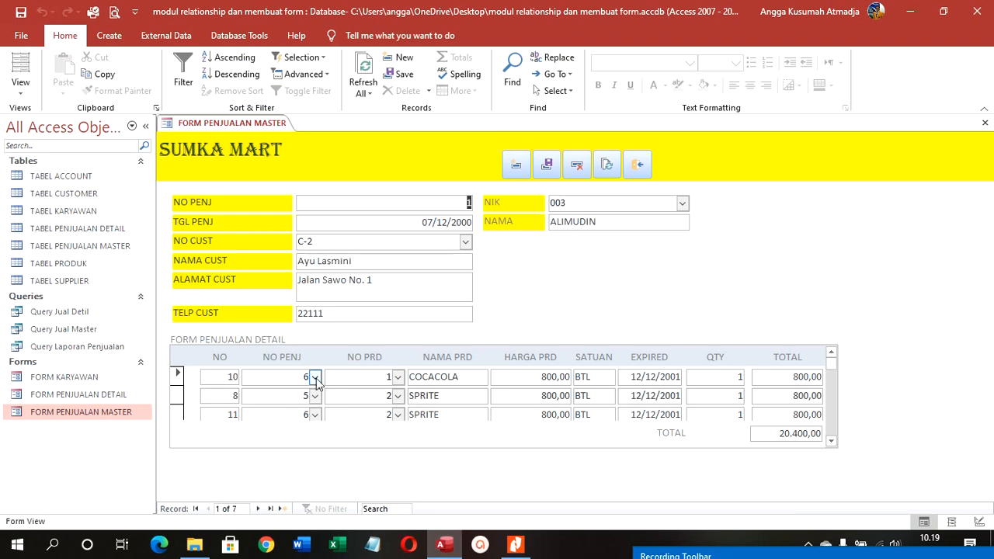
{"action": "scroll", "coordinate": [355, 359], "scroll_direction": "down", "scroll_amount": 5}
{"action": "scroll", "coordinate": [357, 359], "scroll_direction": "up", "scroll_amount": 5}
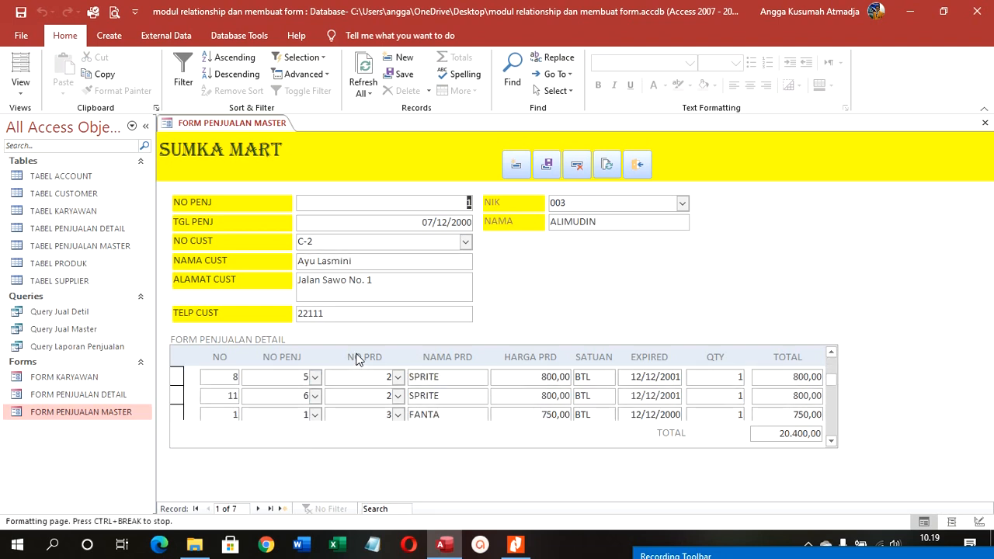
Switch FORM PENJUALAN MASTER to Design View, close the property sheet, and enlarge the subform to about 4,7 cm tall.
{"action": "left_click", "coordinate": [20, 87]}
{"action": "left_click", "coordinate": [62, 179]}
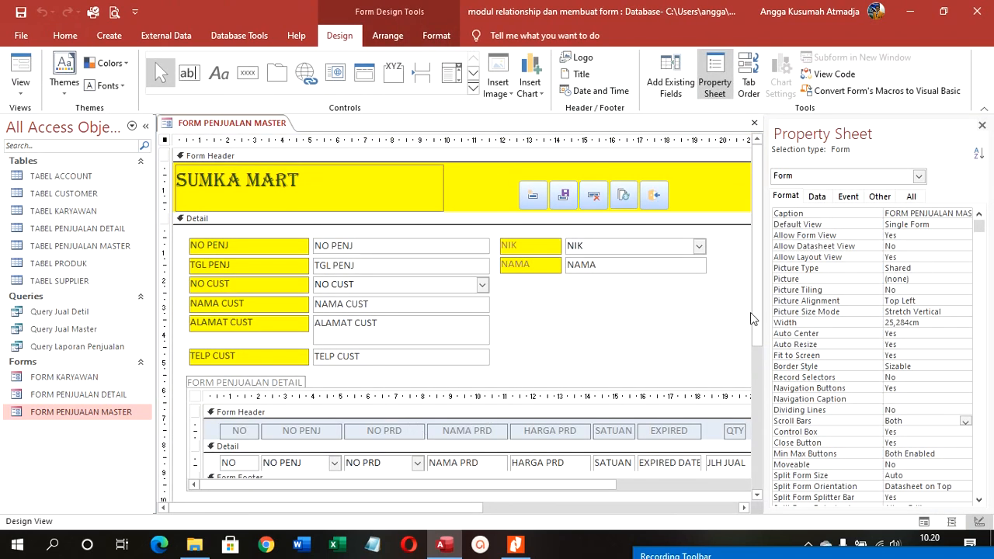
{"action": "left_click", "coordinate": [981, 125]}
{"action": "scroll", "coordinate": [801, 360], "scroll_direction": "down", "scroll_amount": 3}
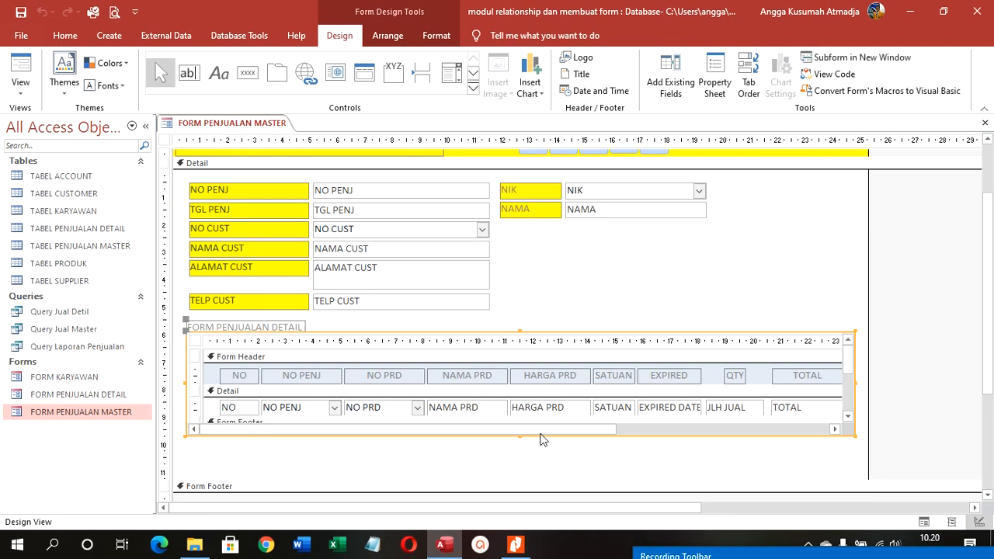
{"action": "left_click_drag", "start_coordinate": [525, 436], "coordinate": [525, 459]}
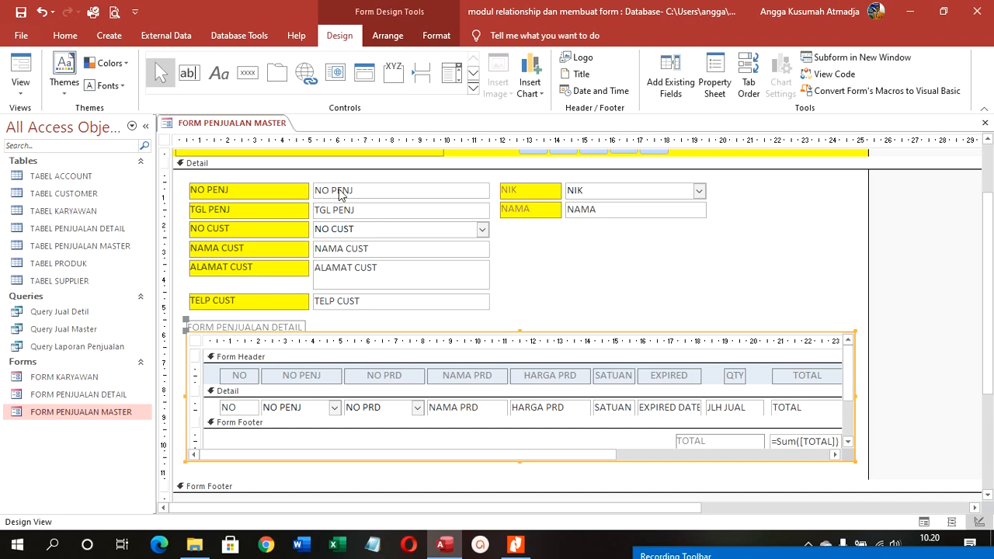
Open the data properties of the embedded FORM PENJUALAN DETAIL subform and examine its Link Master Fields setting.
{"action": "right_click", "coordinate": [188, 333]}
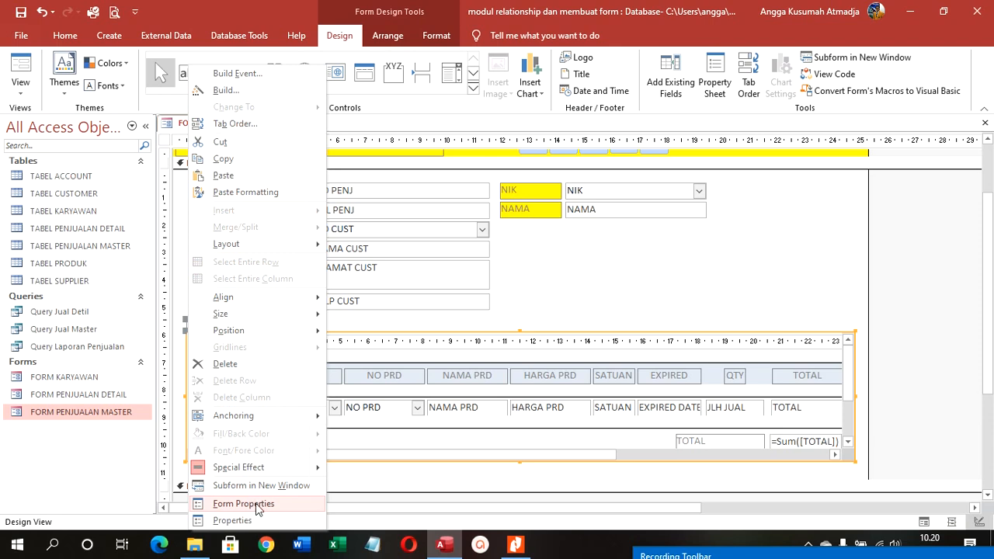
{"action": "left_click", "coordinate": [233, 520]}
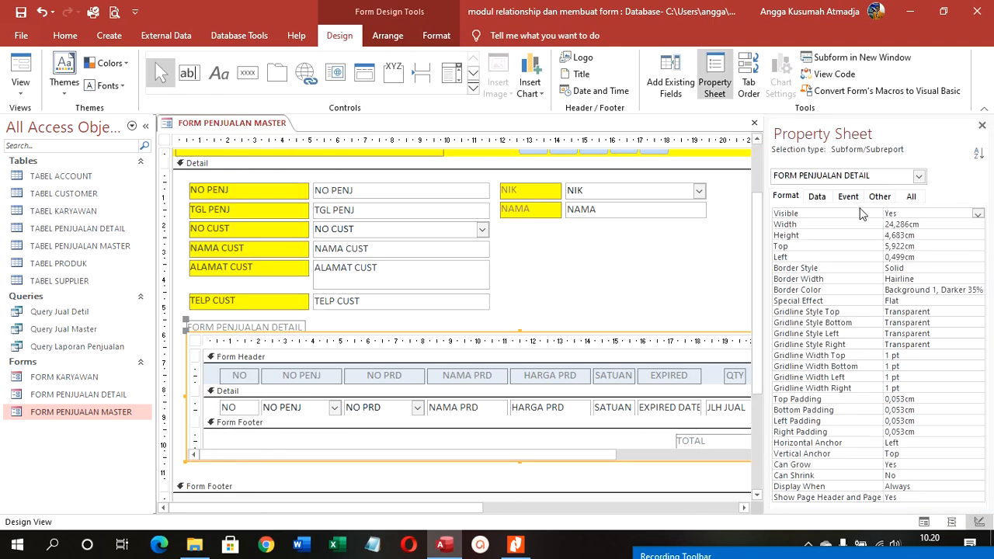
{"action": "left_click", "coordinate": [818, 196]}
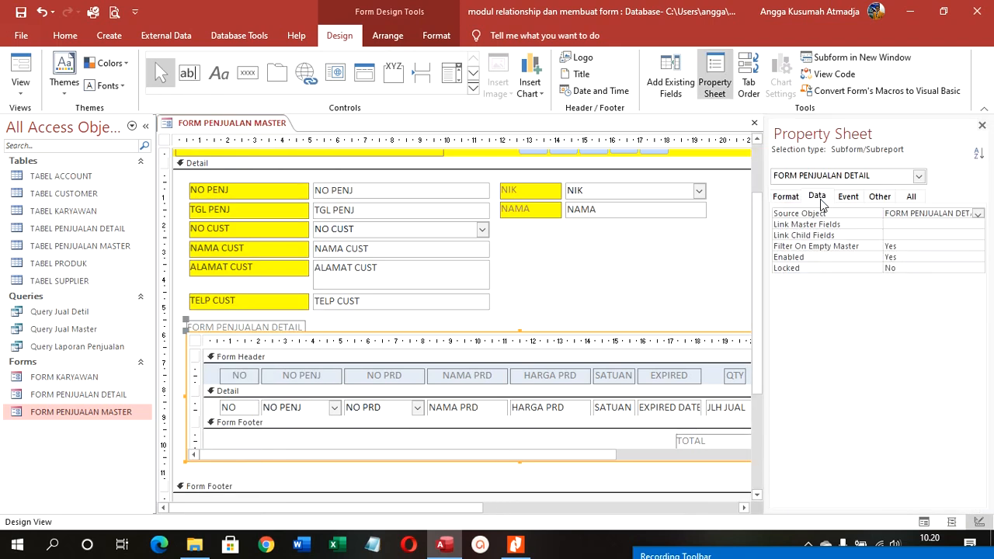
{"action": "left_click", "coordinate": [905, 224]}
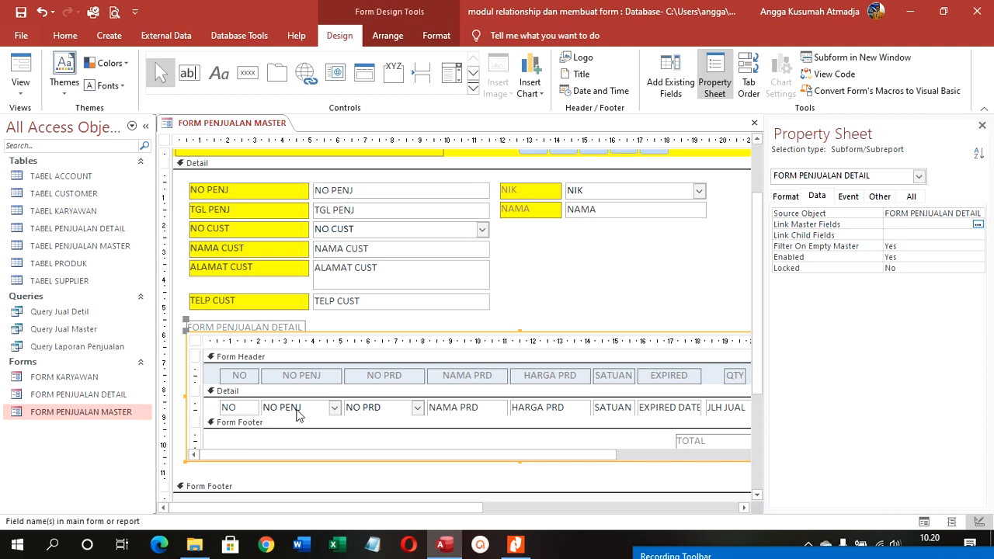
Check the subform rows in Form View while moving to the second master record, return to Design View, and close the property sheet.
{"action": "left_click", "coordinate": [20, 69]}
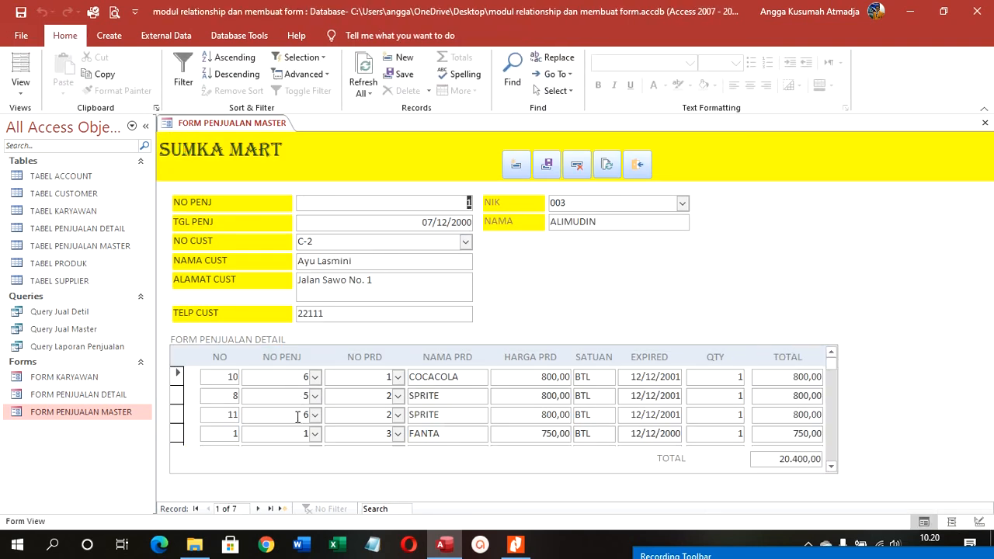
{"action": "left_click", "coordinate": [258, 509]}
{"action": "left_click", "coordinate": [21, 87]}
{"action": "left_click", "coordinate": [65, 179]}
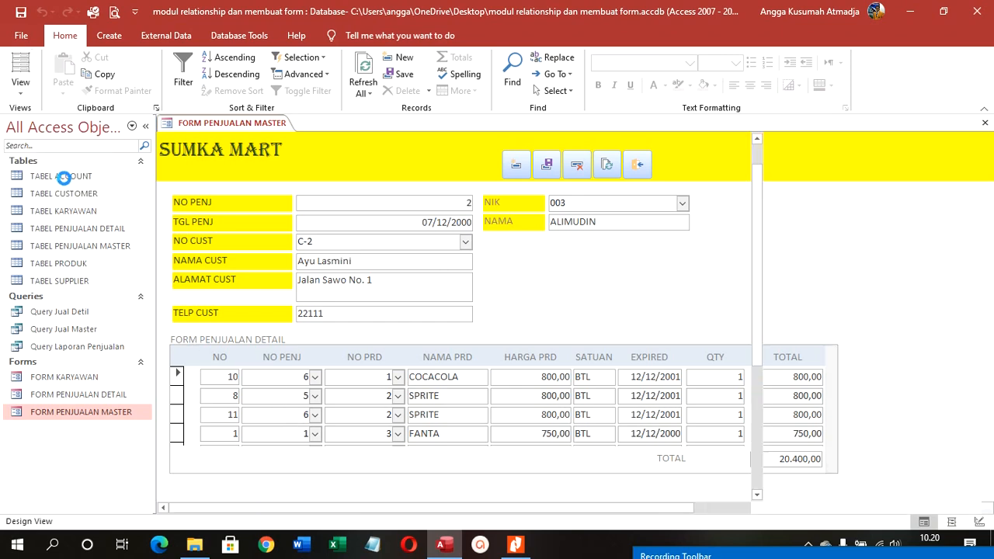
{"action": "left_click", "coordinate": [982, 125]}
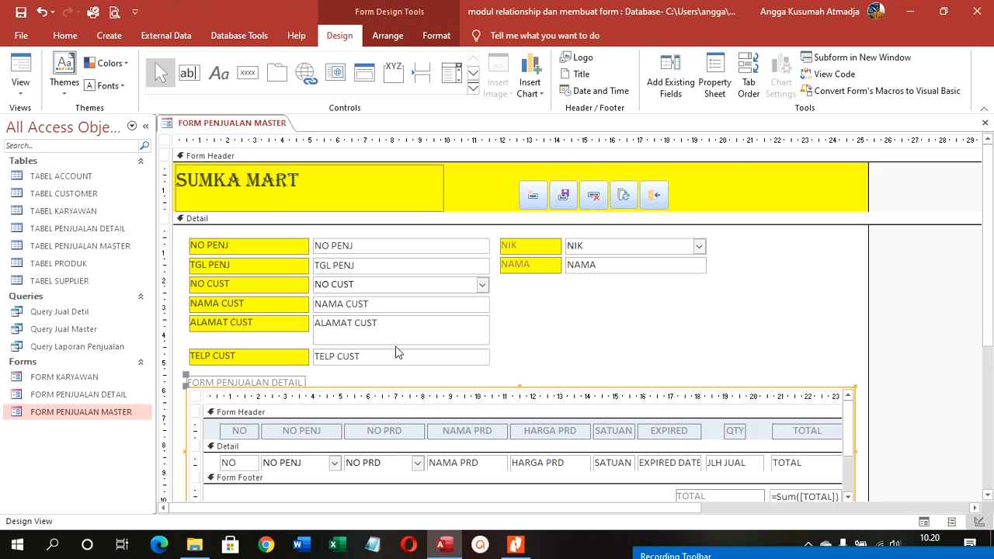
Link the subform to the master form with NO PENJ as both master and child field, and close the property sheet.
{"action": "right_click", "coordinate": [183, 387]}
{"action": "key", "text": "Escape"}
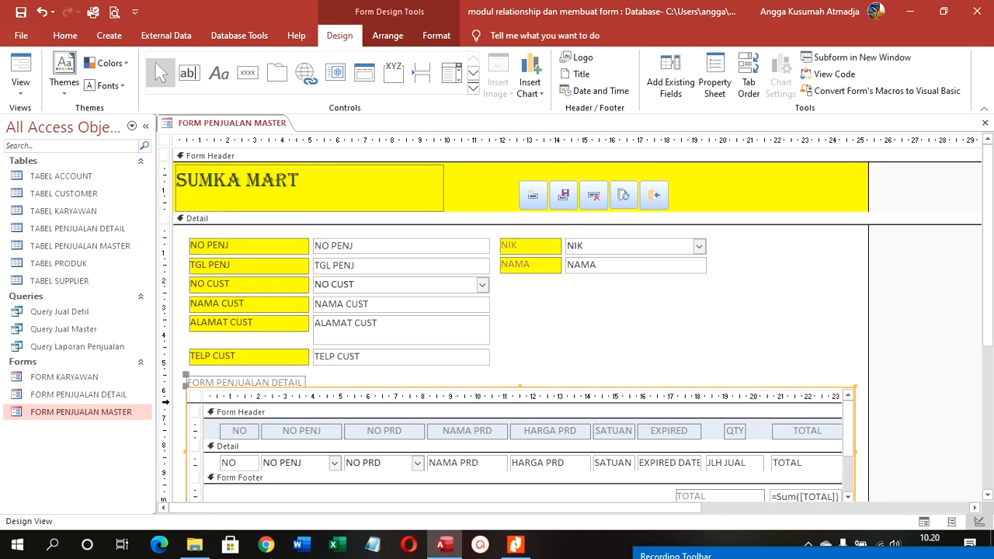
{"action": "right_click", "coordinate": [189, 385]}
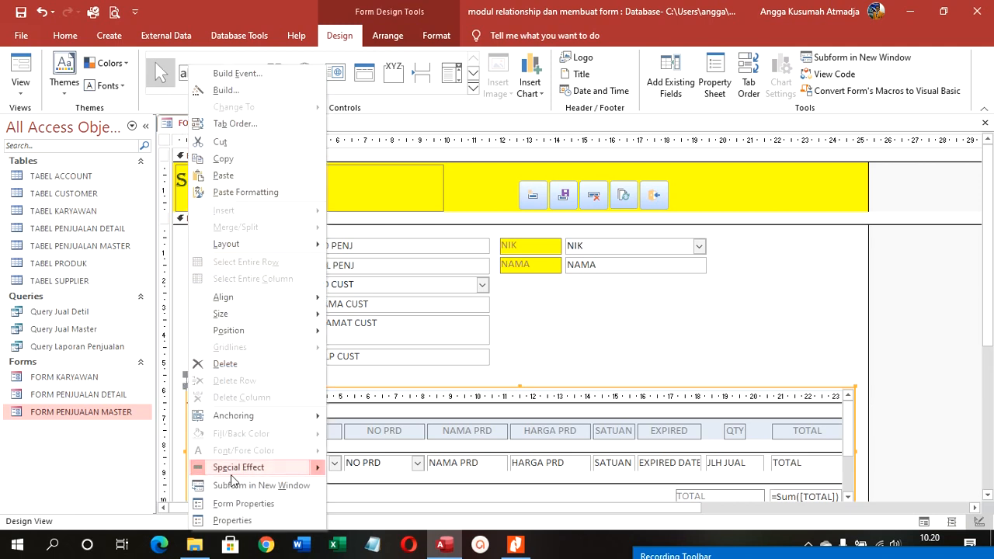
{"action": "left_click", "coordinate": [251, 516]}
{"action": "left_click", "coordinate": [900, 225]}
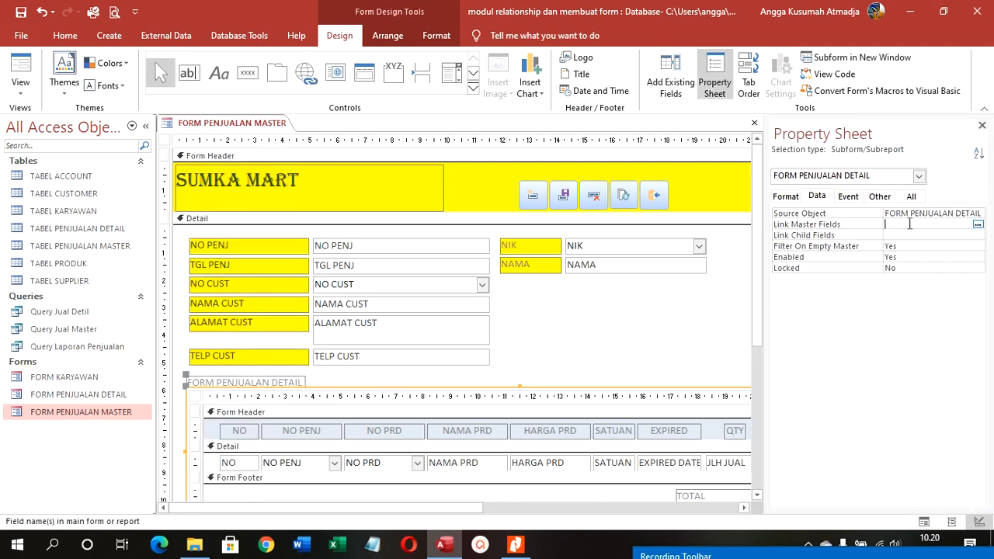
{"action": "left_click", "coordinate": [978, 224]}
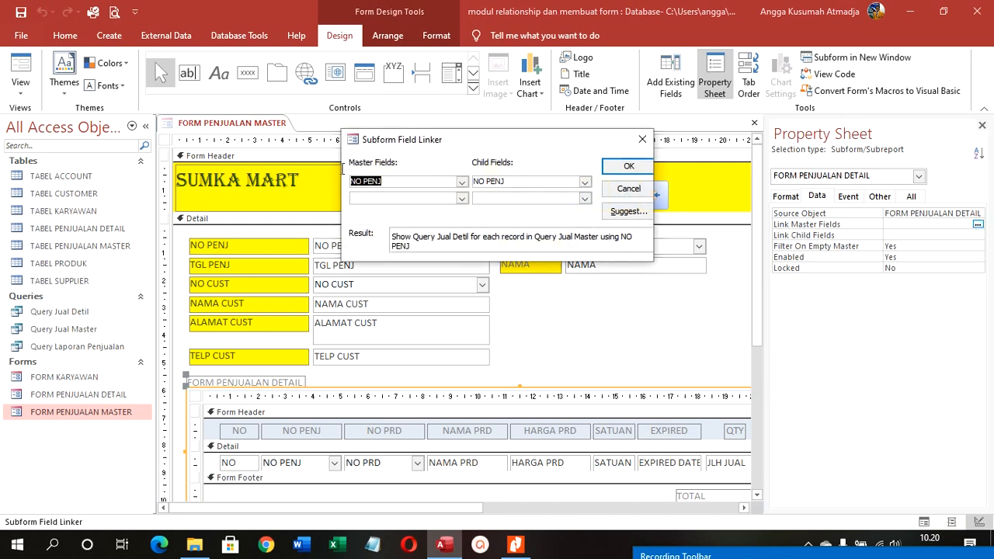
{"action": "left_click", "coordinate": [384, 180]}
{"action": "left_click", "coordinate": [628, 166]}
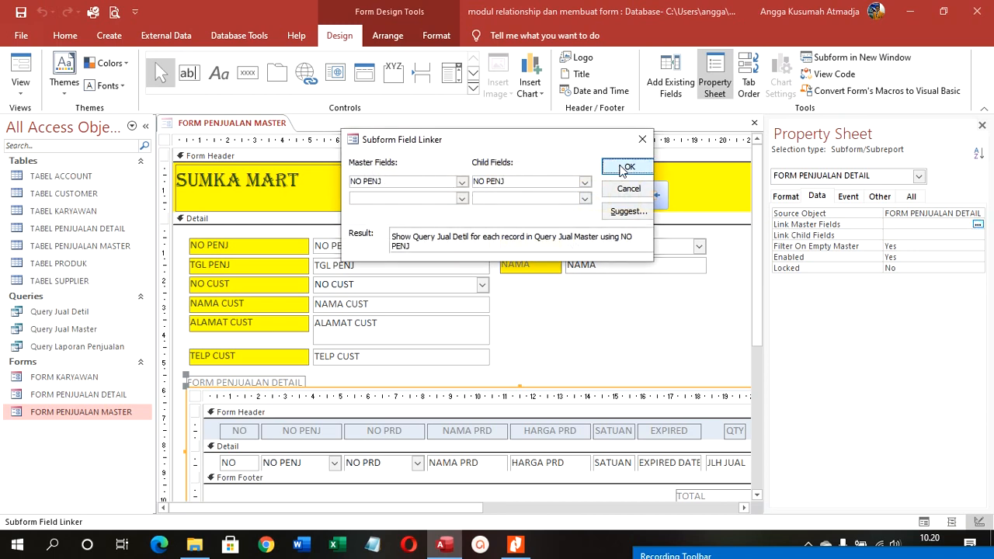
{"action": "left_click", "coordinate": [981, 127]}
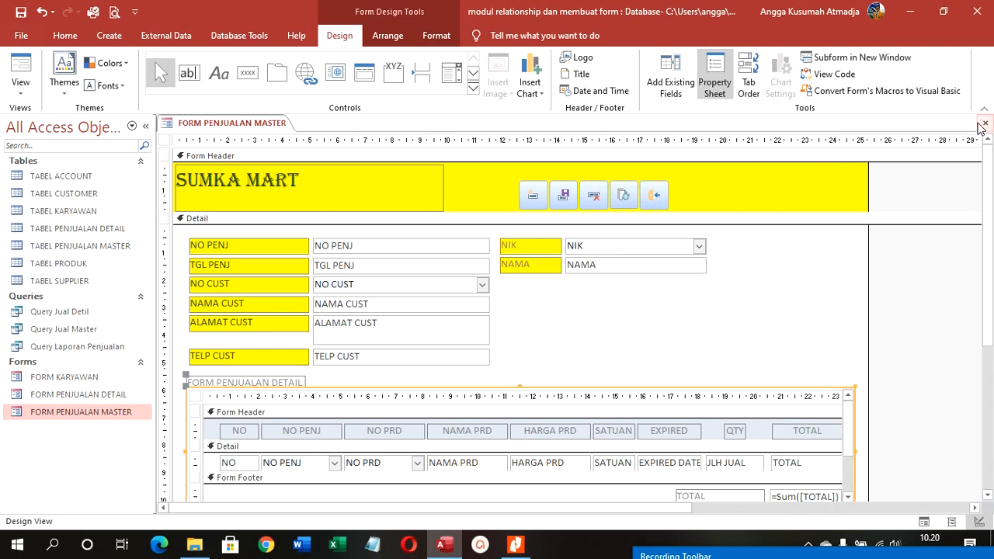
Preview FORM PENJUALAN MASTER in Form View and browse the records through to NO PENJ 7, checking the linked detail rows.
{"action": "left_click", "coordinate": [21, 58]}
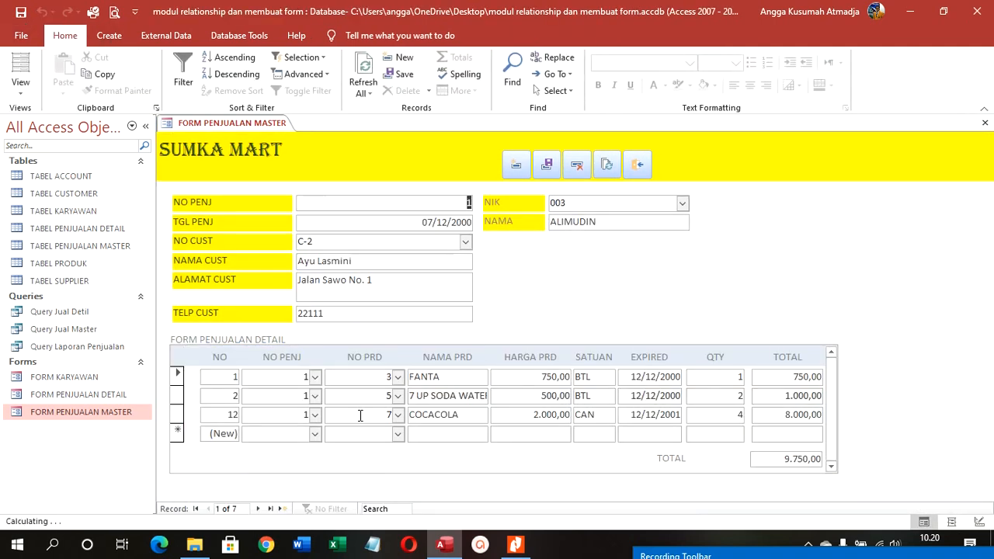
{"action": "left_click", "coordinate": [257, 509]}
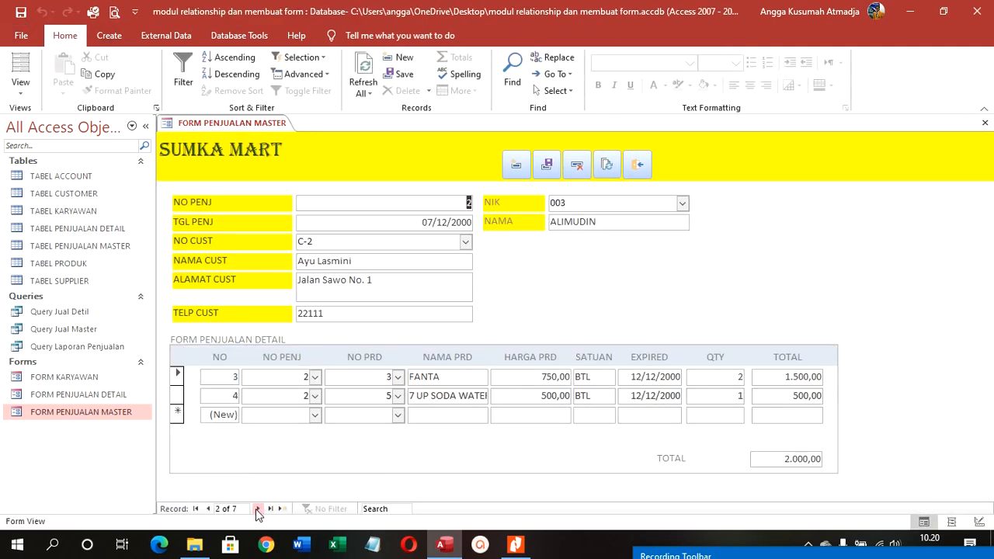
{"action": "left_click", "coordinate": [257, 508]}
{"action": "left_click", "coordinate": [257, 509]}
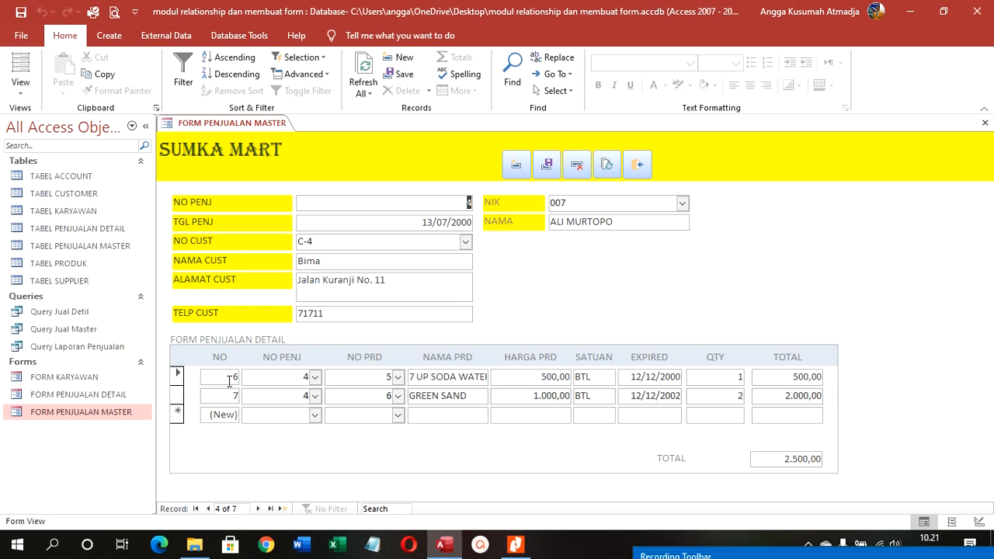
{"action": "left_click", "coordinate": [257, 509]}
{"action": "left_click", "coordinate": [257, 509]}
{"action": "left_click", "coordinate": [257, 509]}
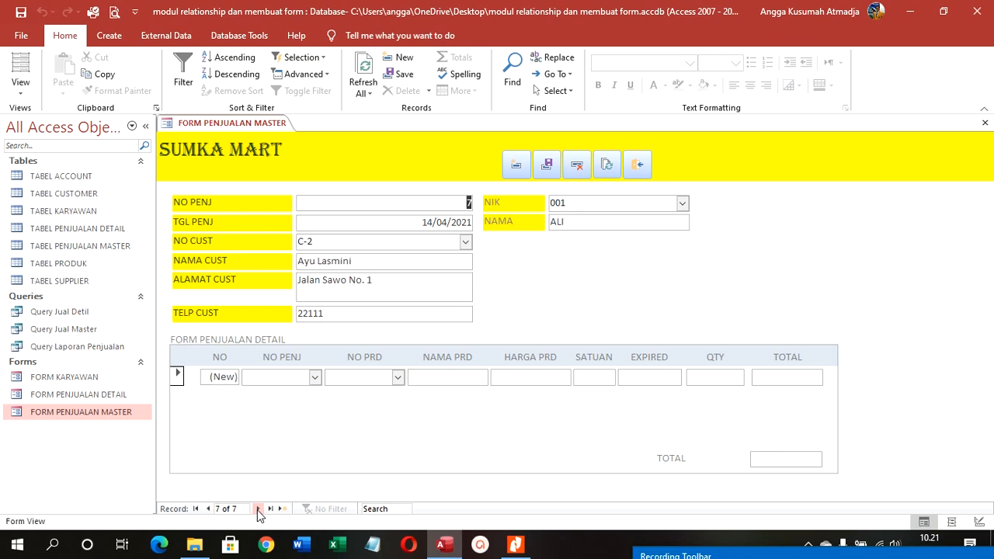
Add a detail row to the seventh sale with NO PENJ 7, NO PRD 3 and QTY 12.
{"action": "left_click", "coordinate": [314, 378]}
{"action": "left_click", "coordinate": [370, 354]}
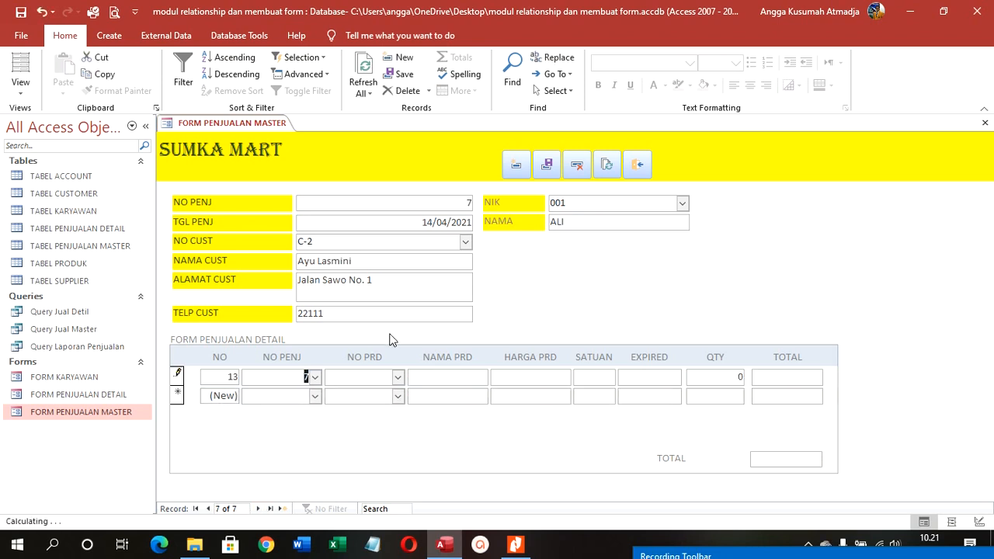
{"action": "left_click", "coordinate": [398, 378]}
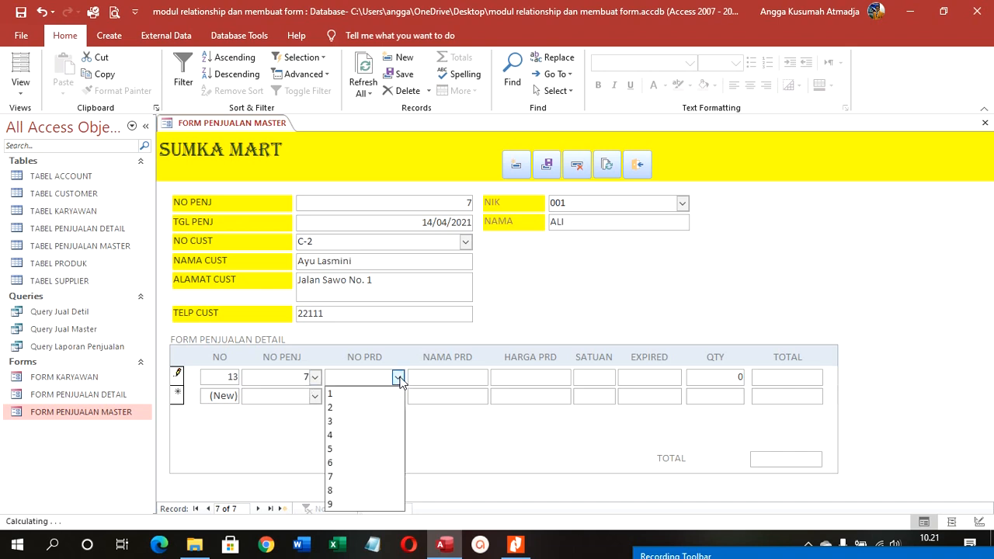
{"action": "left_click", "coordinate": [365, 420]}
{"action": "key", "text": "Tab"}
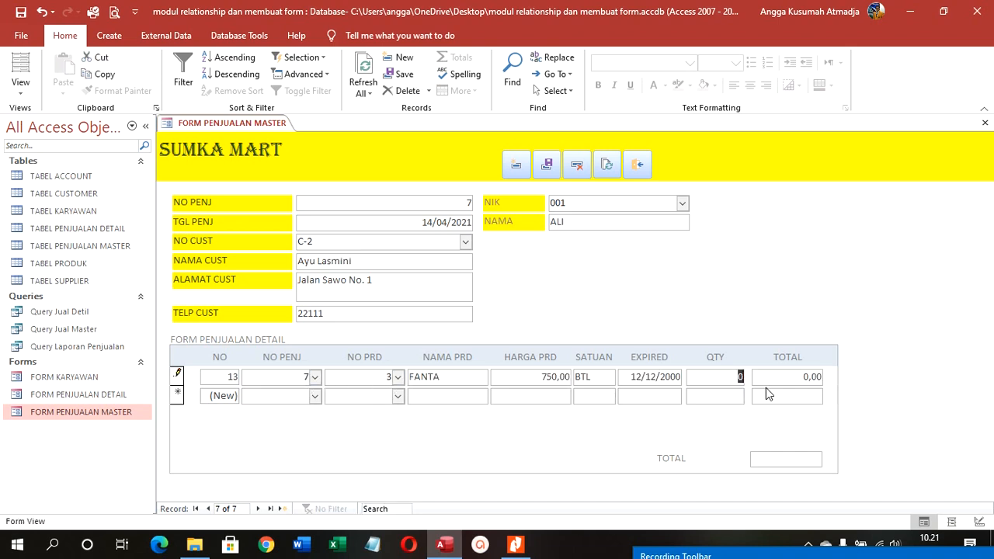
{"action": "type", "text": "12"}
Add a second detail row with NO PRD 8 and QTY 12, and save the record.
{"action": "left_click", "coordinate": [398, 399]}
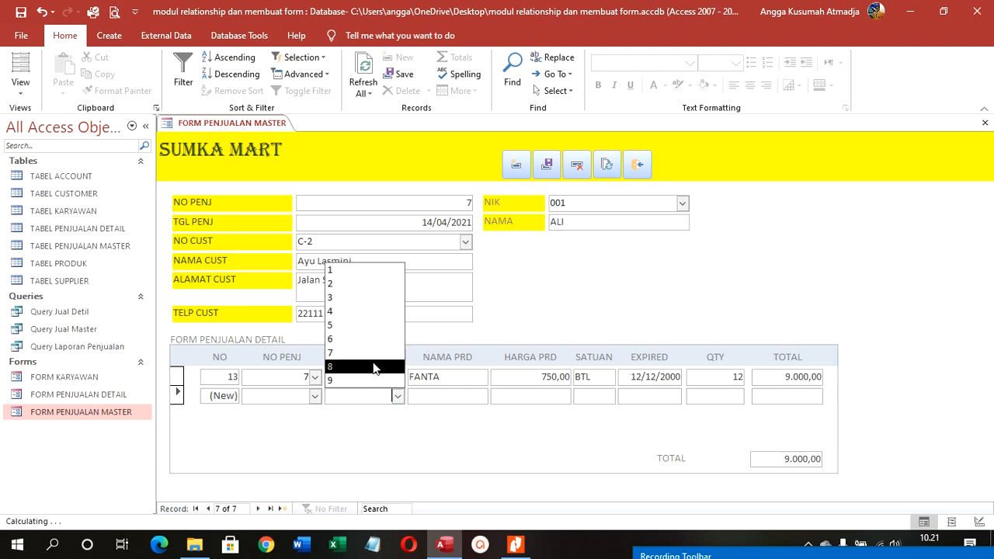
{"action": "left_click", "coordinate": [377, 365]}
{"action": "key", "text": "Tab"}
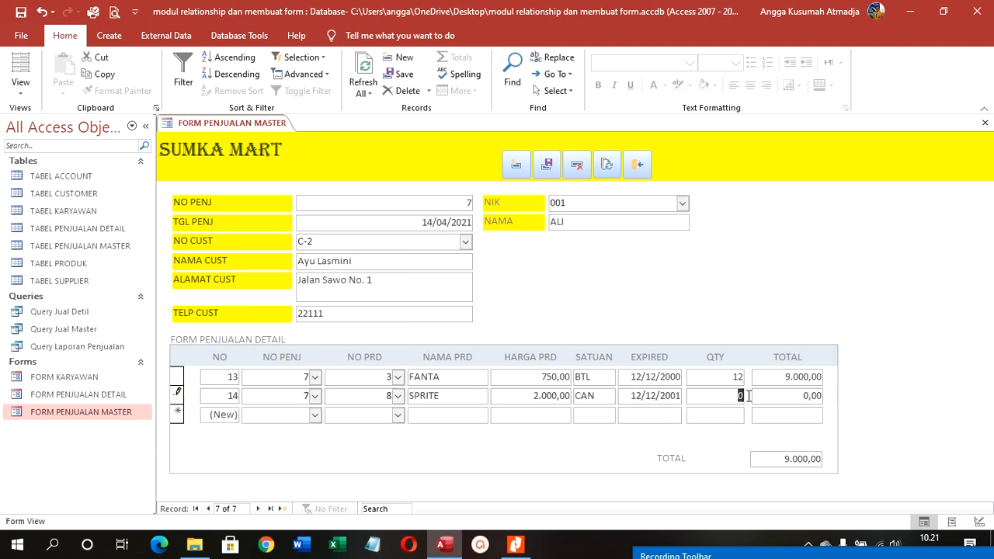
{"action": "type", "text": "12"}
{"action": "key", "text": "Tab"}
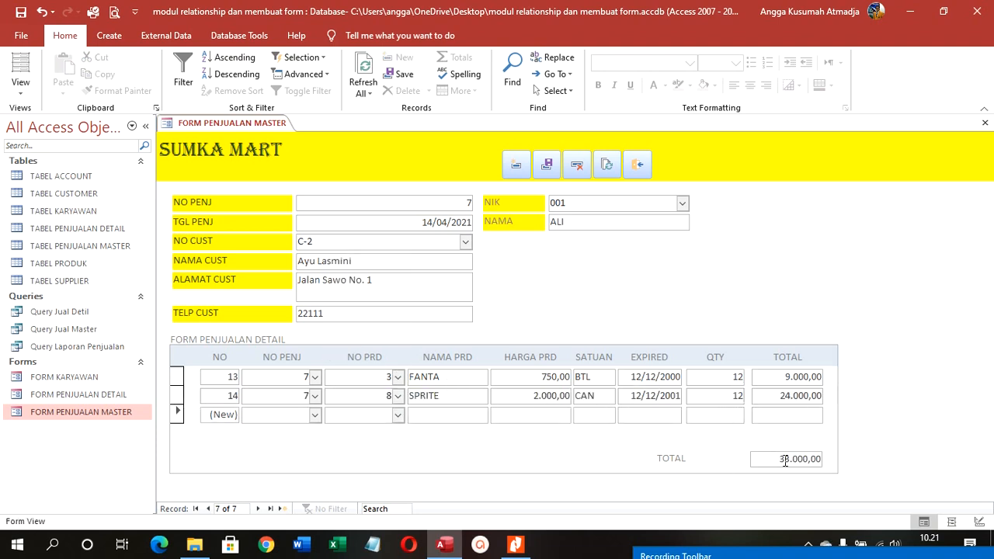
{"action": "left_click", "coordinate": [546, 164]}
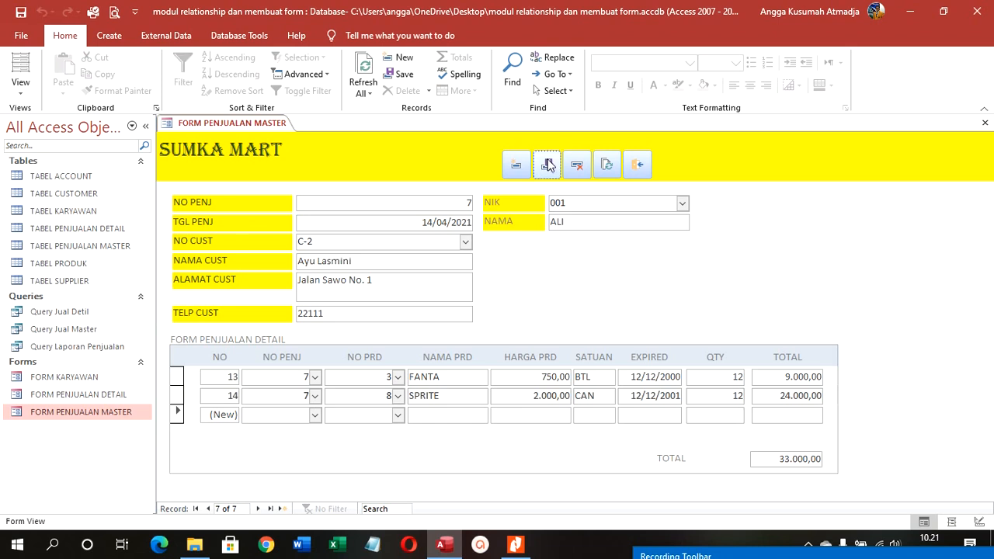
Open TABEL PENJUALAN DETAIL and TABEL PENJUALAN MASTER and check the stored records for NO PENJ 7.
{"action": "left_click", "coordinate": [88, 229]}
{"action": "double_click", "coordinate": [89, 229]}
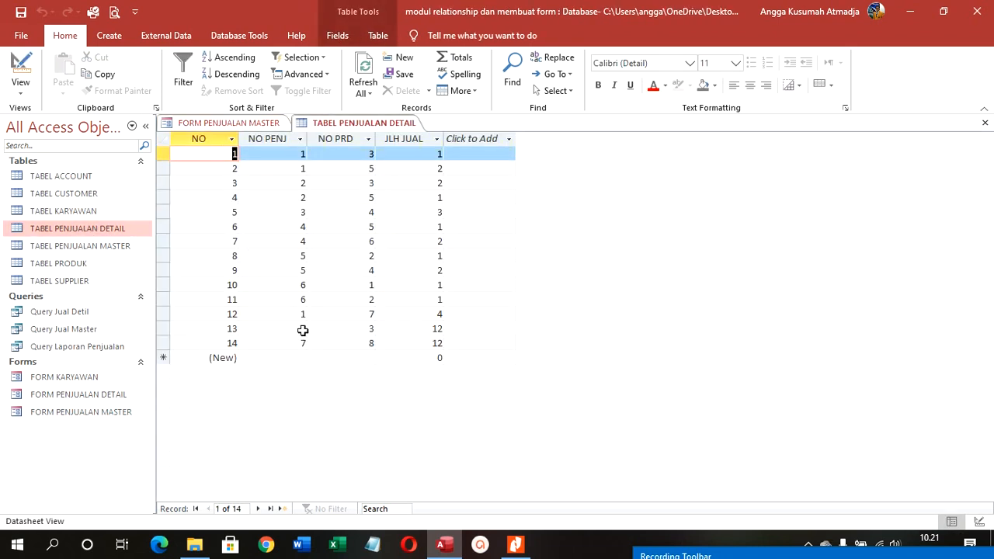
{"action": "double_click", "coordinate": [93, 245]}
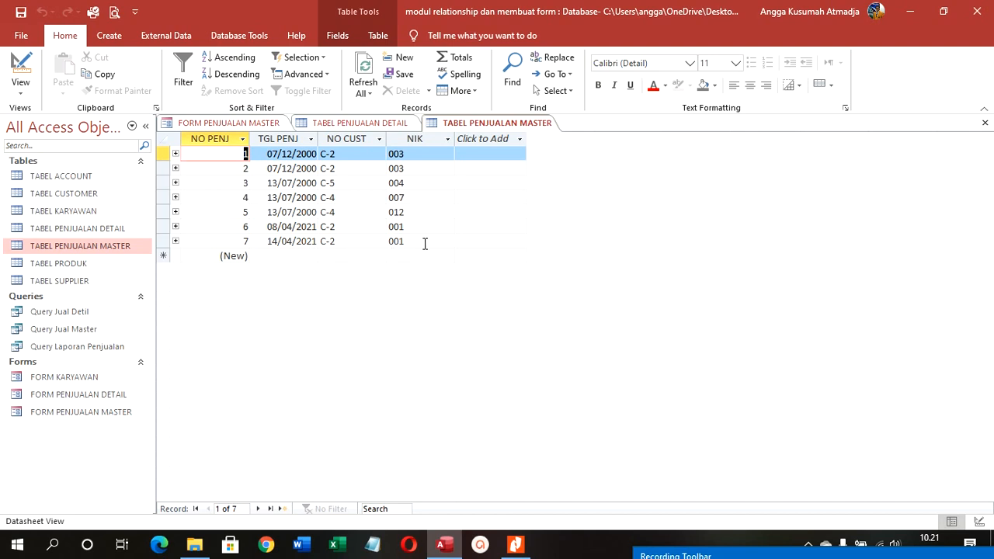
{"action": "right_click", "coordinate": [489, 125]}
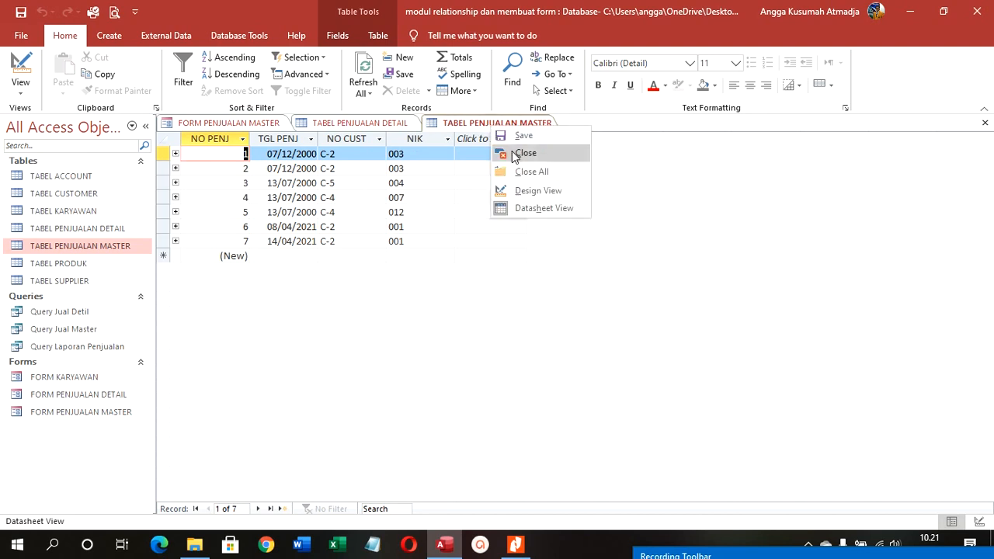
{"action": "left_click", "coordinate": [878, 552]}
{"action": "left_click_drag", "start_coordinate": [576, 261], "coordinate": [522, 63]}
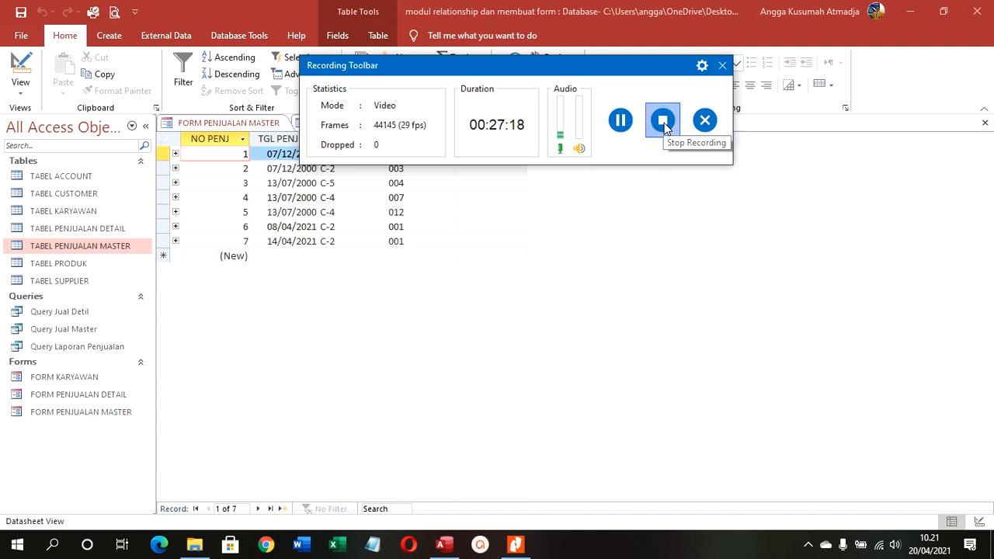
{"action": "left_click", "coordinate": [915, 13]}
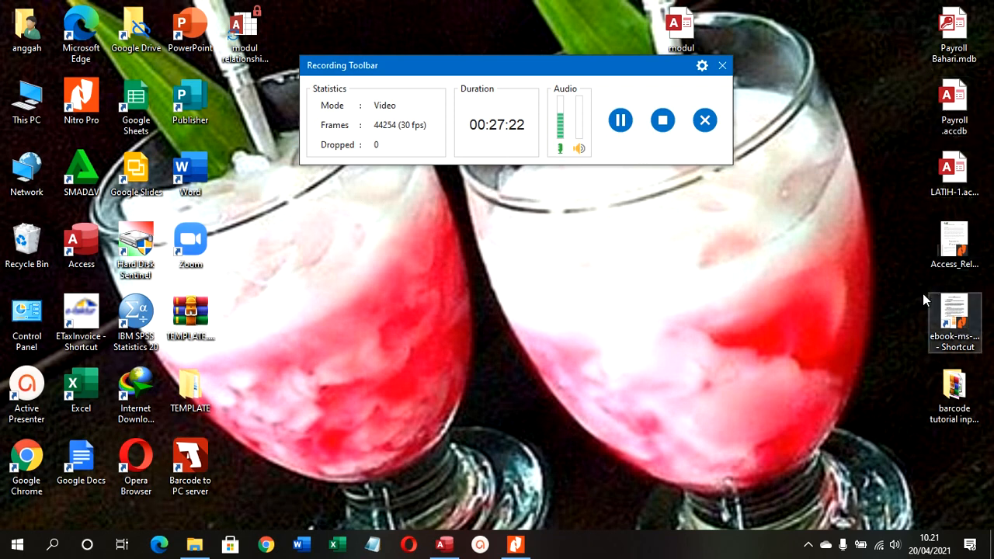
{"action": "left_click_drag", "start_coordinate": [619, 70], "coordinate": [661, 242]}
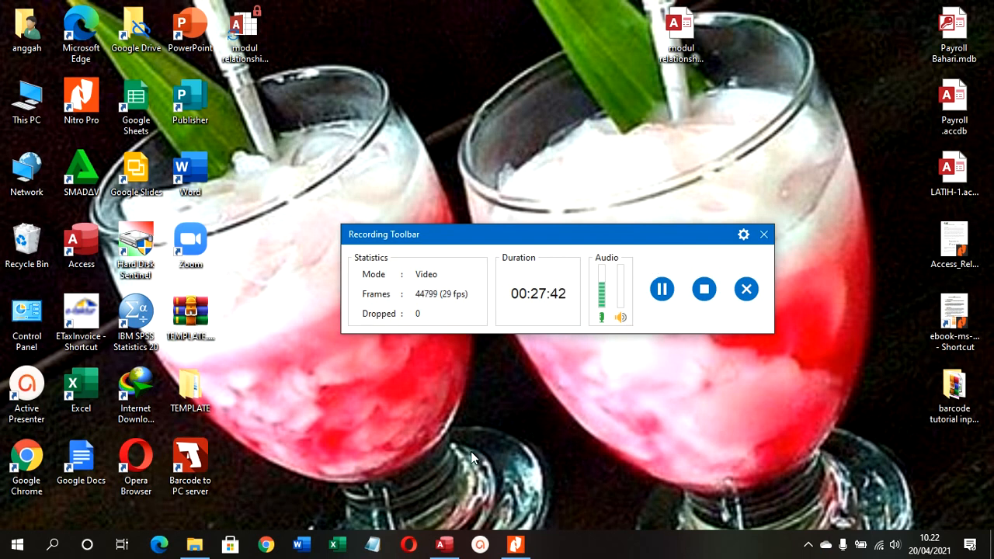
{"action": "left_click", "coordinate": [517, 545]}
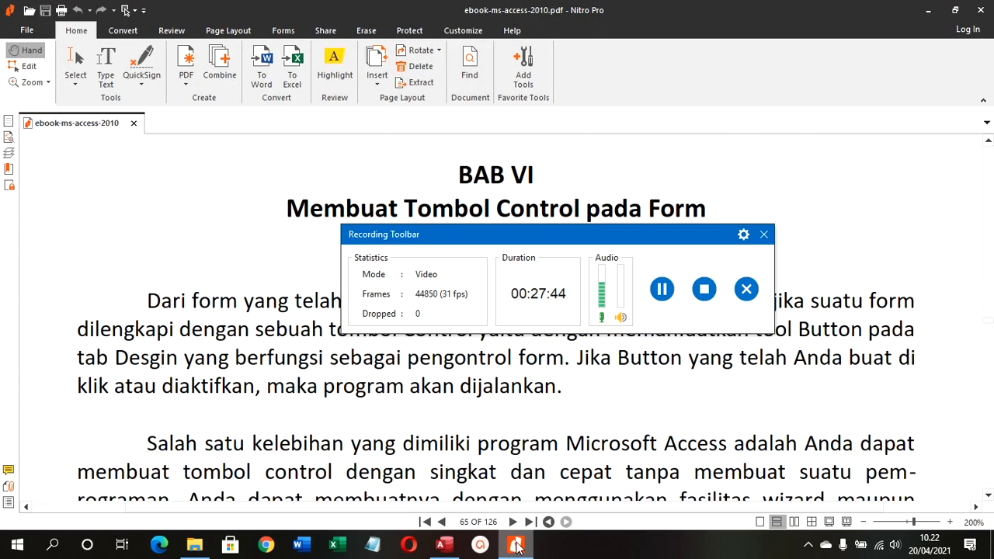
{"action": "left_click", "coordinate": [450, 547]}
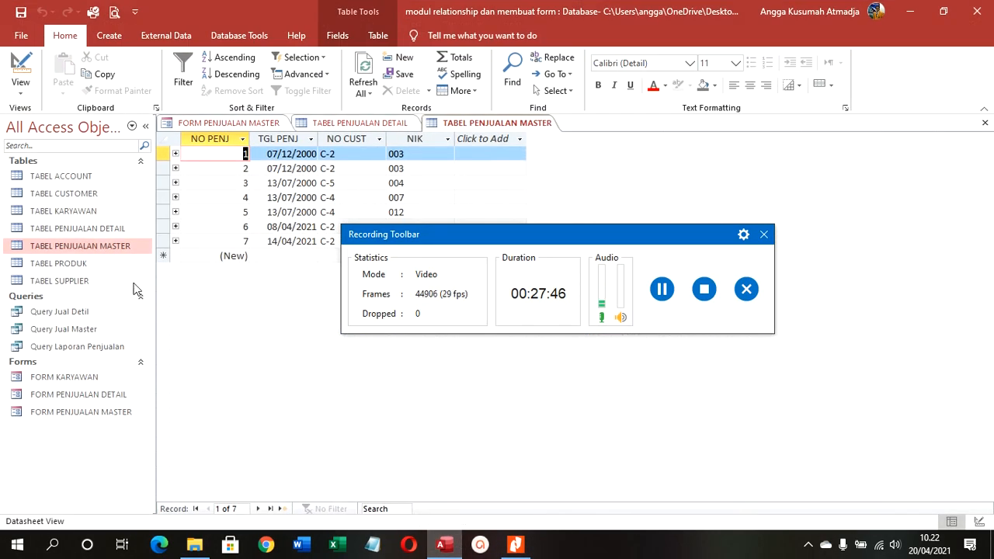